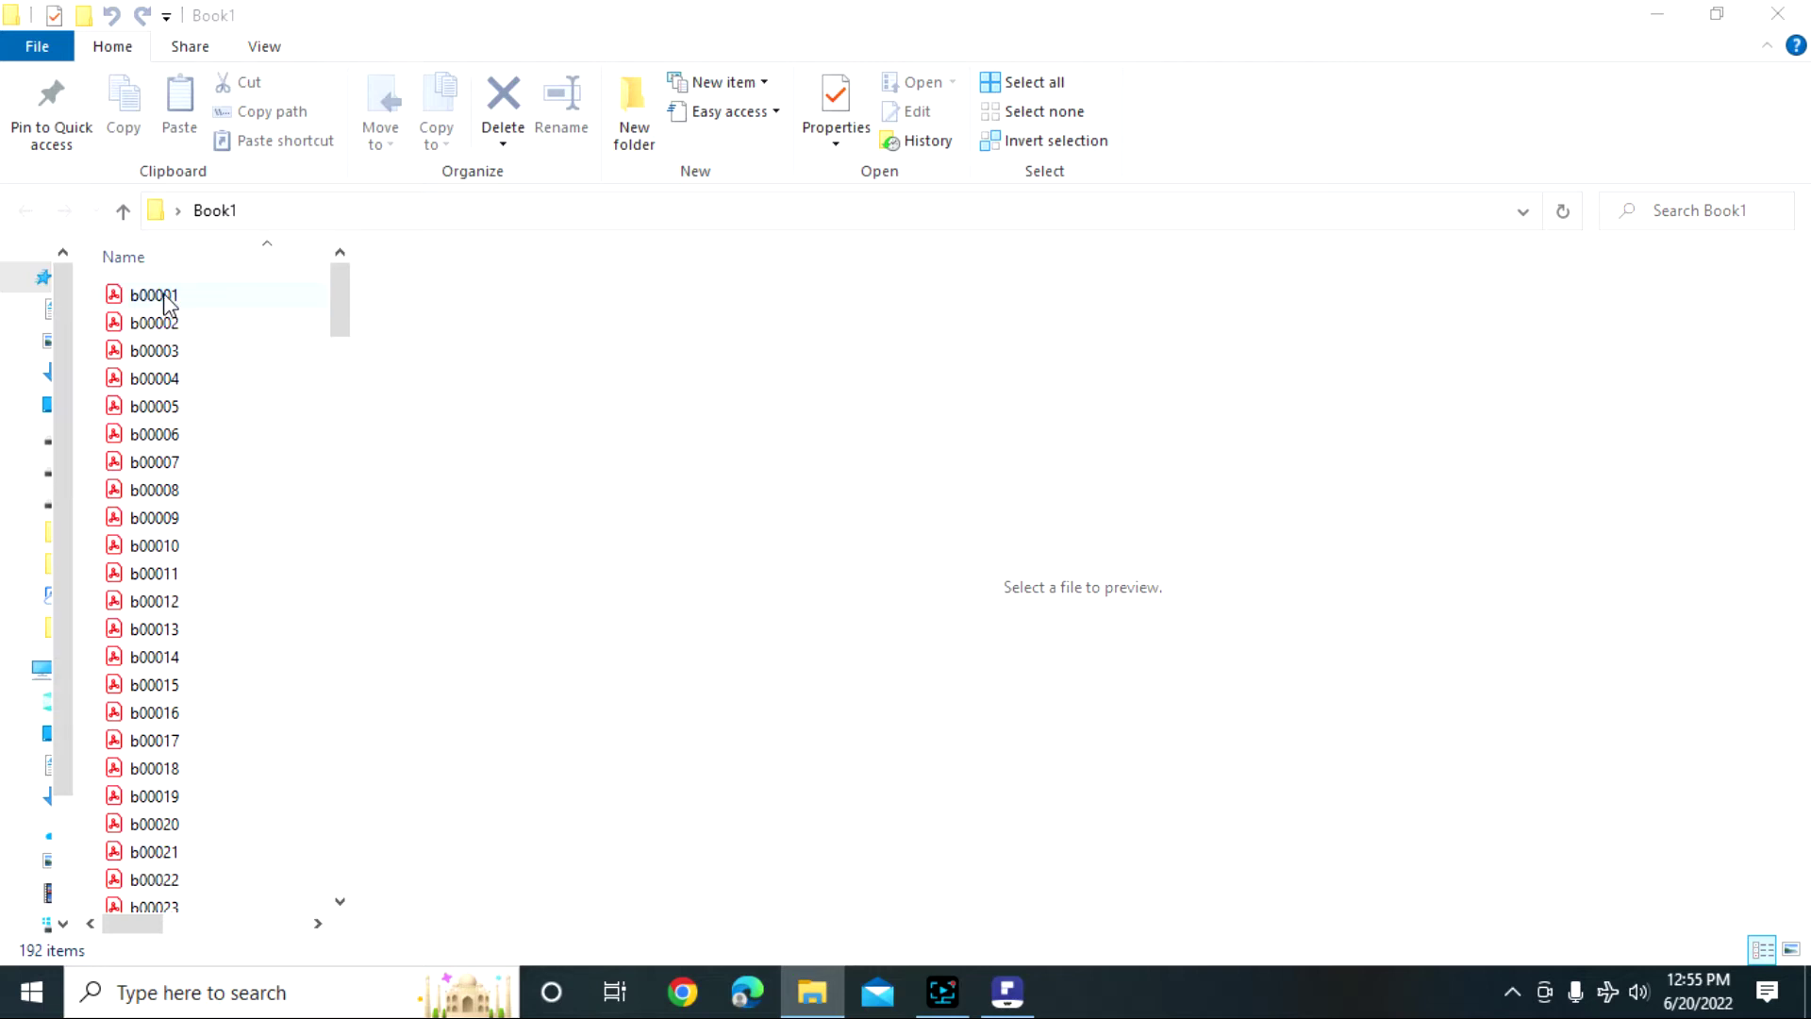
# - Preview the b00001 PDF, and switch to Wondershare PDFelement to open the batch Extract Data tool
pyautogui.click(165, 296)
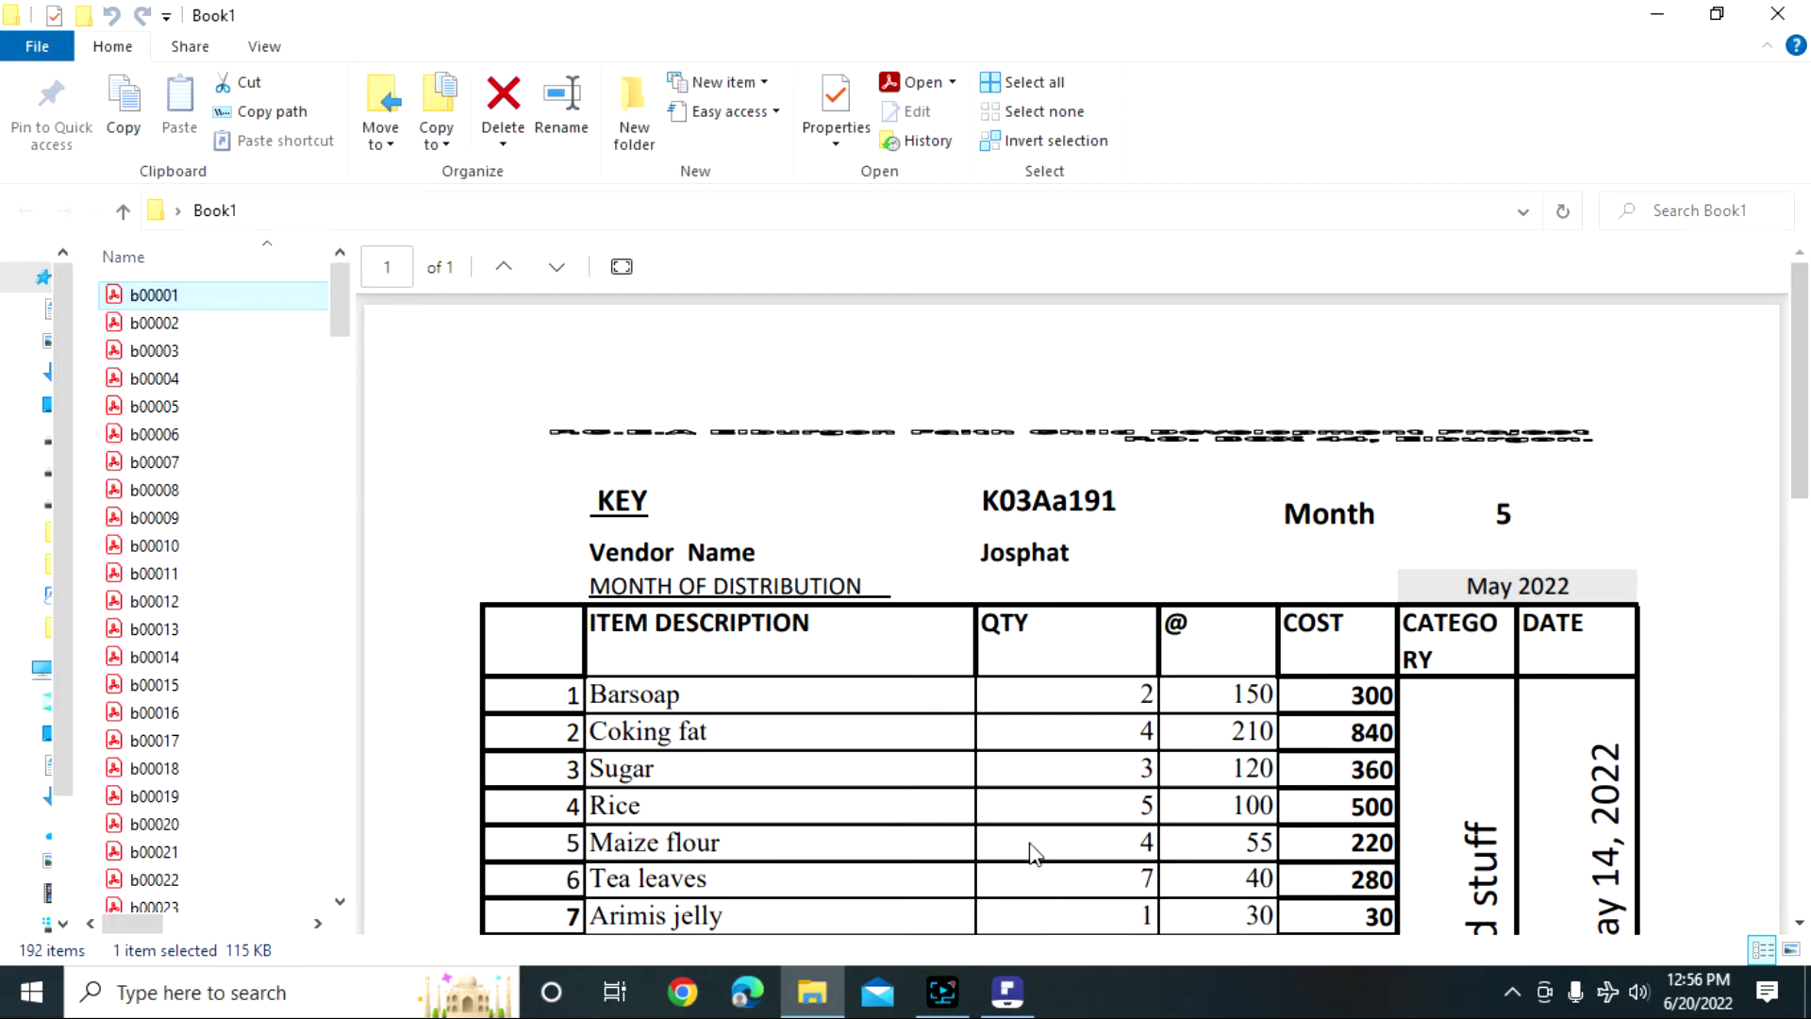
pyautogui.moveTo(1008, 1007)
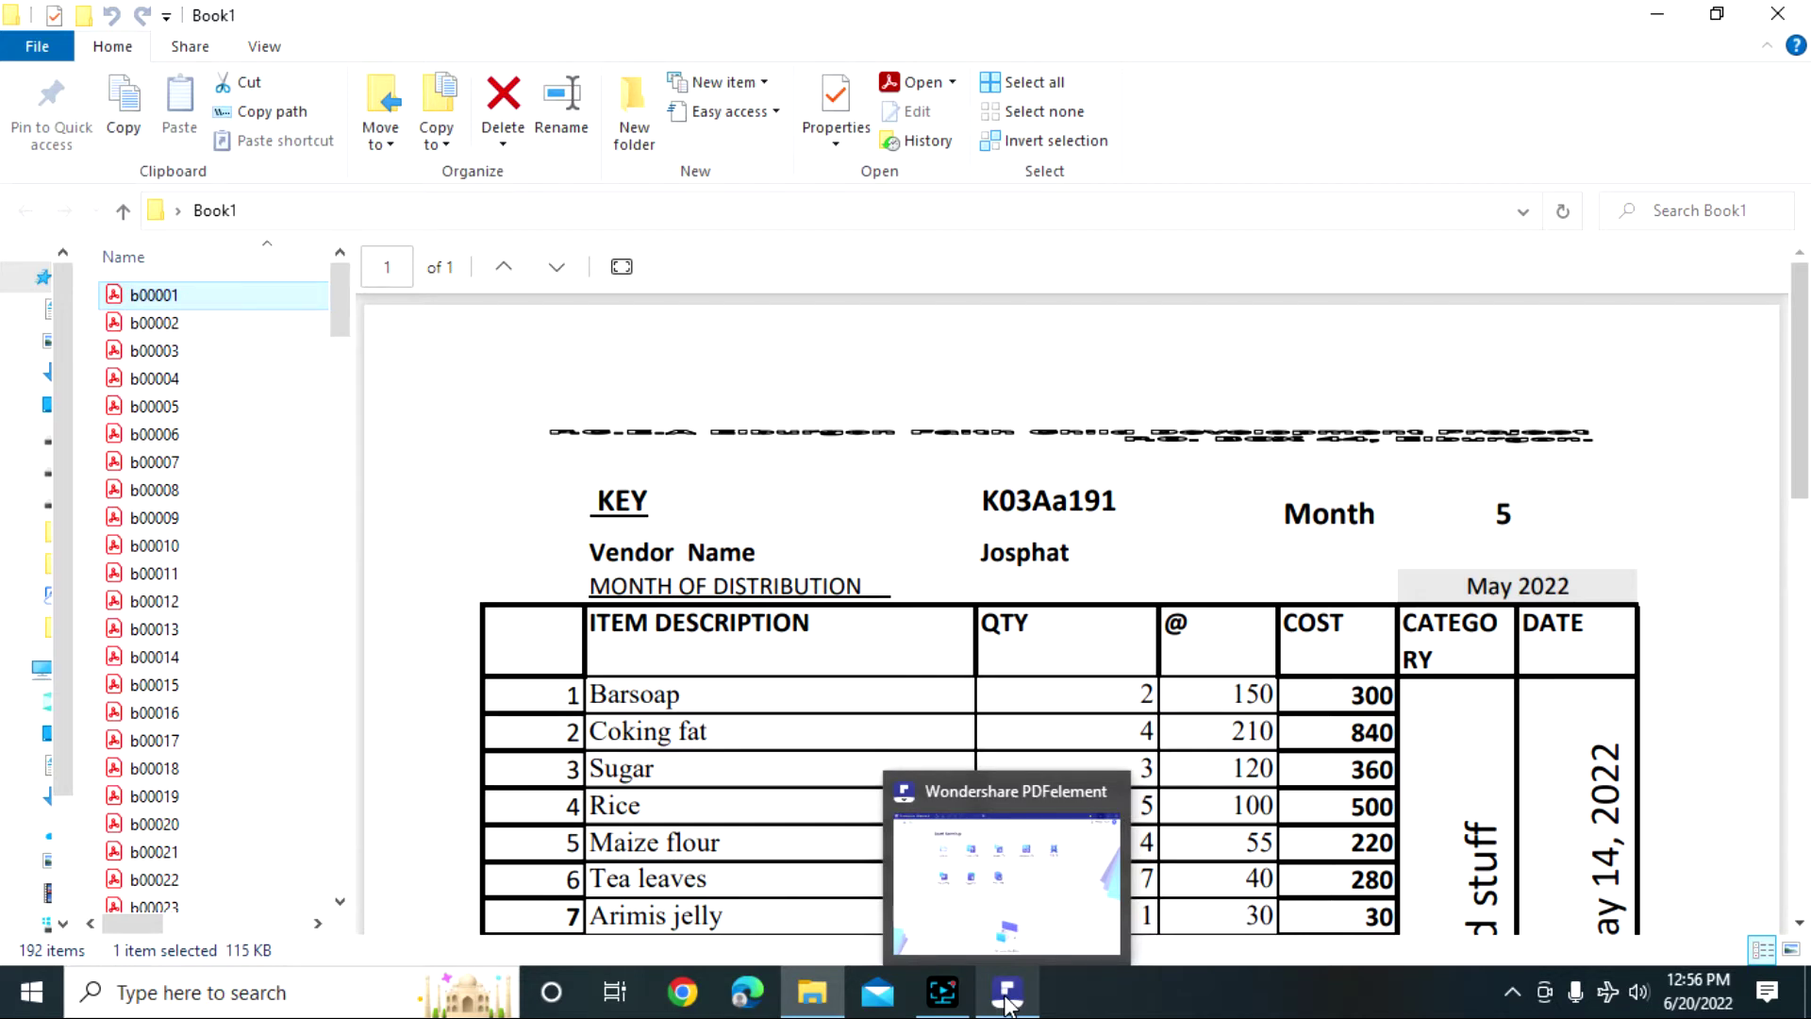
pyautogui.click(1008, 1002)
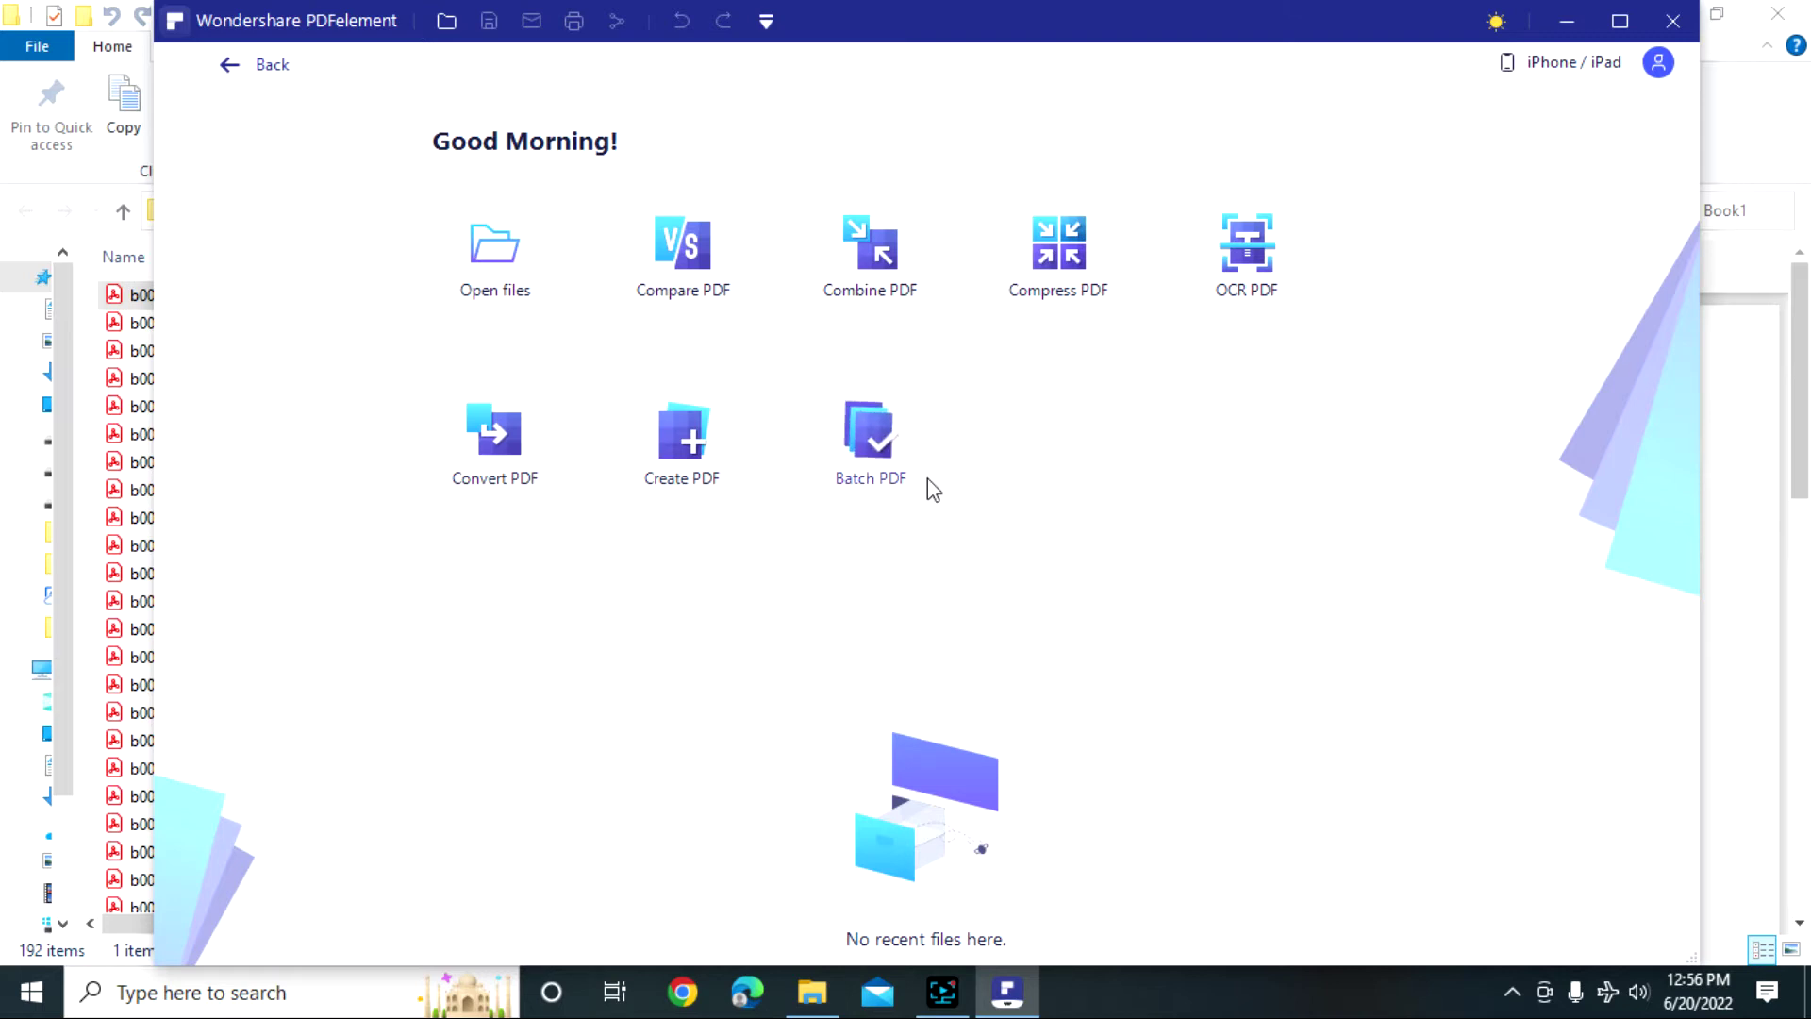
pyautogui.click(877, 441)
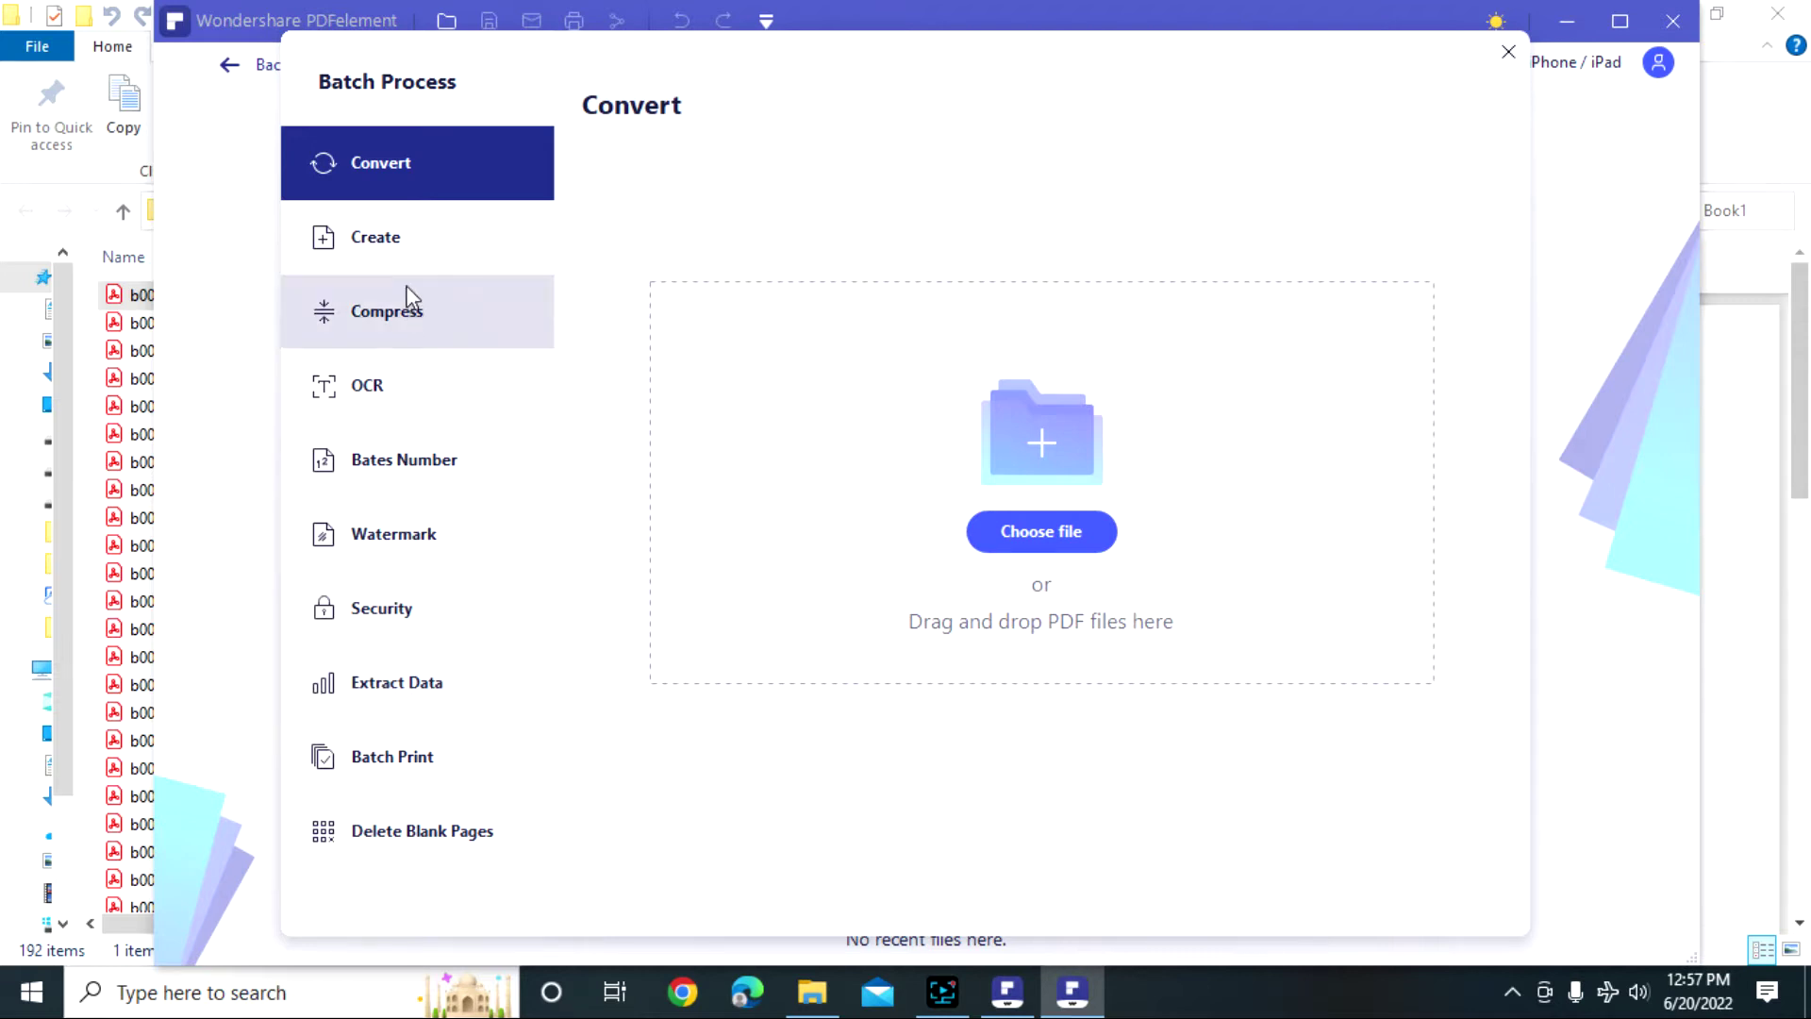
pyautogui.click(397, 694)
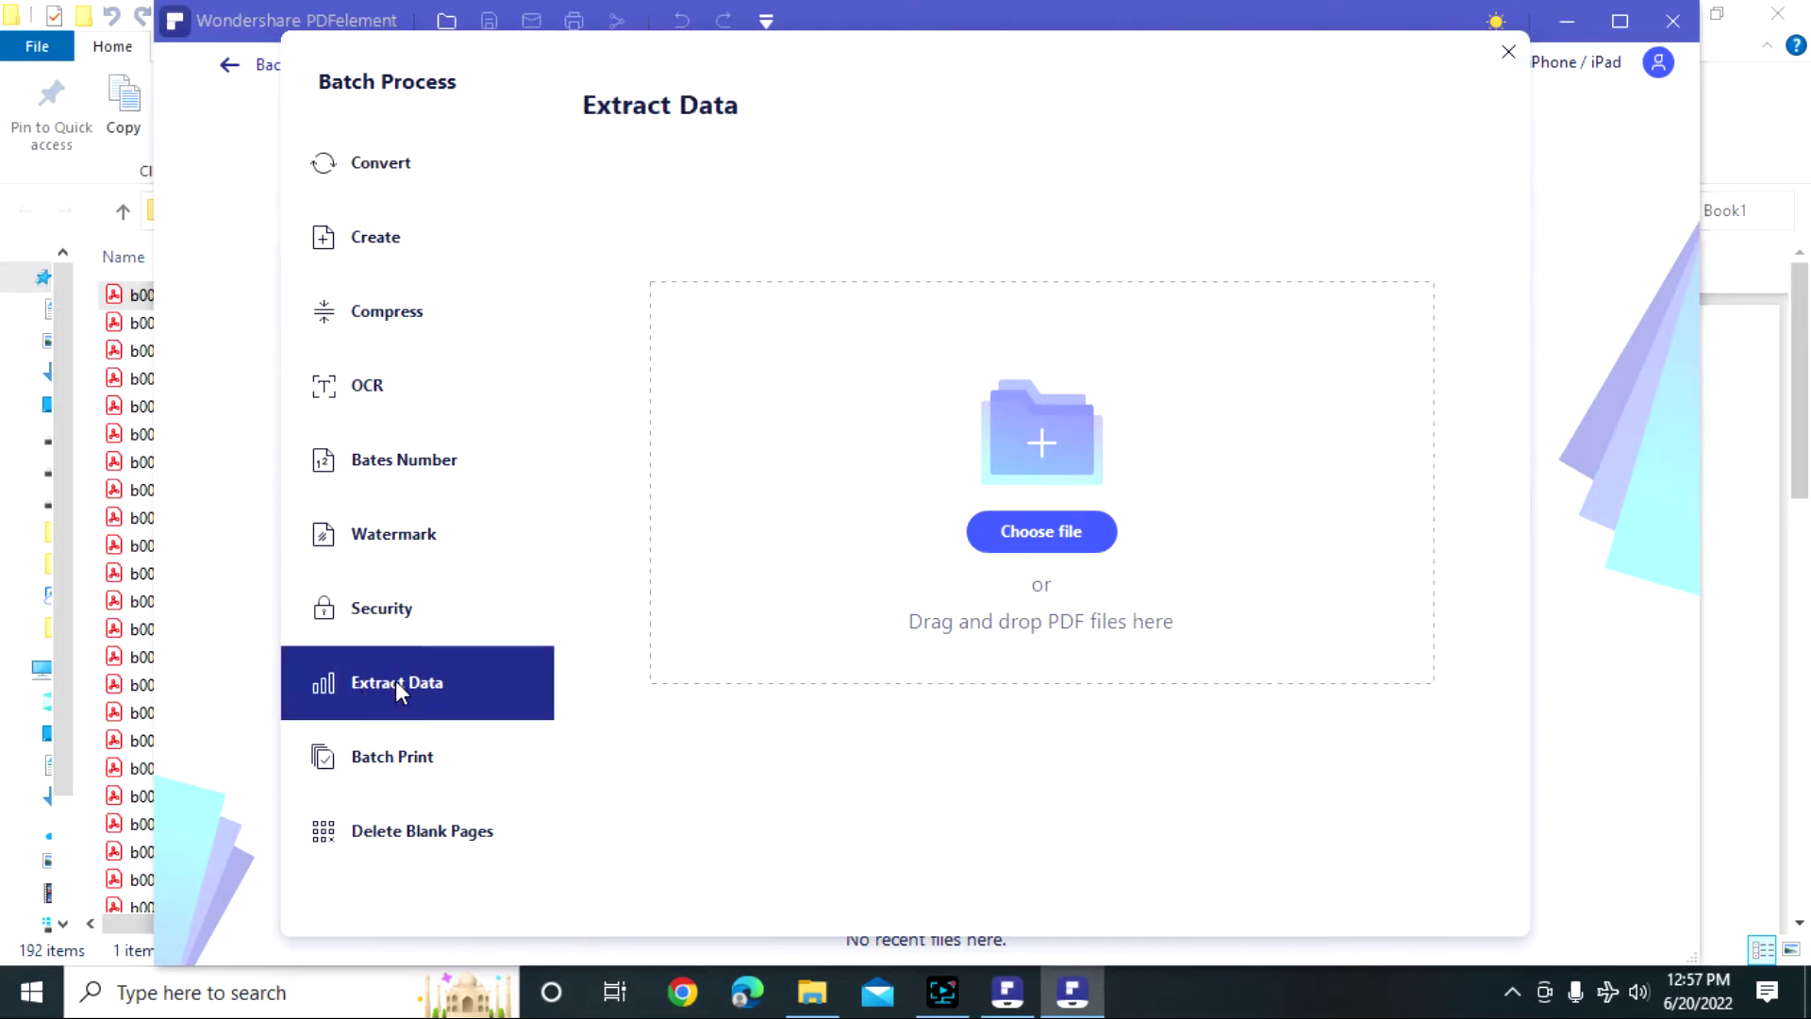
# - Add all PDFs from the Batch rename folder on the Desktop to the extraction list
pyautogui.click(1070, 541)
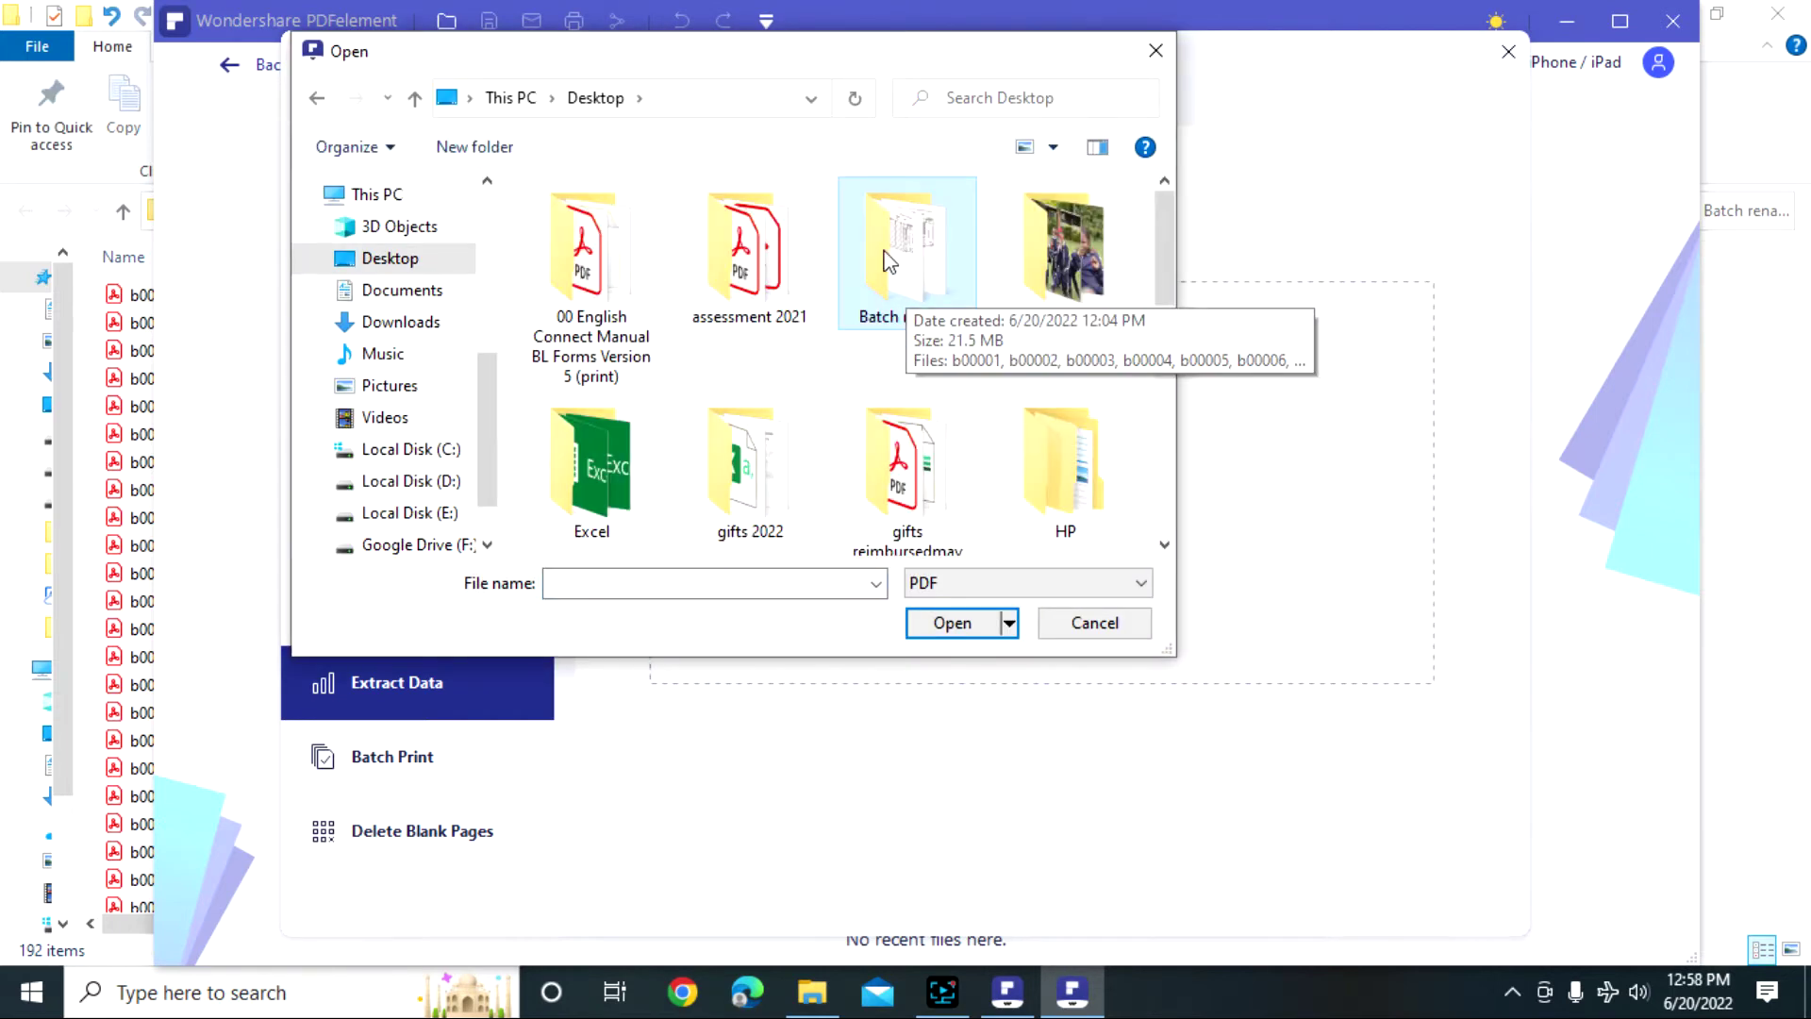
pyautogui.click(959, 622)
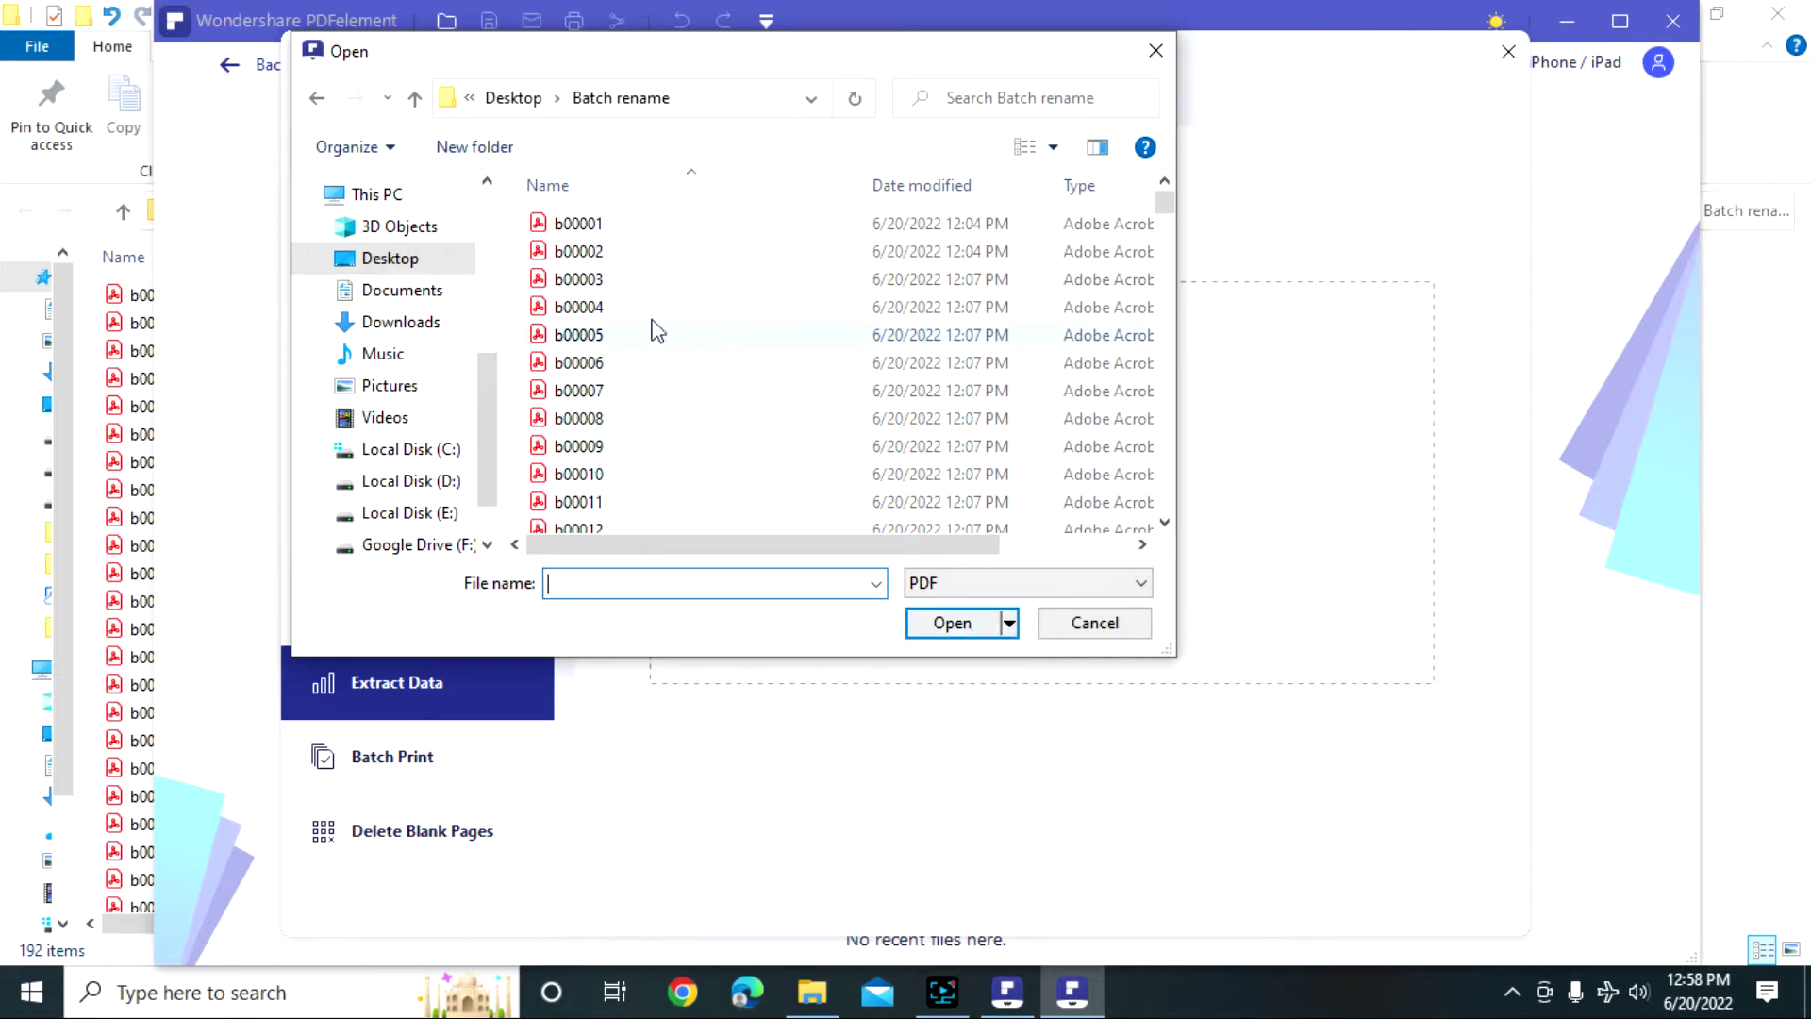
pyautogui.click(604, 279)
pyautogui.hotkey('ctrl', 'a')
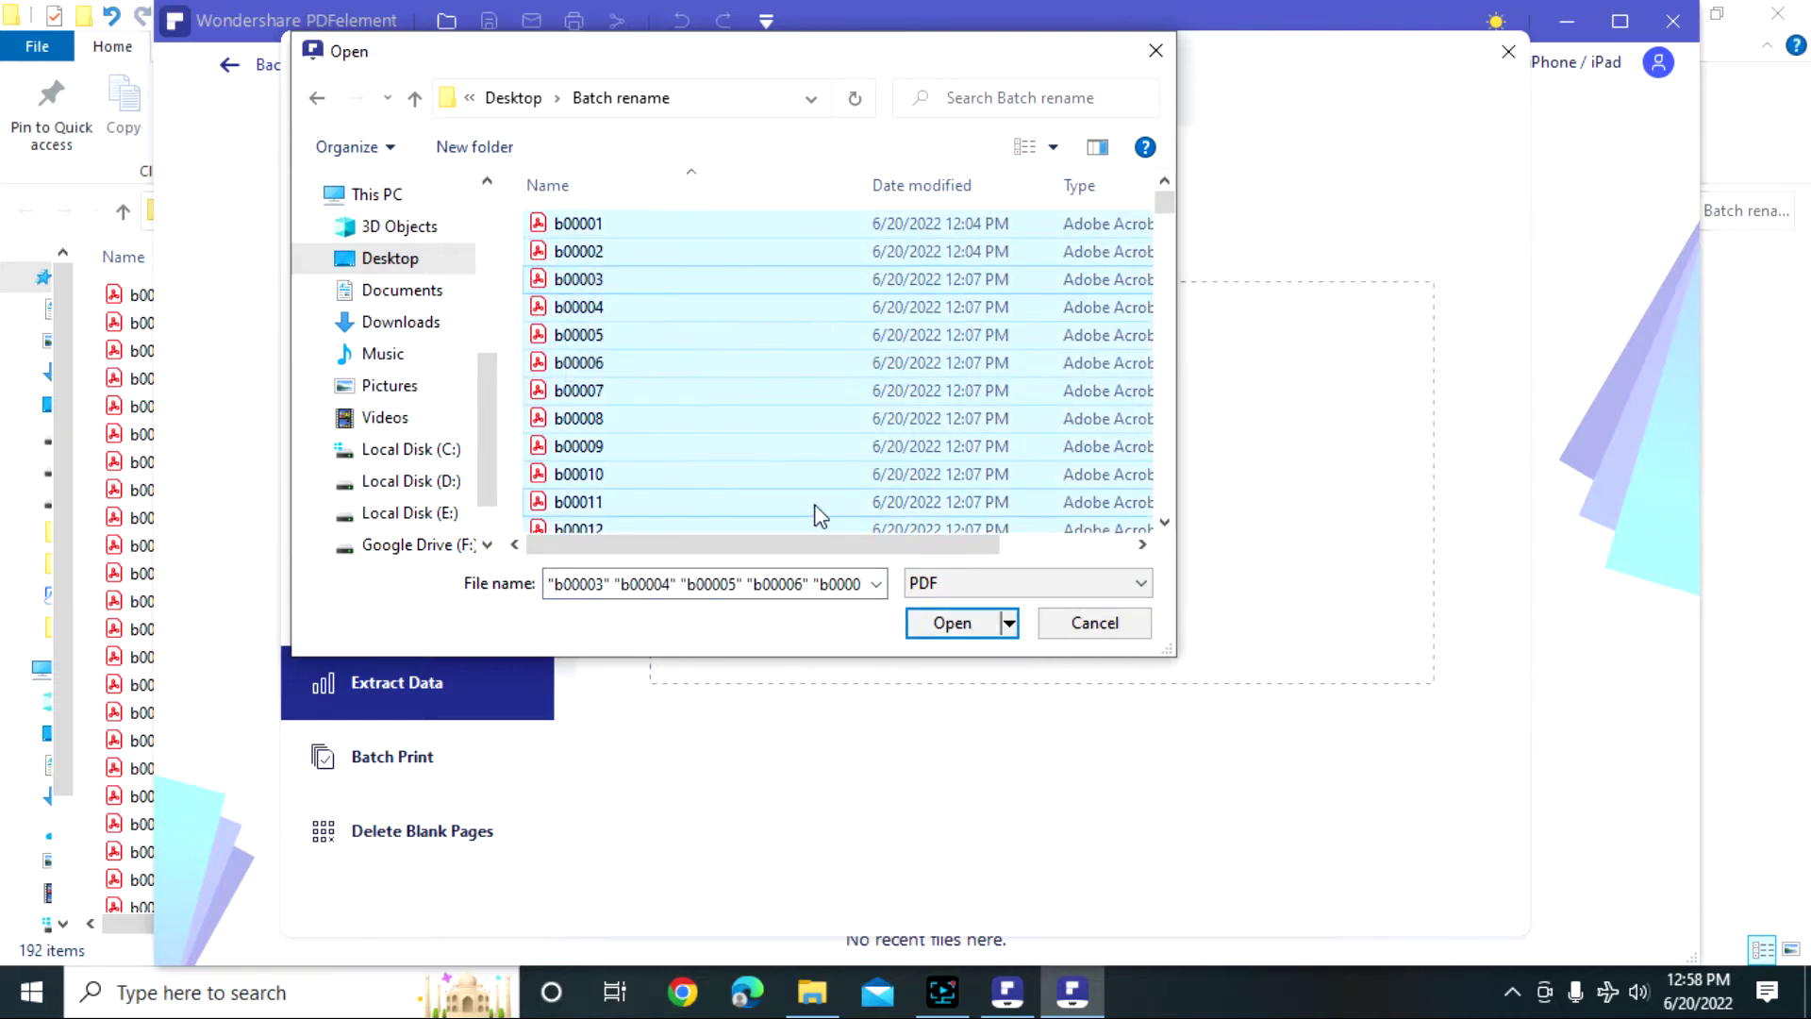
pyautogui.scroll(-2, 849, 425)
pyautogui.scroll(1, 839, 425)
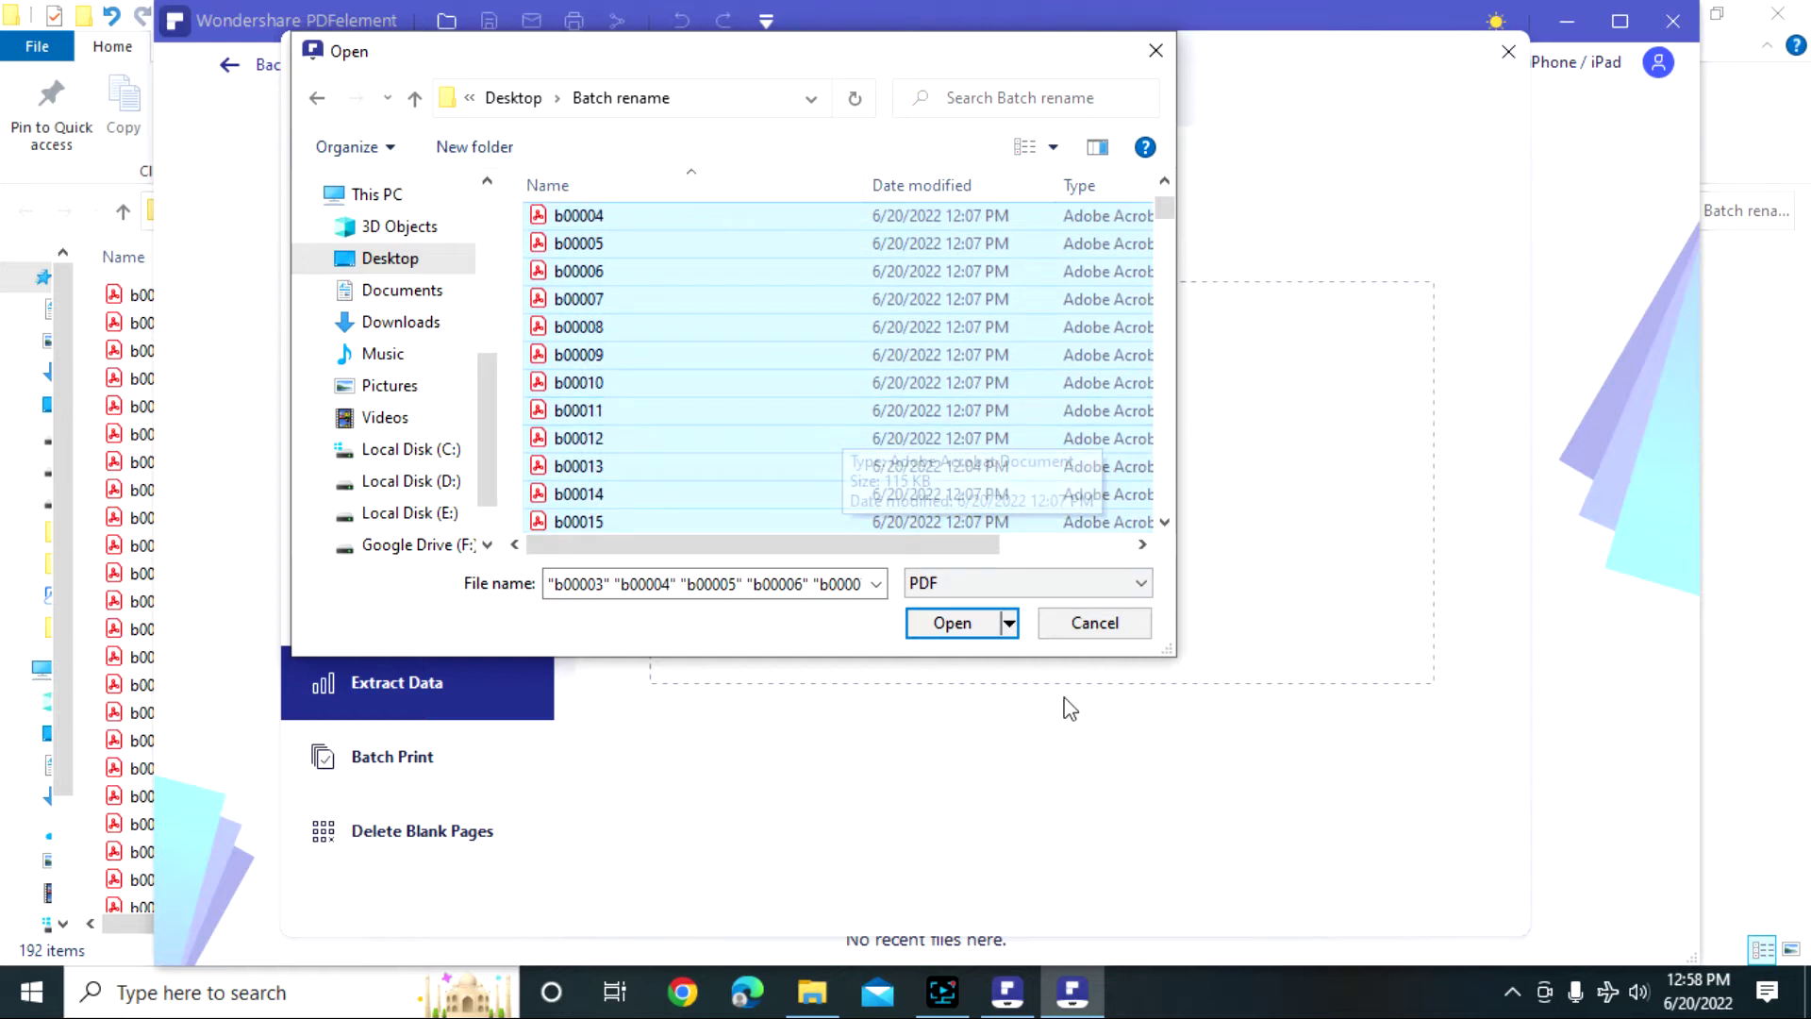
pyautogui.click(970, 627)
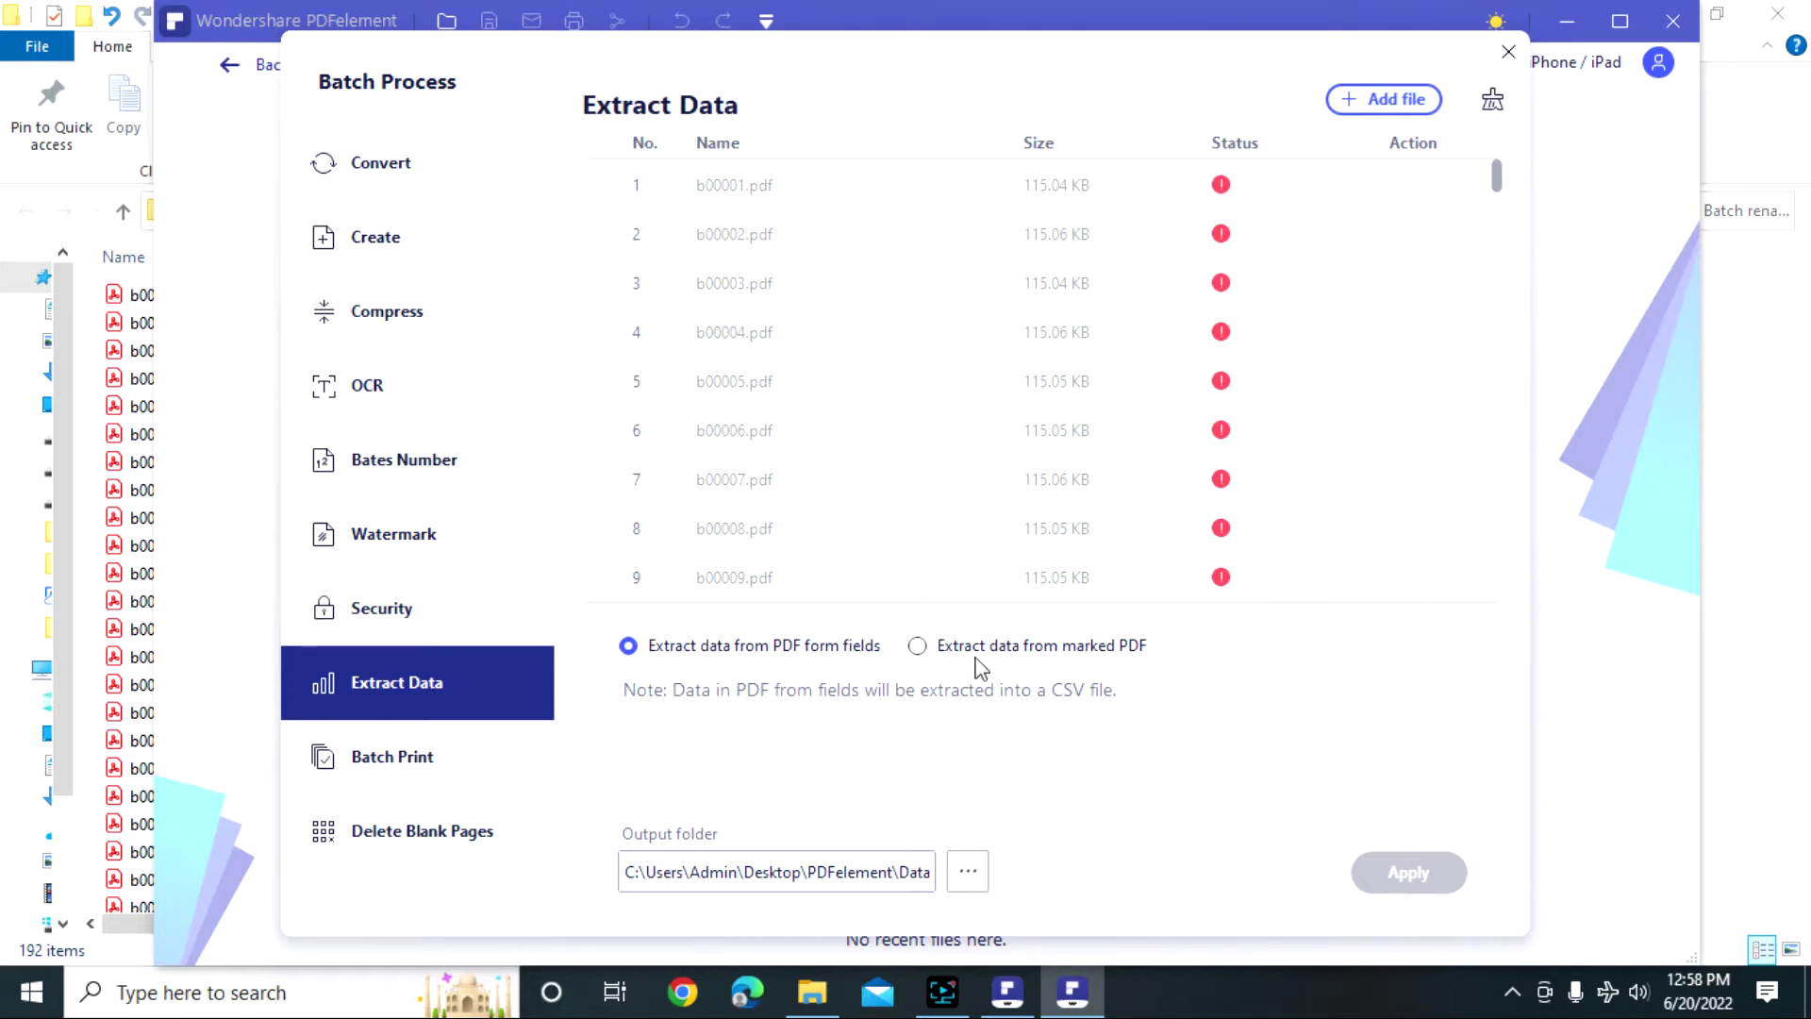
# - Choose extraction from marked PDFs and start a new template based on b00001
pyautogui.click(917, 646)
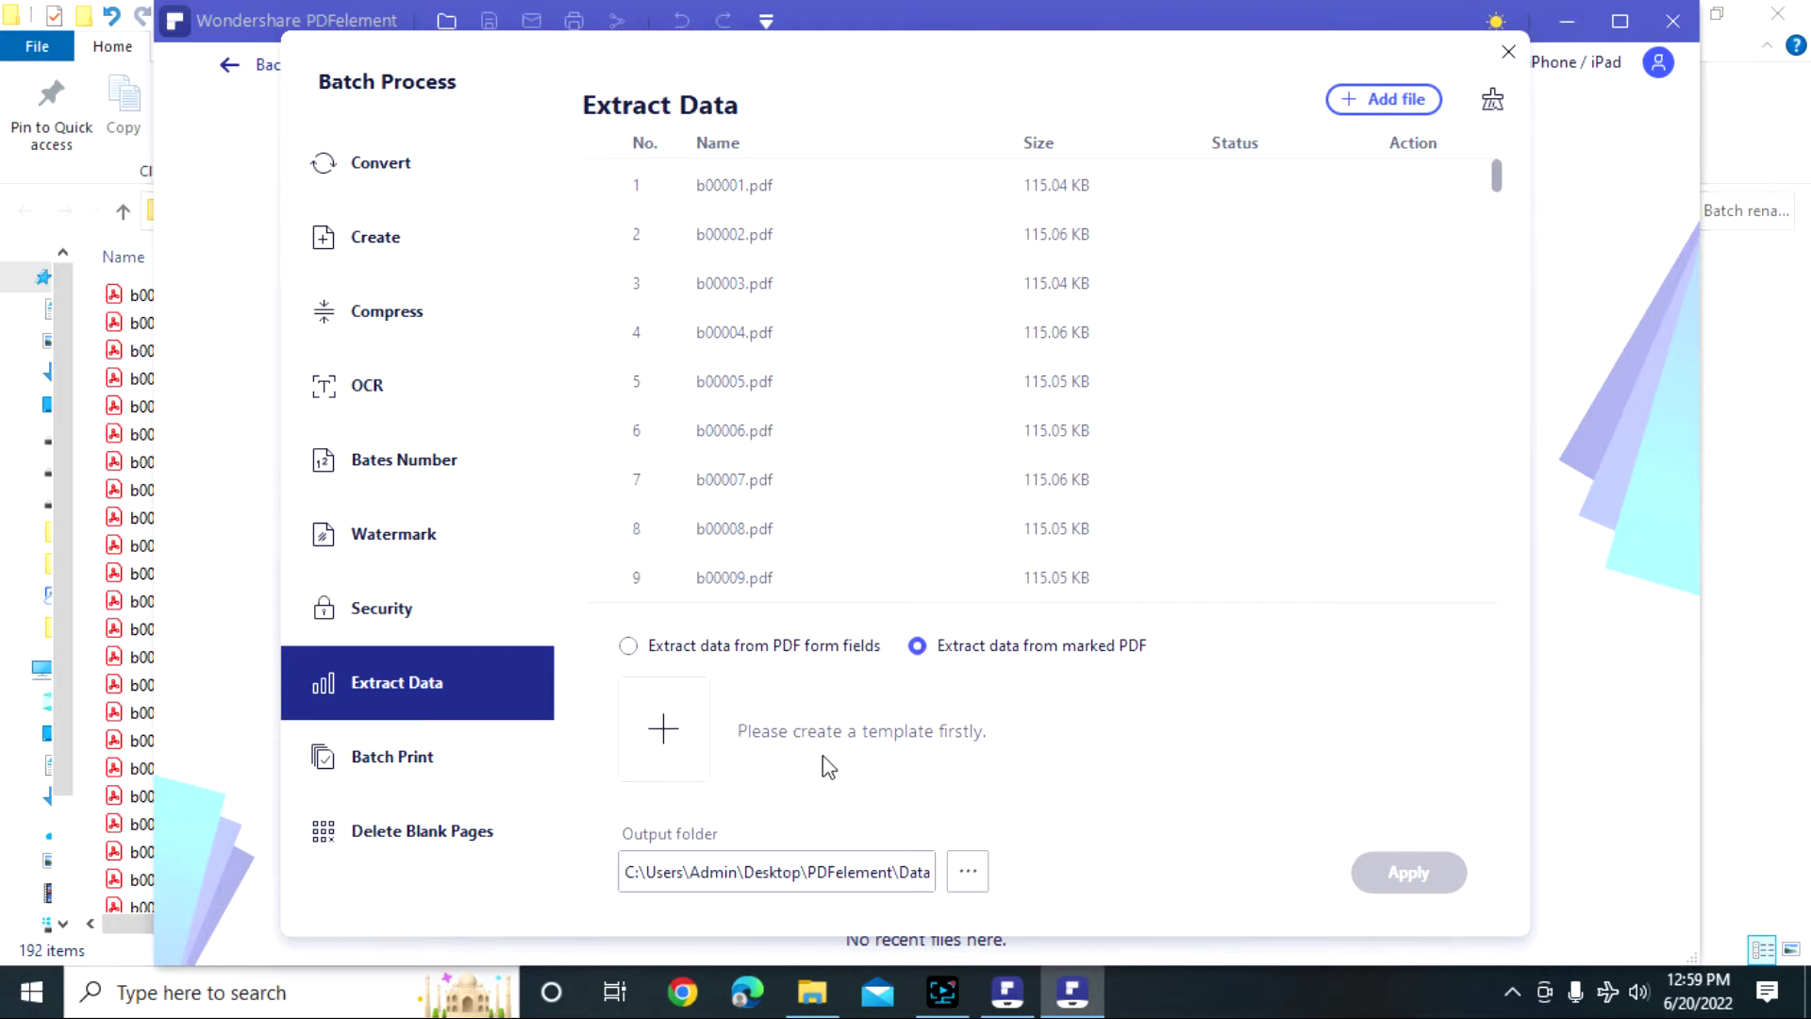
pyautogui.click(664, 730)
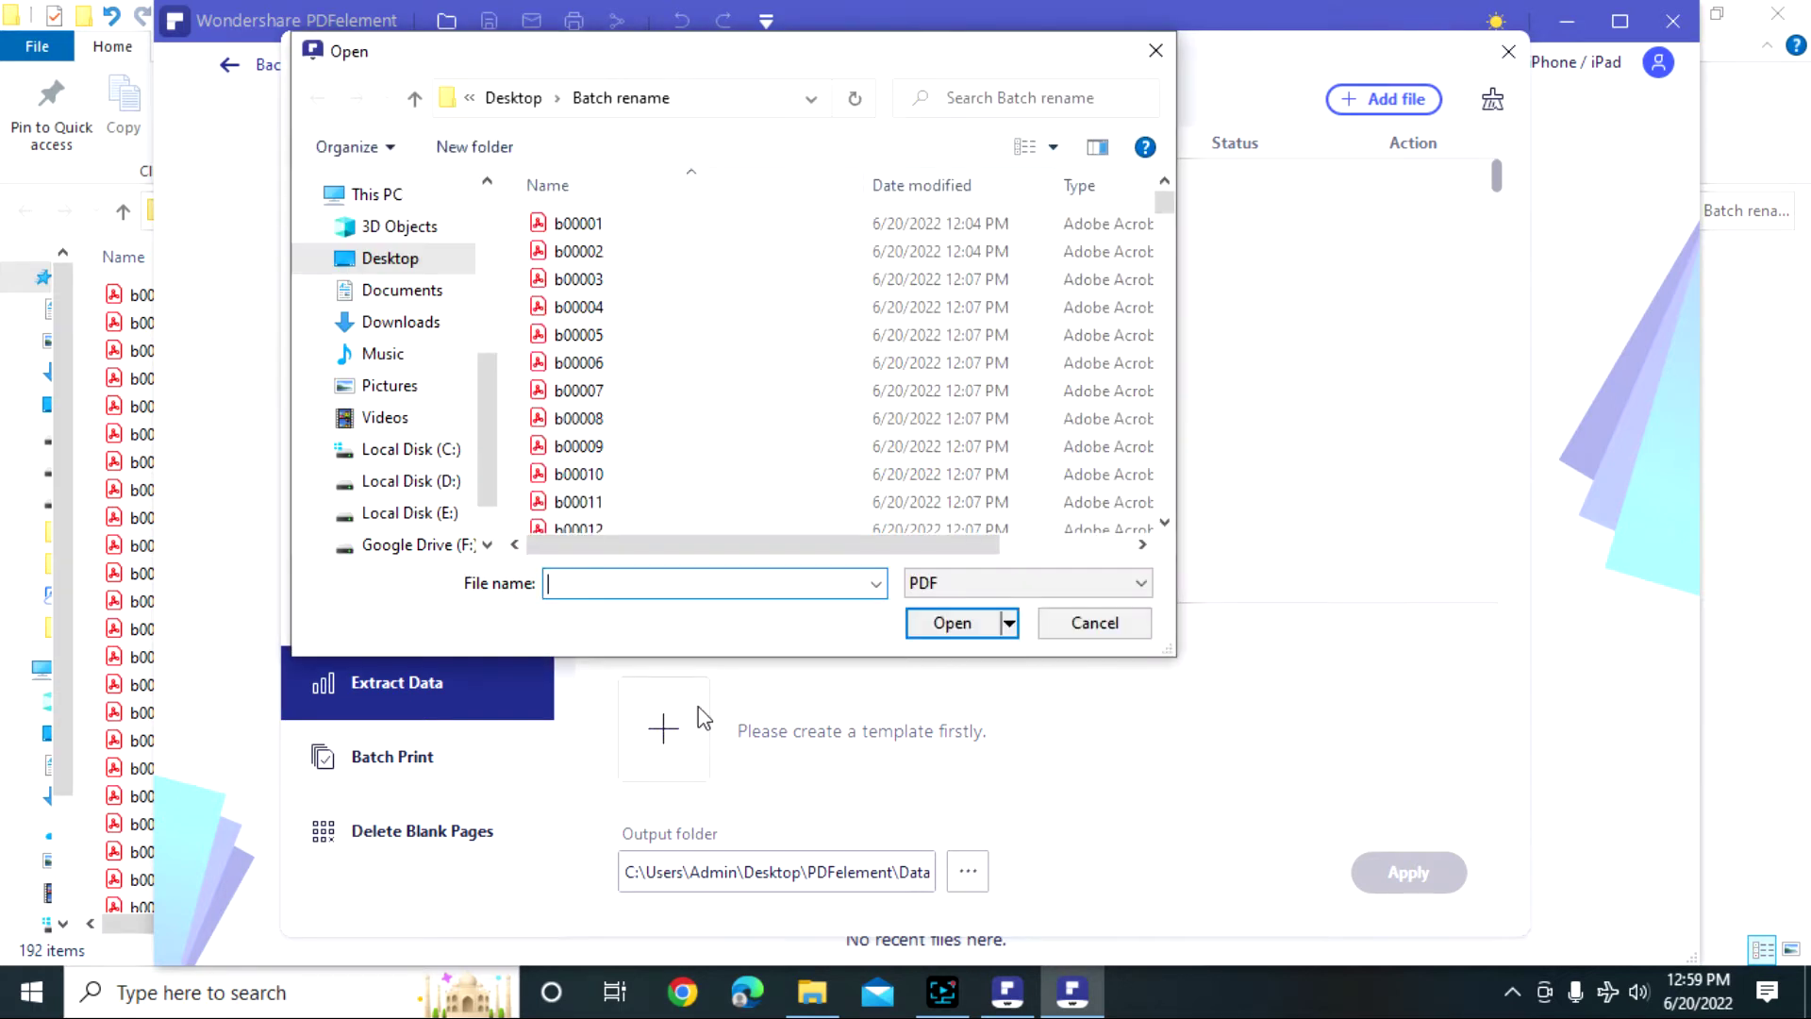
pyautogui.click(579, 223)
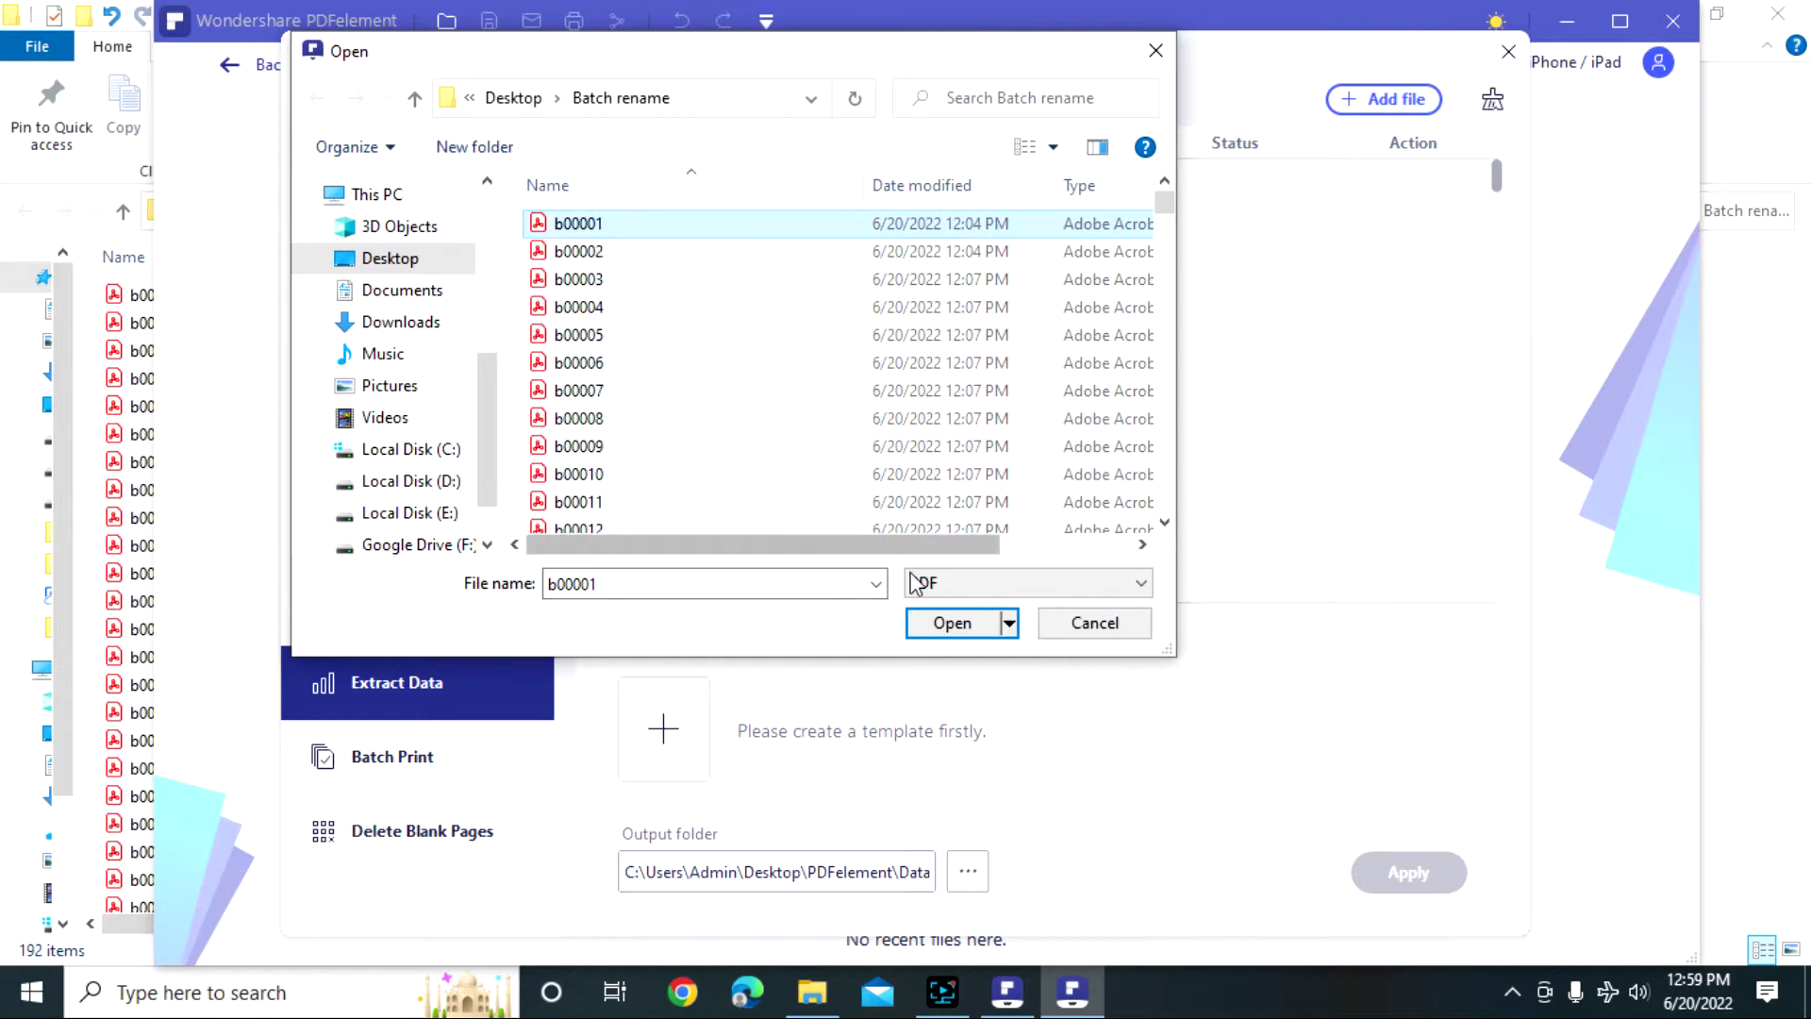
pyautogui.click(952, 622)
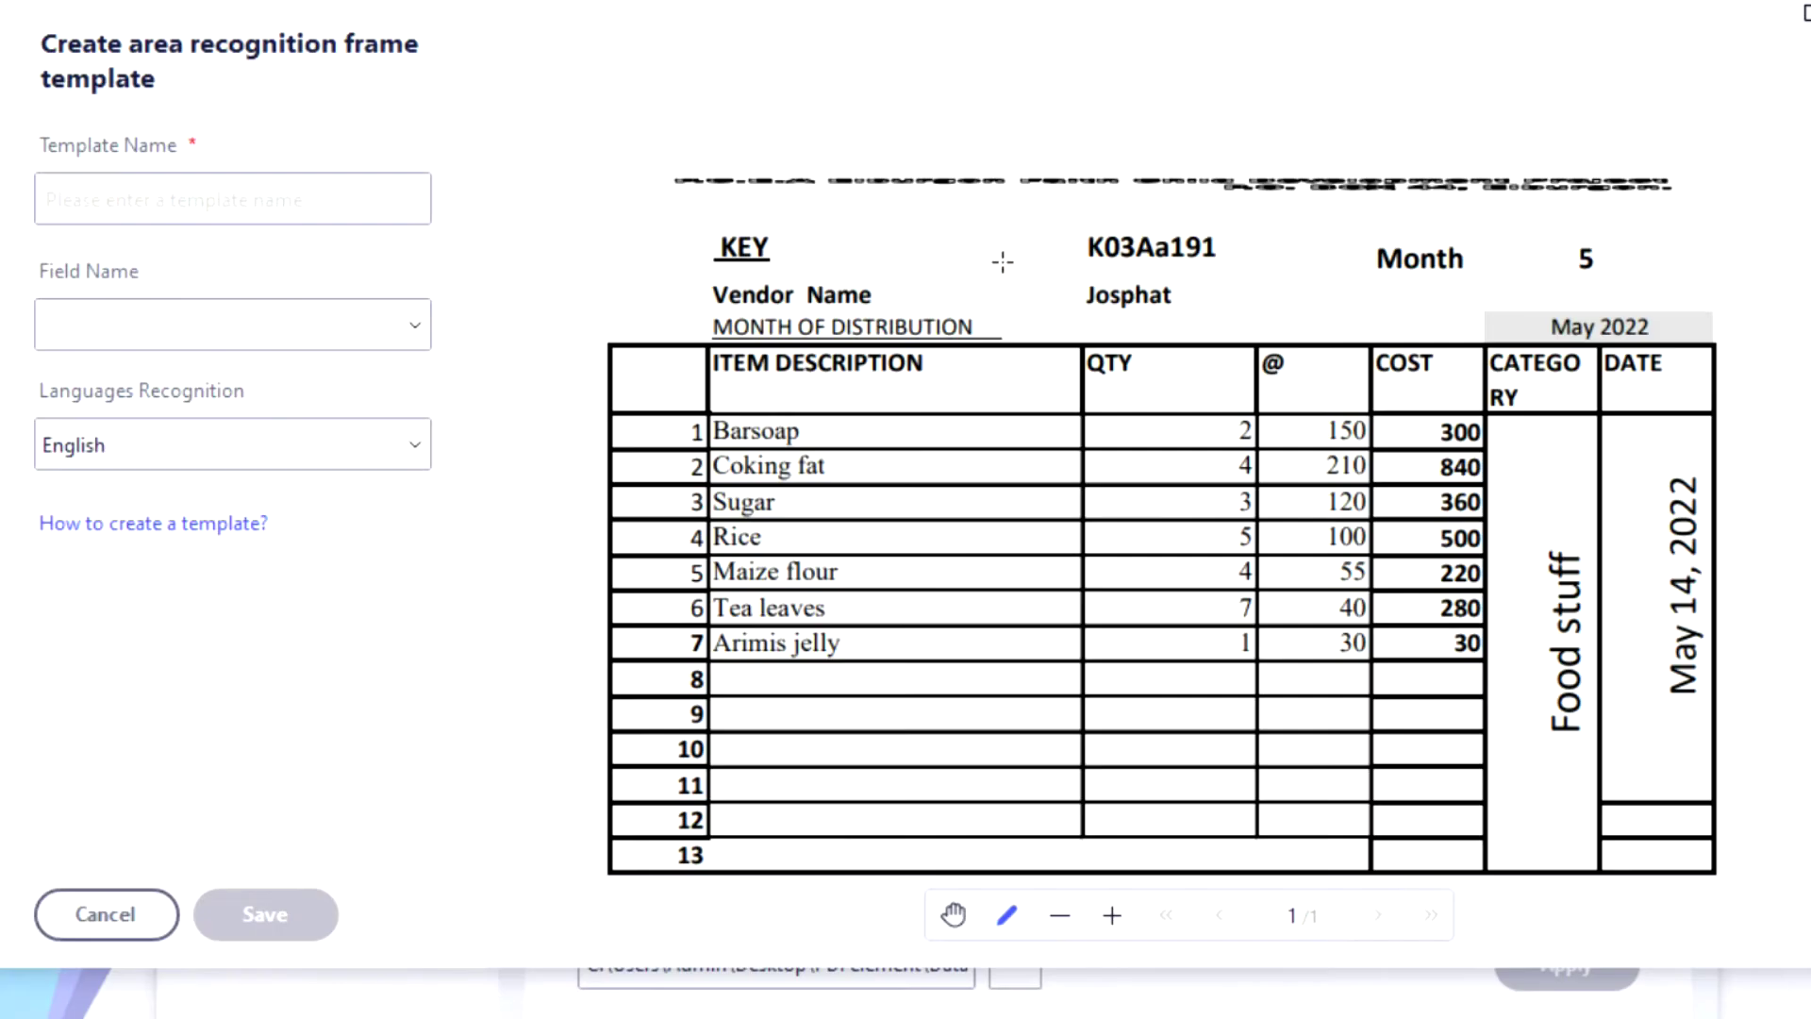
# - Name the template "batch rename" and draw a recognition frame around the code beside KEY
pyautogui.click(260, 262)
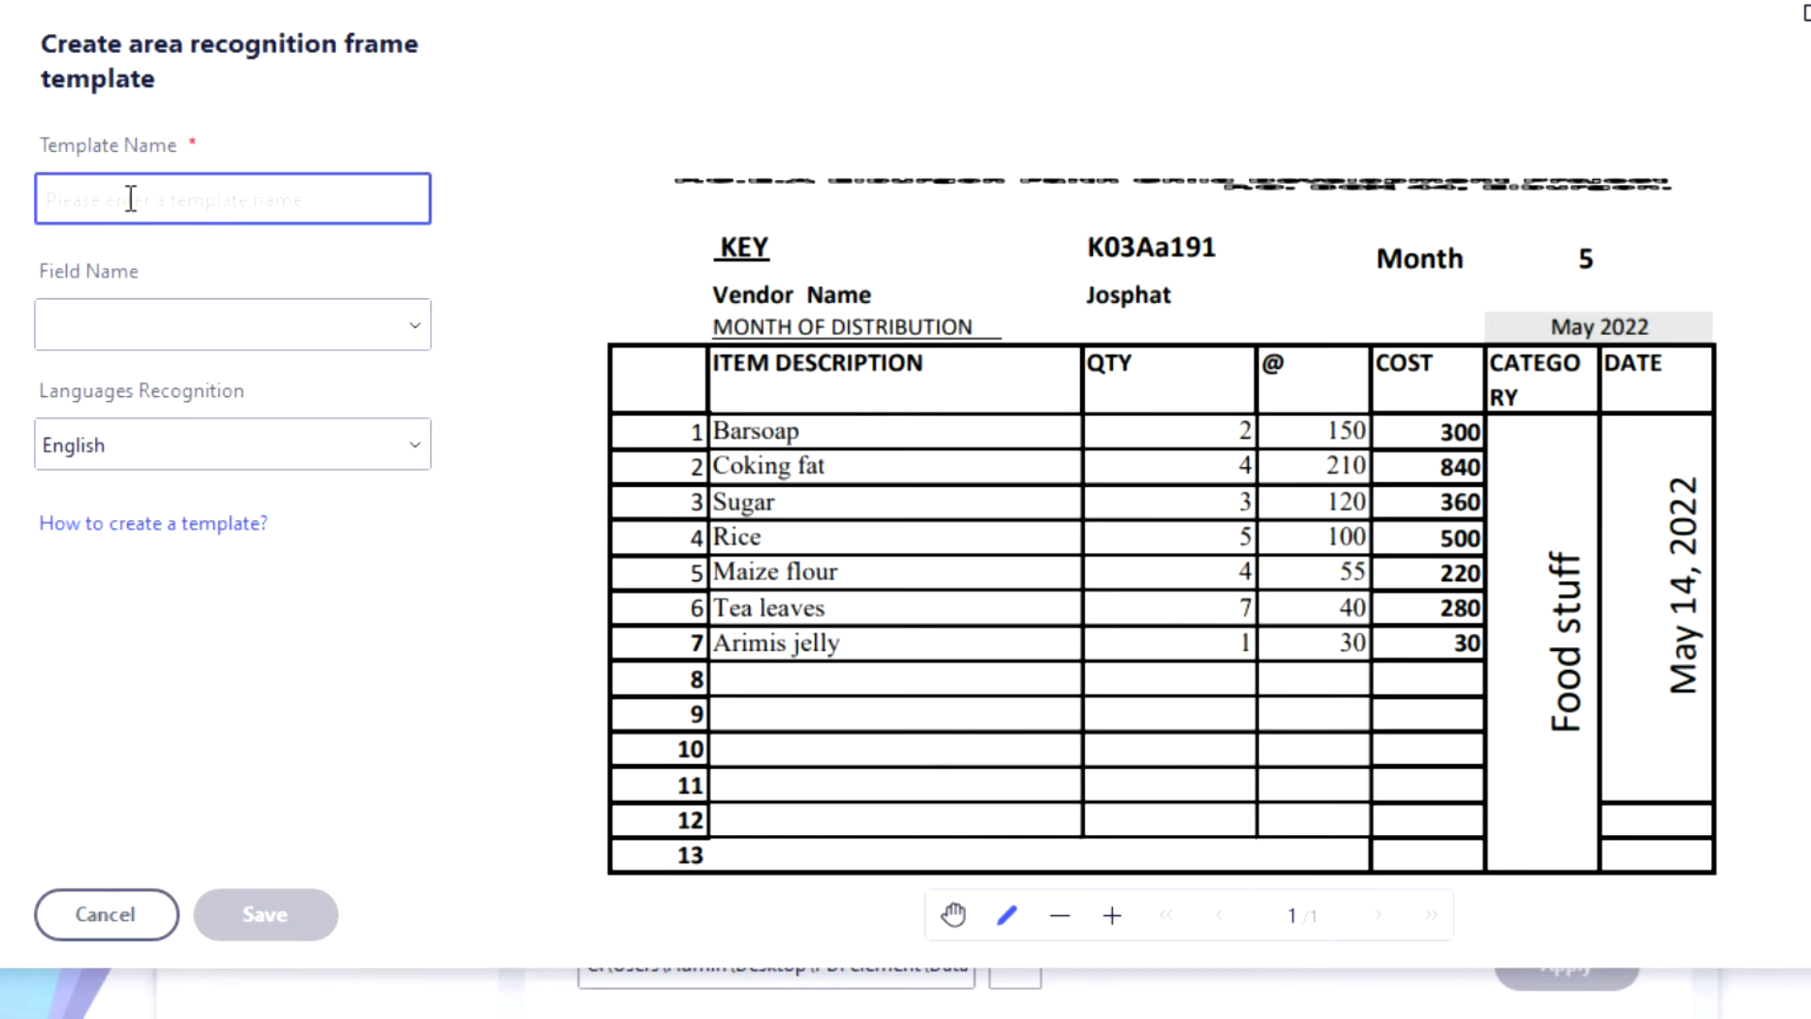
pyautogui.write('batch rename')
pyautogui.moveTo(1042, 219); pyautogui.dragTo(1272, 276)
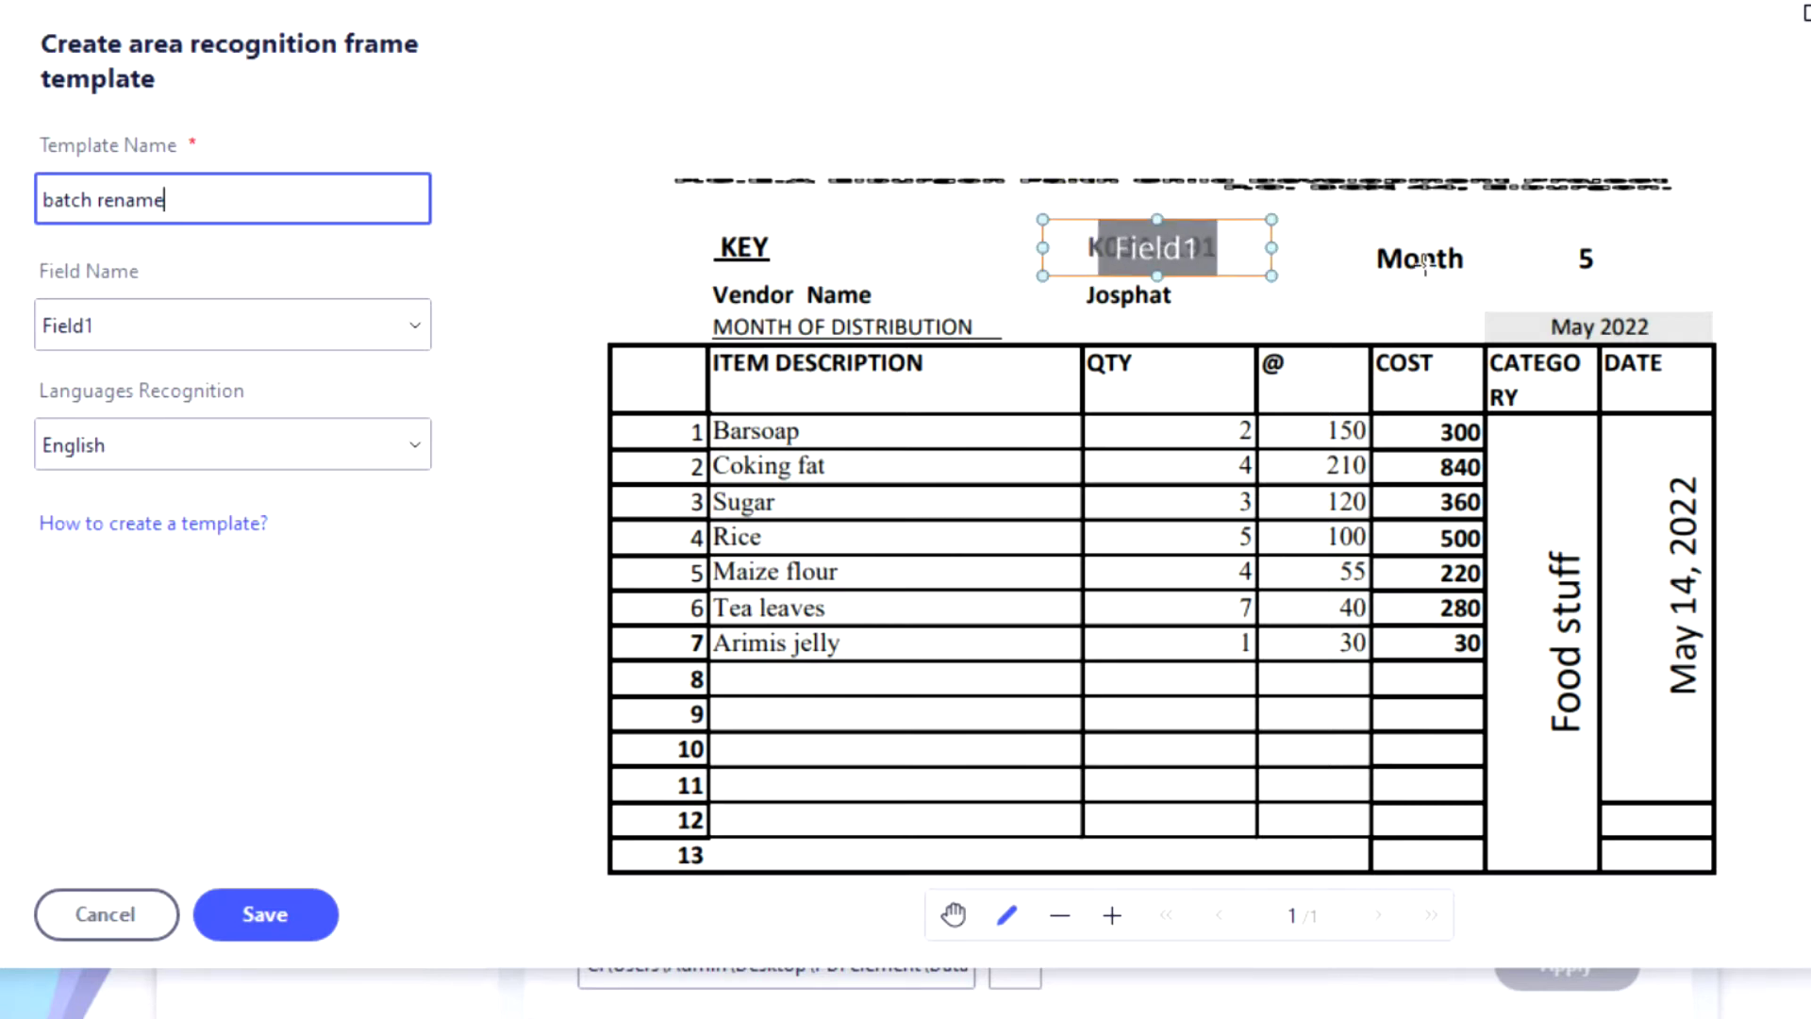
pyautogui.click(1726, 284)
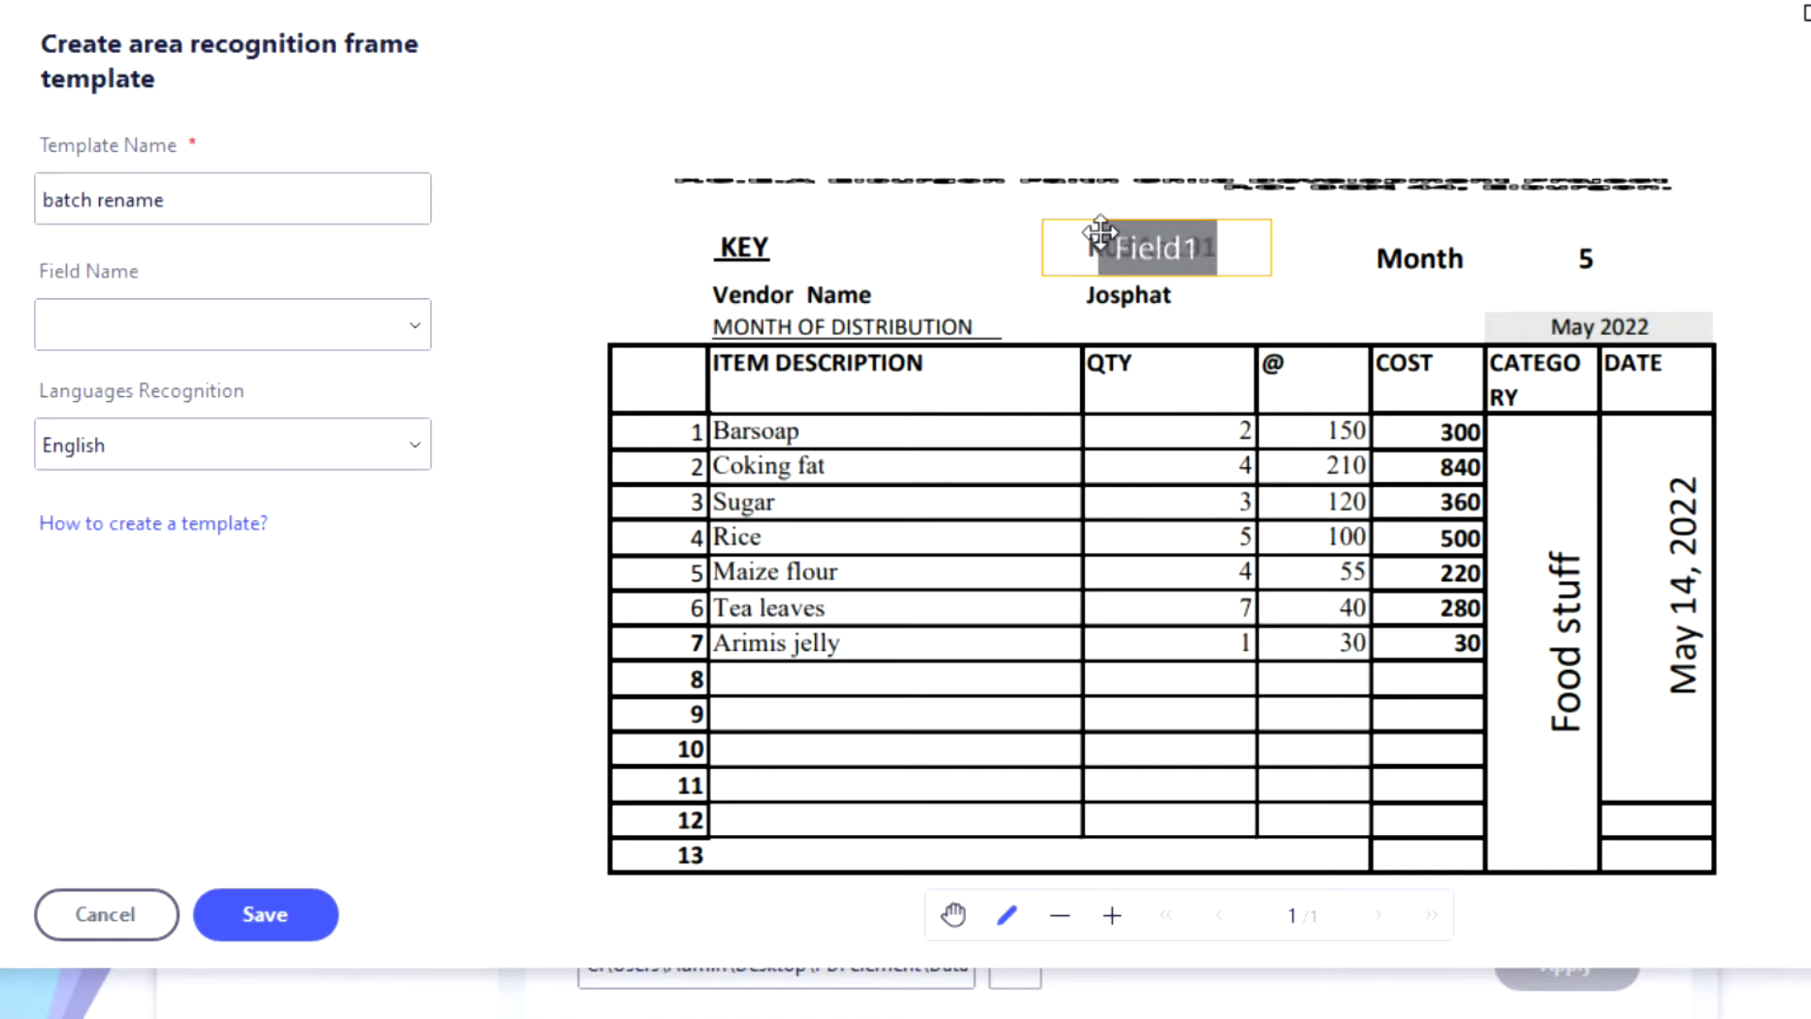
# - Enlarge the Field1 frame on all four sides to leave more room around the key code
pyautogui.click(1159, 236)
pyautogui.moveTo(1159, 219); pyautogui.dragTo(1159, 187)
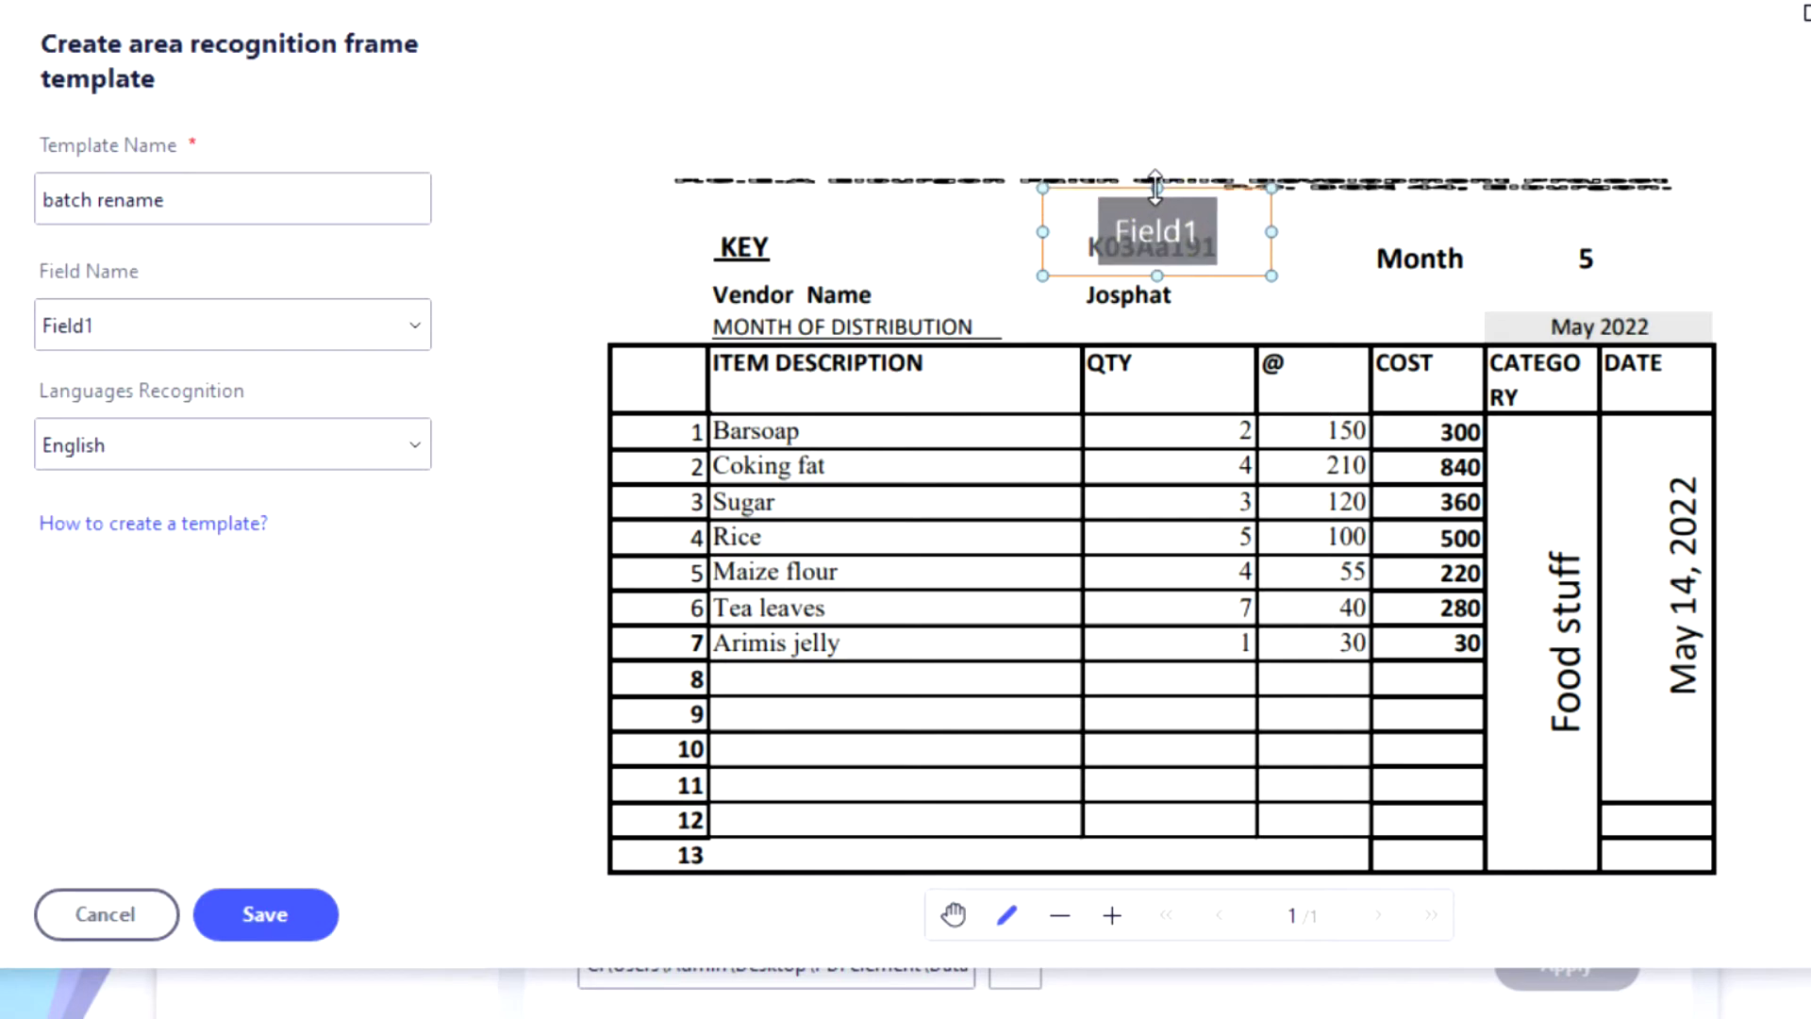
pyautogui.moveTo(1274, 230); pyautogui.dragTo(1316, 232)
pyautogui.moveTo(1042, 231); pyautogui.dragTo(1005, 231)
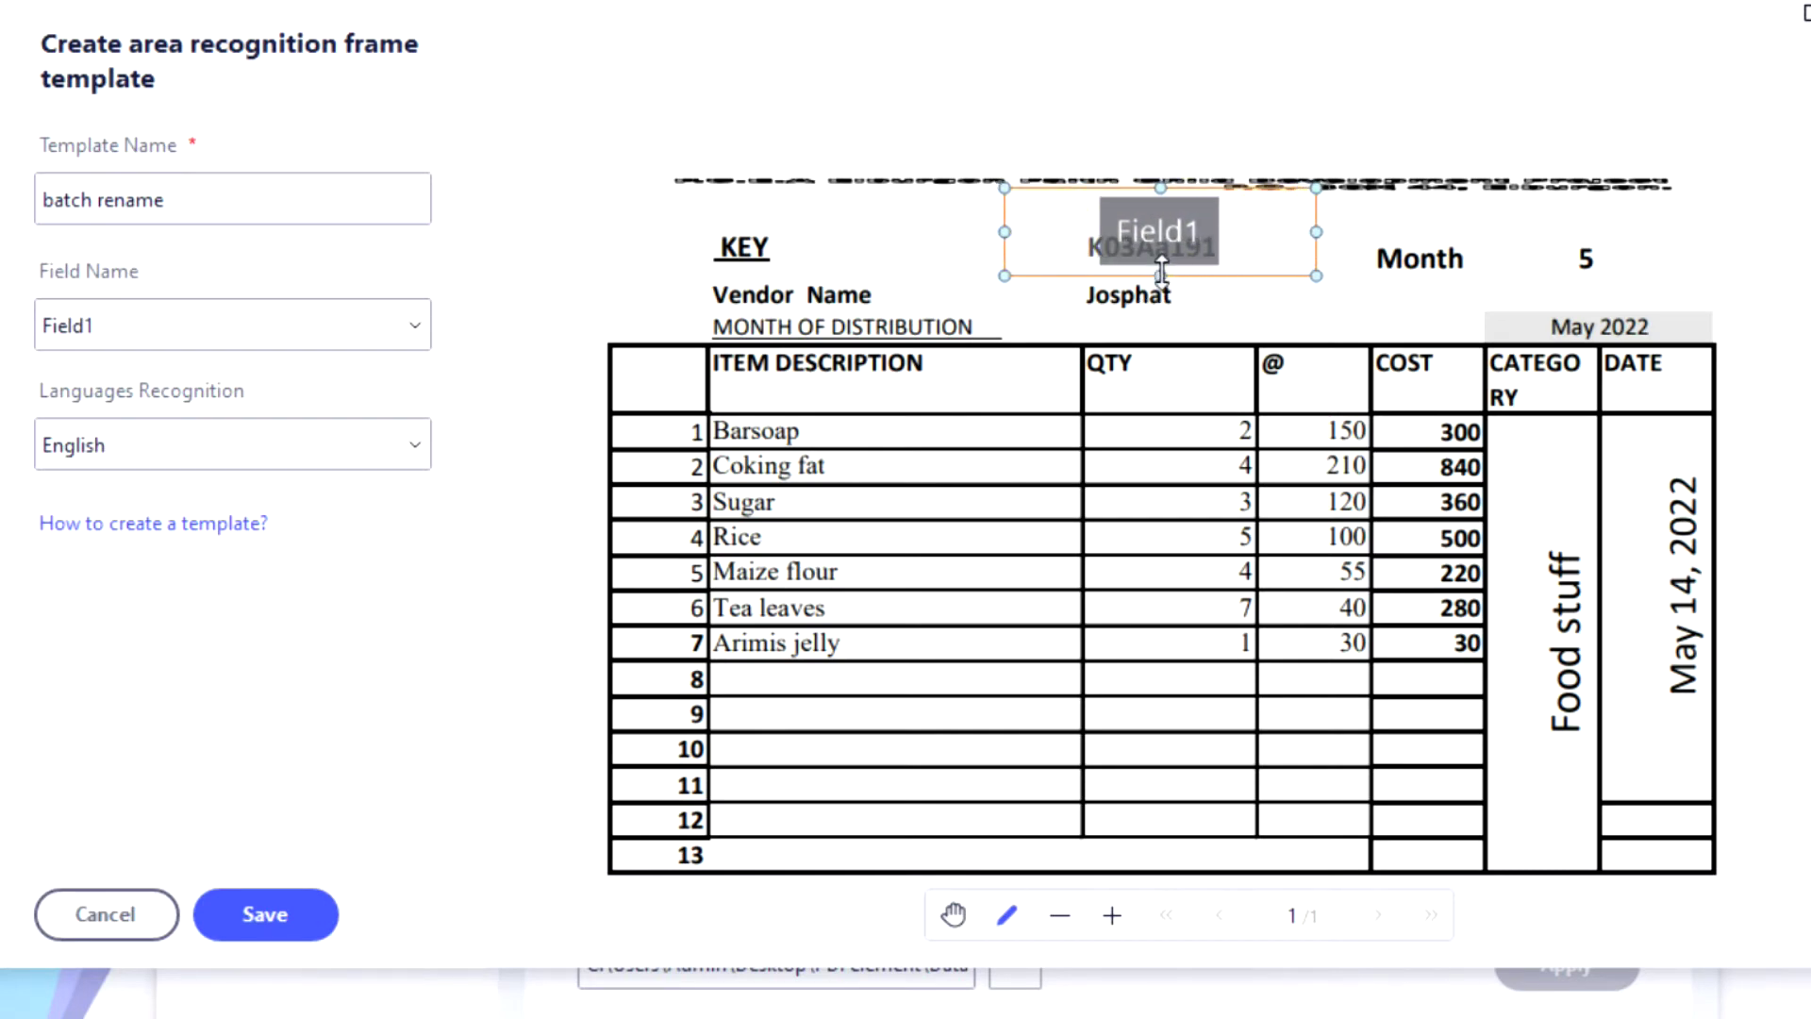
pyautogui.moveTo(1162, 276); pyautogui.dragTo(1162, 280)
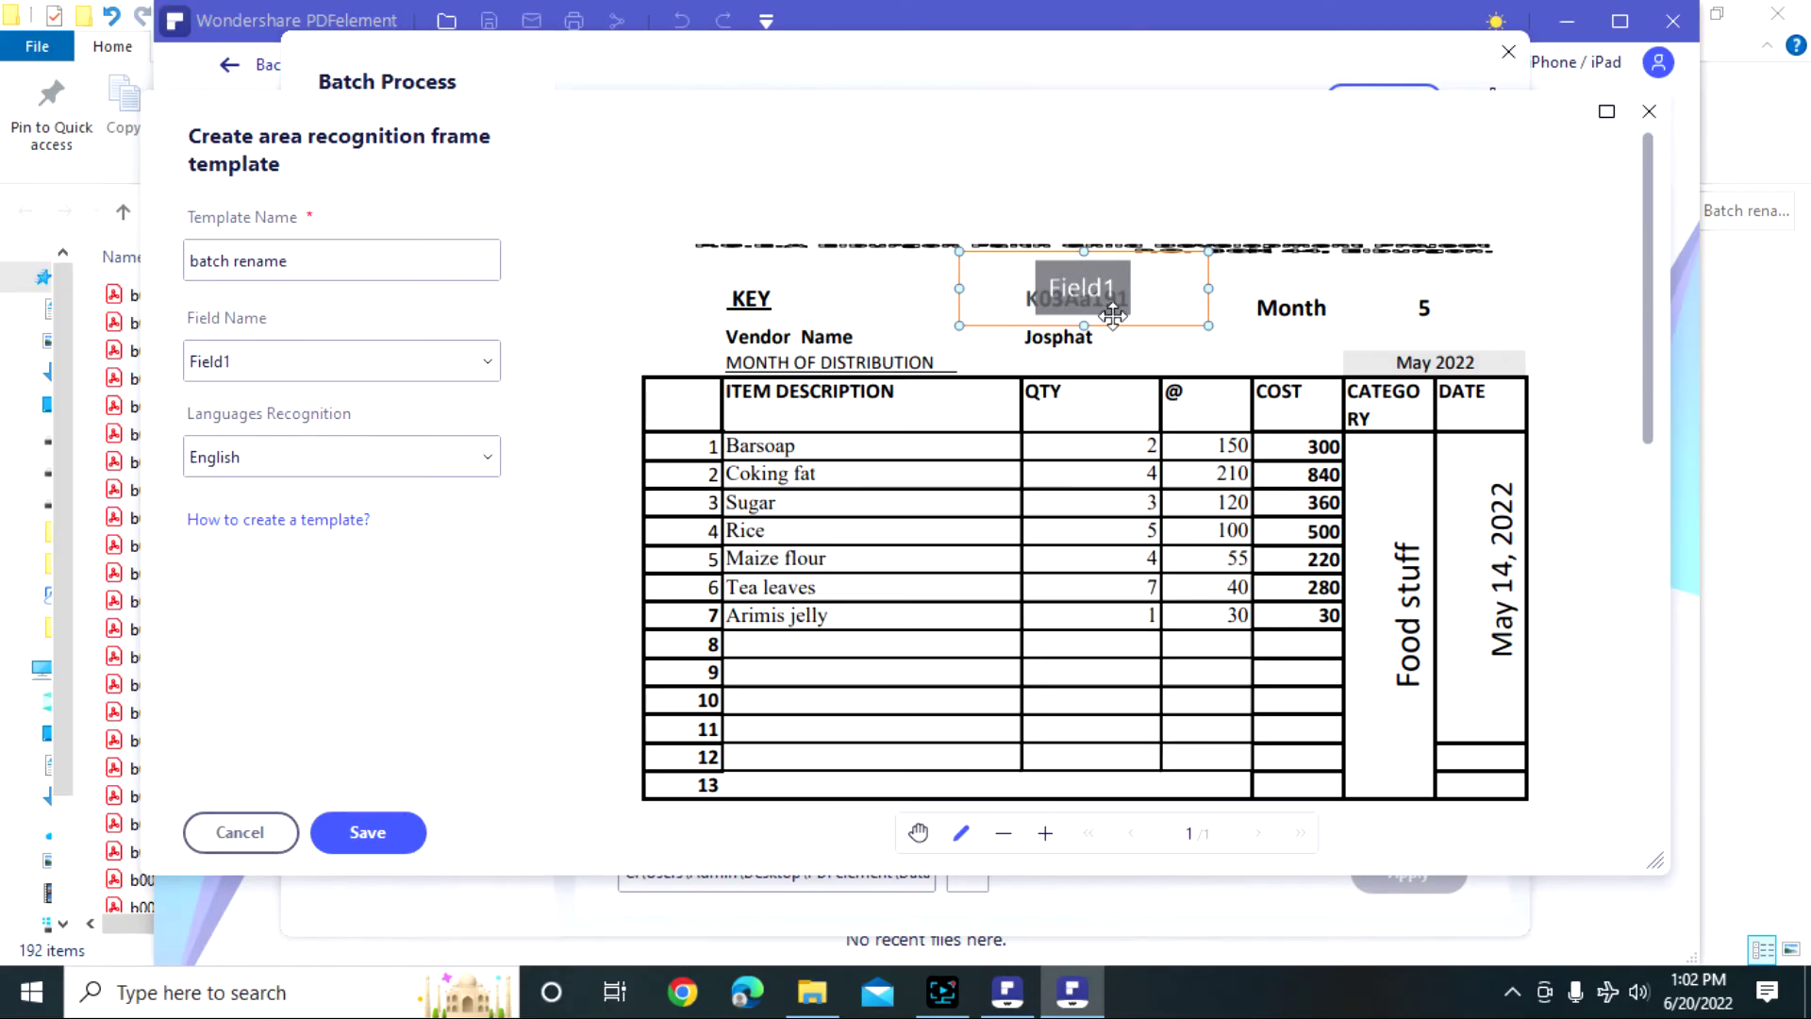
# - Save the template and run the data extraction on all listed PDFs
pyautogui.click(379, 830)
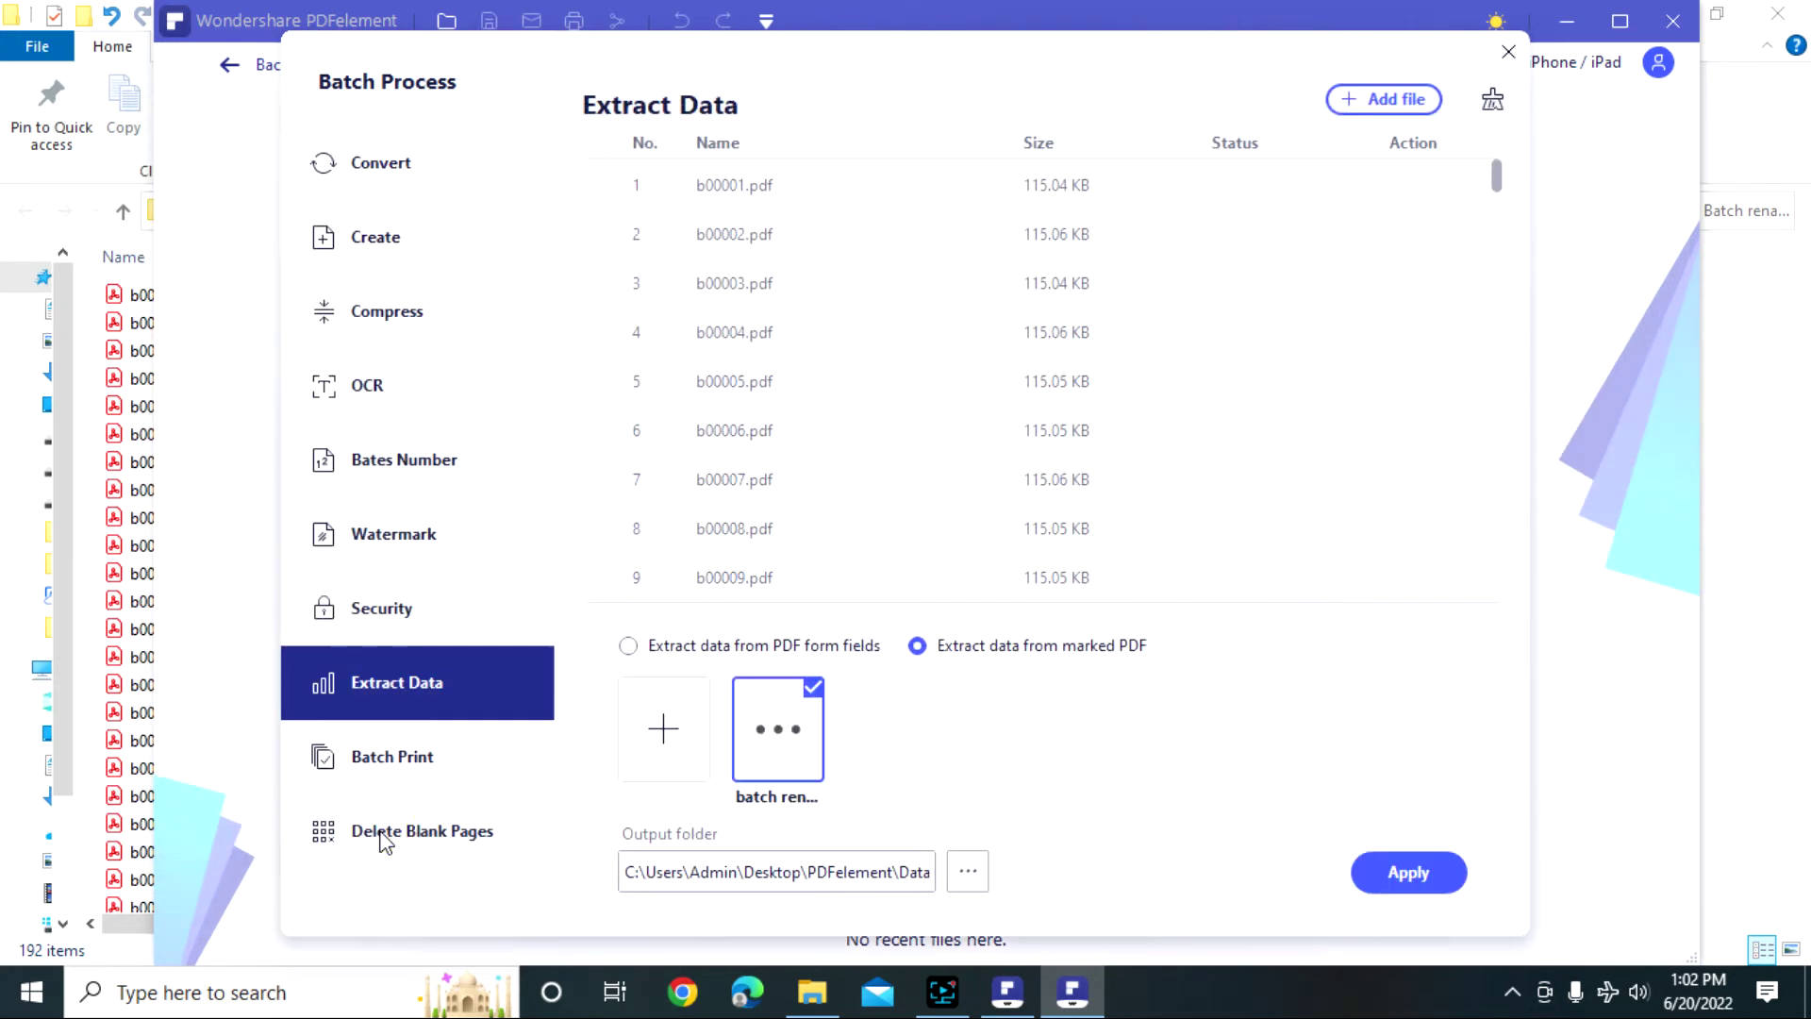
pyautogui.click(1402, 873)
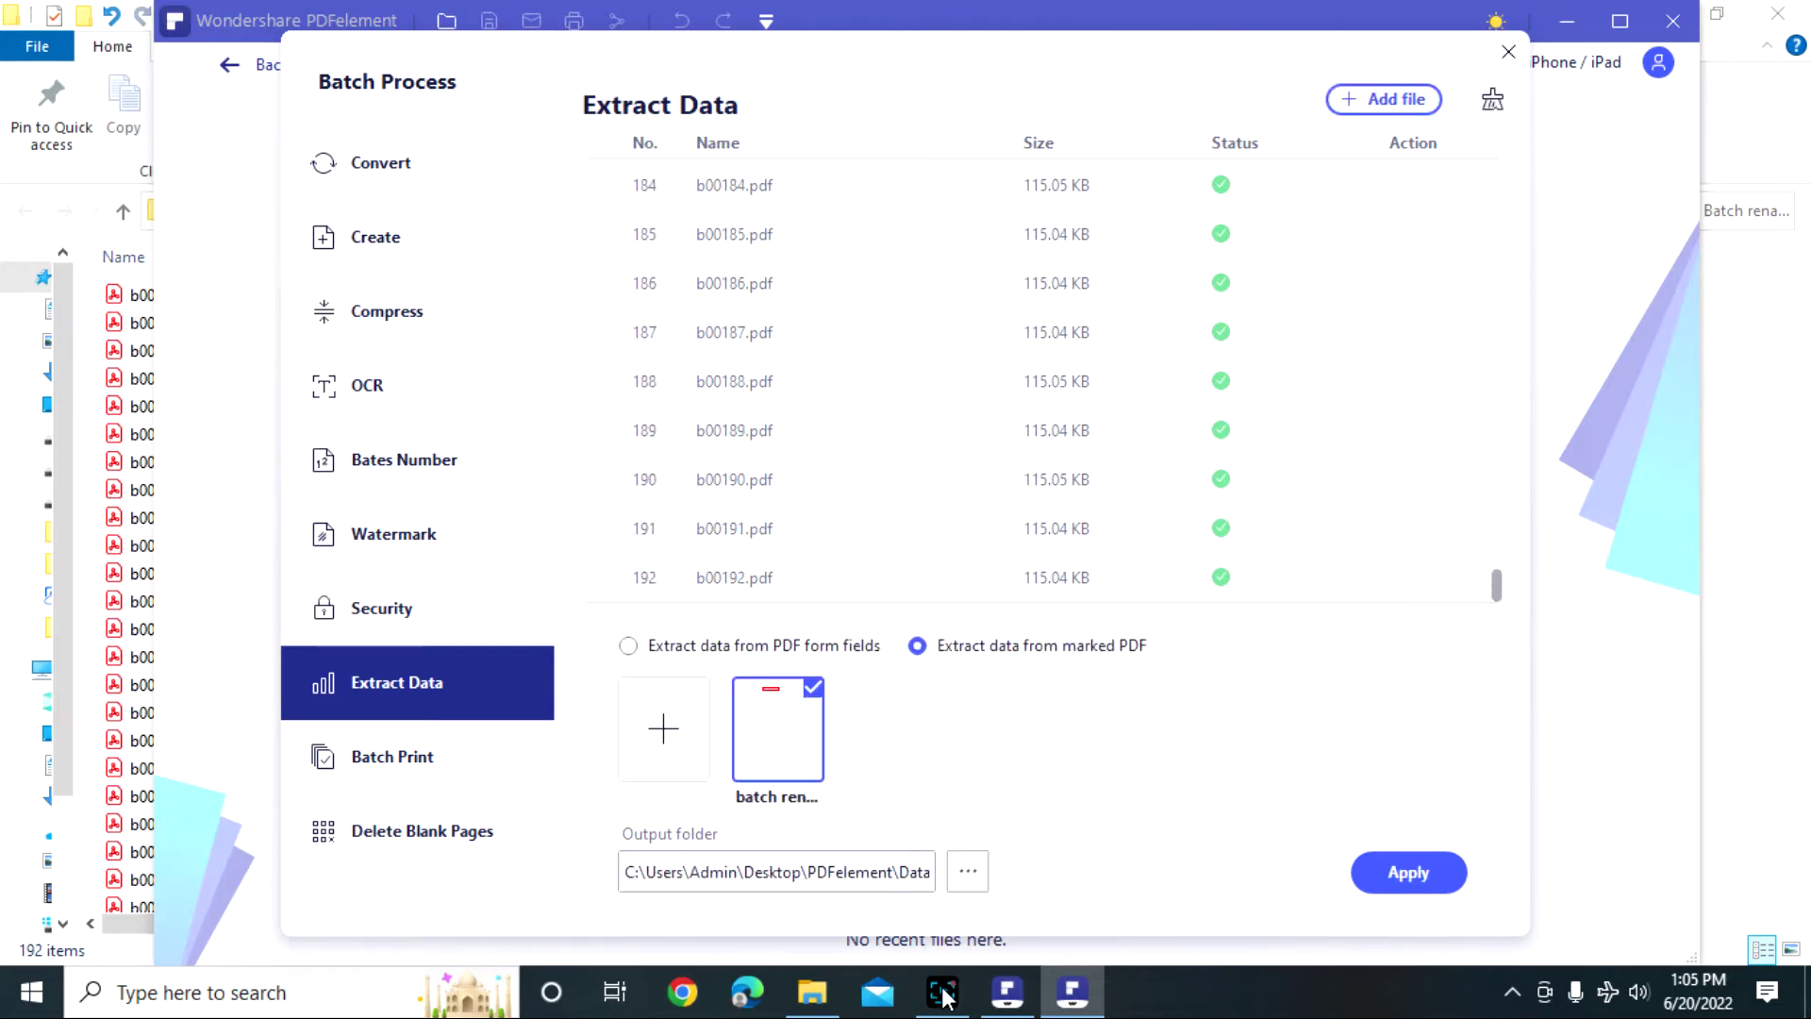
pyautogui.click(944, 992)
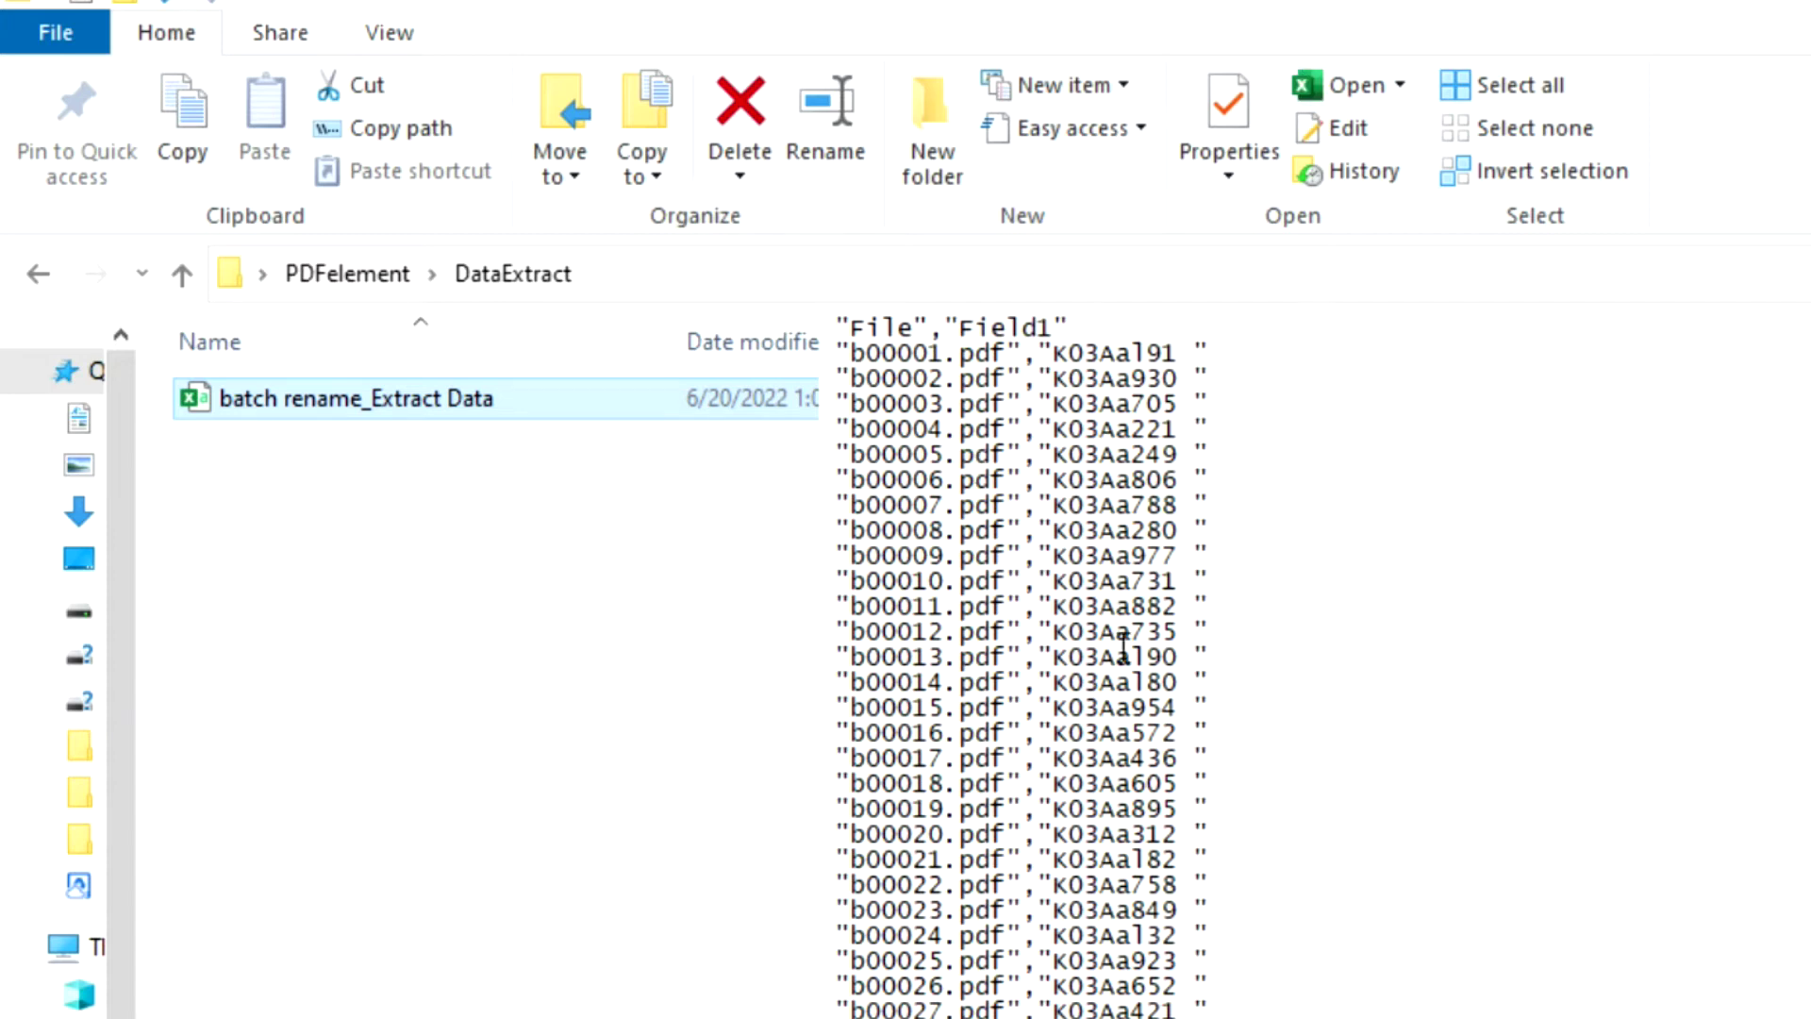
# - Open the batch rename_Extract Data file from the DataExtract folder in Notepad
pyautogui.rightClick(408, 393)
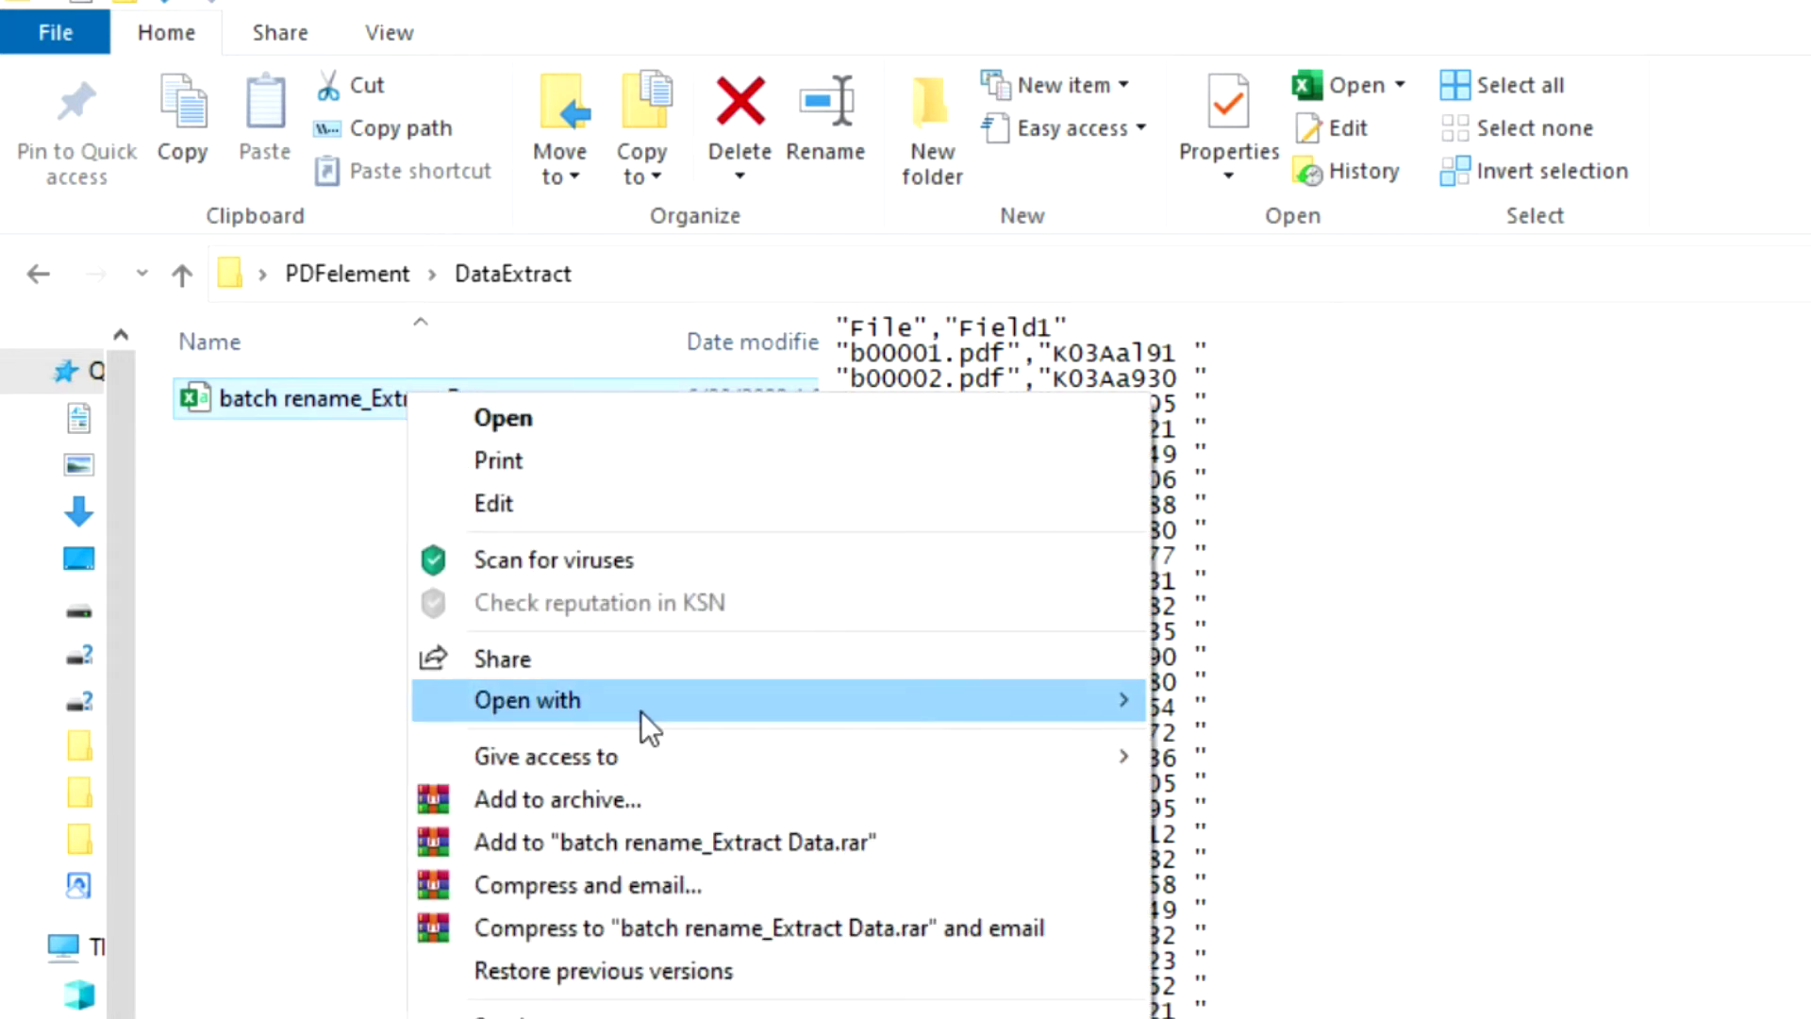
pyautogui.moveTo(641, 710)
pyautogui.click(1268, 783)
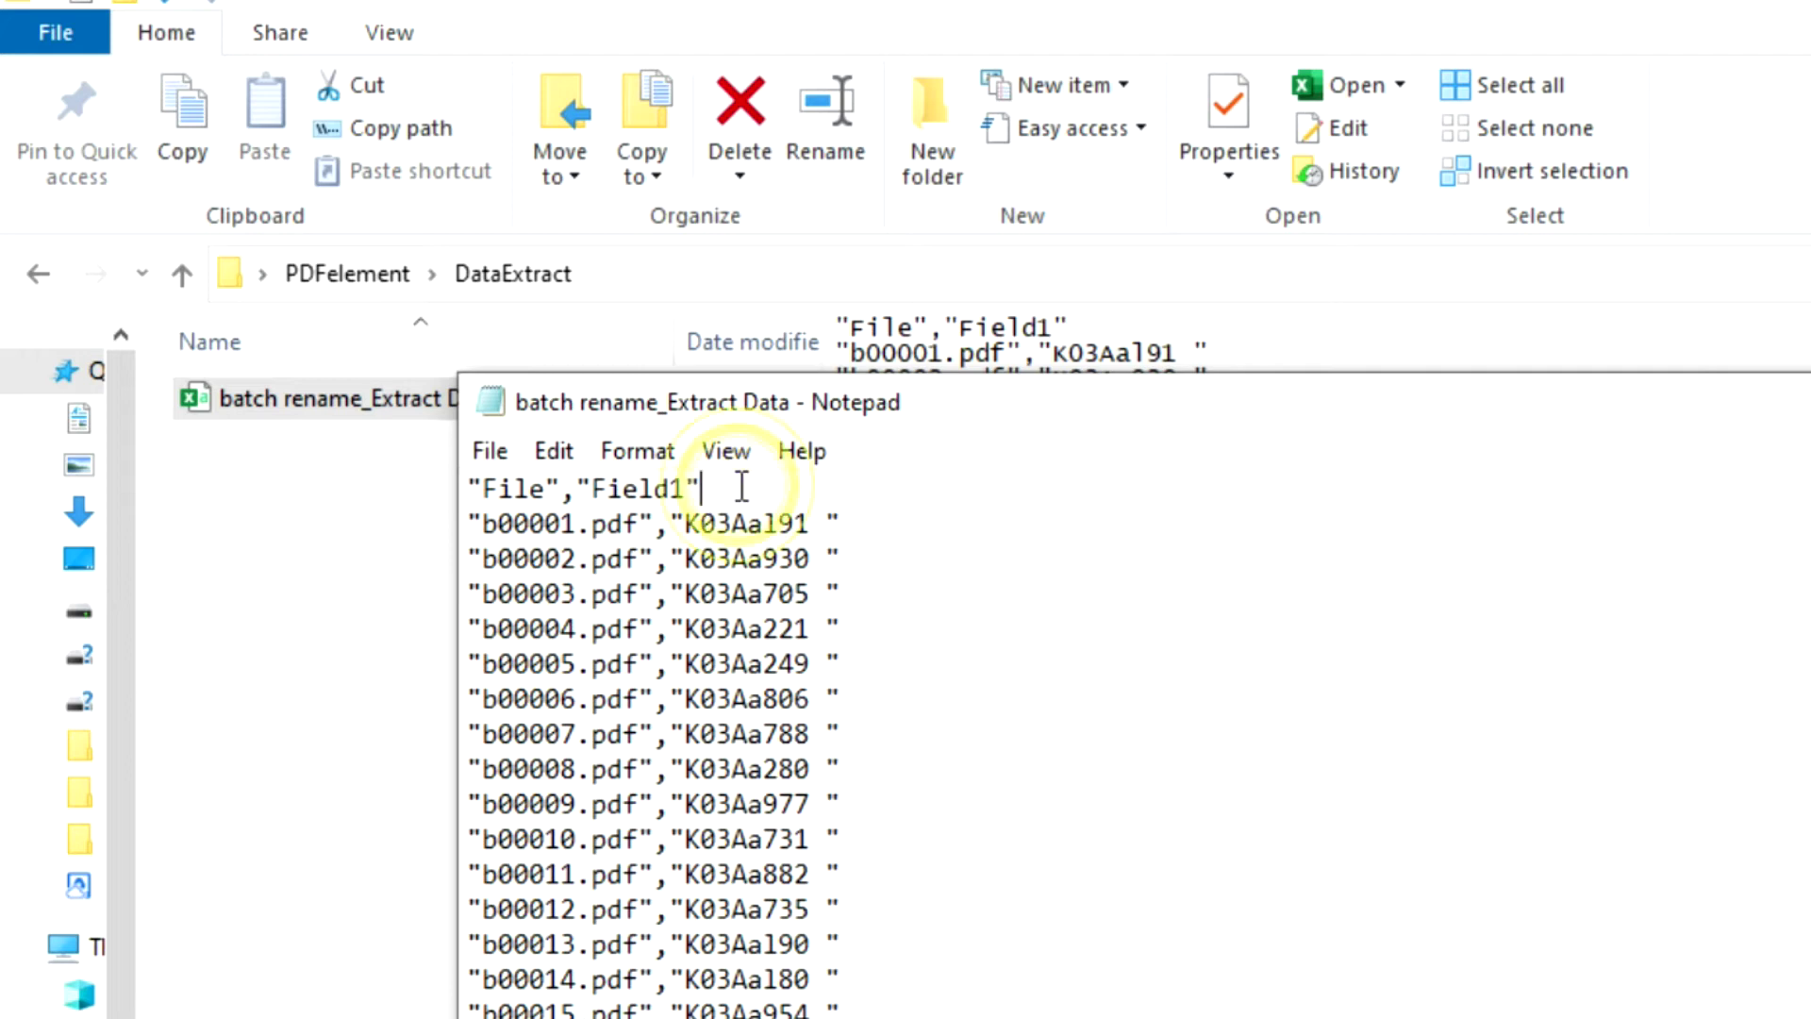
# - Delete the "File","Field1" header line together with the blank line it leaves
pyautogui.moveTo(737, 487); pyautogui.dragTo(440, 506)
pyautogui.press('Delete')
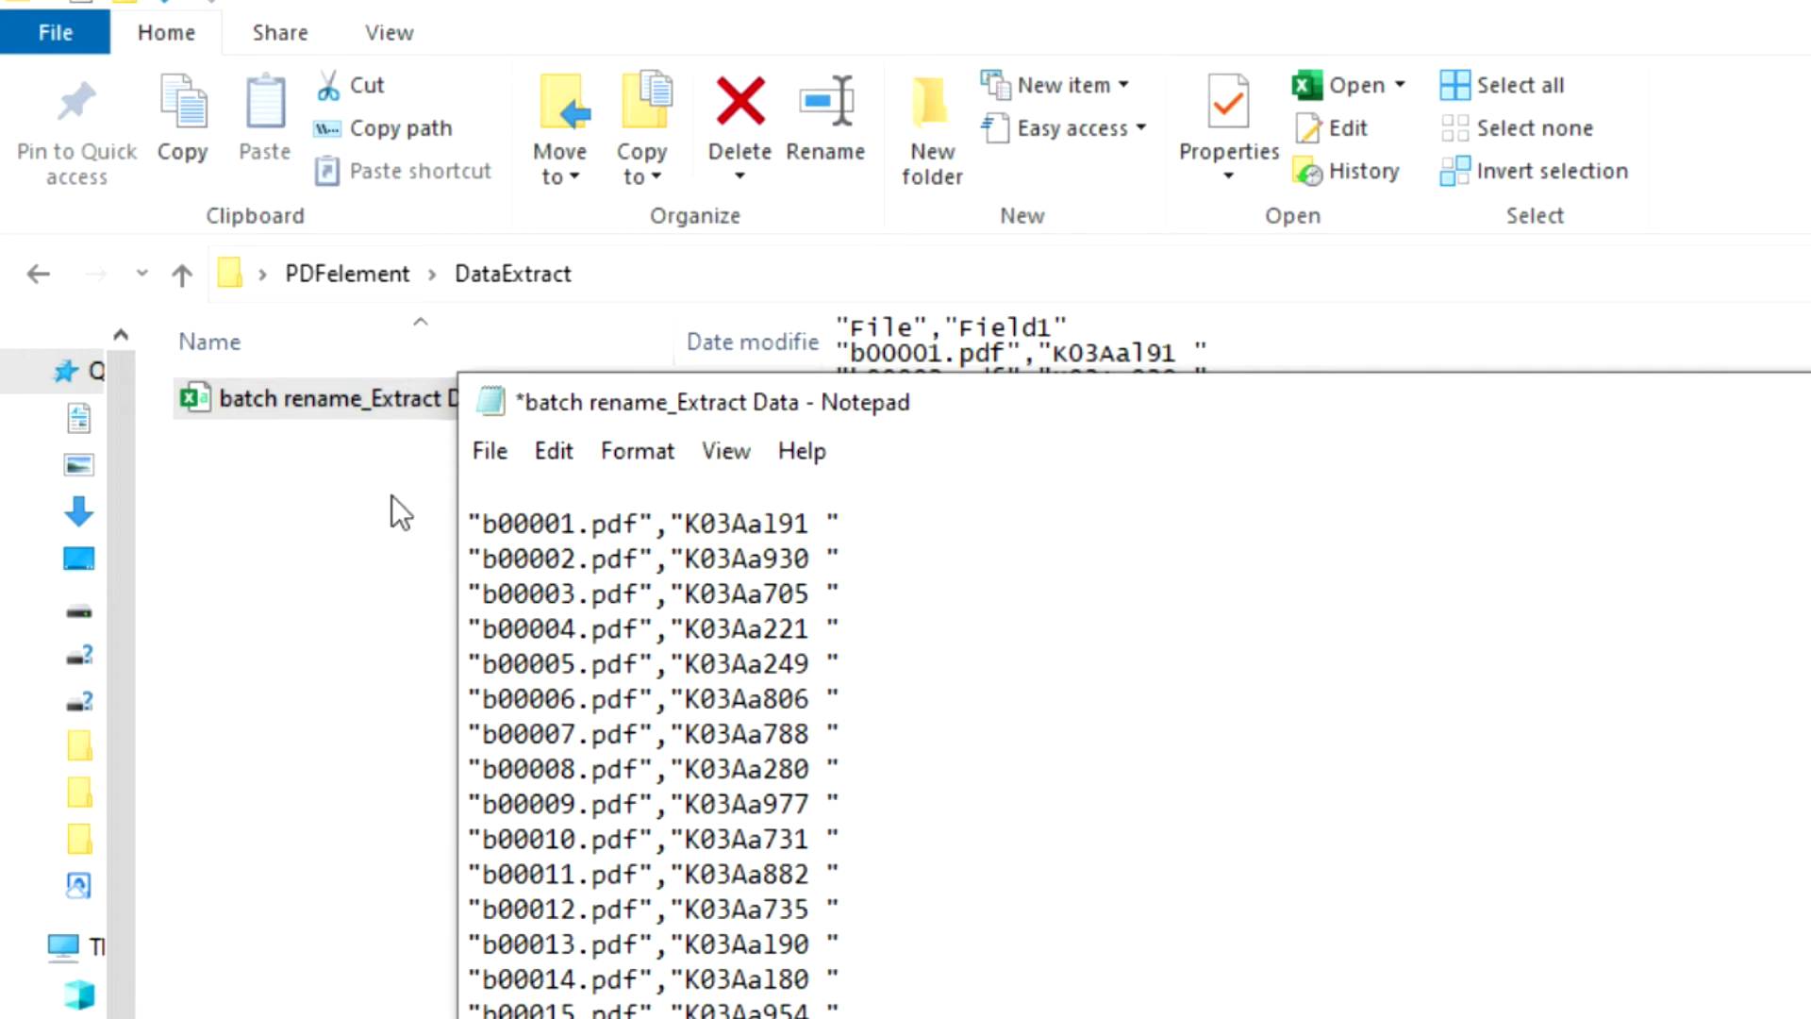
pyautogui.press('Delete')
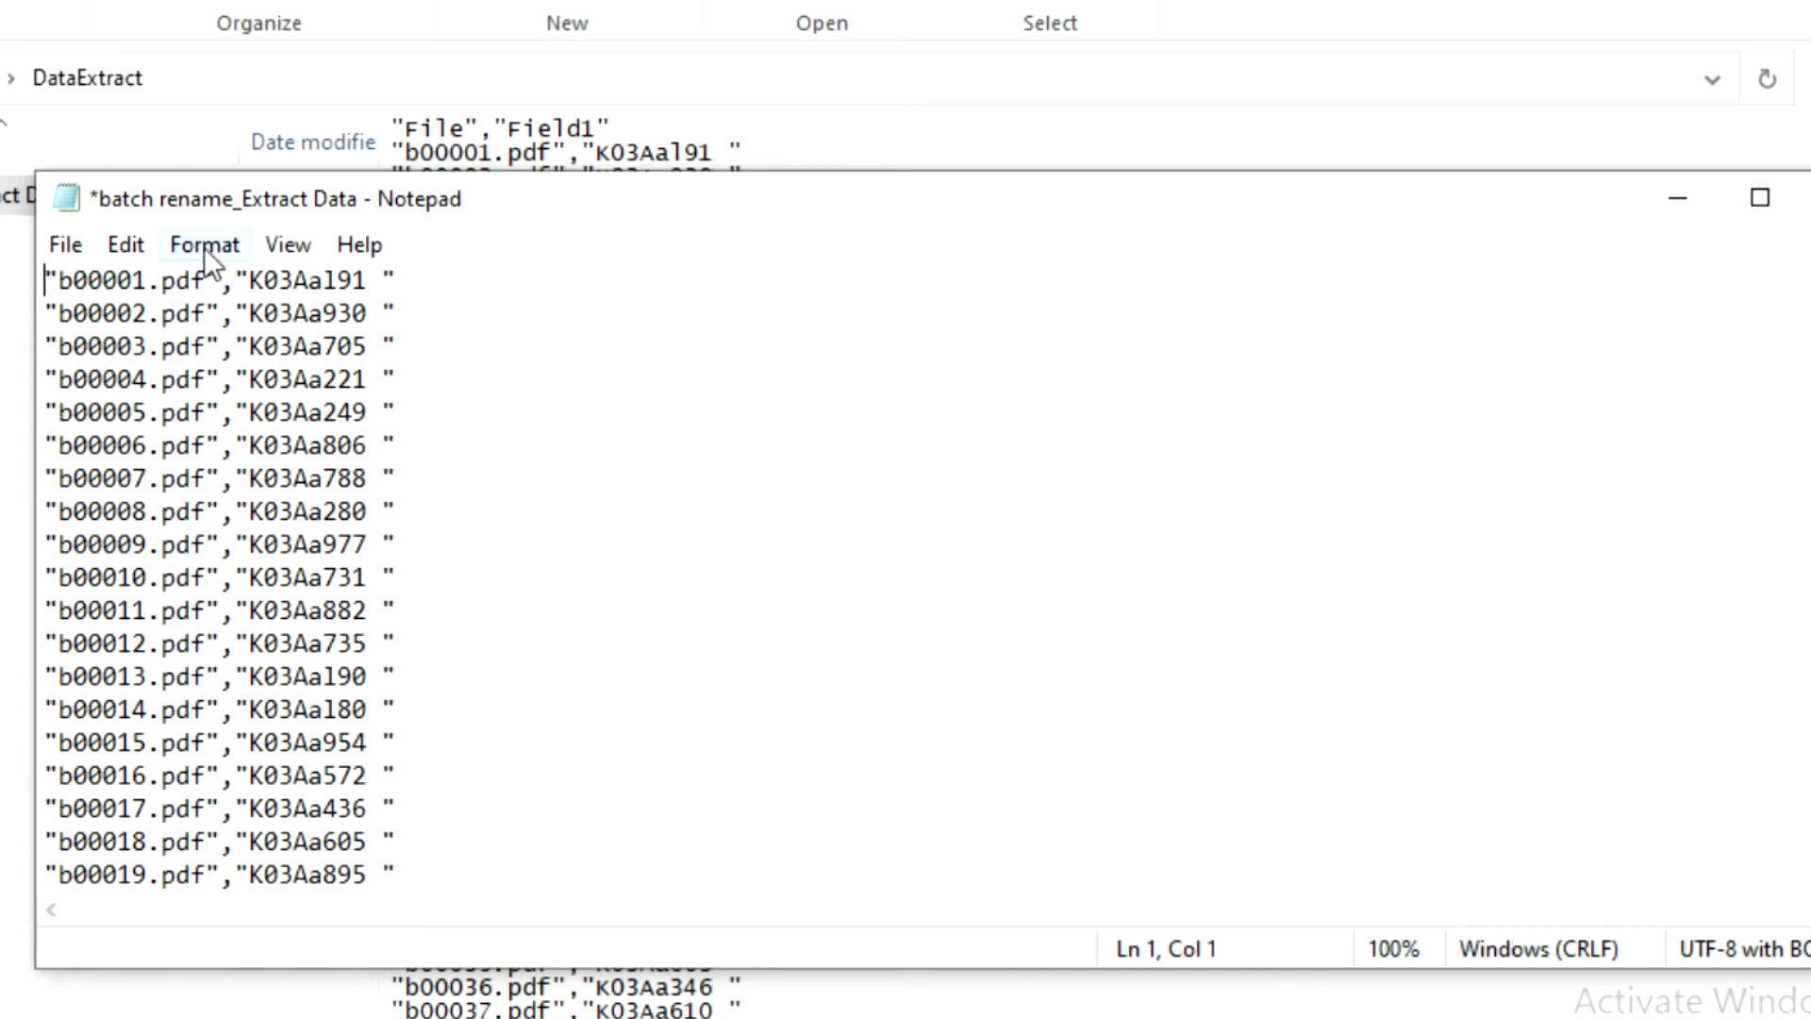
# - Open find-and-replace for the extracted list and clear the leftover search and replacement texts
pyautogui.doubleClick(228, 282)
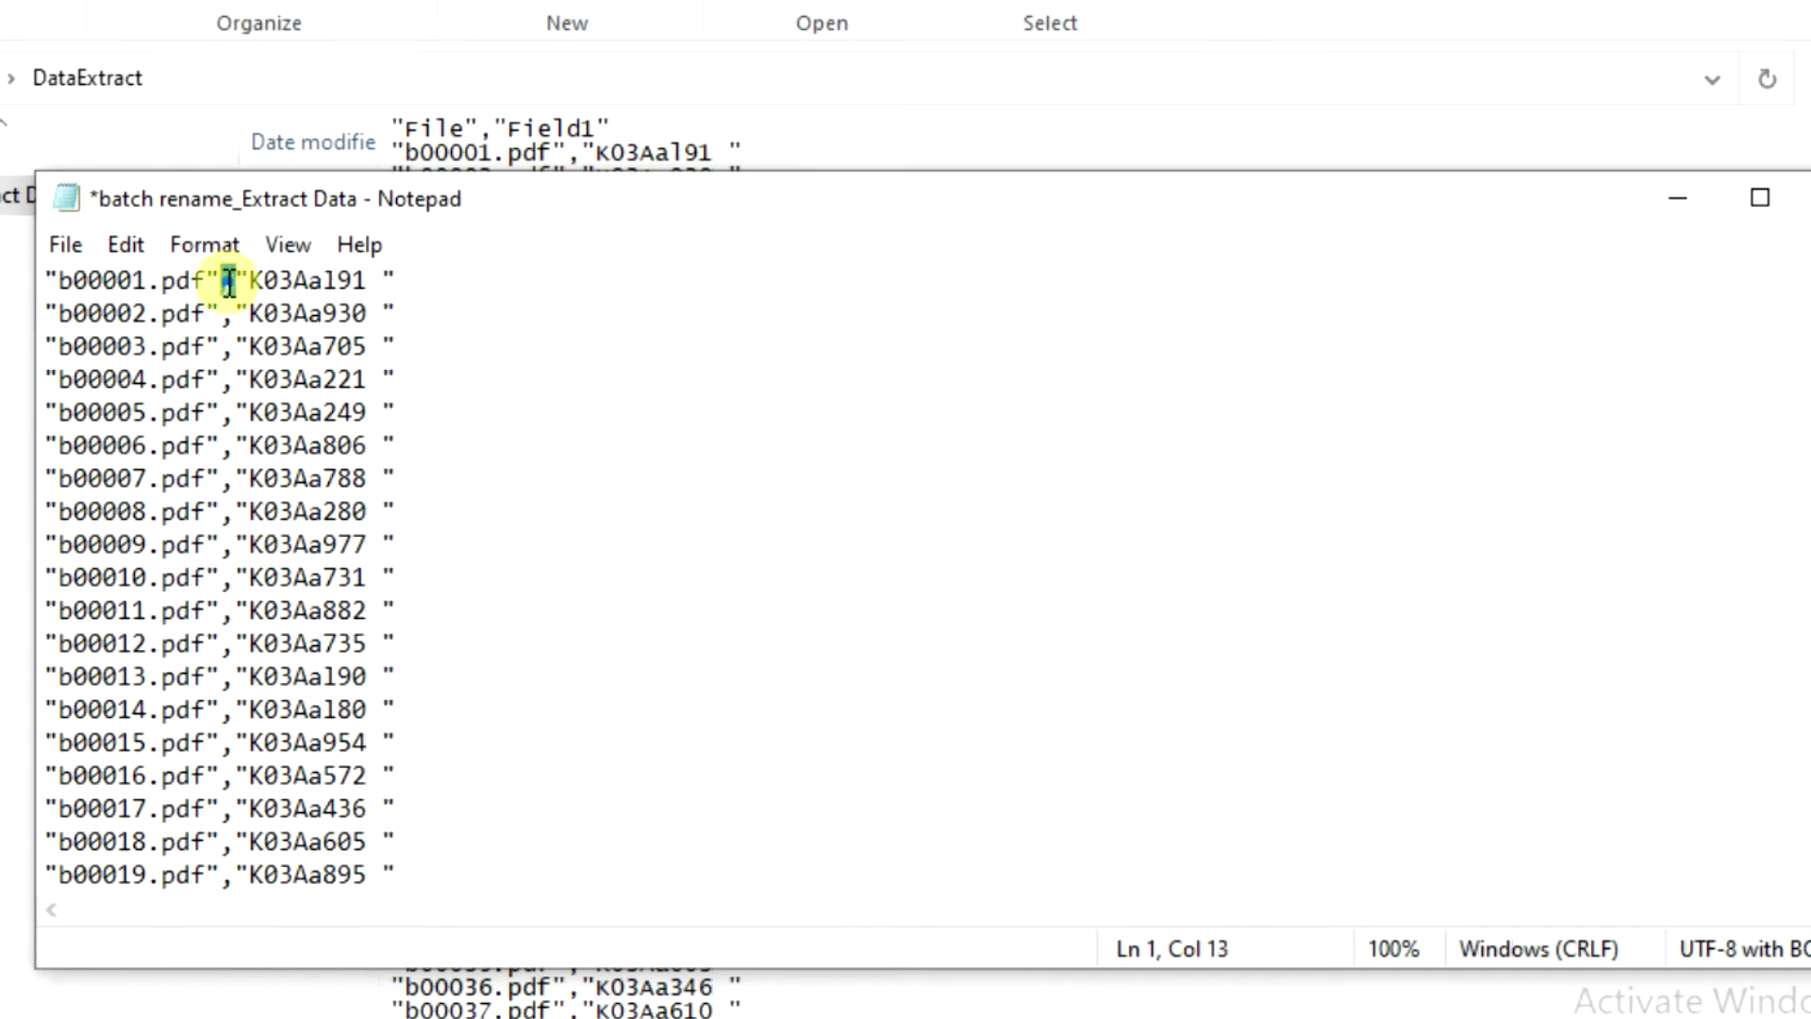
pyautogui.doubleClick(376, 281)
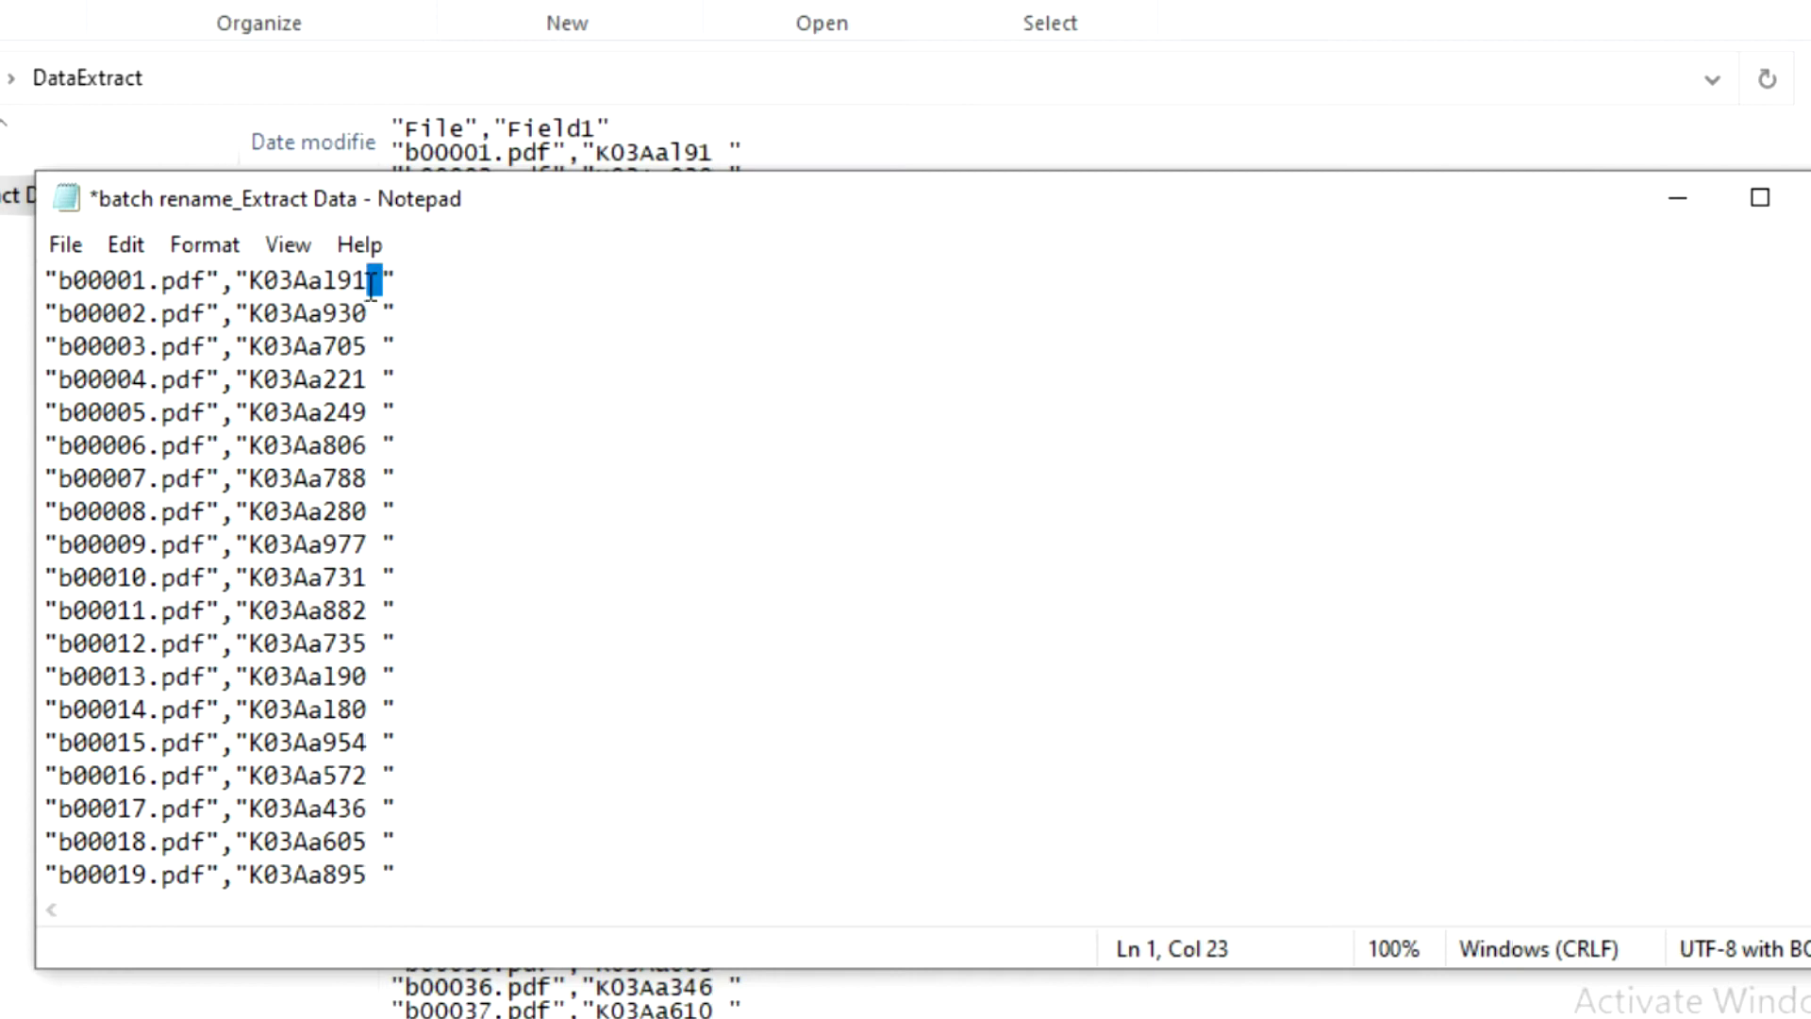
pyautogui.click(442, 272)
pyautogui.click(126, 247)
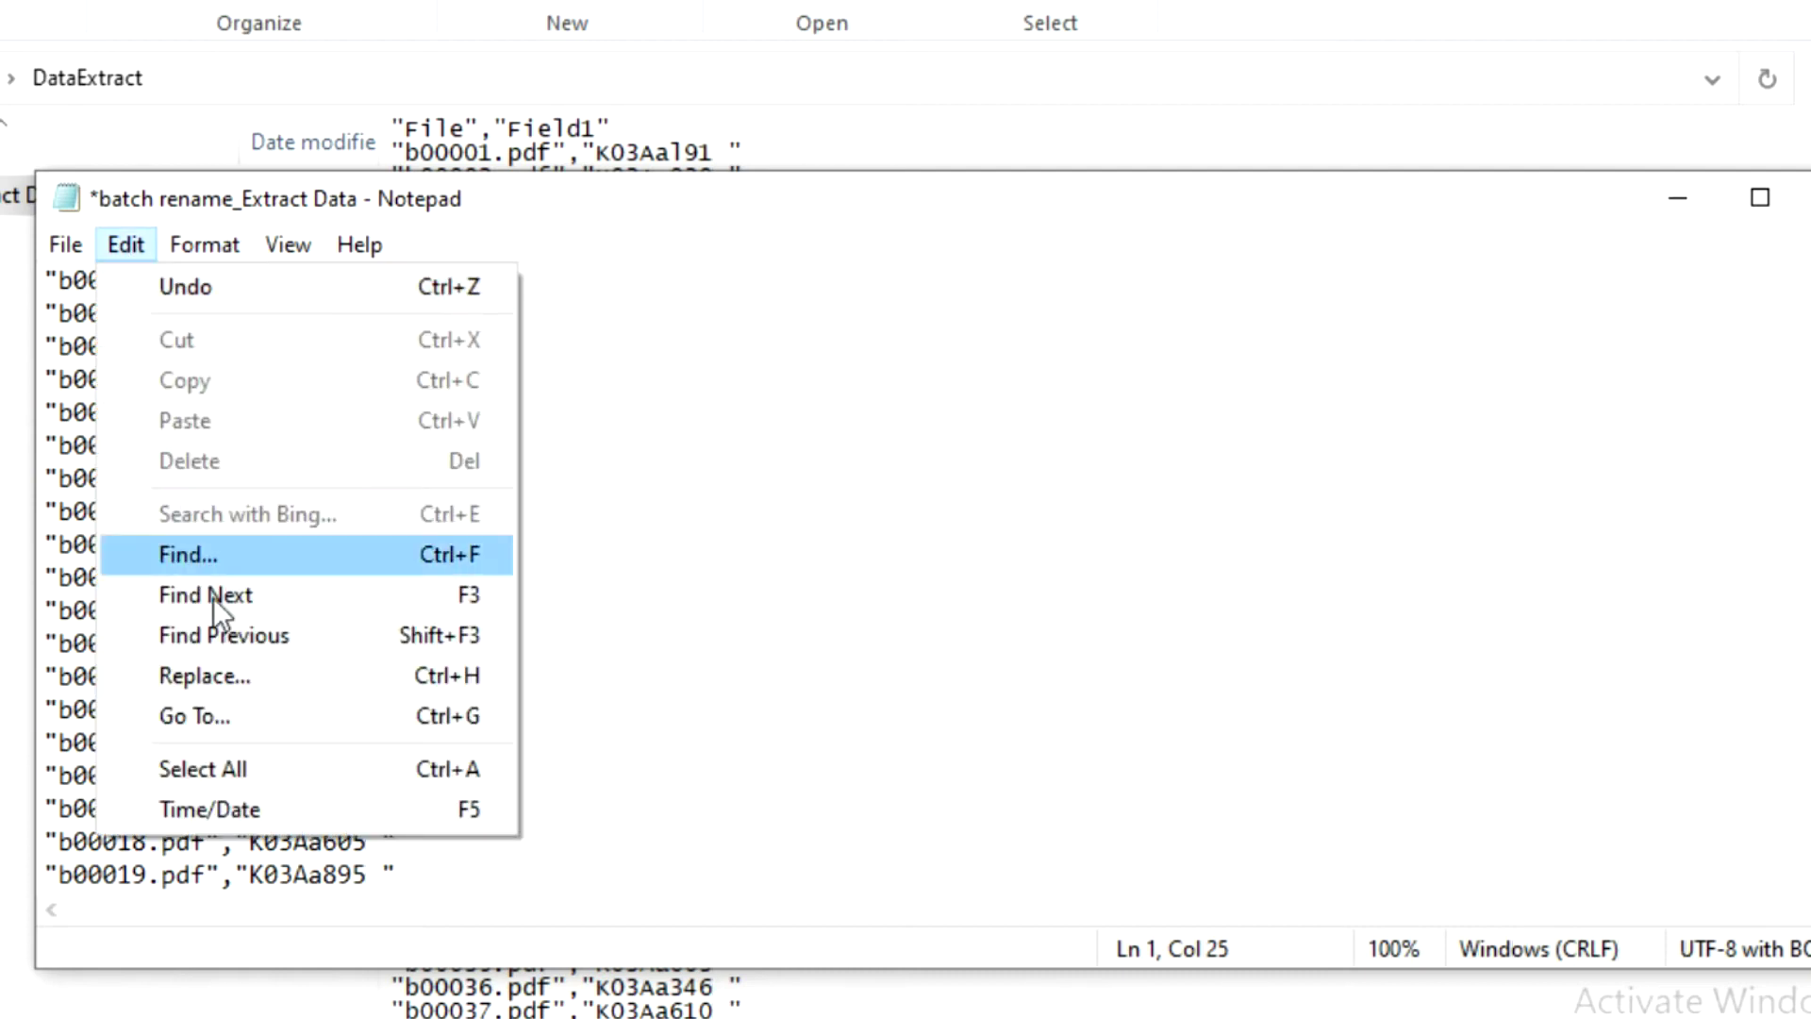
pyautogui.click(221, 678)
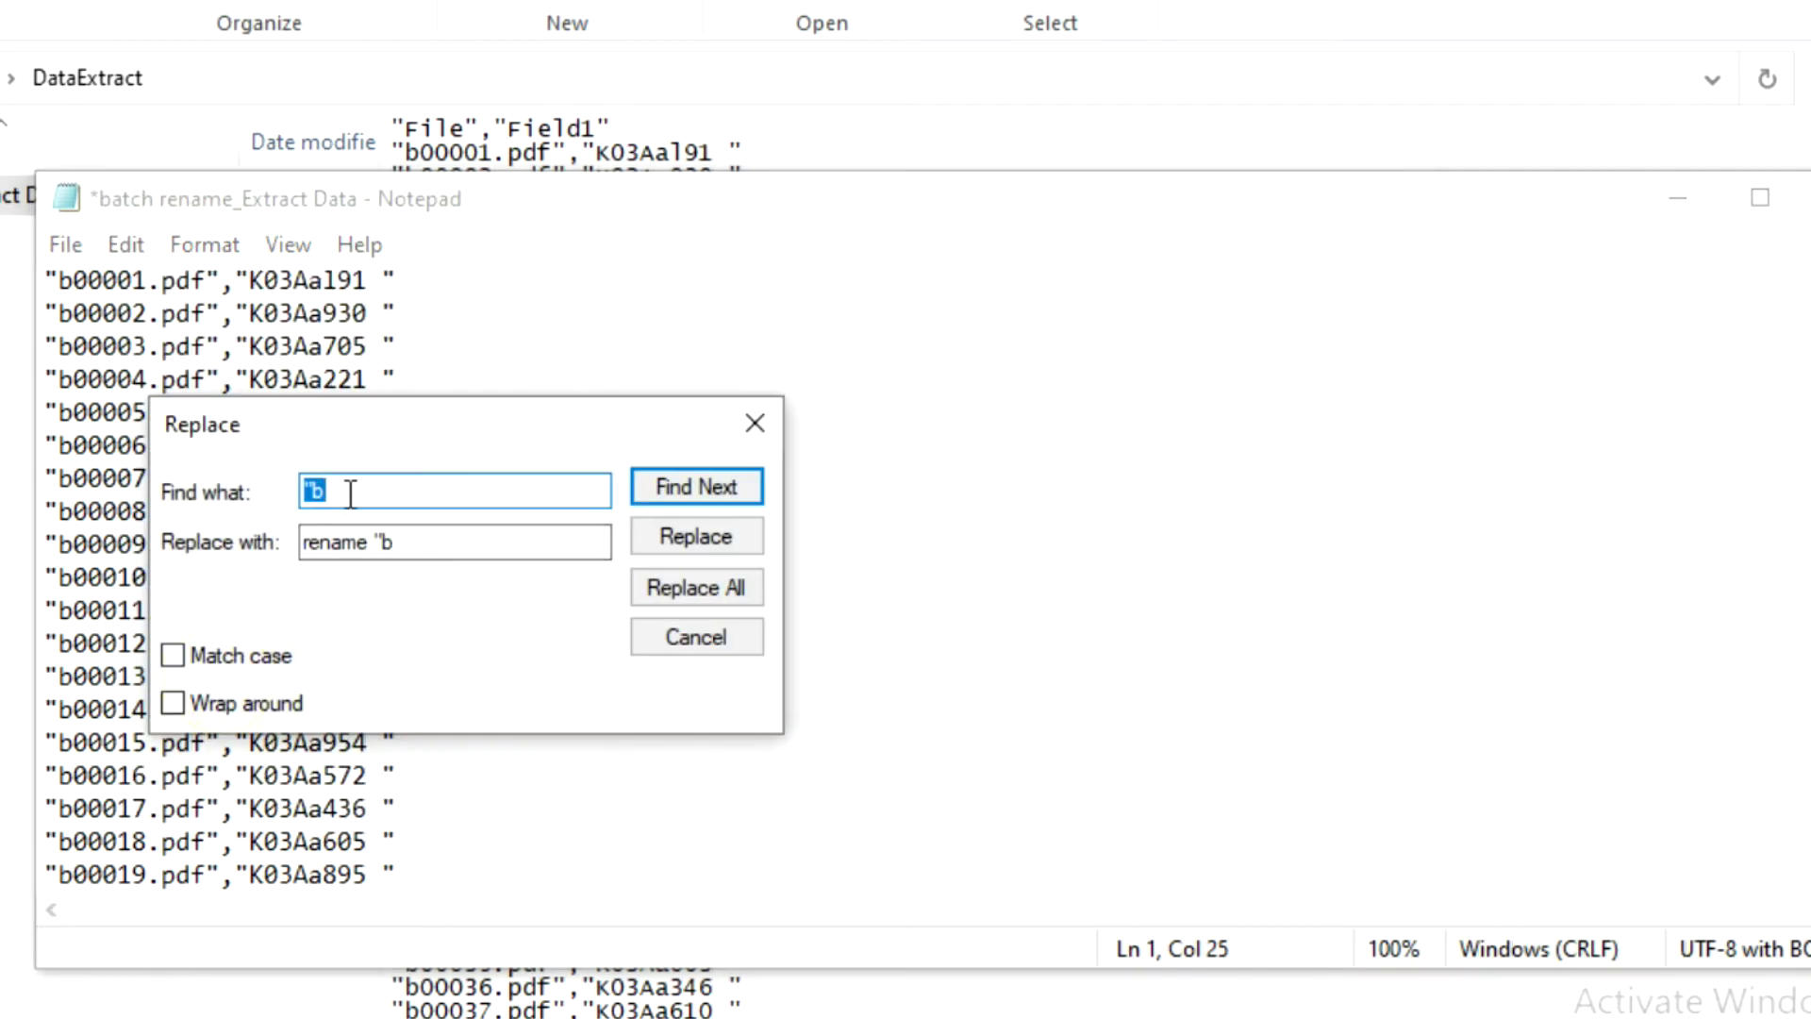
pyautogui.moveTo(429, 544); pyautogui.dragTo(209, 547)
pyautogui.press('BackSpace')
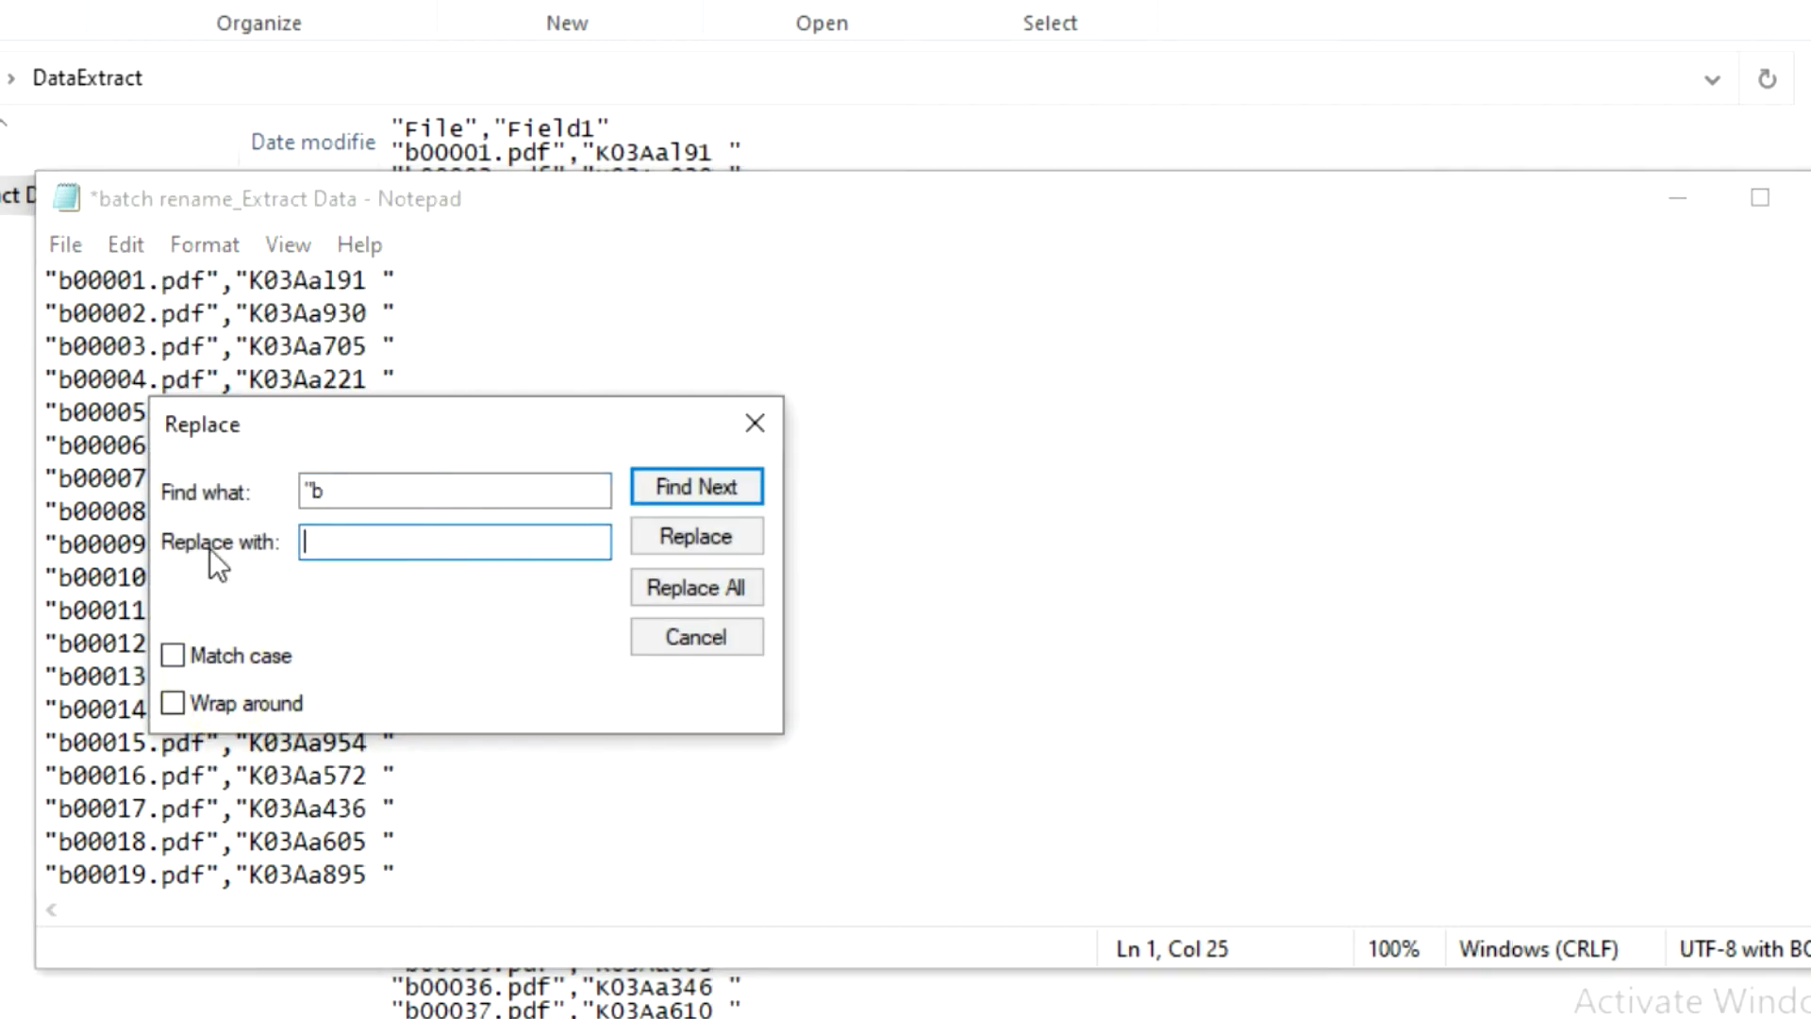
pyautogui.moveTo(401, 495); pyautogui.dragTo(213, 494)
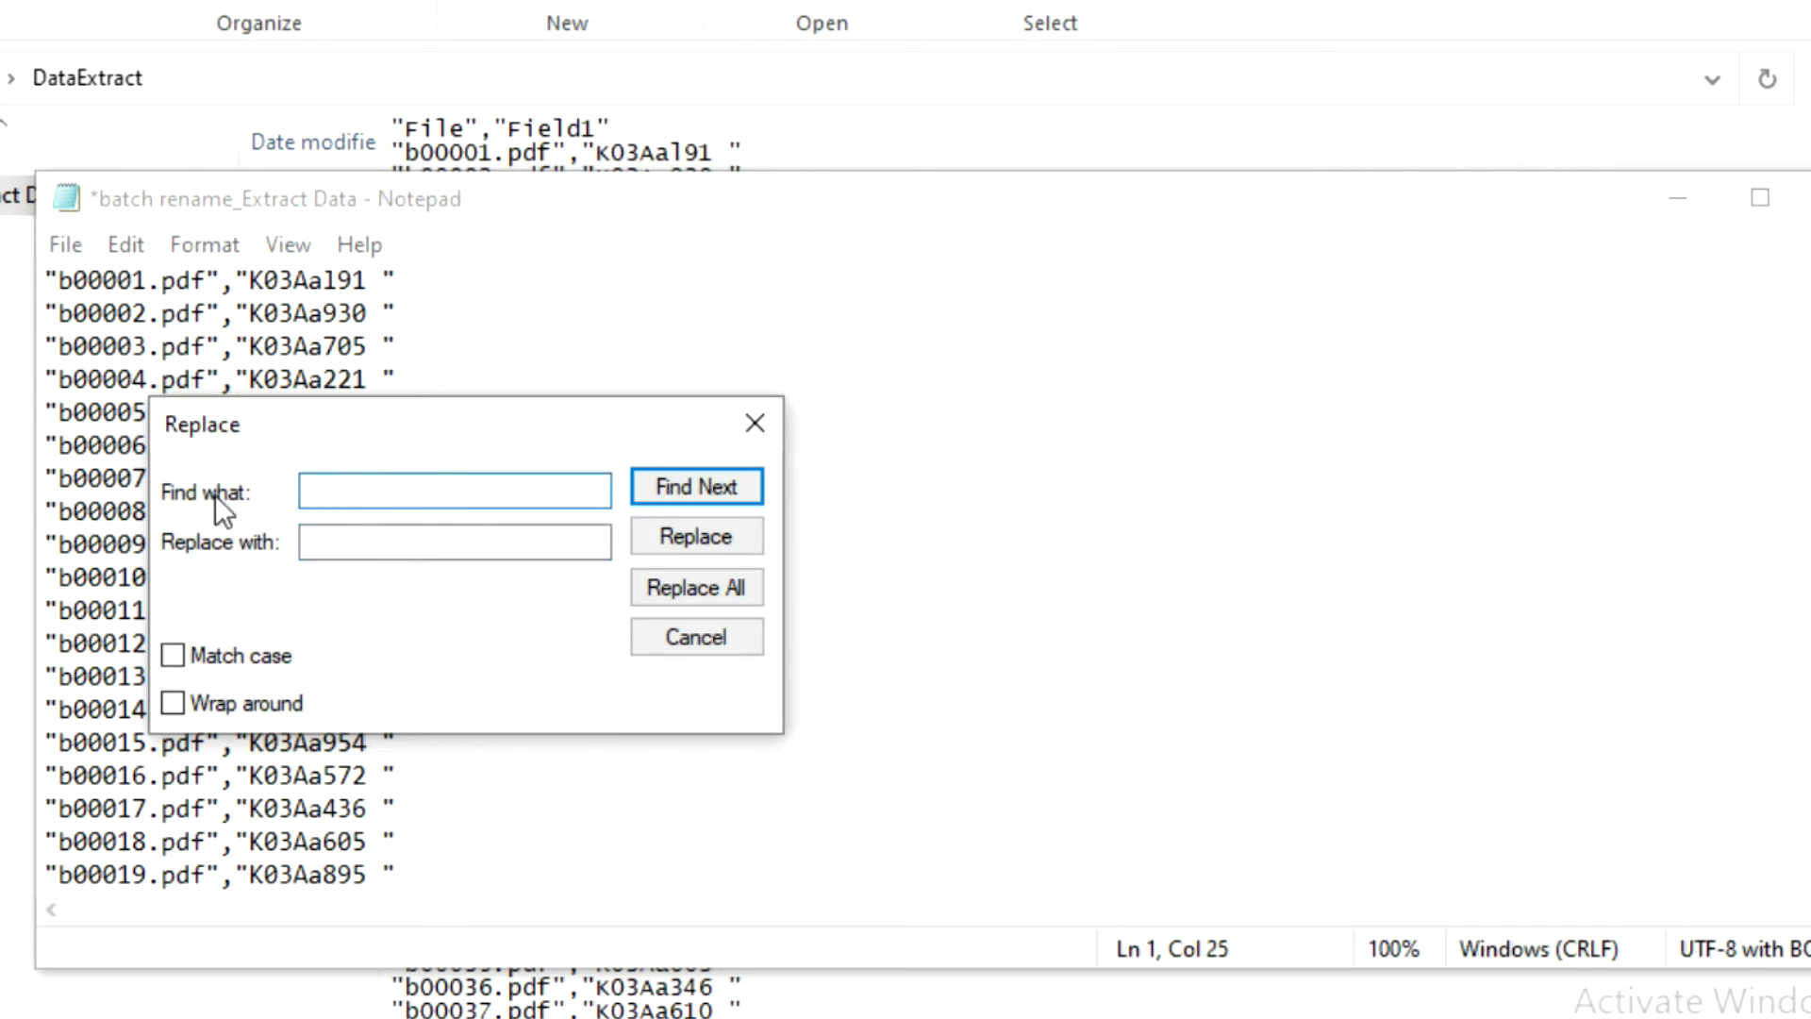
pyautogui.press('BackSpace')
pyautogui.moveTo(338, 412)
pyautogui.mouseDown()
pyautogui.moveTo(381, 453)
pyautogui.moveTo(359, 437)
pyautogui.mouseUp()
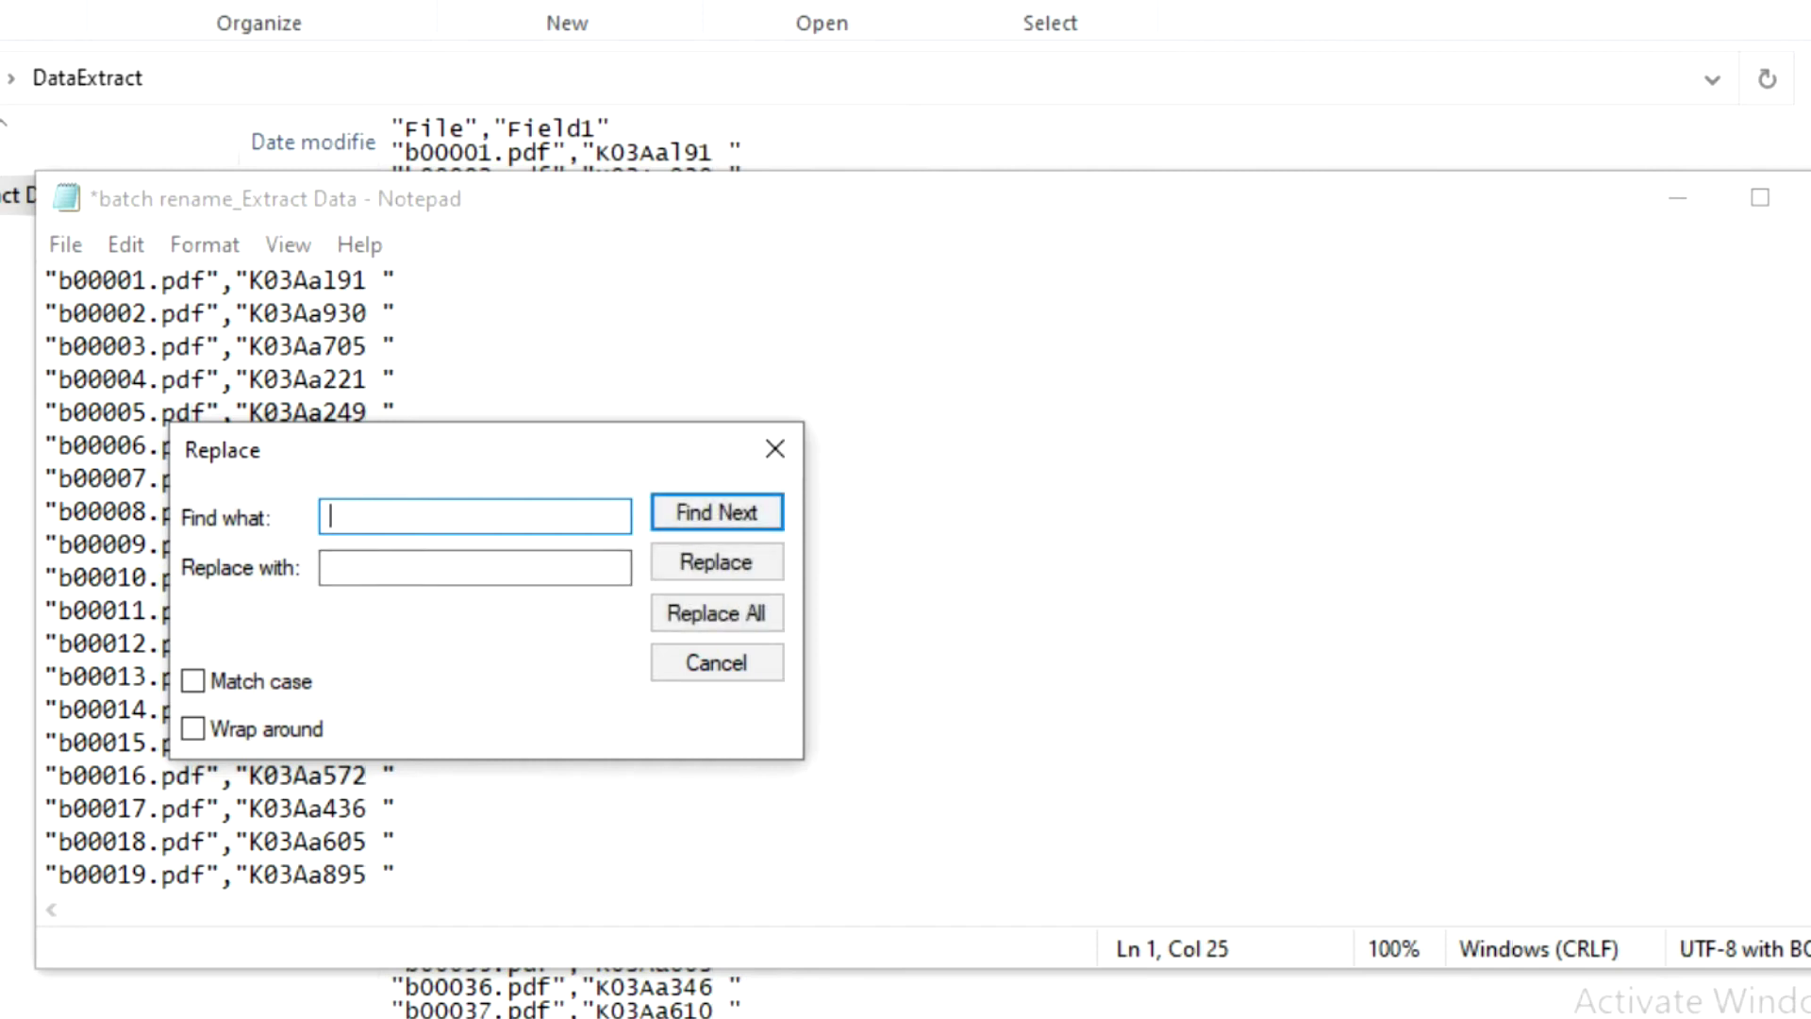
# - Replace every space after the key codes with .pdf throughout the list
pyautogui.moveTo(381, 279); pyautogui.dragTo(370, 279)
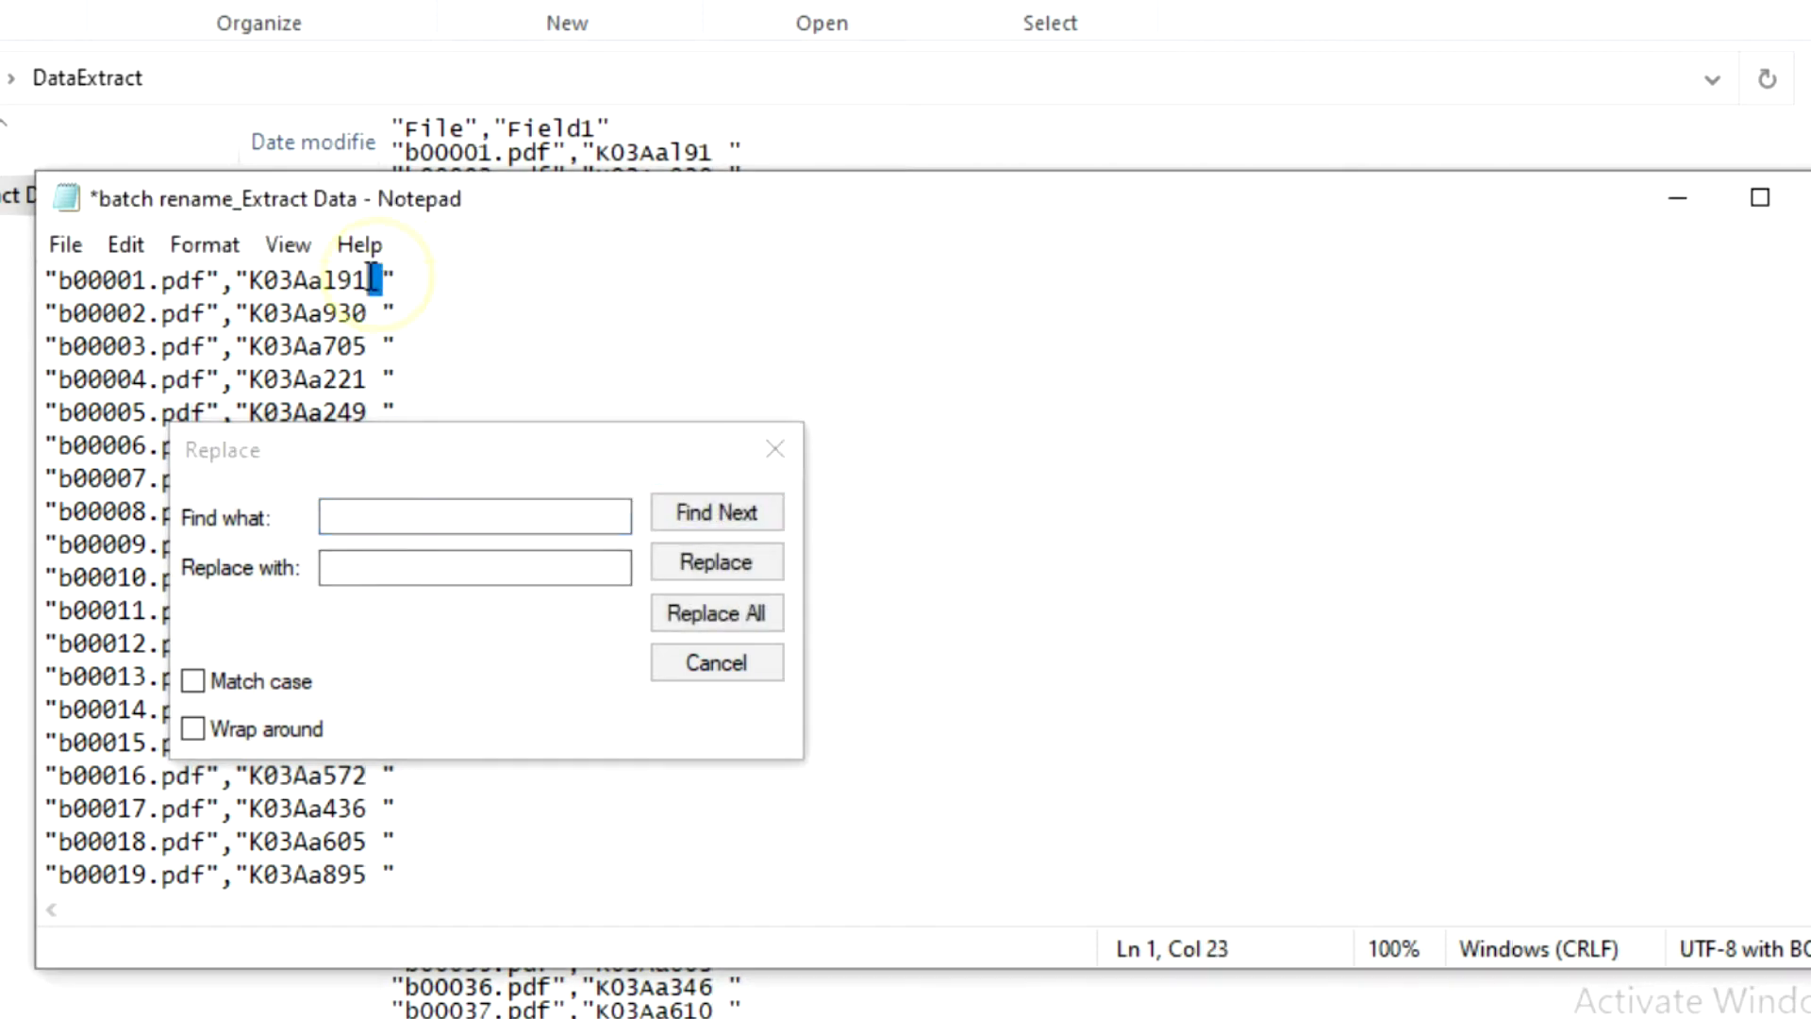
pyautogui.click(340, 567)
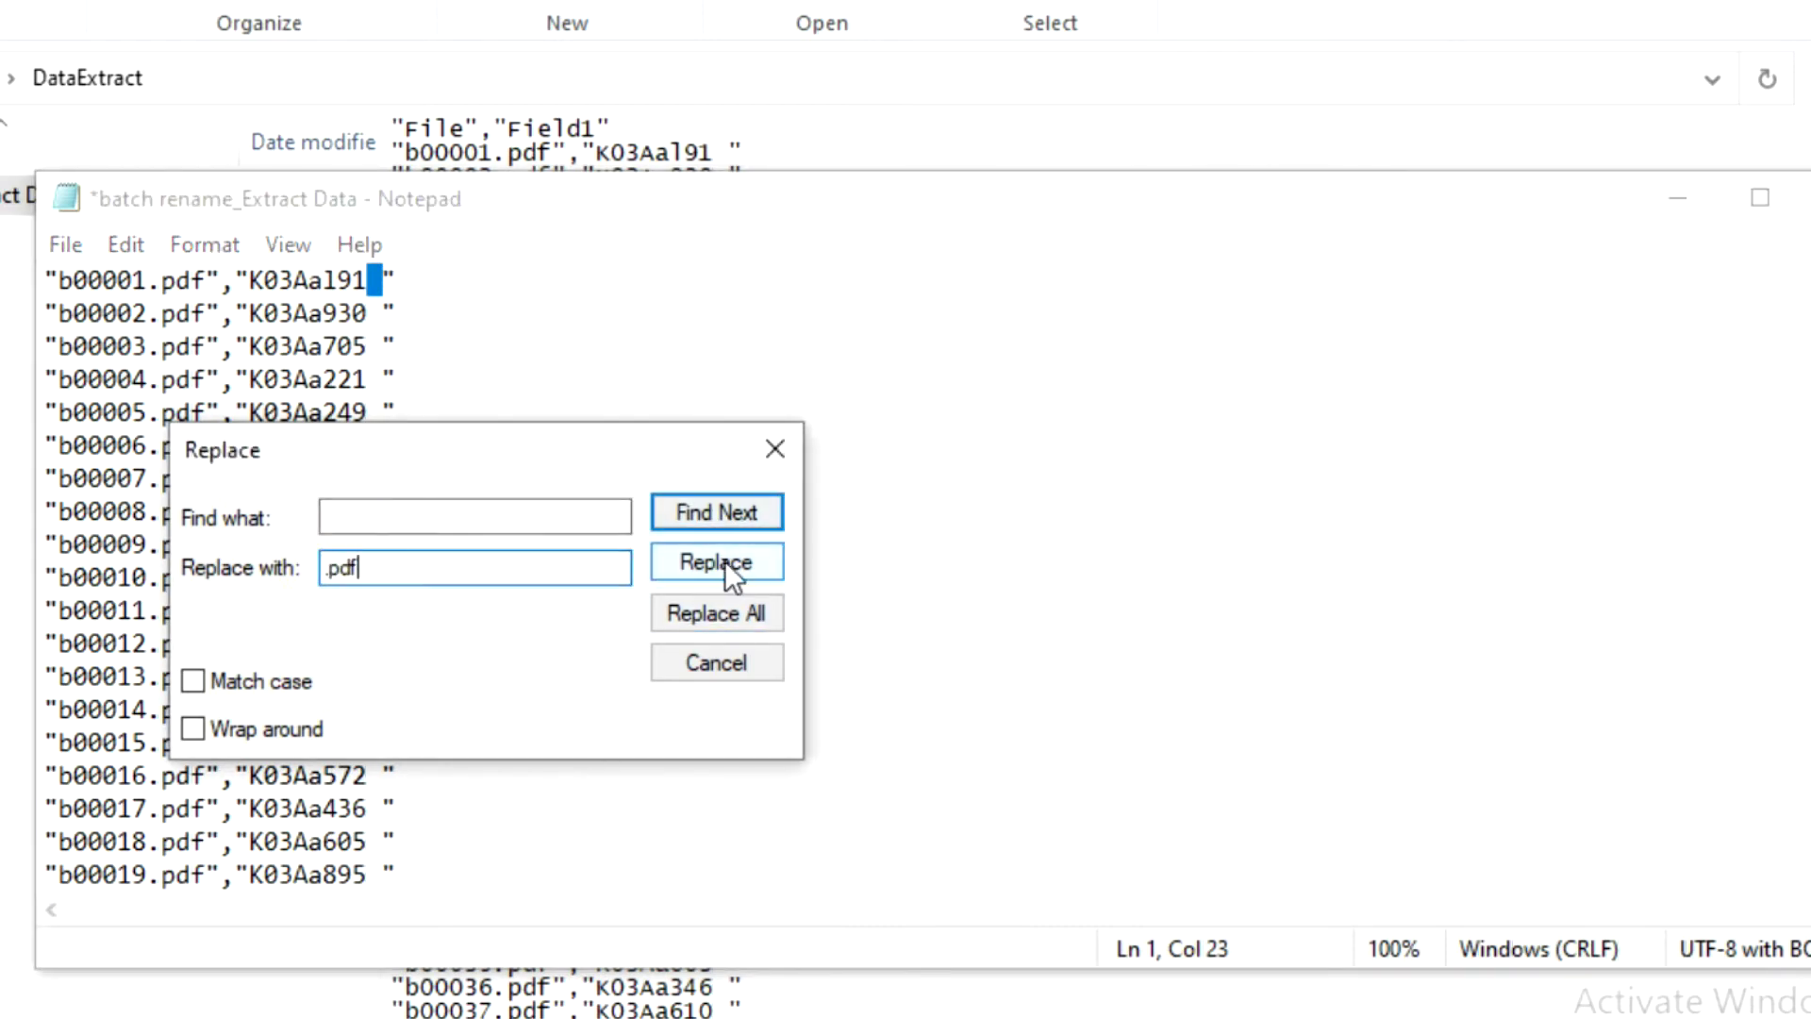
pyautogui.click(705, 611)
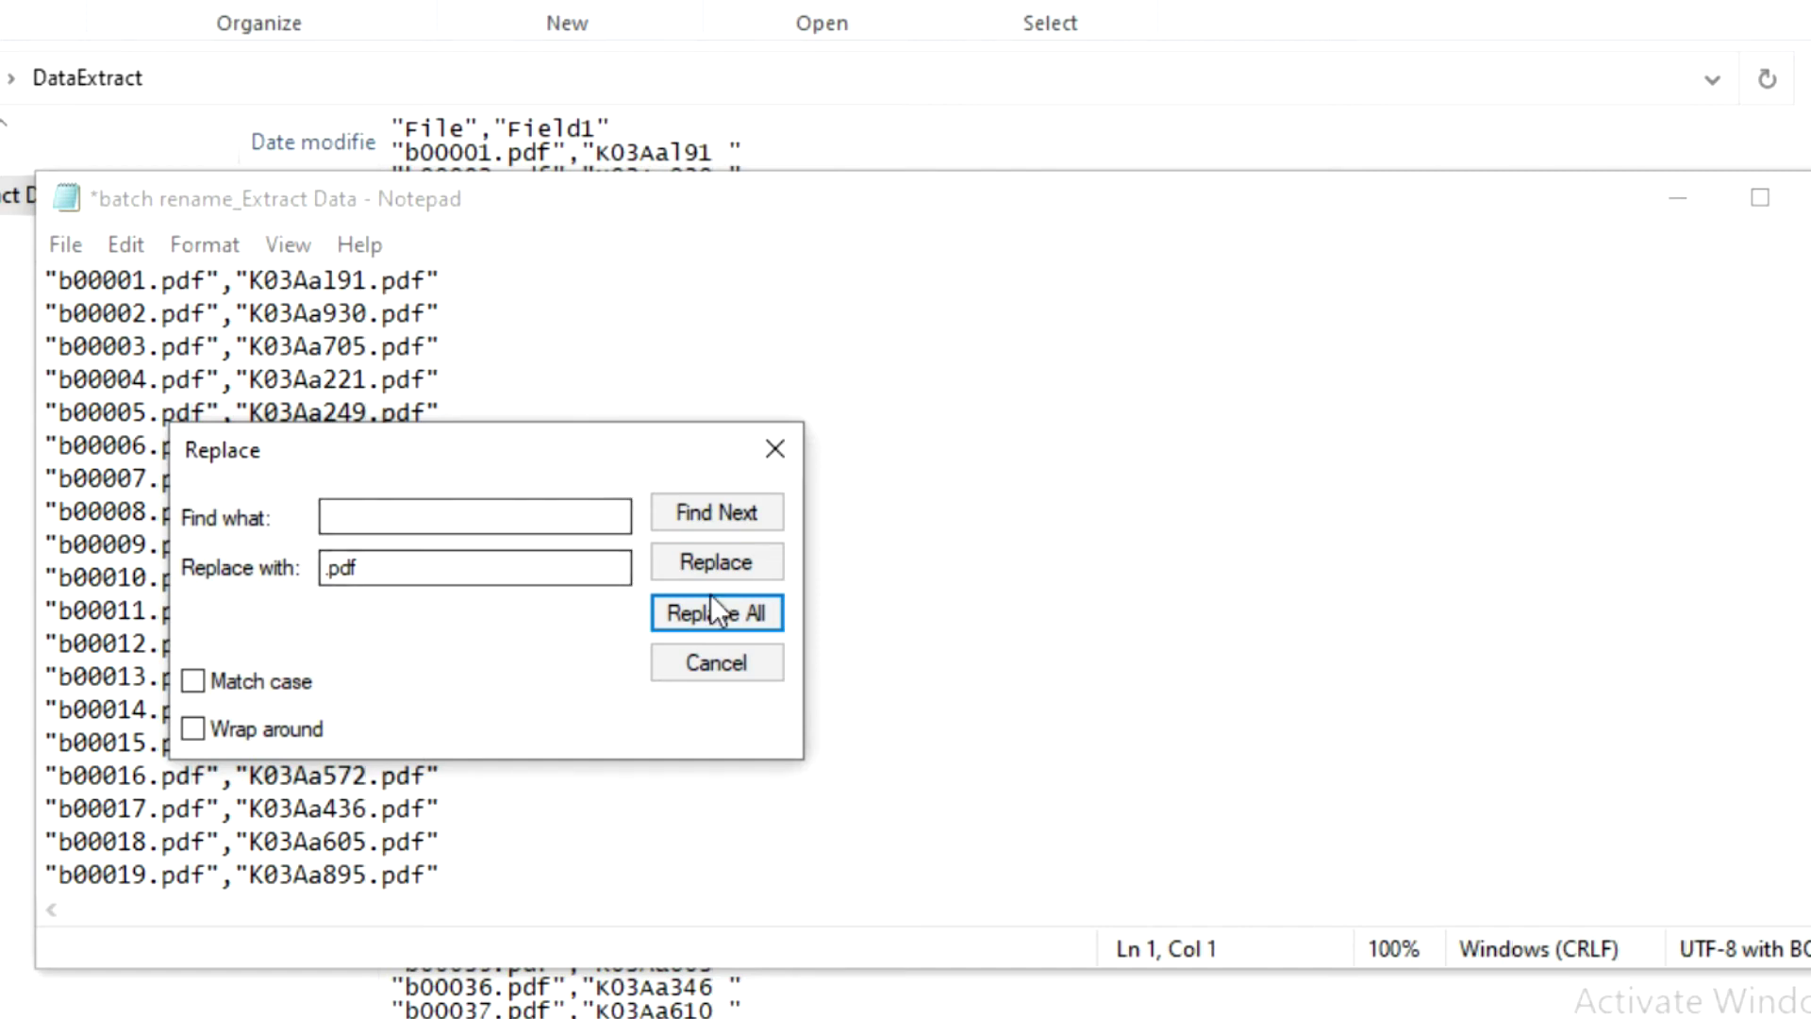
# - Replace every comma between the old and new file names with a space
pyautogui.moveTo(438, 445); pyautogui.dragTo(678, 444)
pyautogui.click(457, 514)
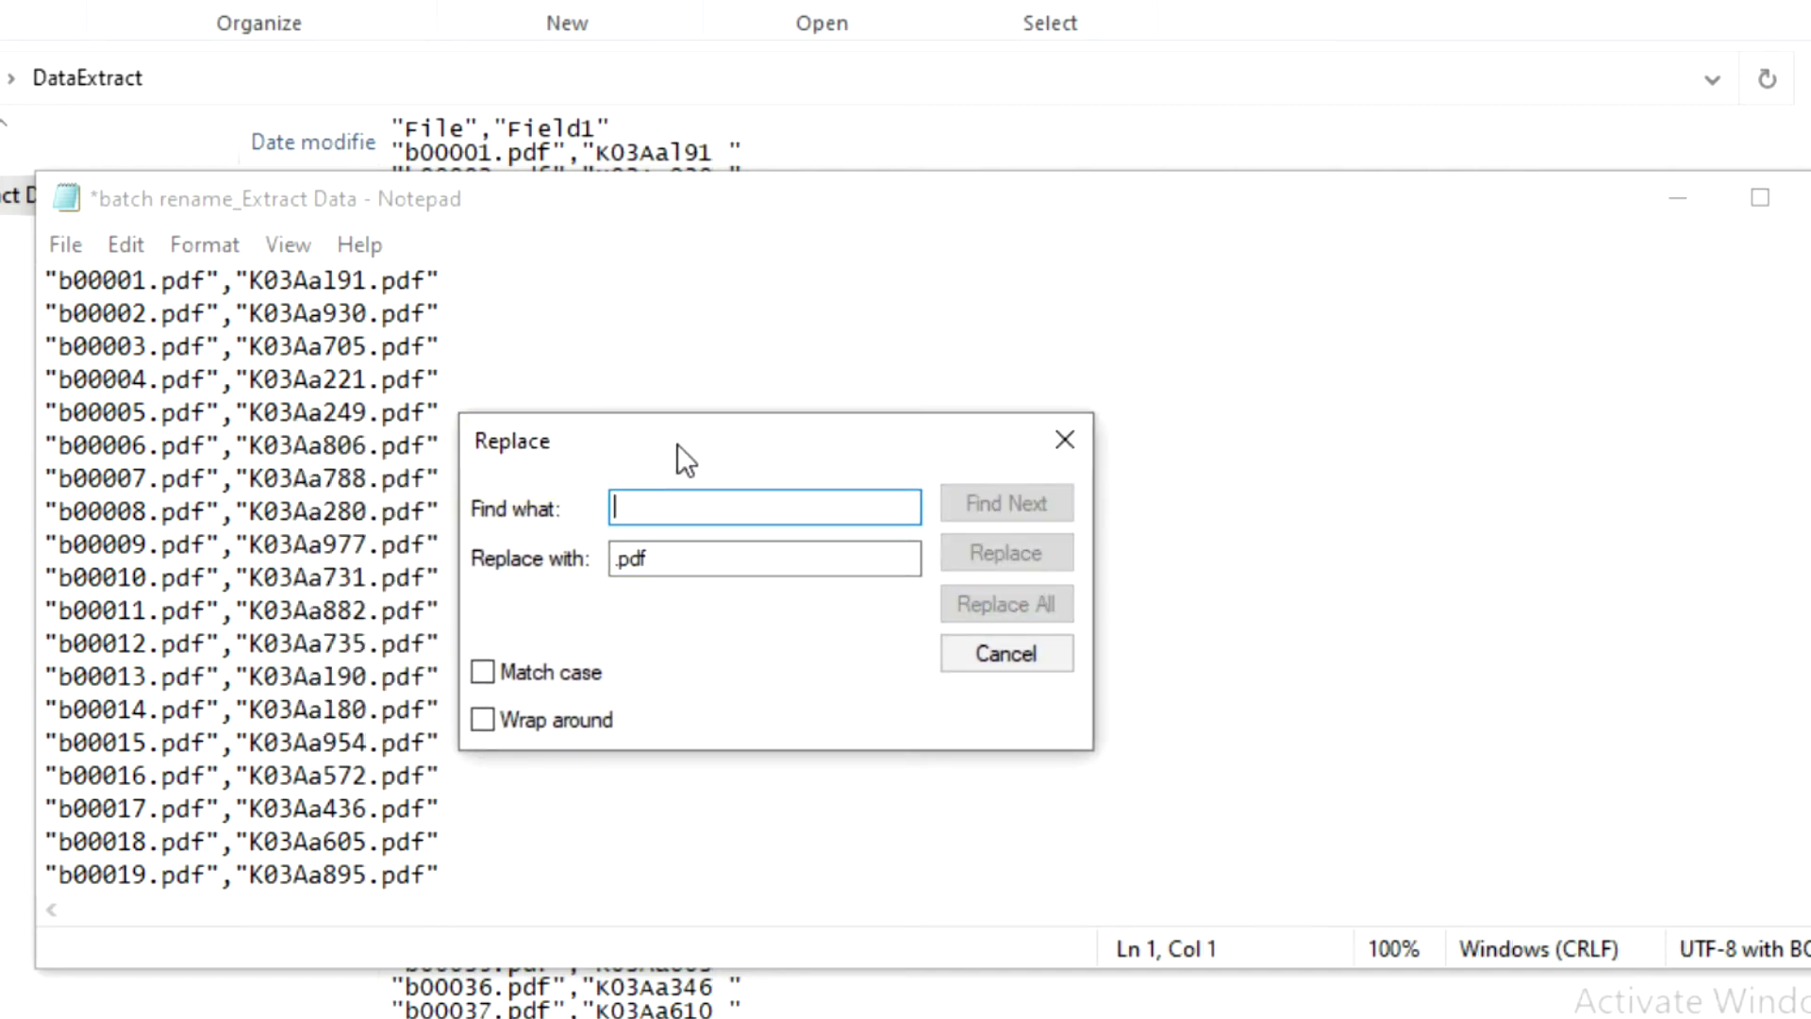
pyautogui.write('.')
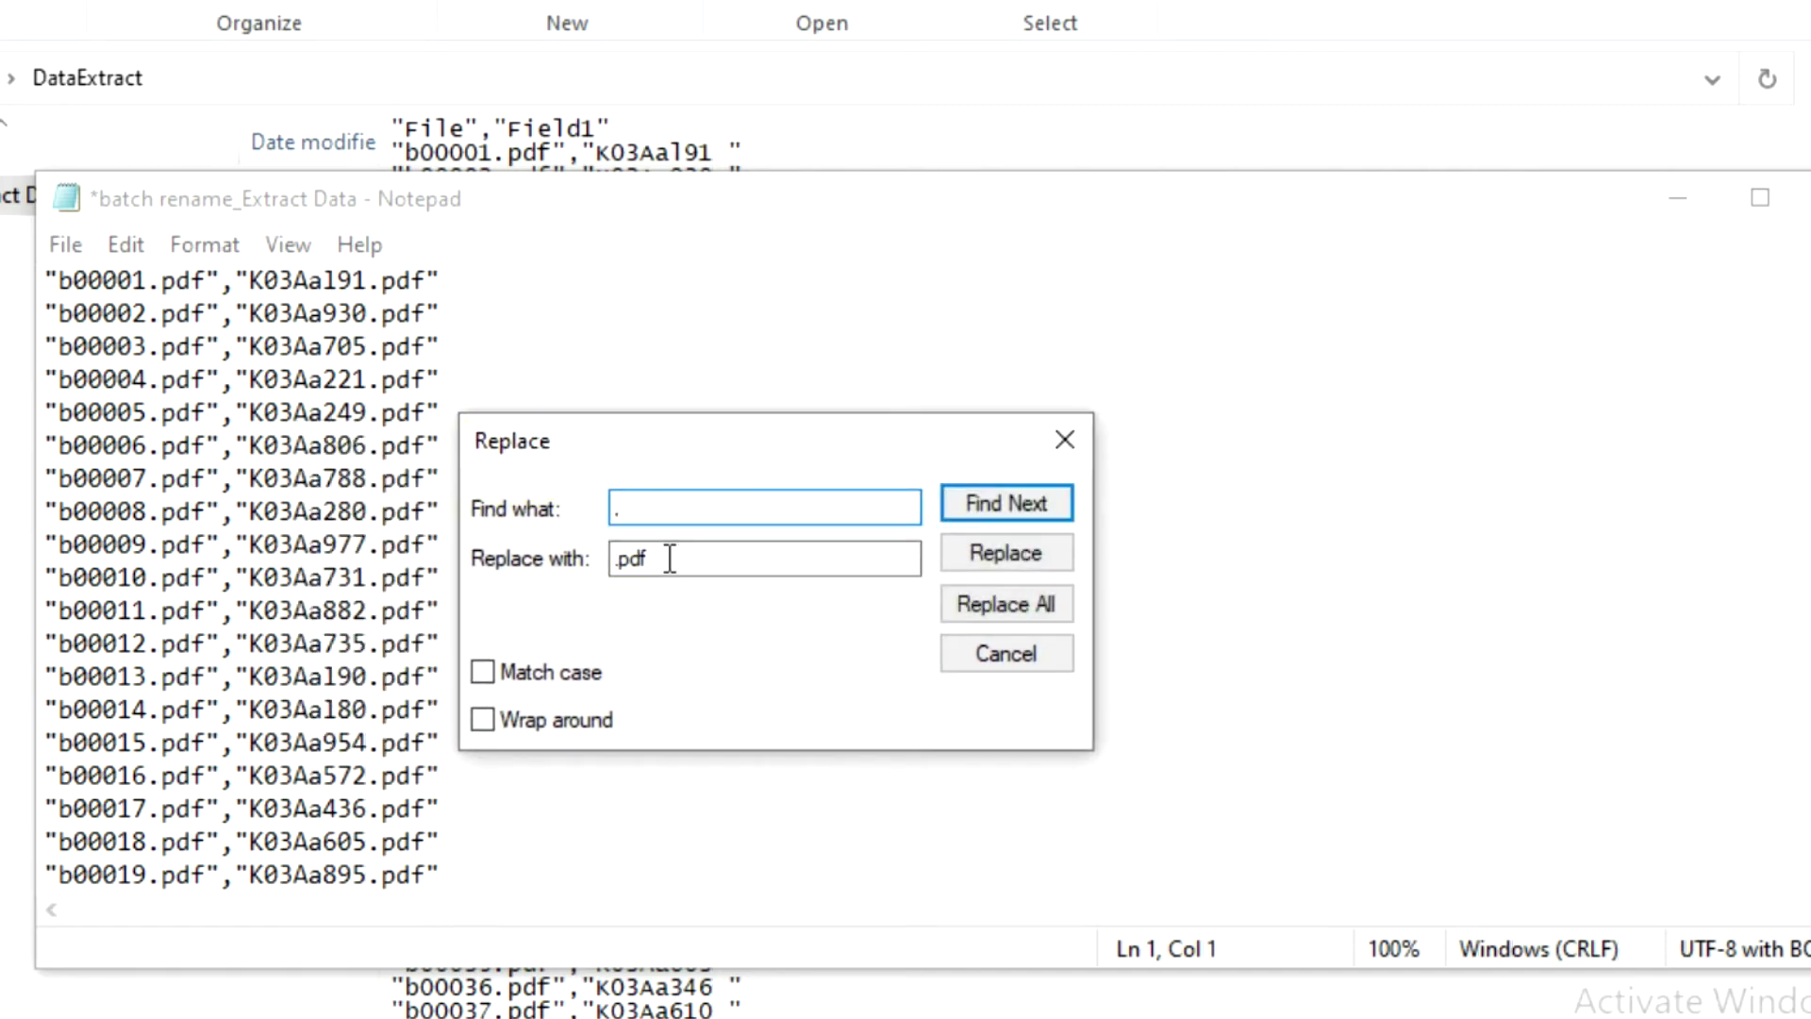
pyautogui.moveTo(667, 557); pyautogui.dragTo(594, 561)
pyautogui.press('BackSpace')
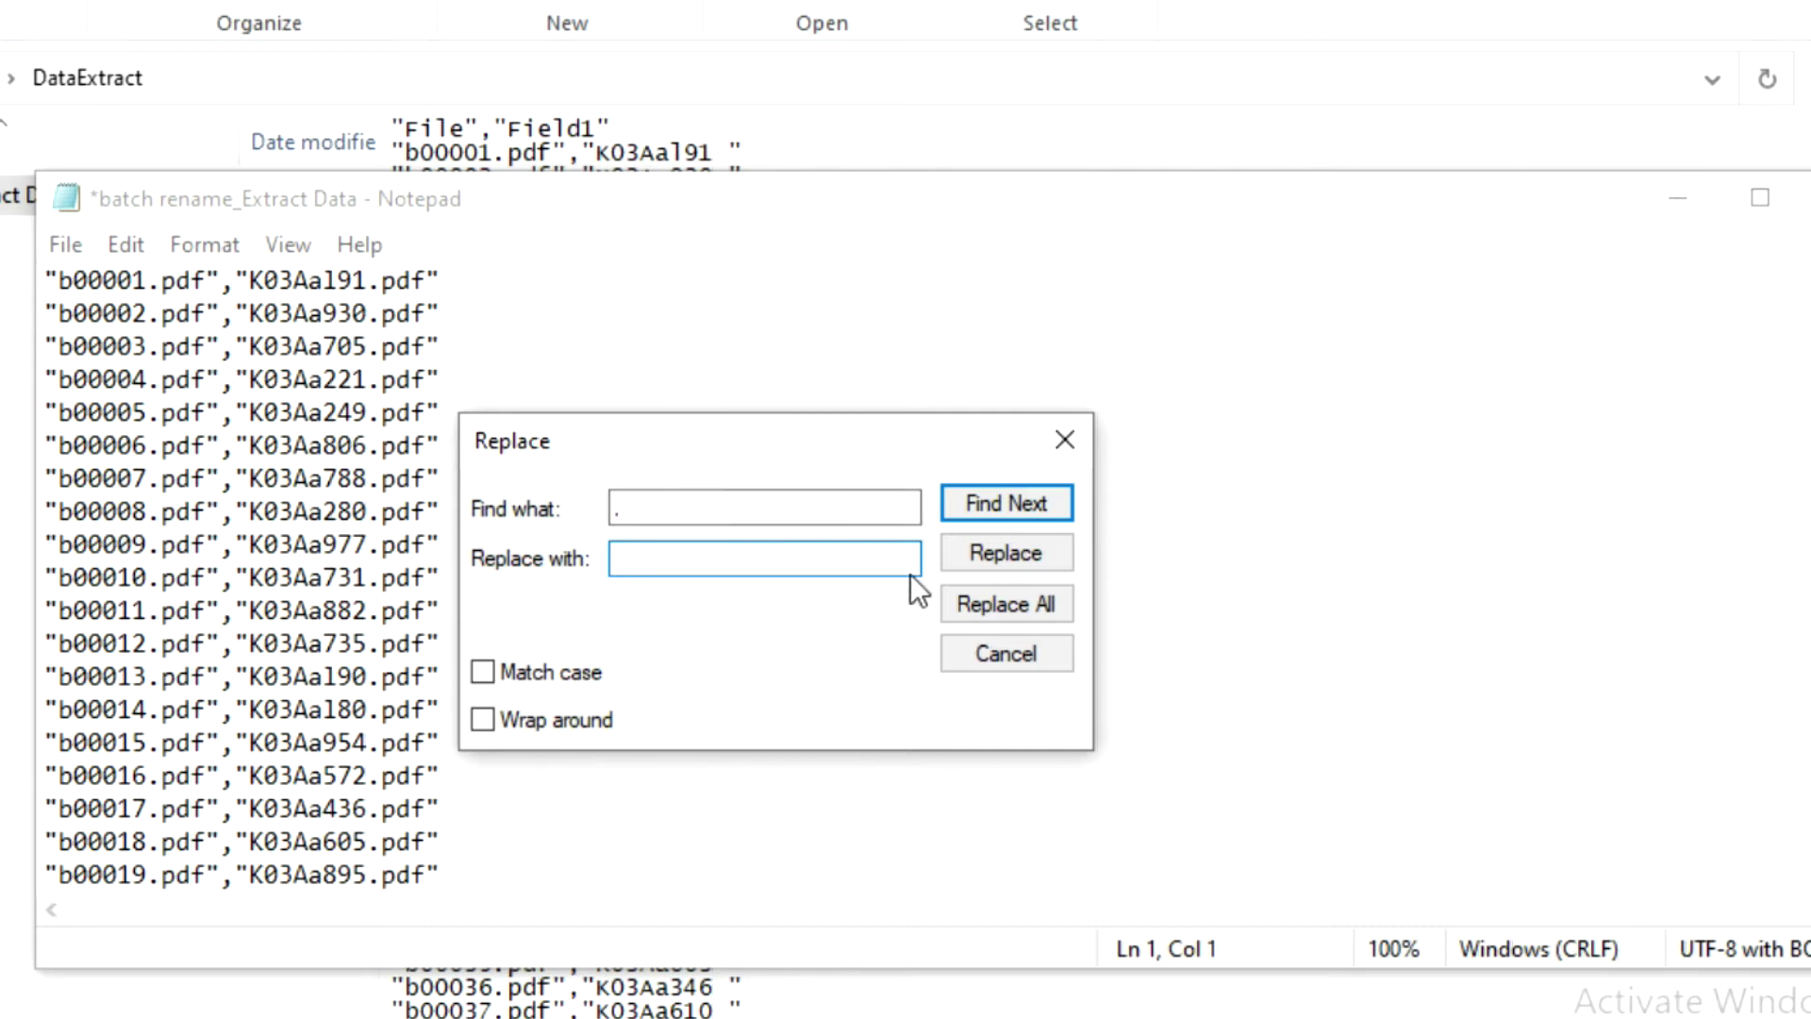
pyautogui.click(1000, 496)
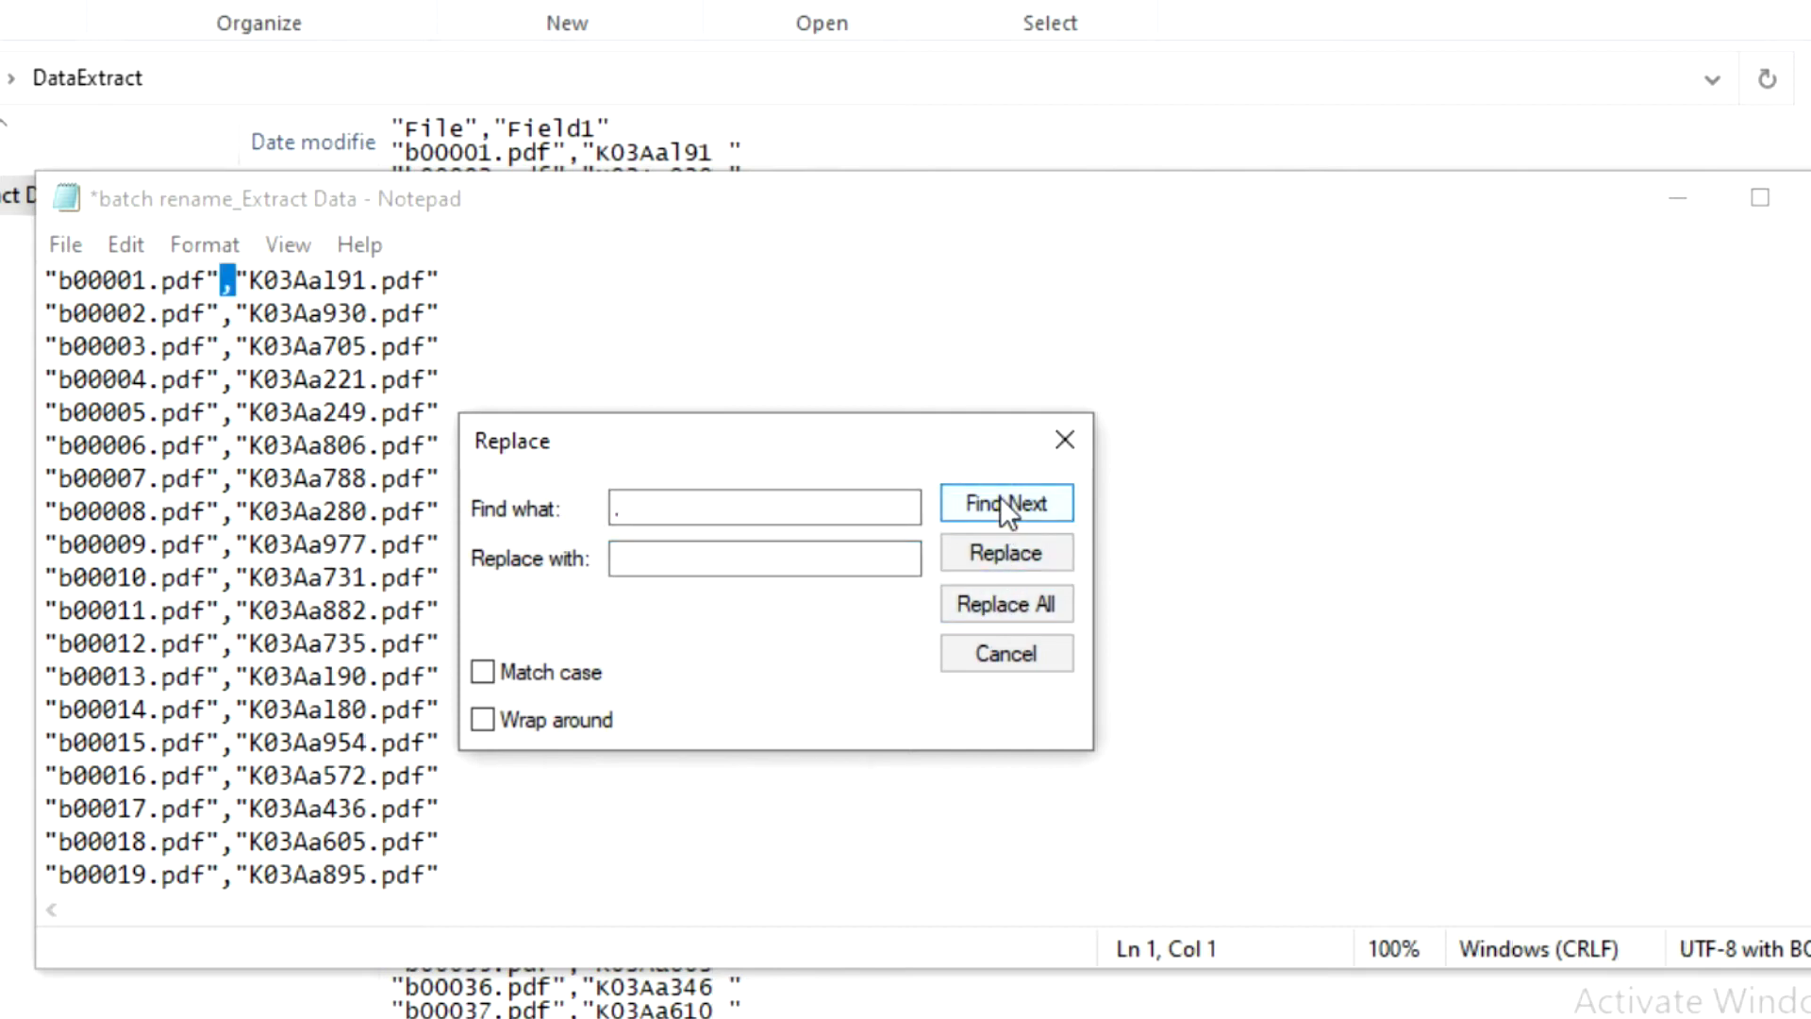
pyautogui.click(1010, 598)
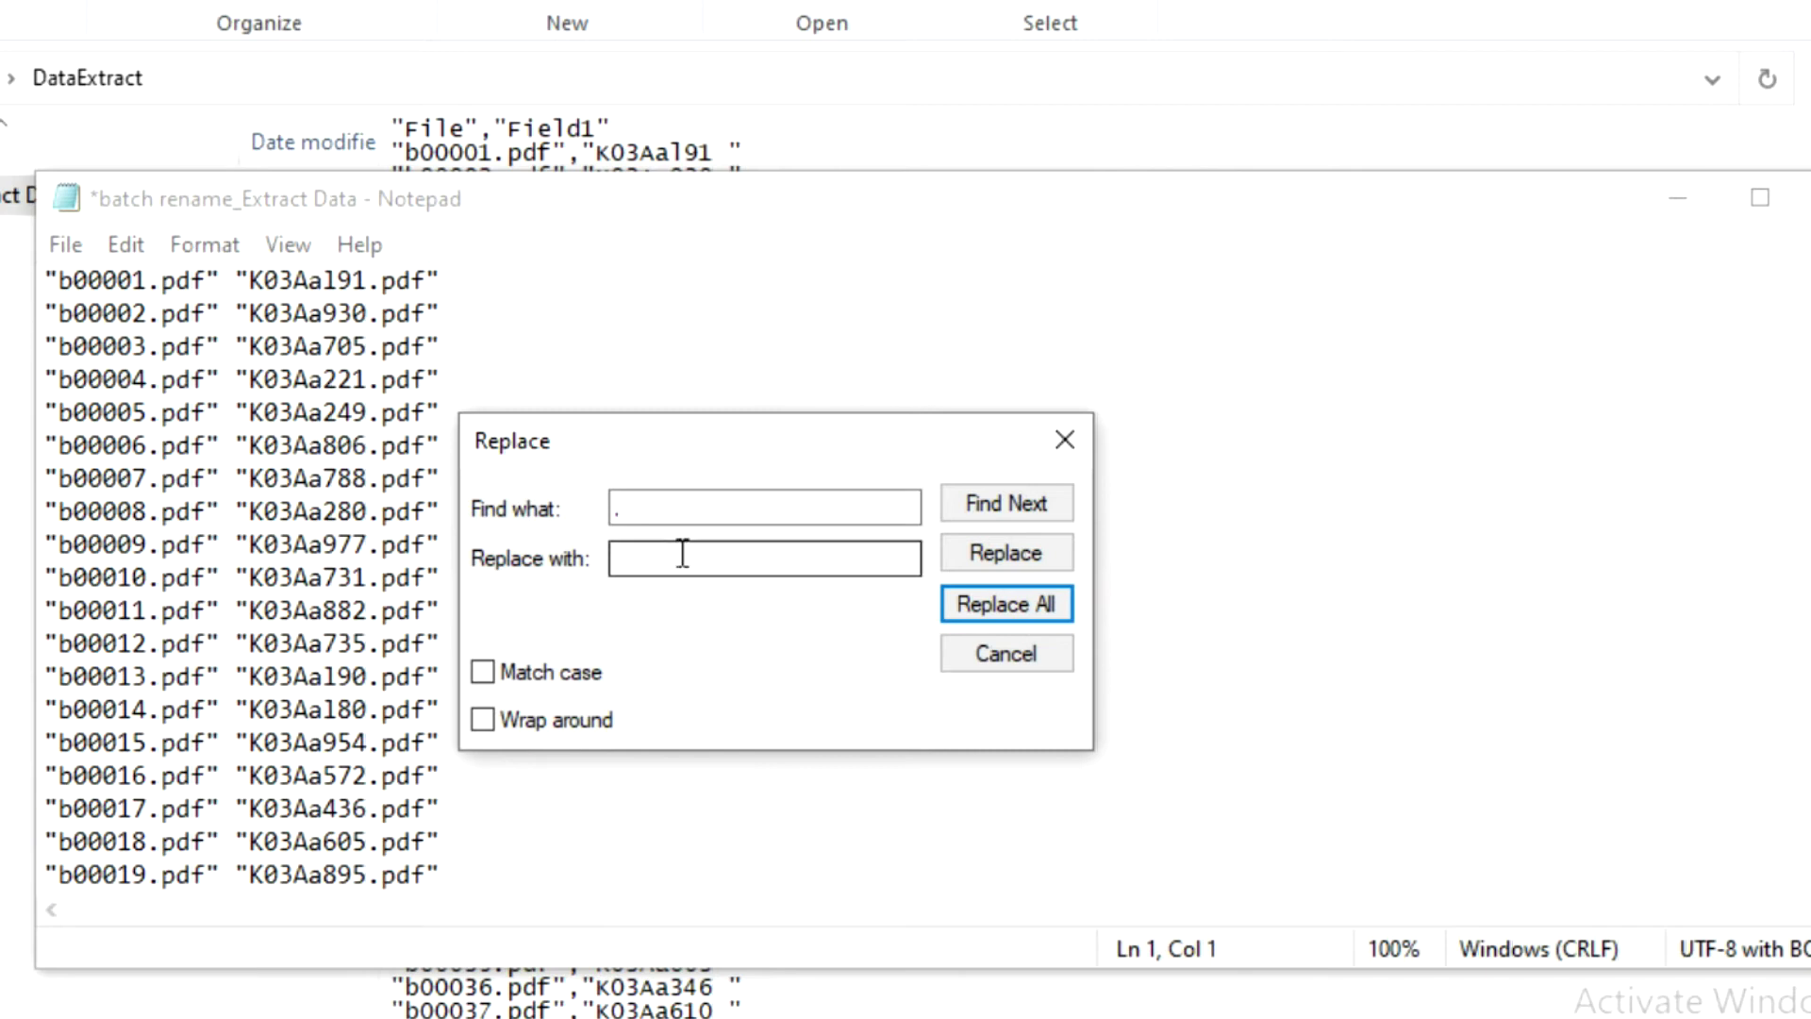
# - Replace every "b with rename "b so each line starts with the rename command, and close the Replace dialog
pyautogui.doubleClick(649, 507)
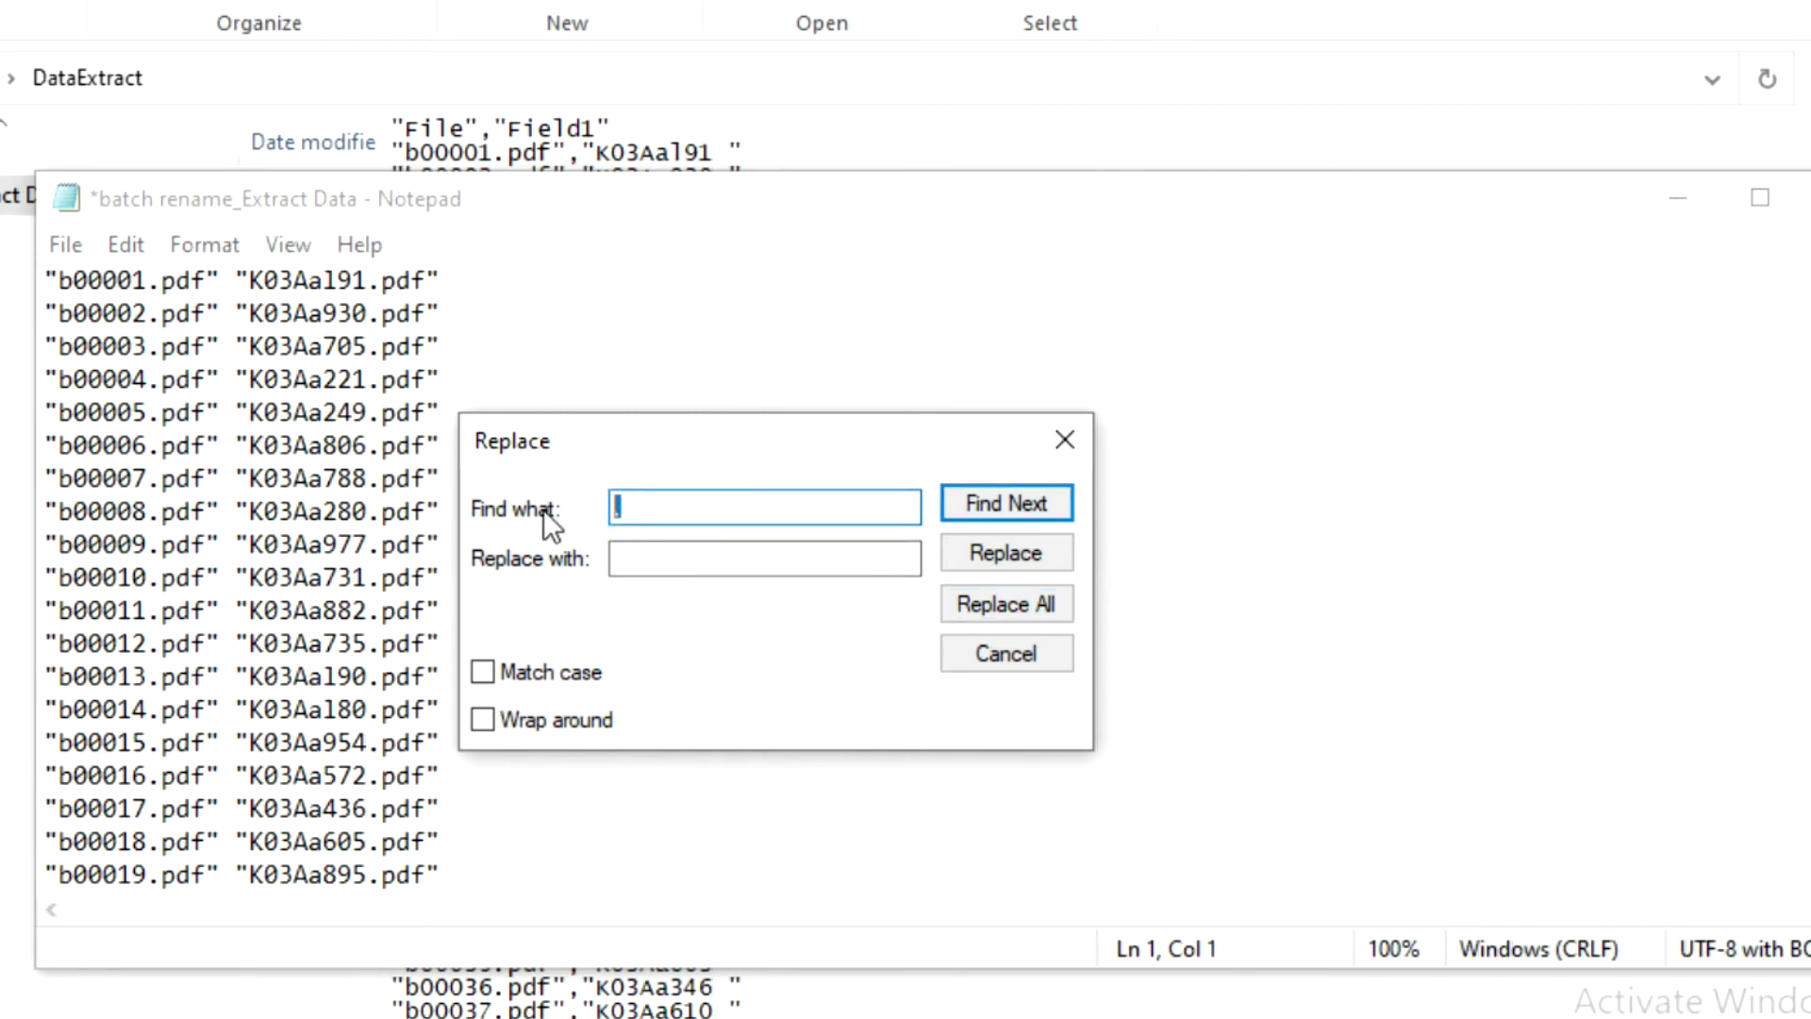
pyautogui.write('"b')
pyautogui.click(637, 559)
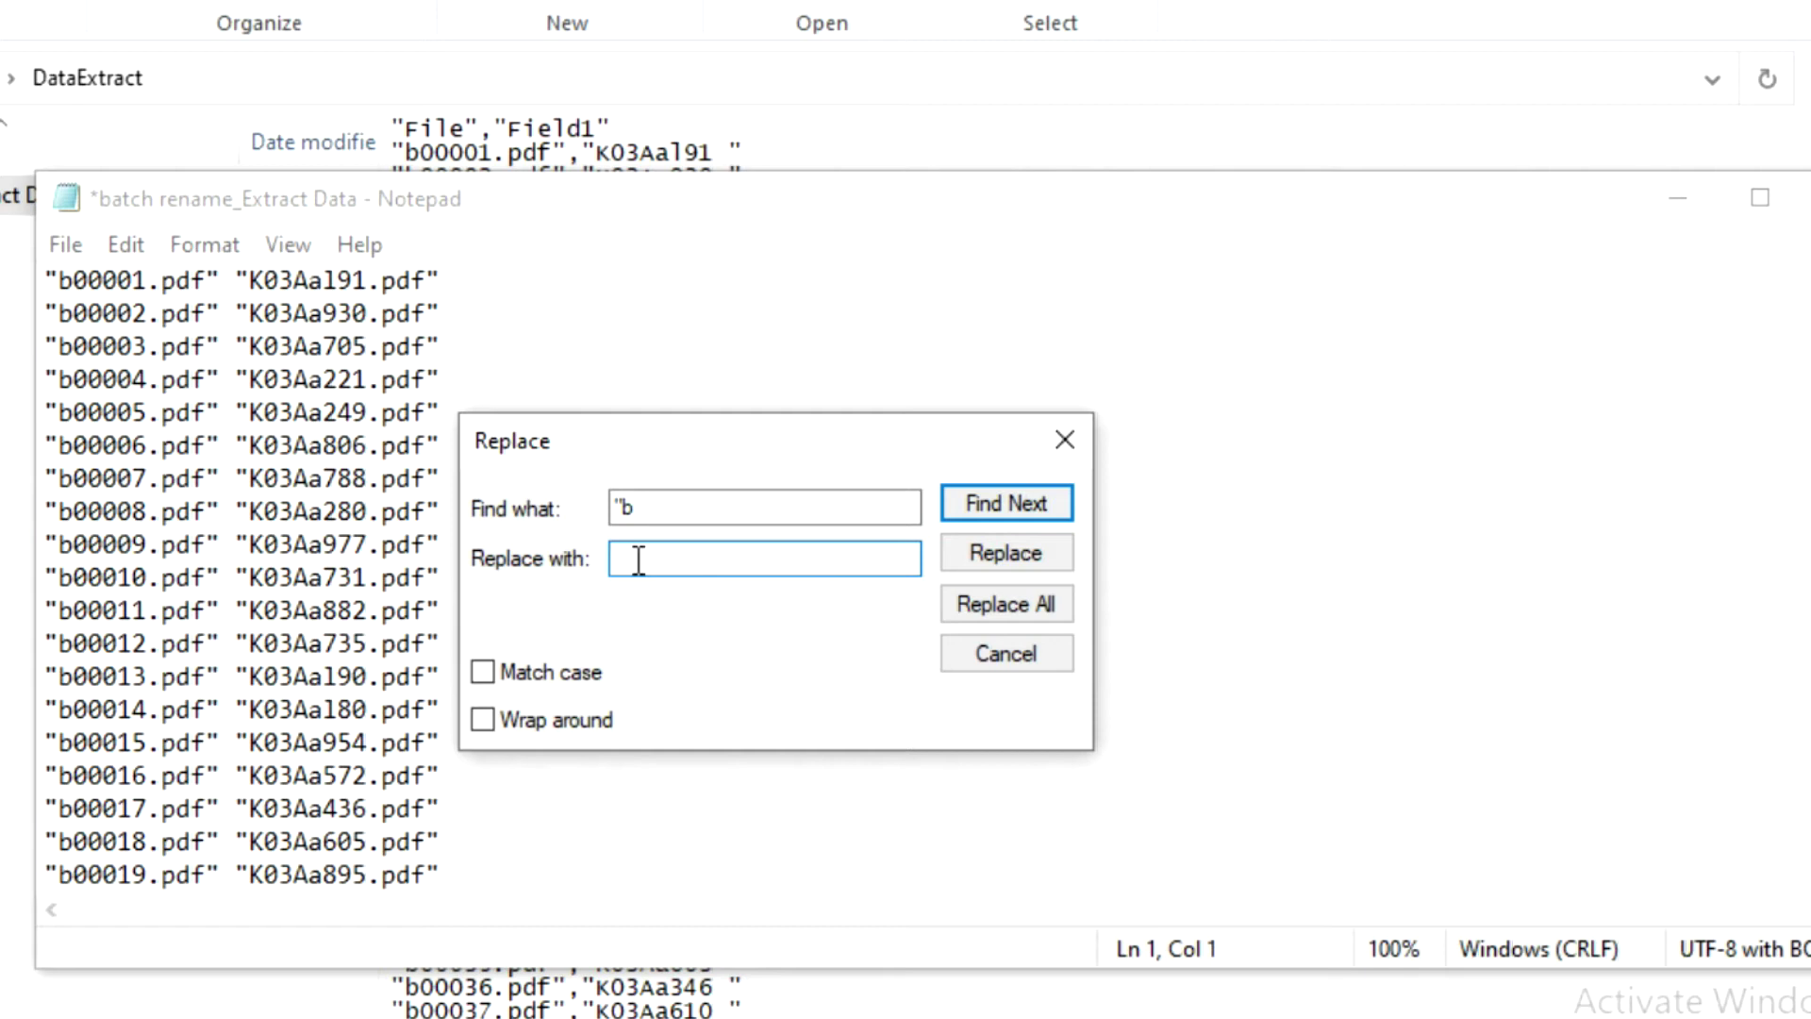
pyautogui.write('rename "b')
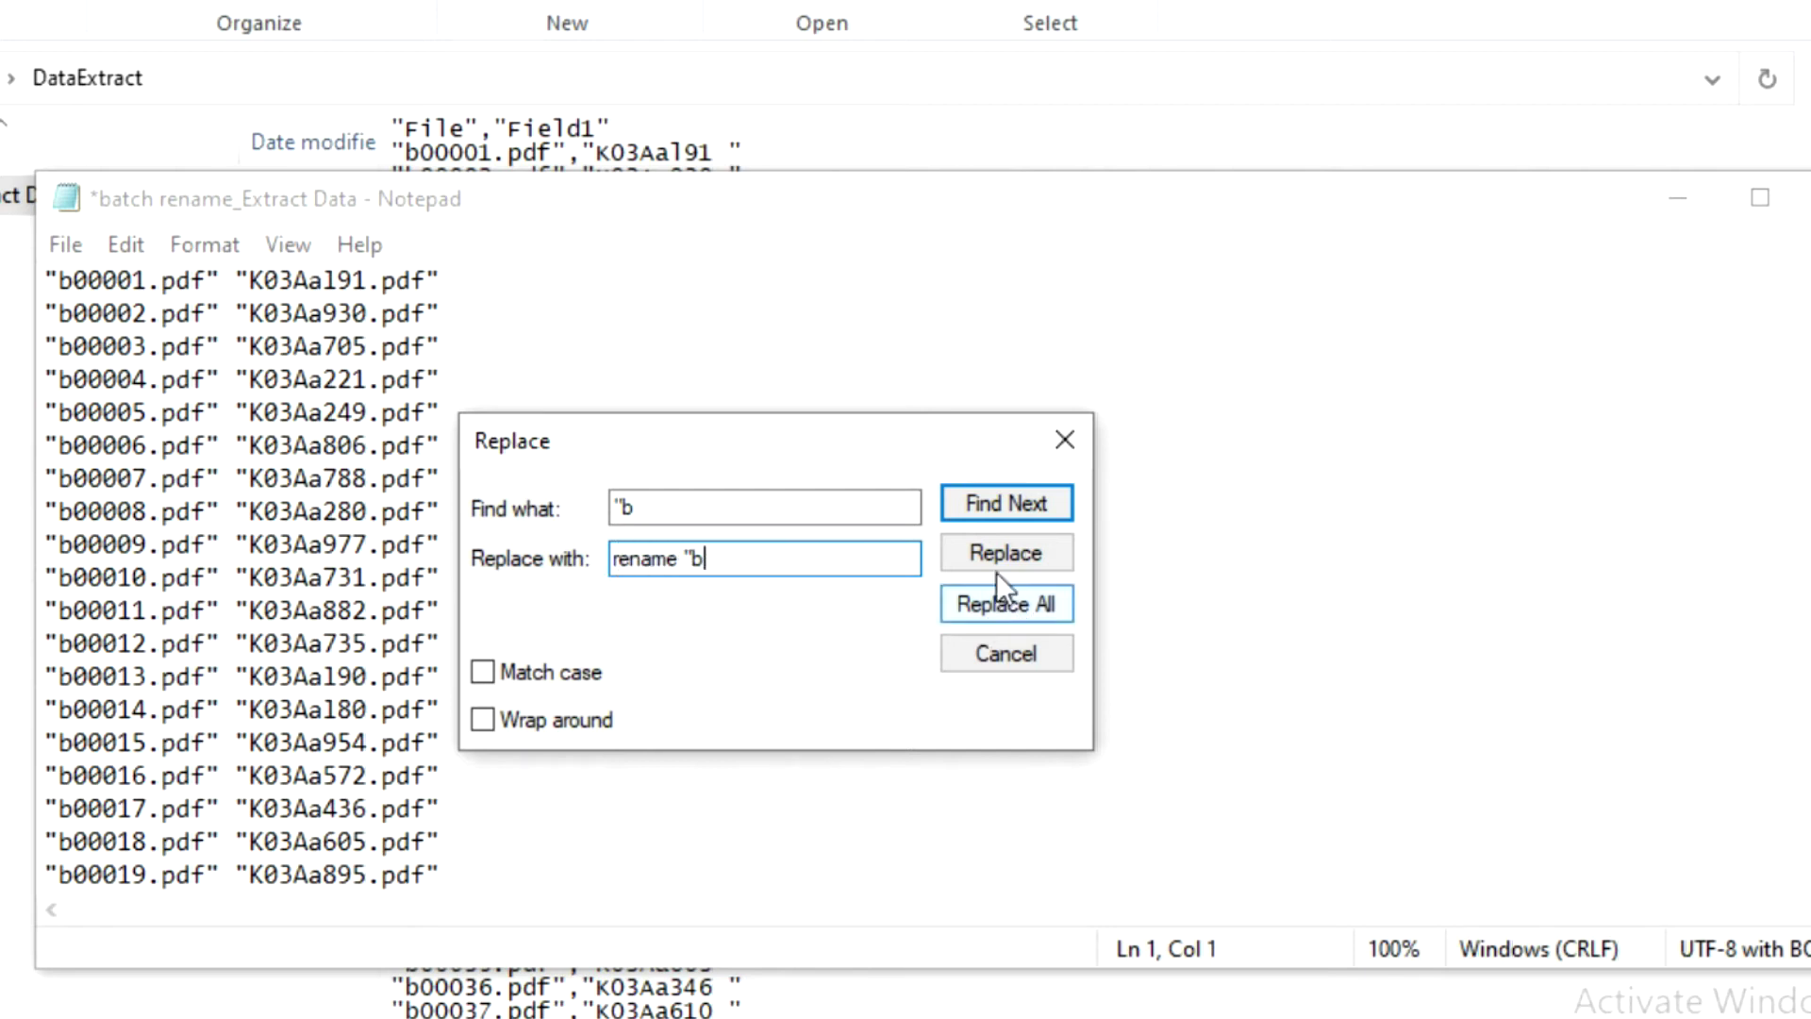
pyautogui.click(1010, 503)
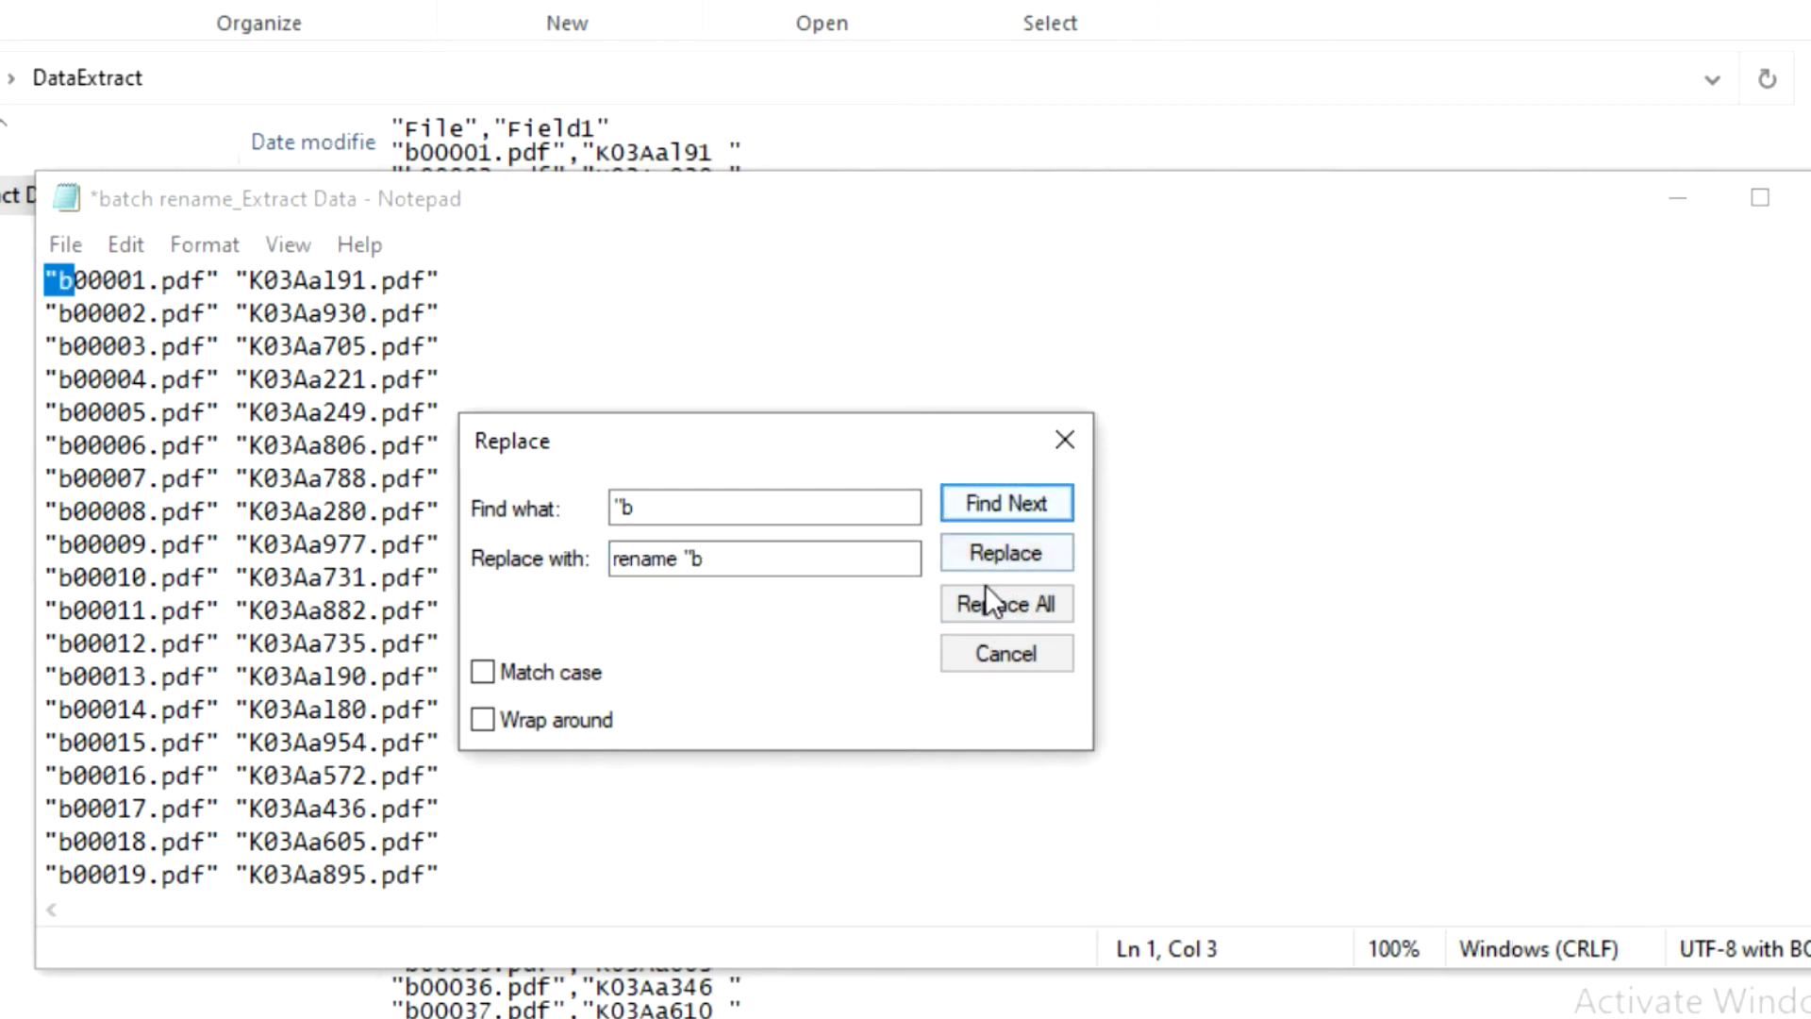
pyautogui.click(1016, 603)
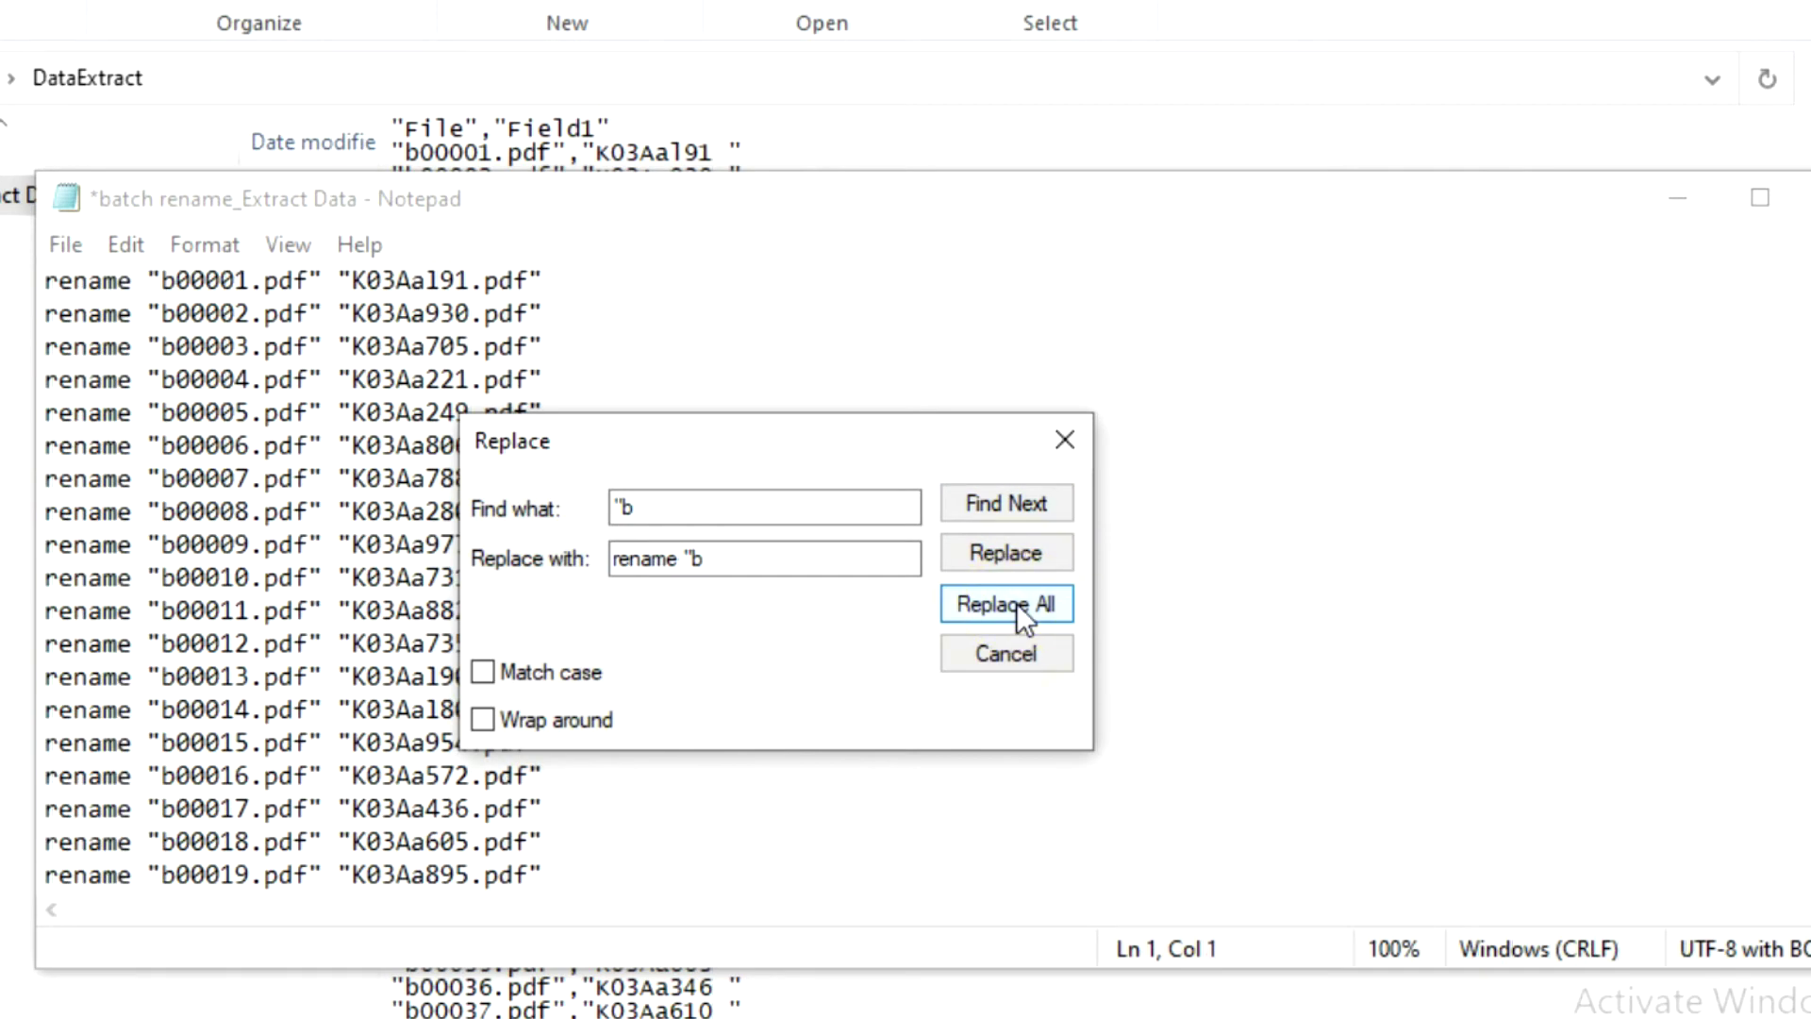
pyautogui.moveTo(838, 444); pyautogui.dragTo(980, 460)
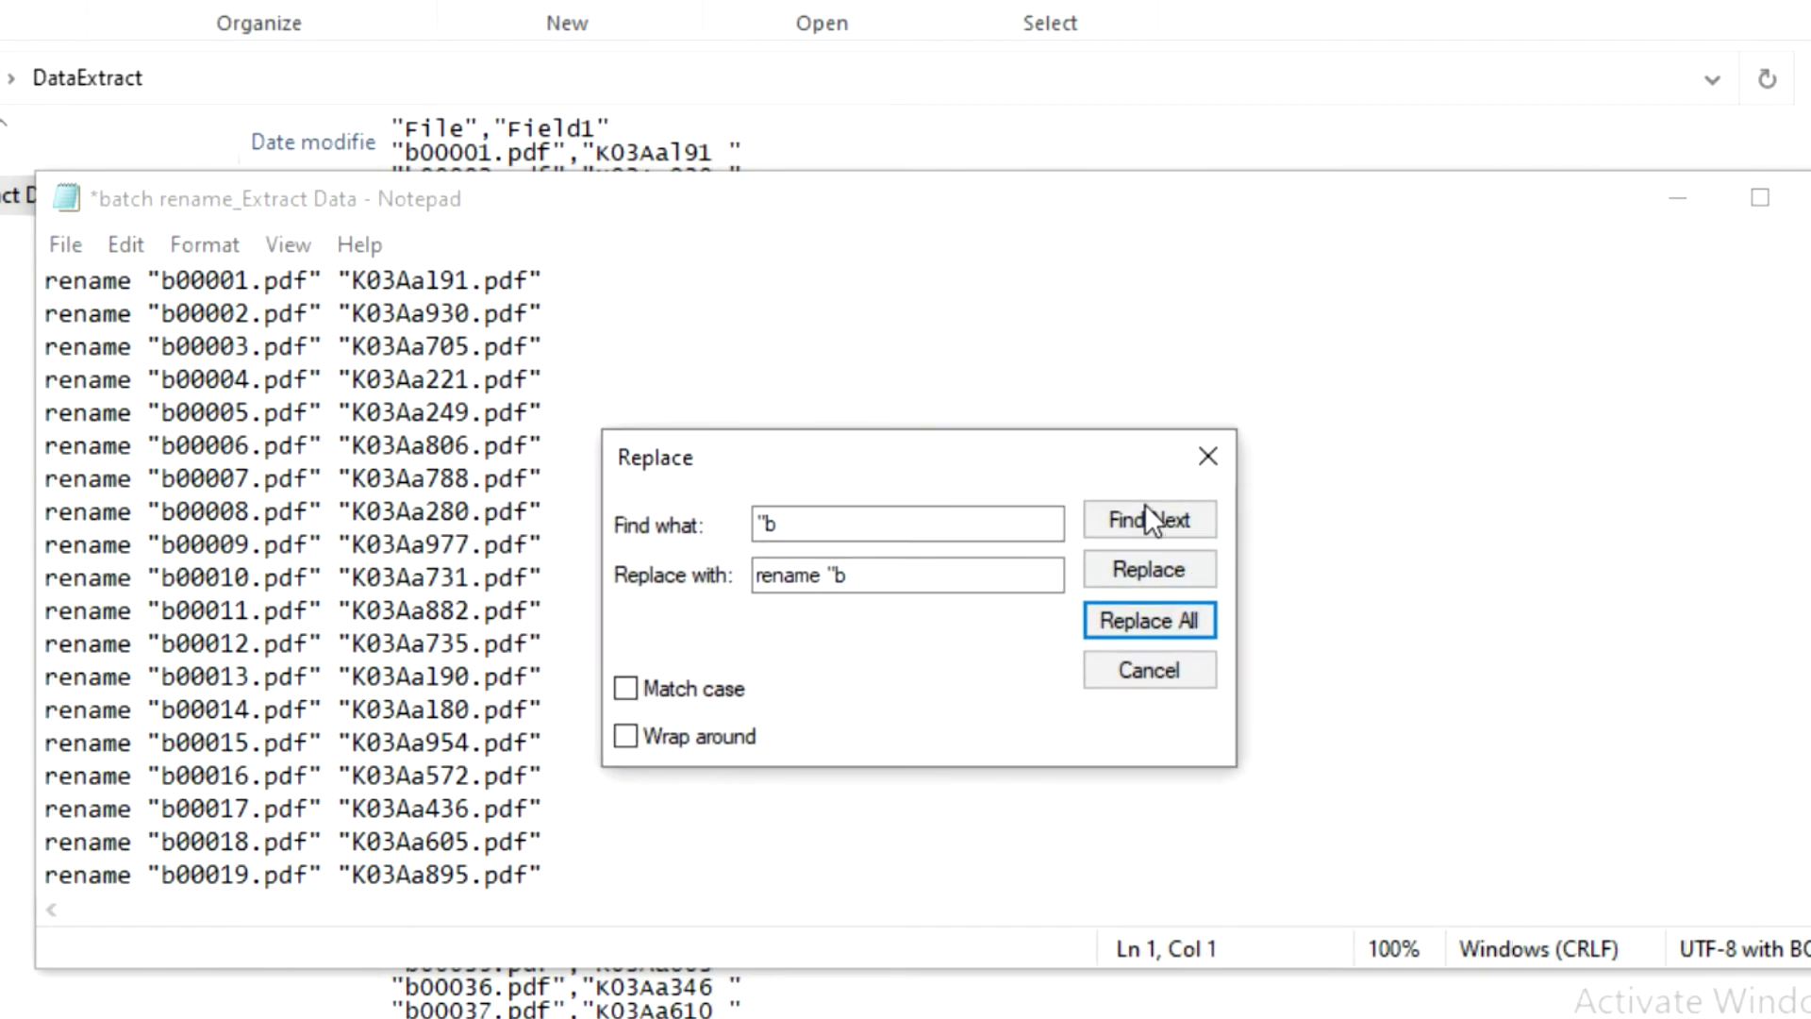
pyautogui.click(1212, 445)
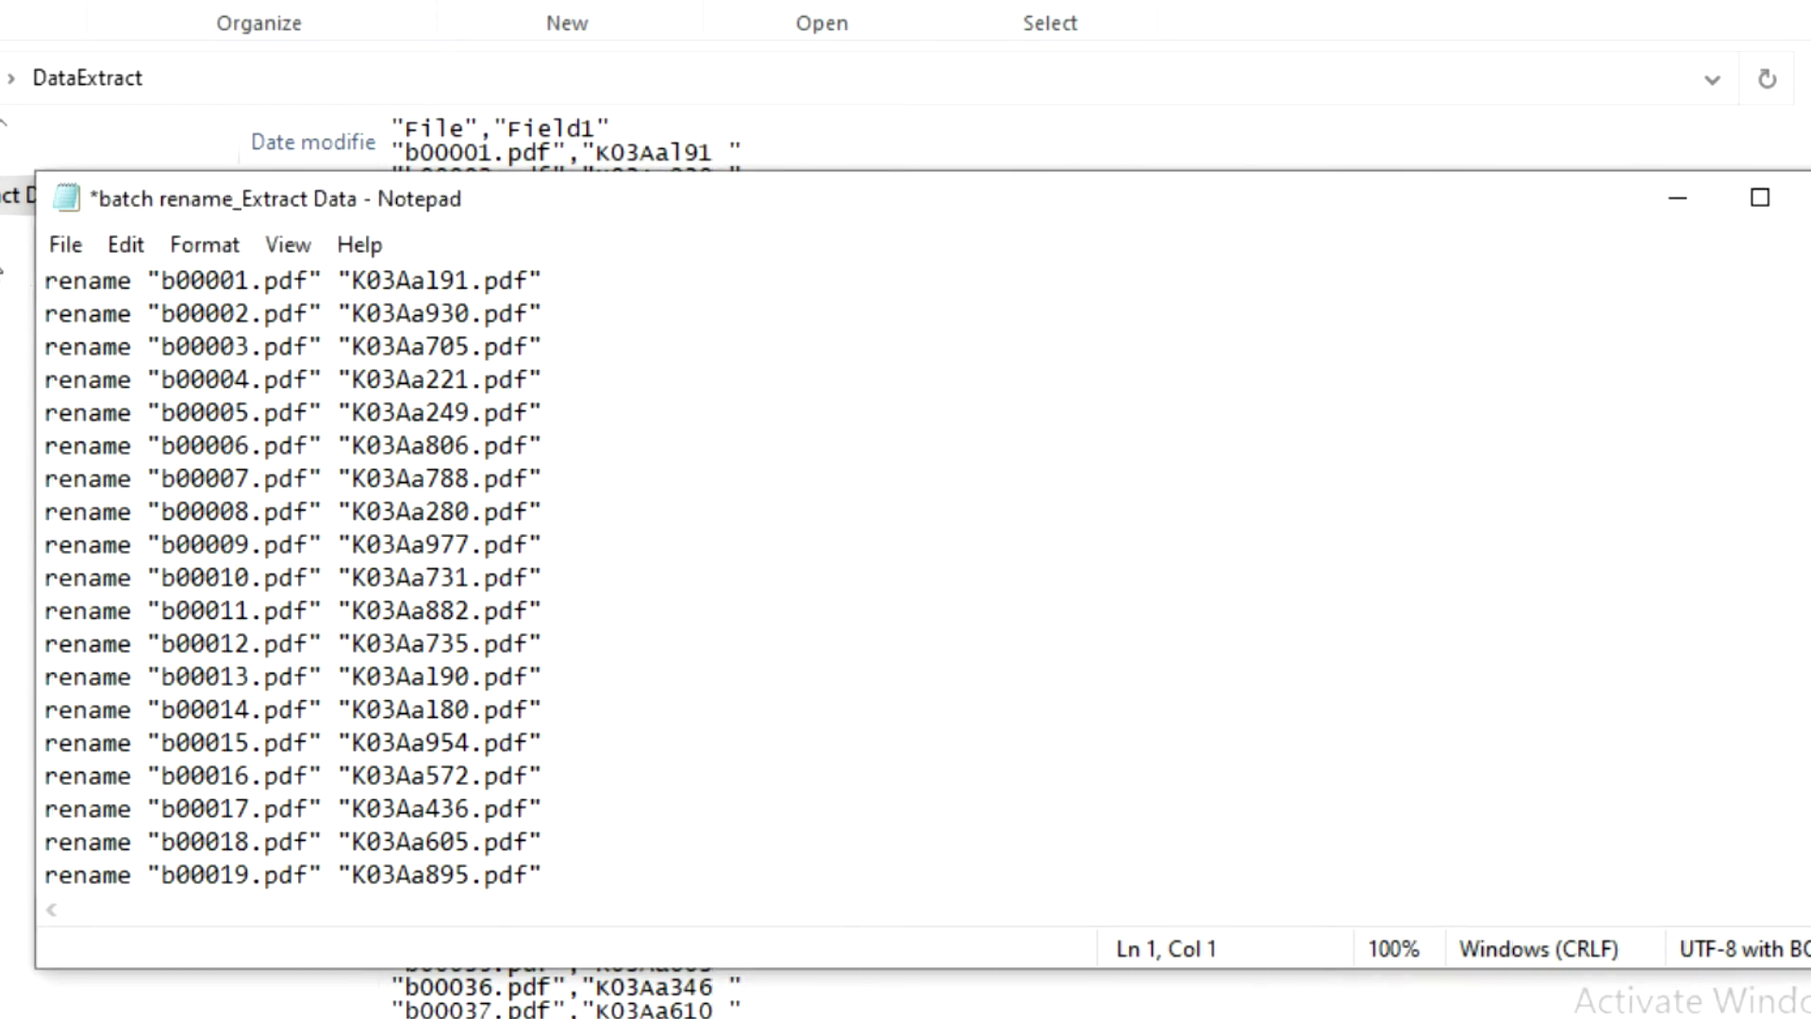
# - Save the command list as batch rename.bat in the Batch rename folder on the Desktop
pyautogui.click(74, 240)
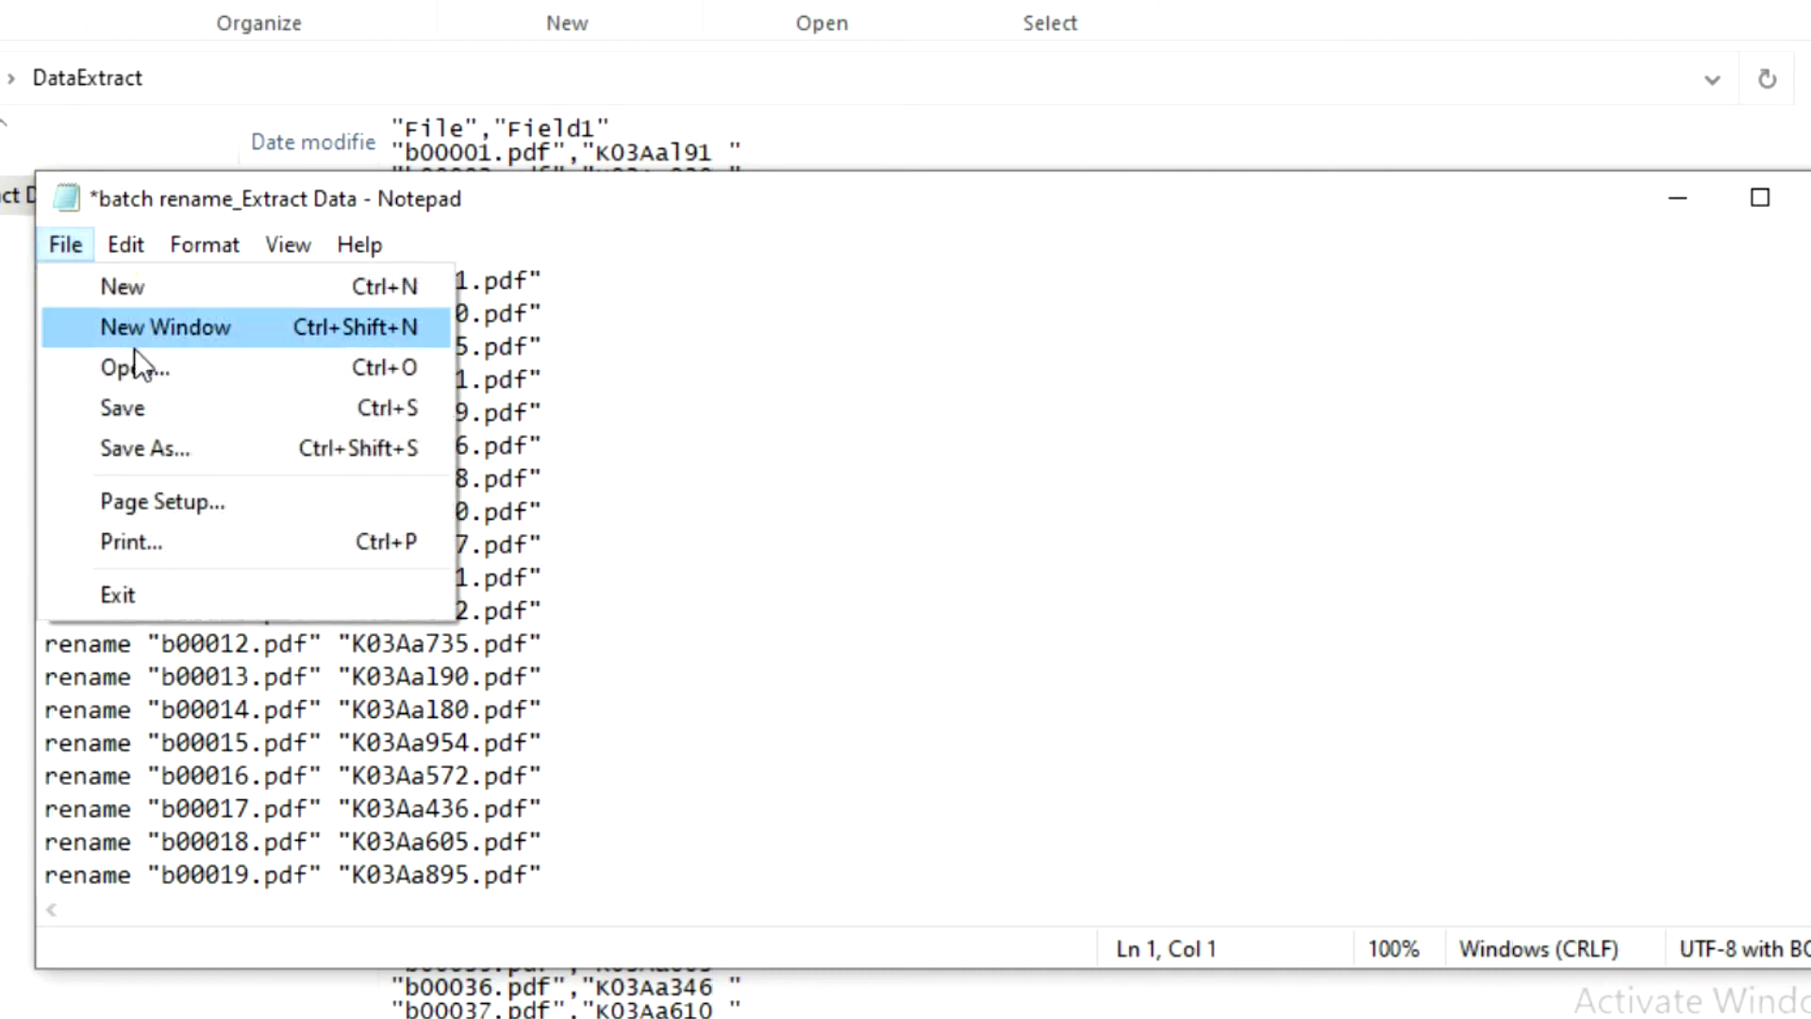
pyautogui.click(146, 441)
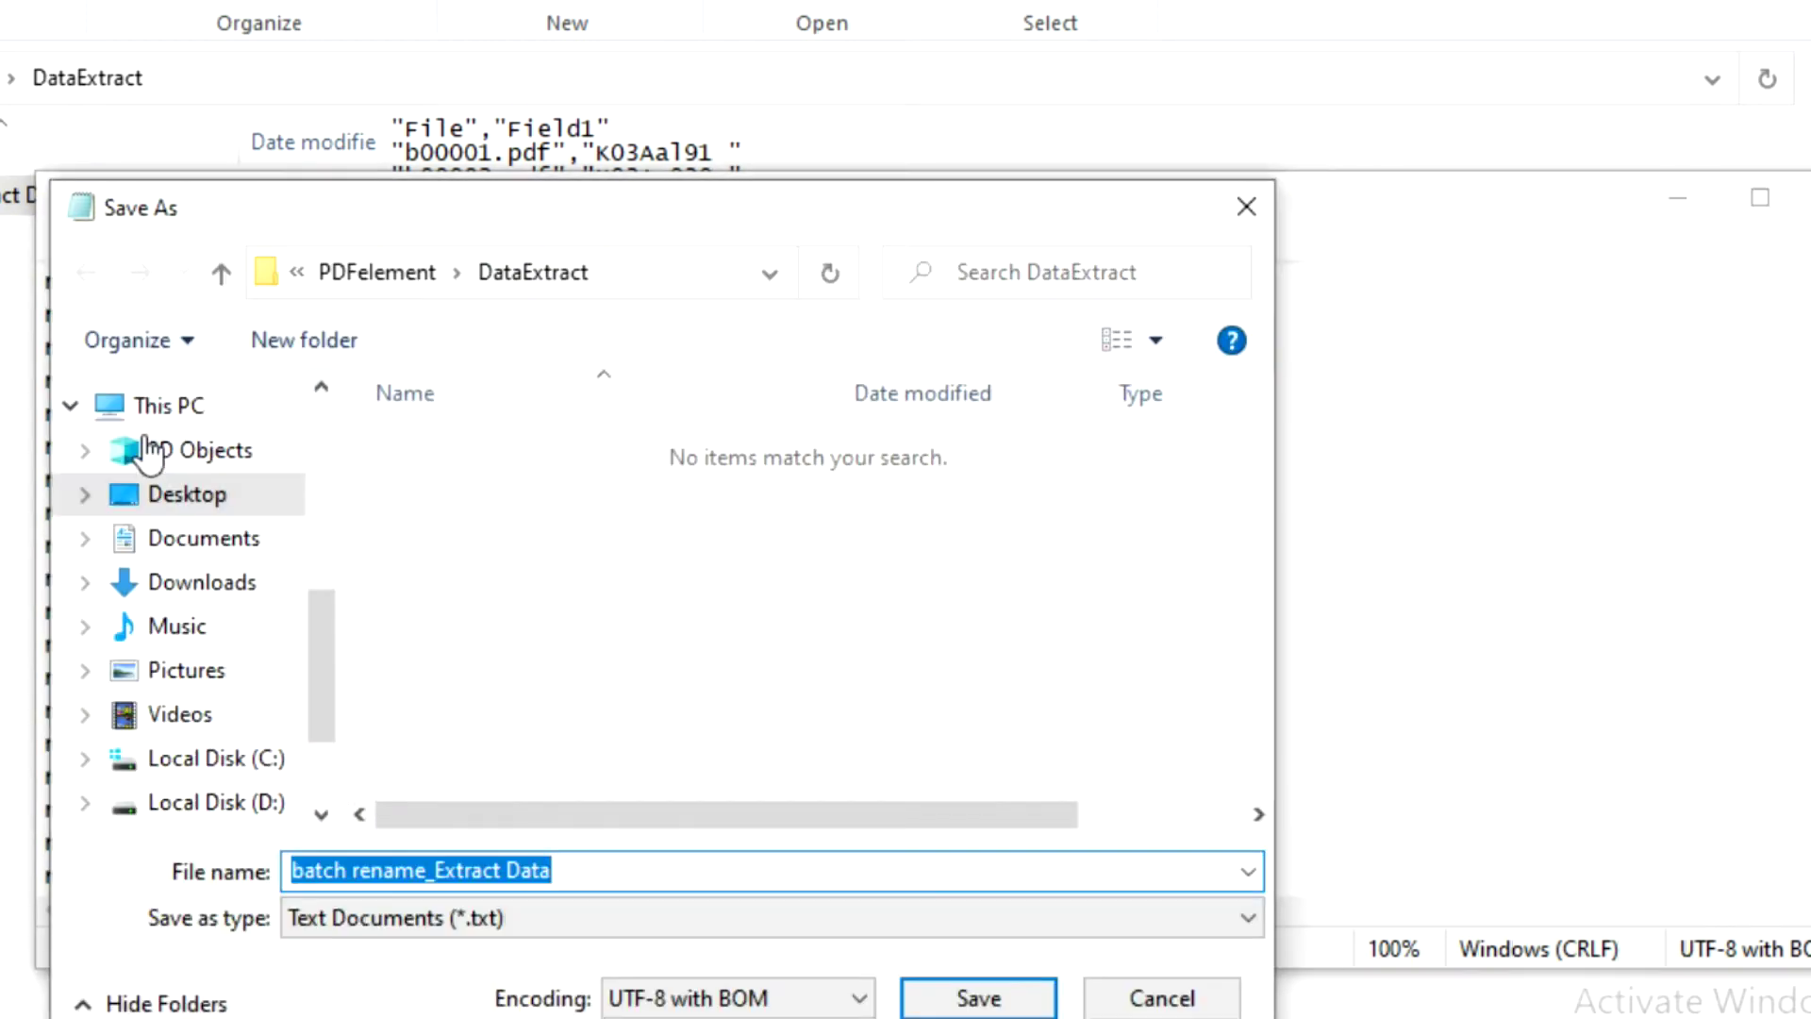
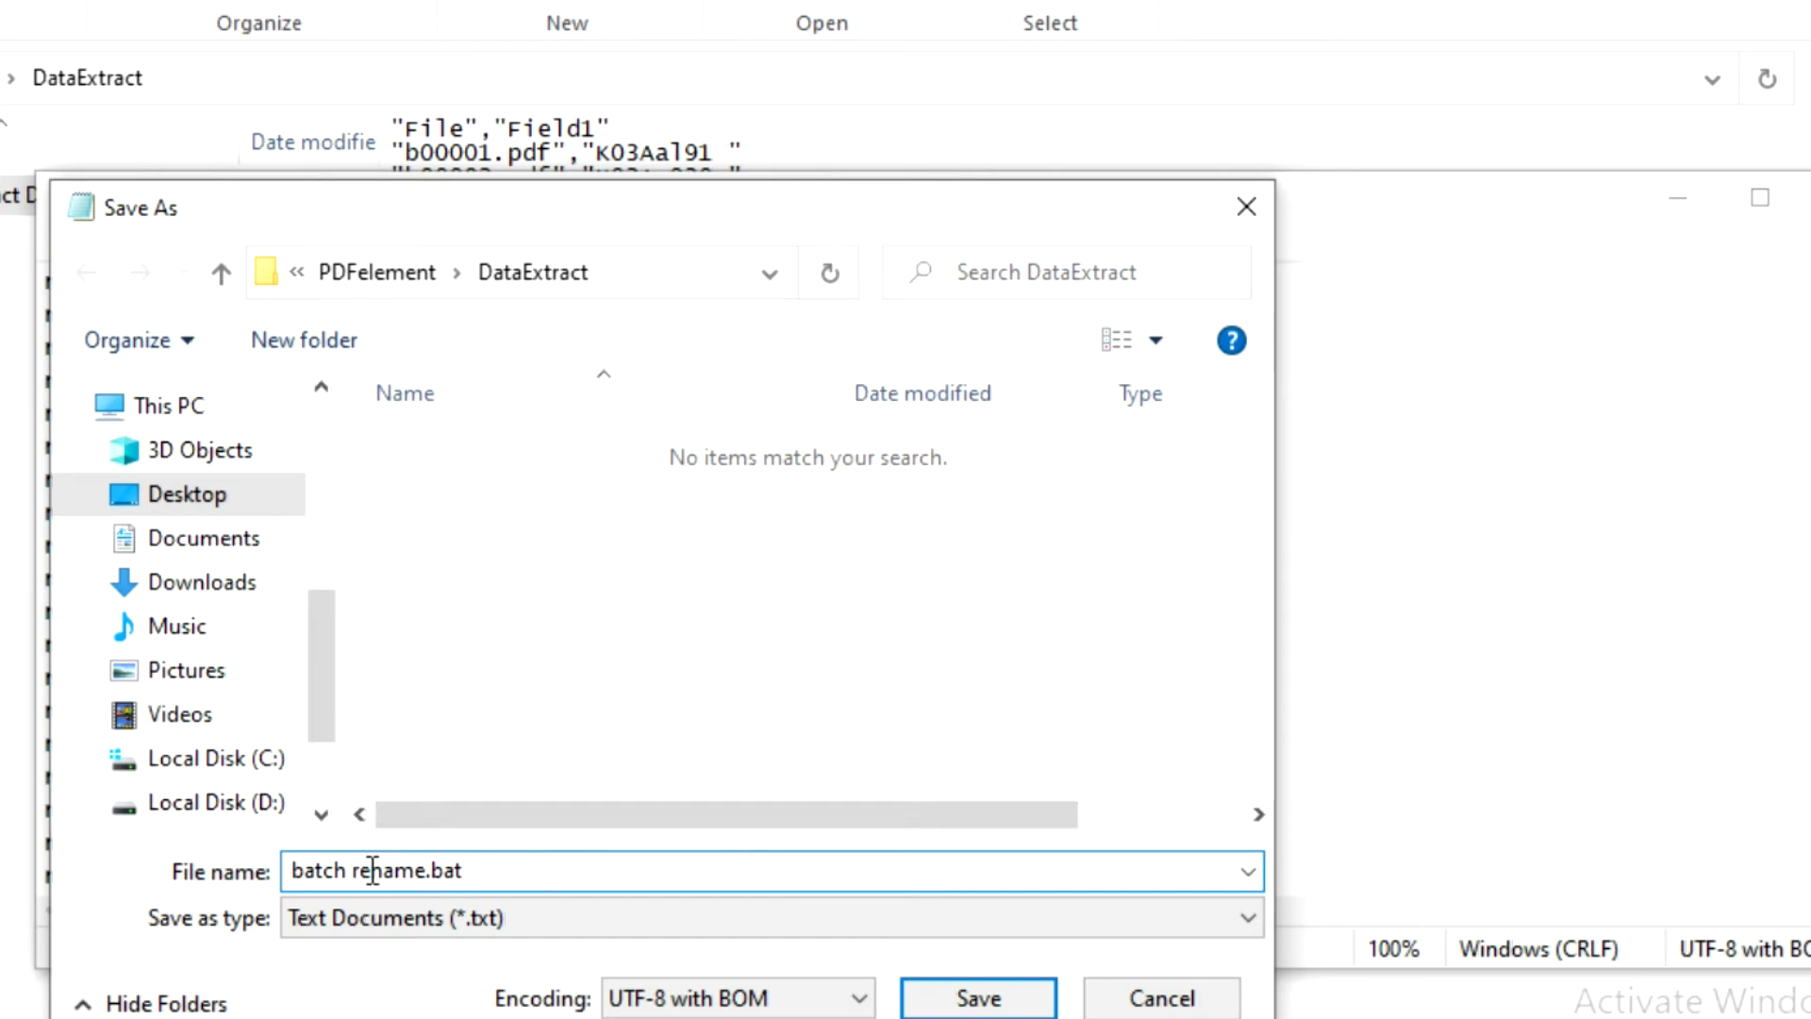
pyautogui.click(353, 871)
pyautogui.press('BackSpace')
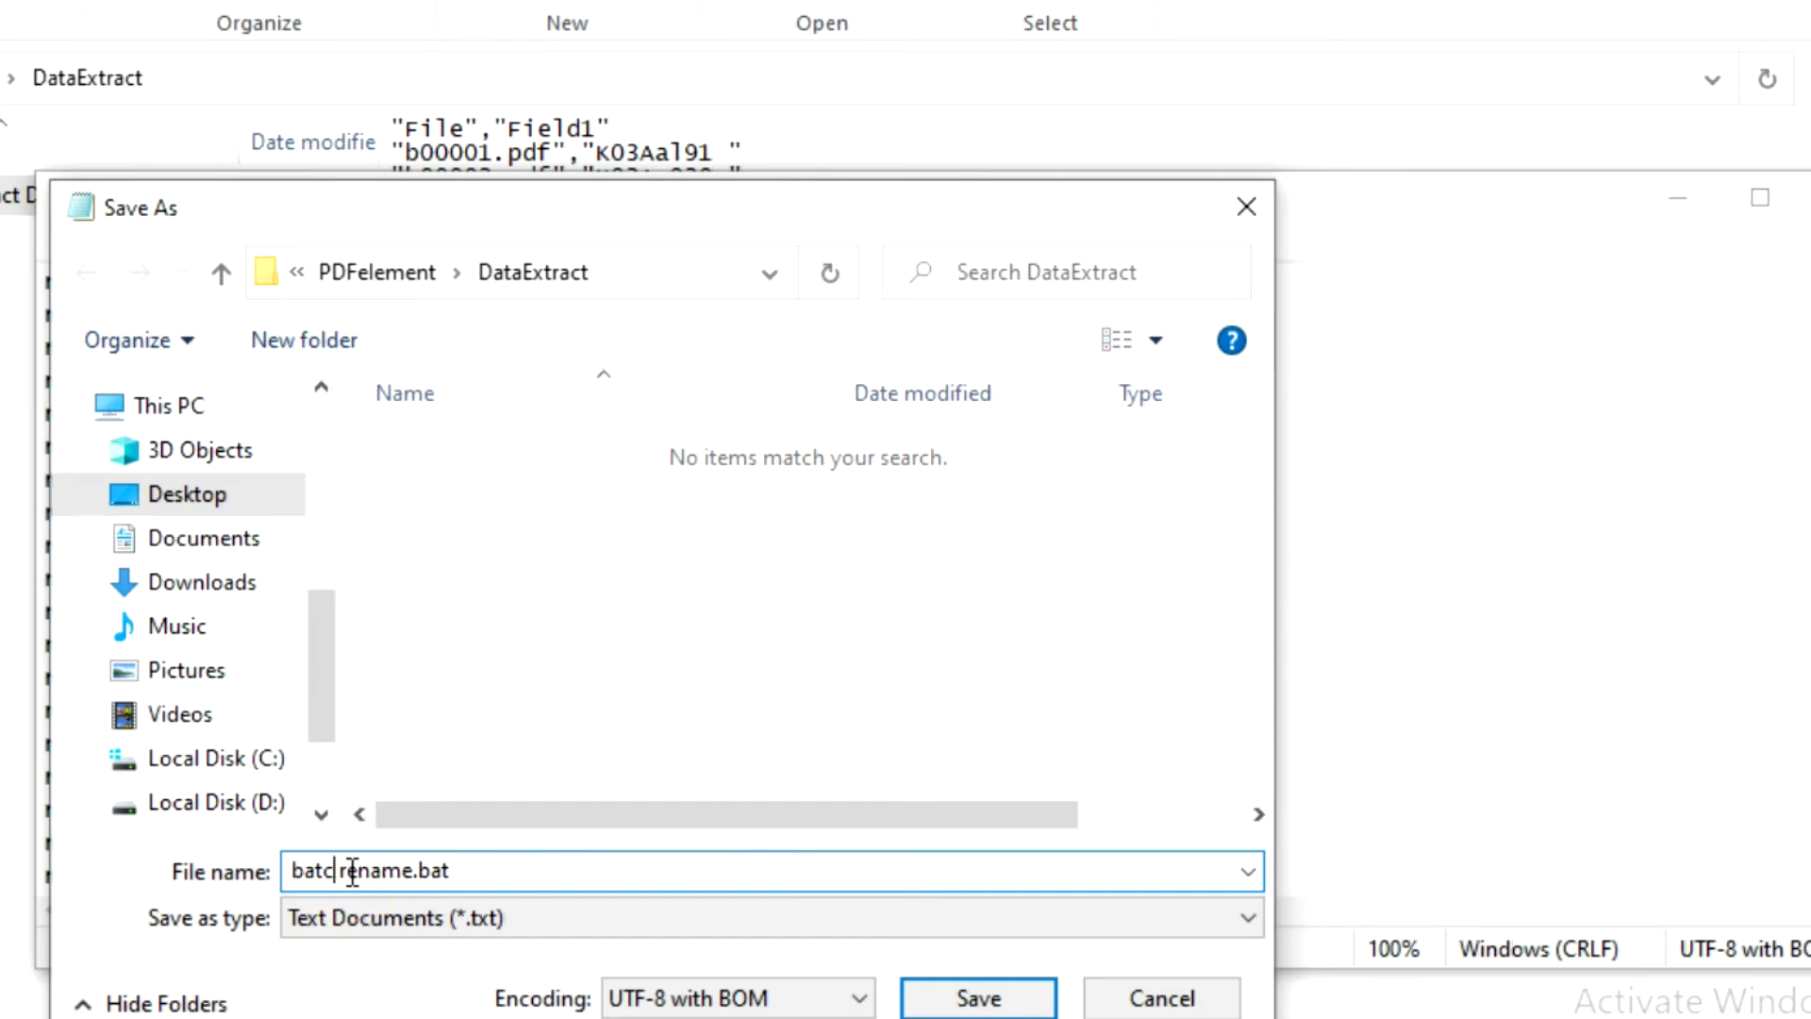
pyautogui.write('h')
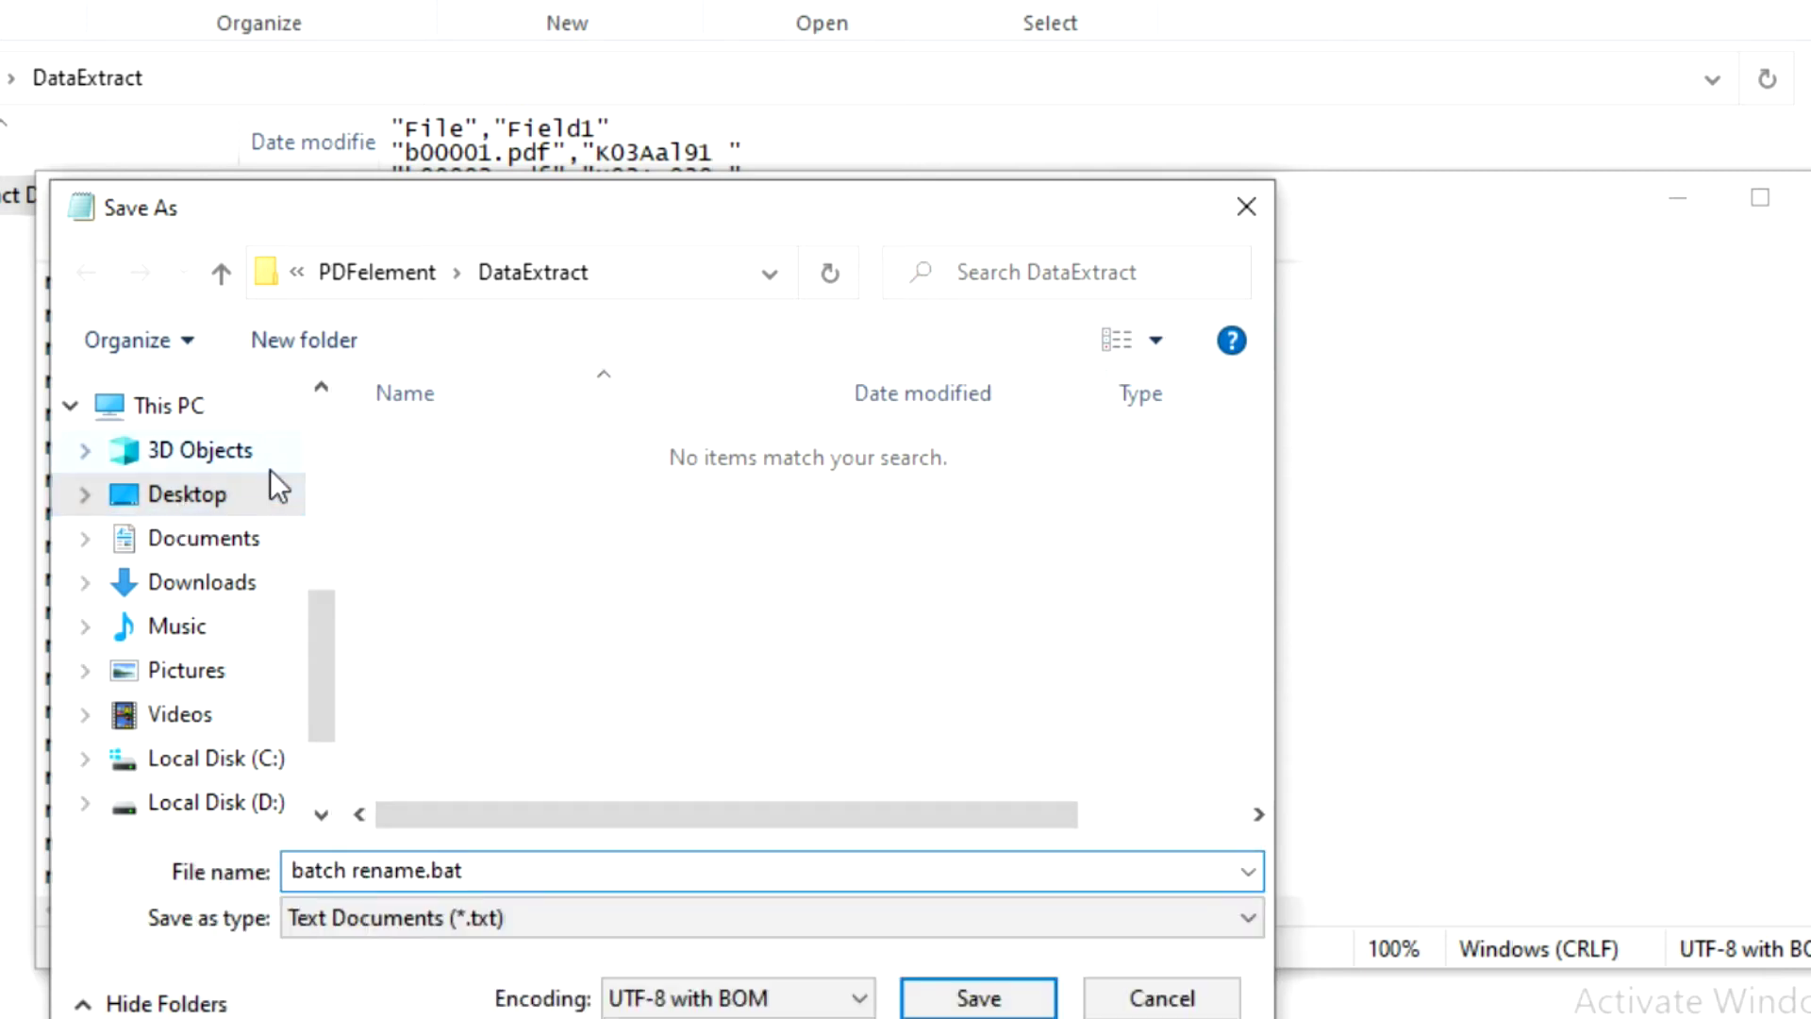
pyautogui.click(193, 491)
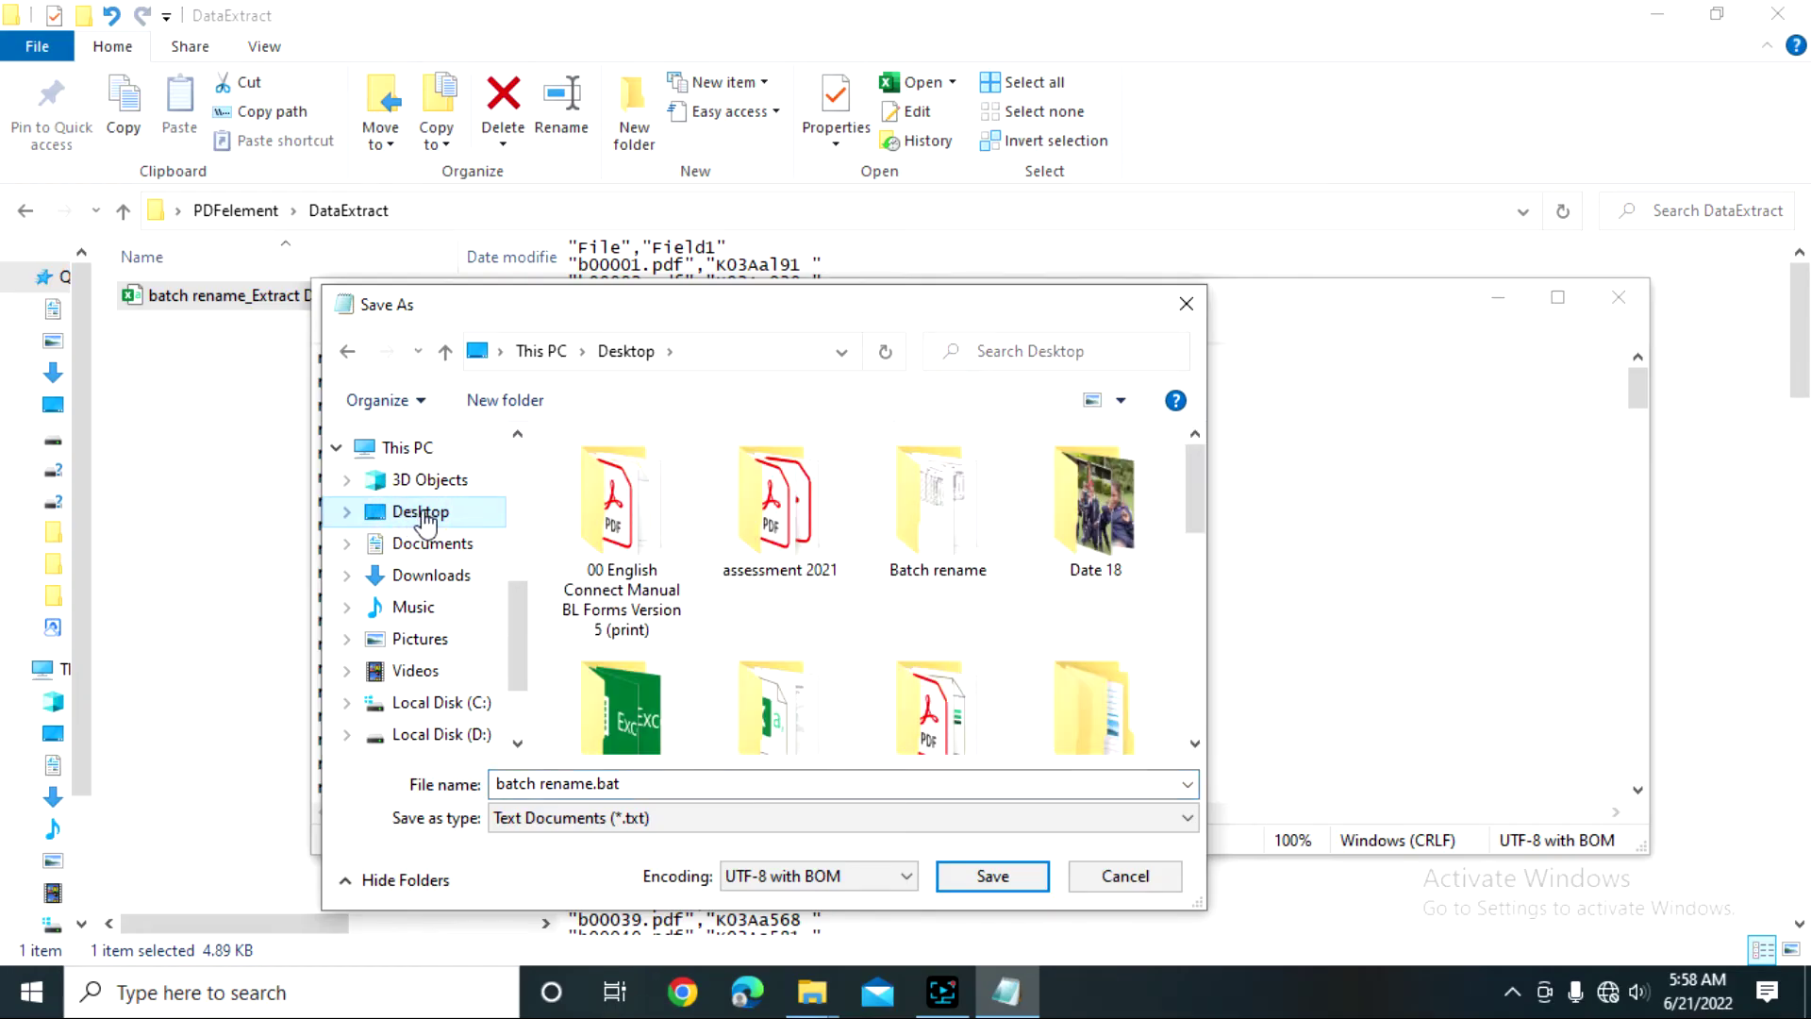
pyautogui.click(938, 509)
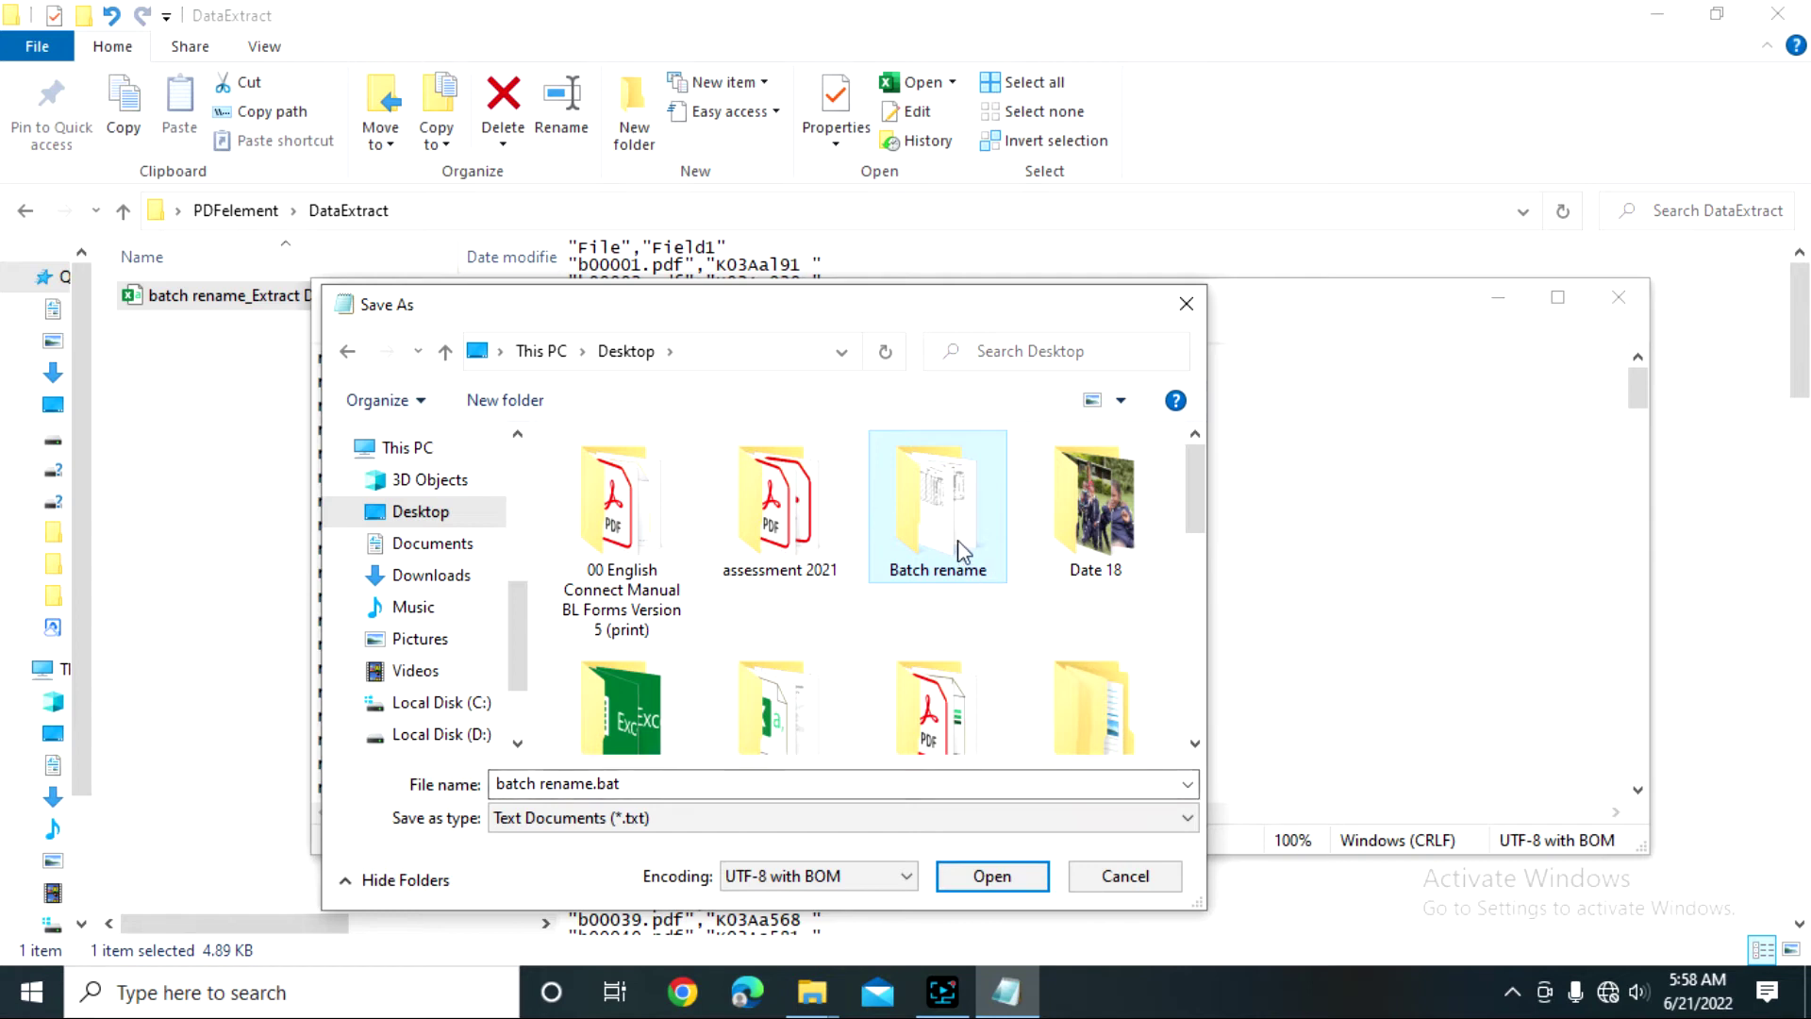
pyautogui.click(1003, 887)
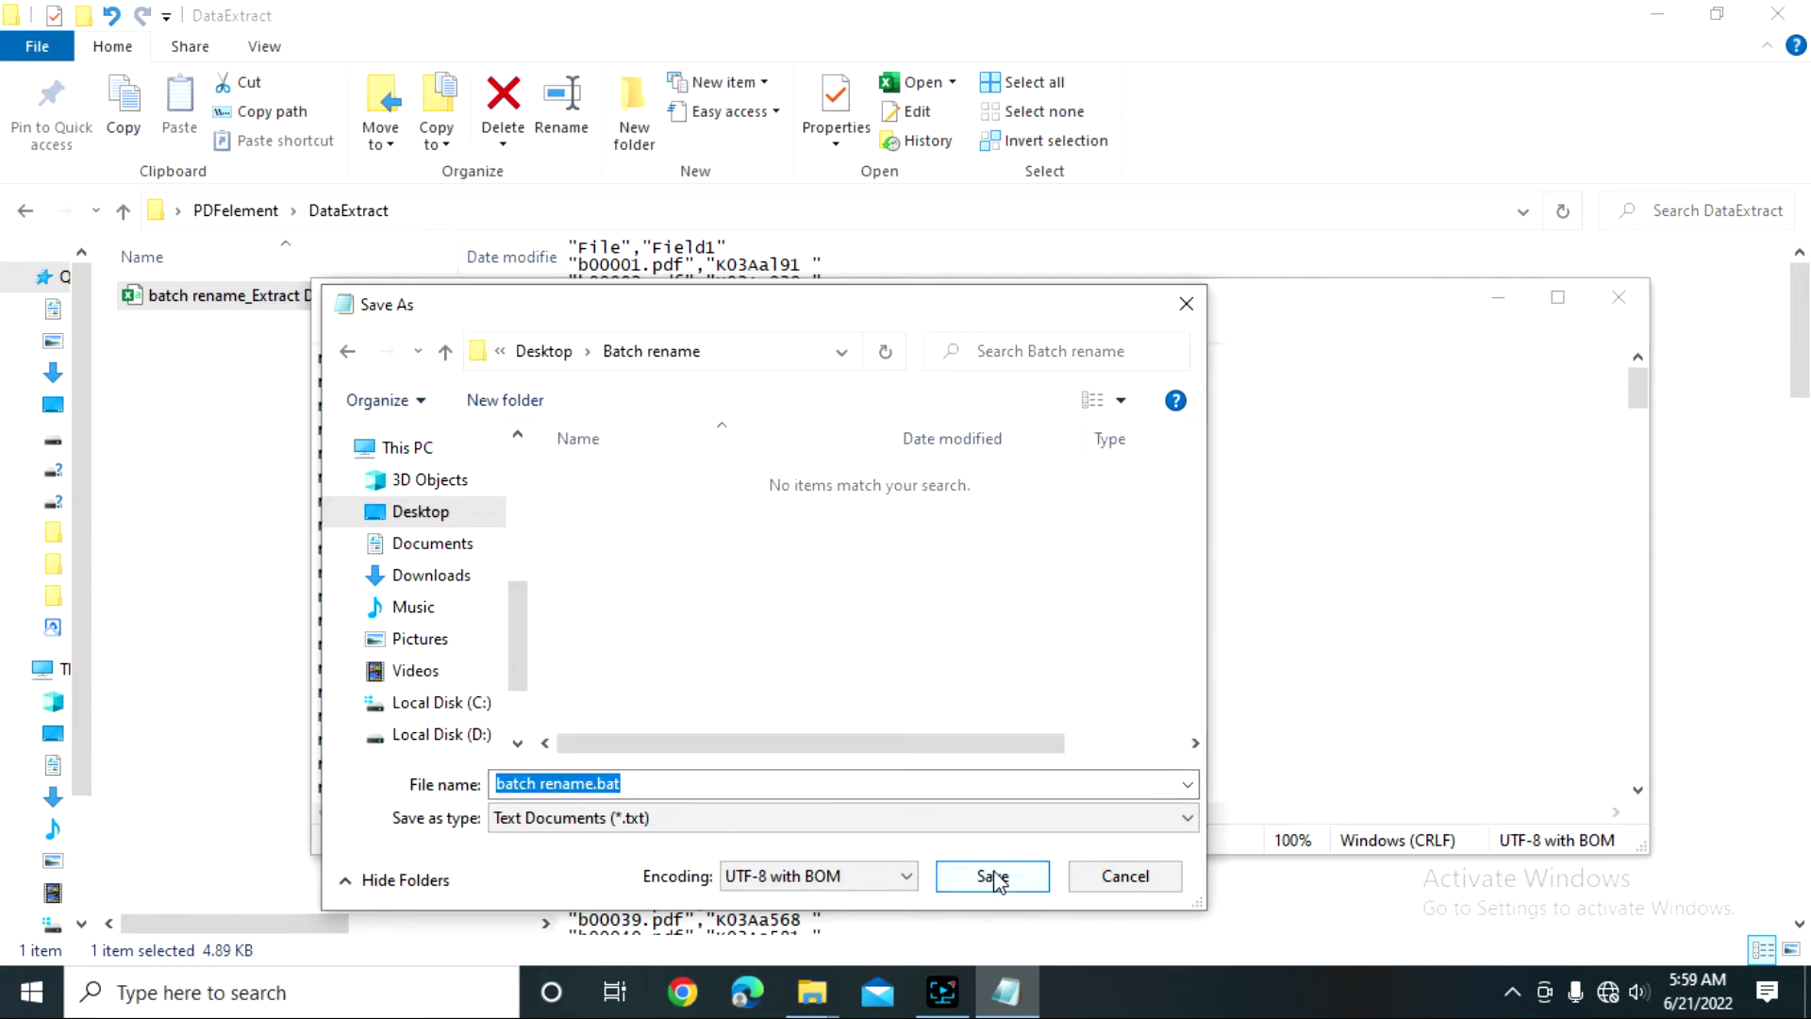
pyautogui.click(994, 877)
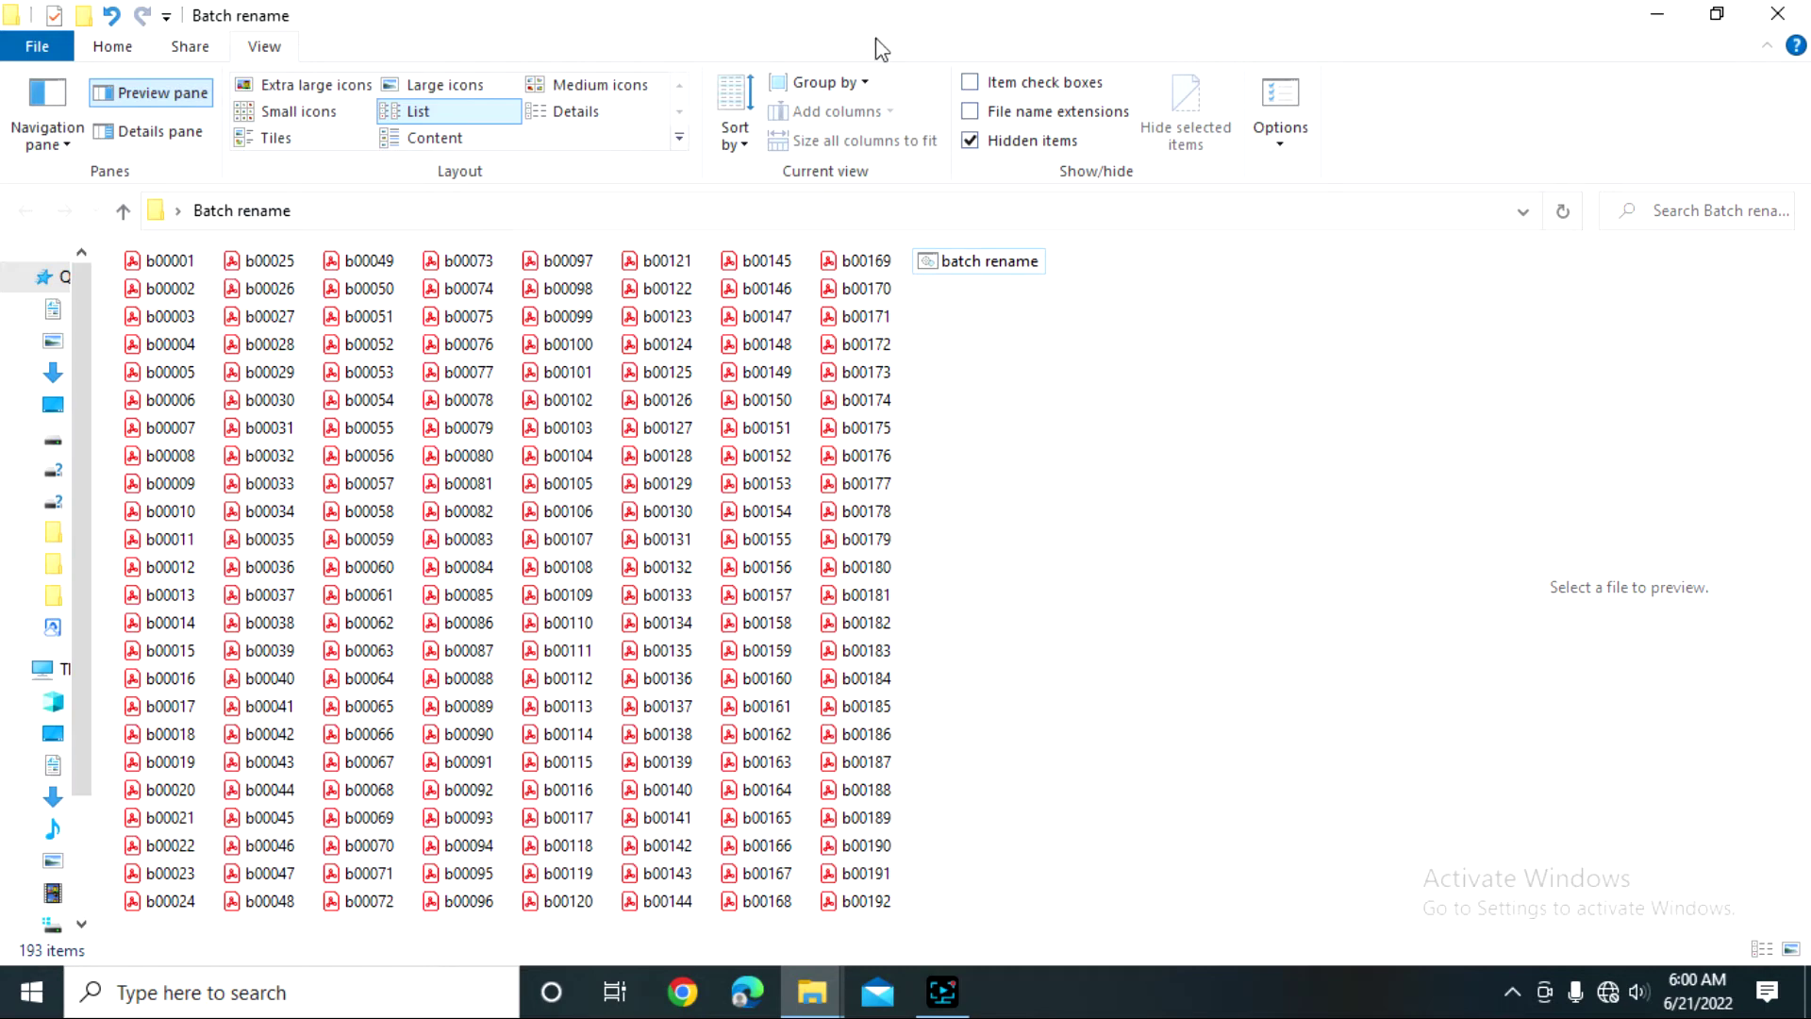
# - Run the batch rename file in the Batch rename folder and move its command window clear of the file list
pyautogui.click(970, 267)
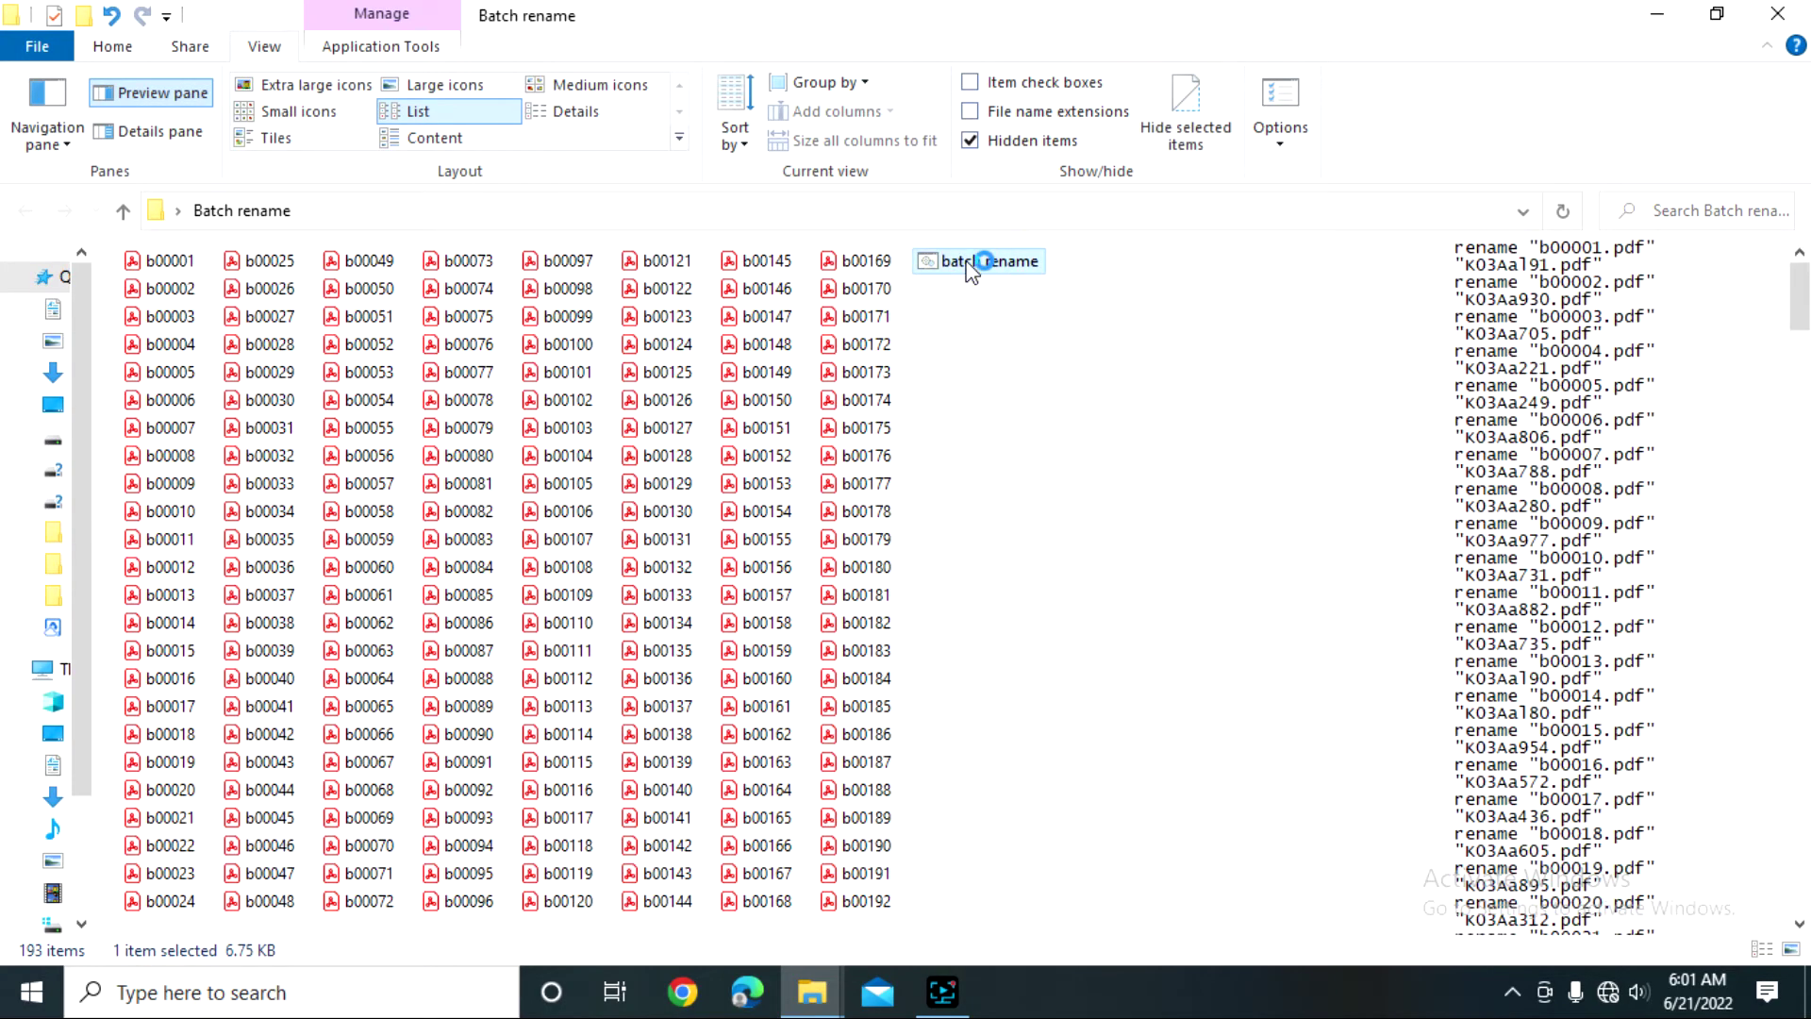
pyautogui.doubleClick(970, 267)
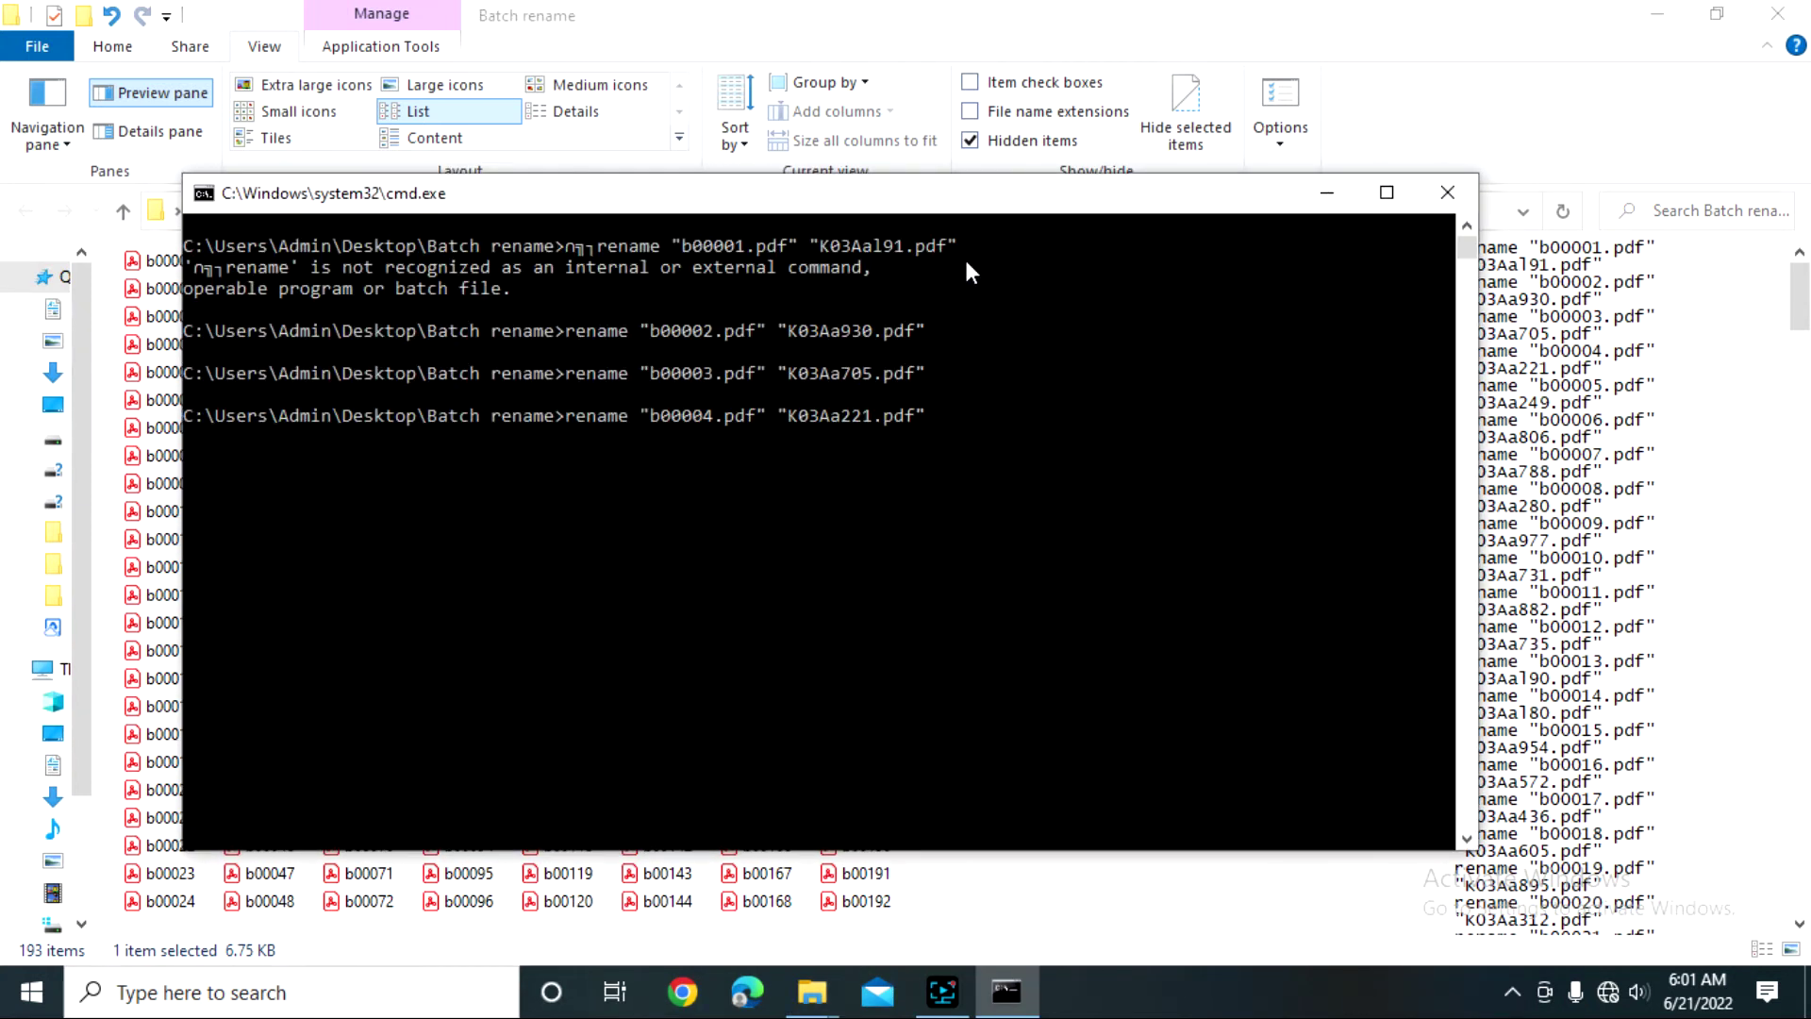
pyautogui.moveTo(964, 203); pyautogui.dragTo(1344, 172)
pyautogui.moveTo(1224, 149); pyautogui.dragTo(1643, 136)
pyautogui.moveTo(1531, 134); pyautogui.dragTo(1578, 123)
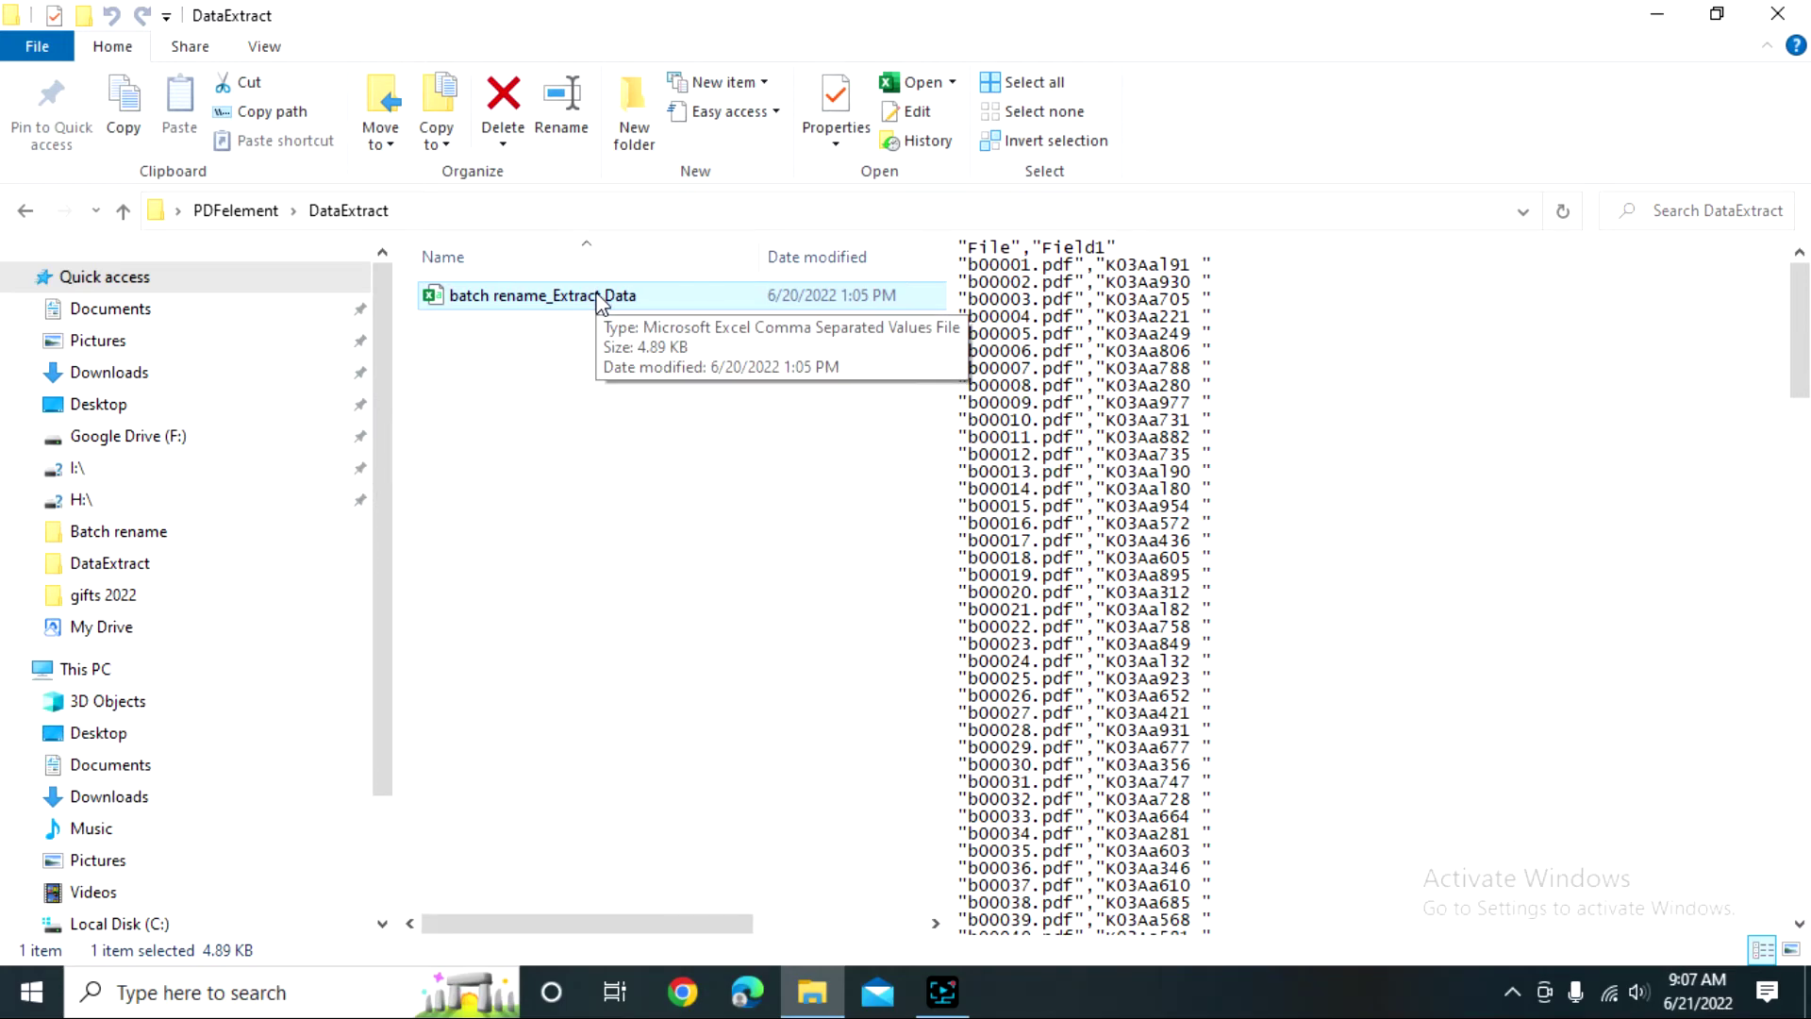
# - Open the batch rename_Extract Data file, head column A "old name" and column B "New name", and widen column B
pyautogui.doubleClick(598, 297)
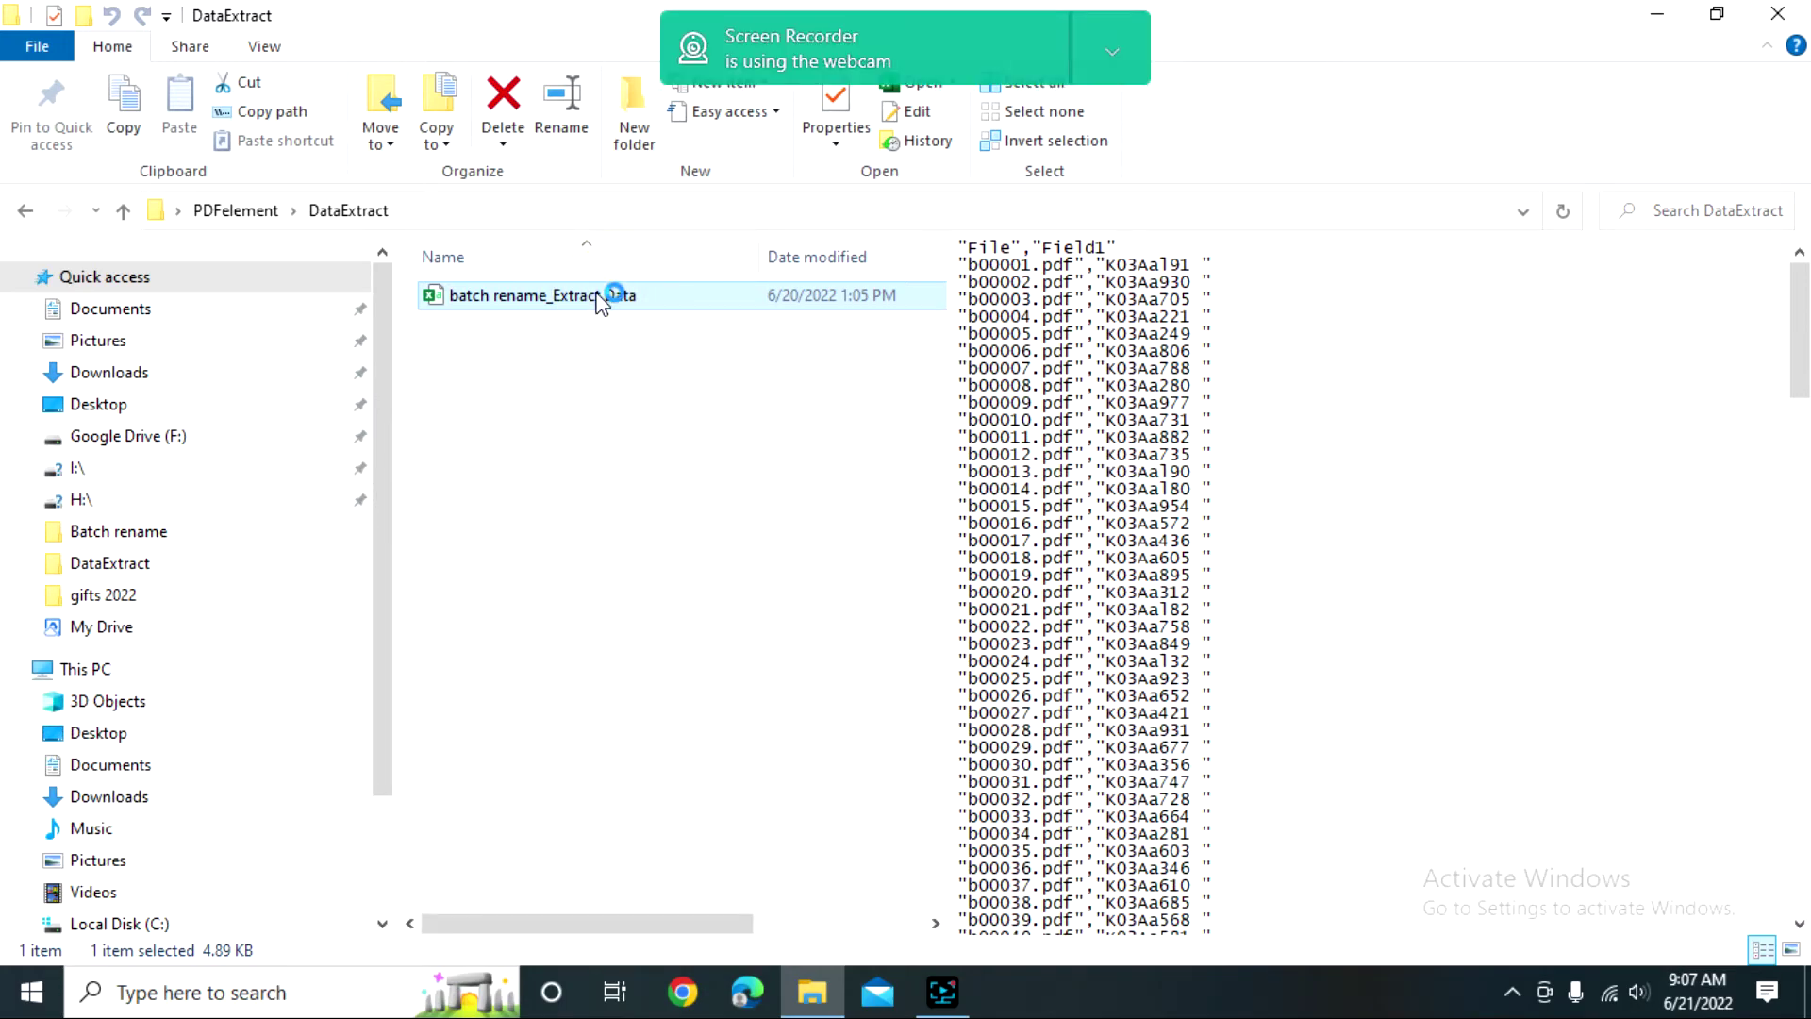
pyautogui.write('old name')
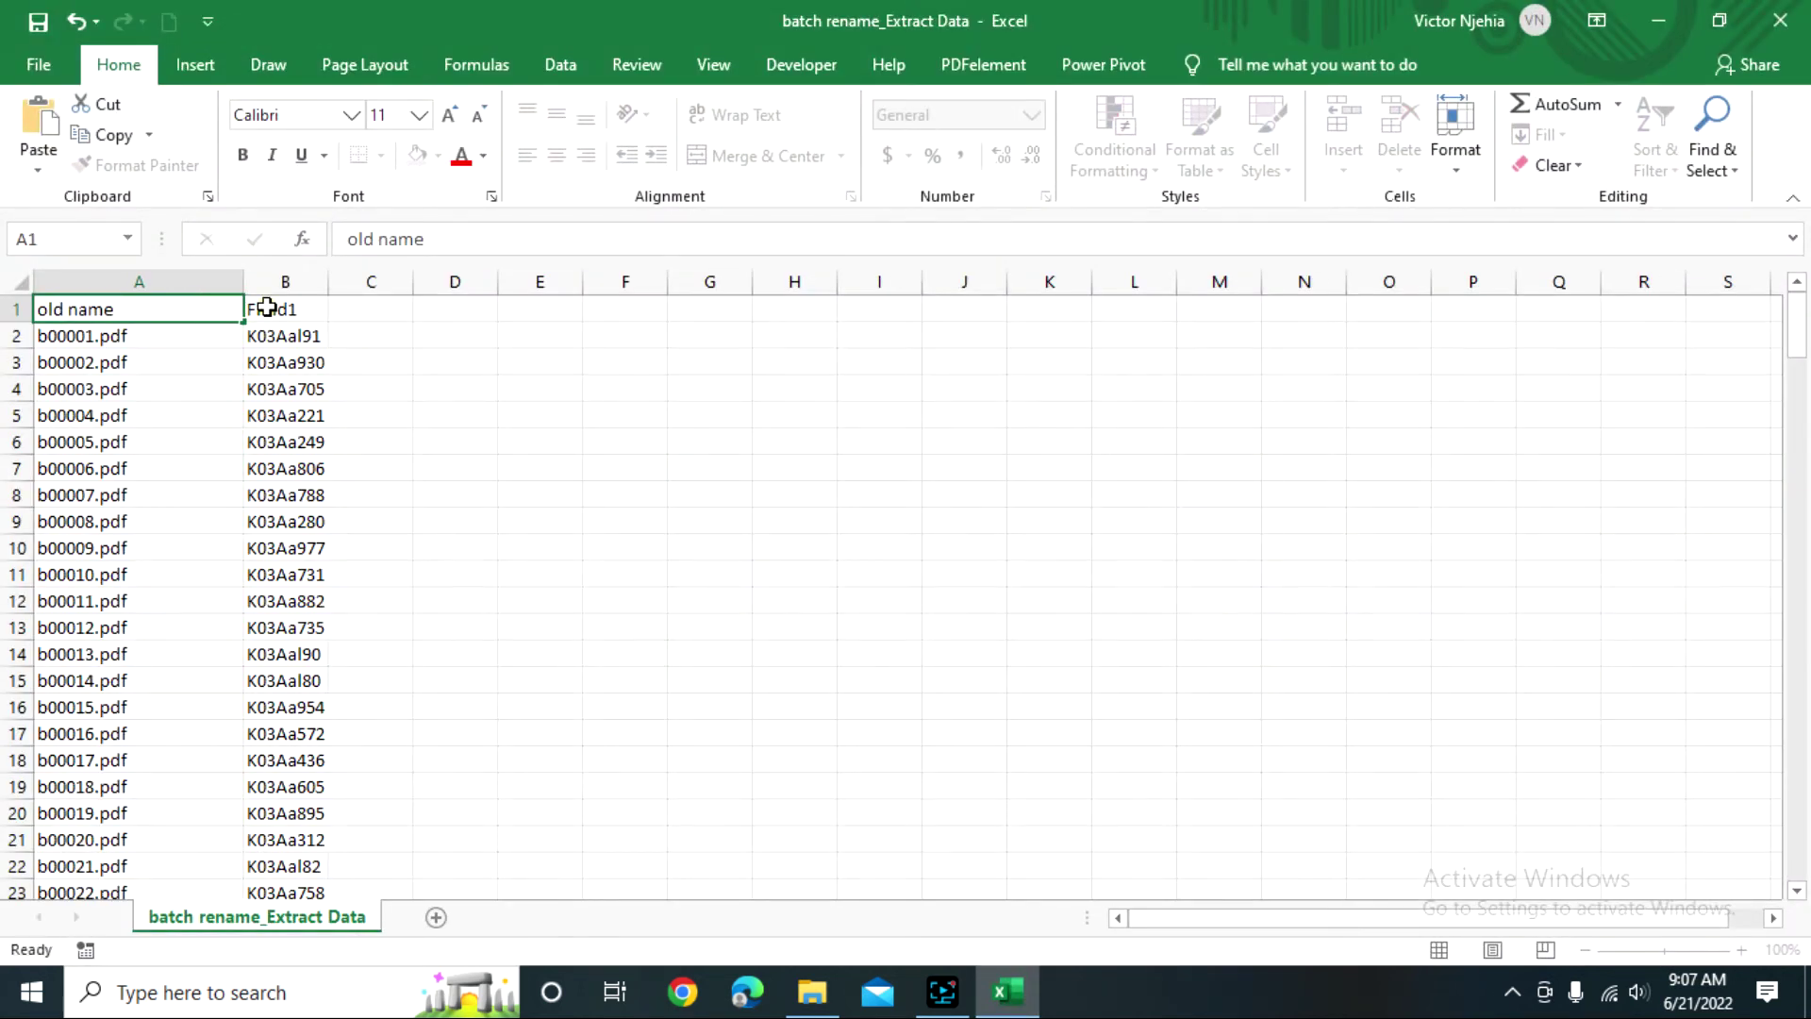
pyautogui.click(267, 306)
pyautogui.write('New nam')
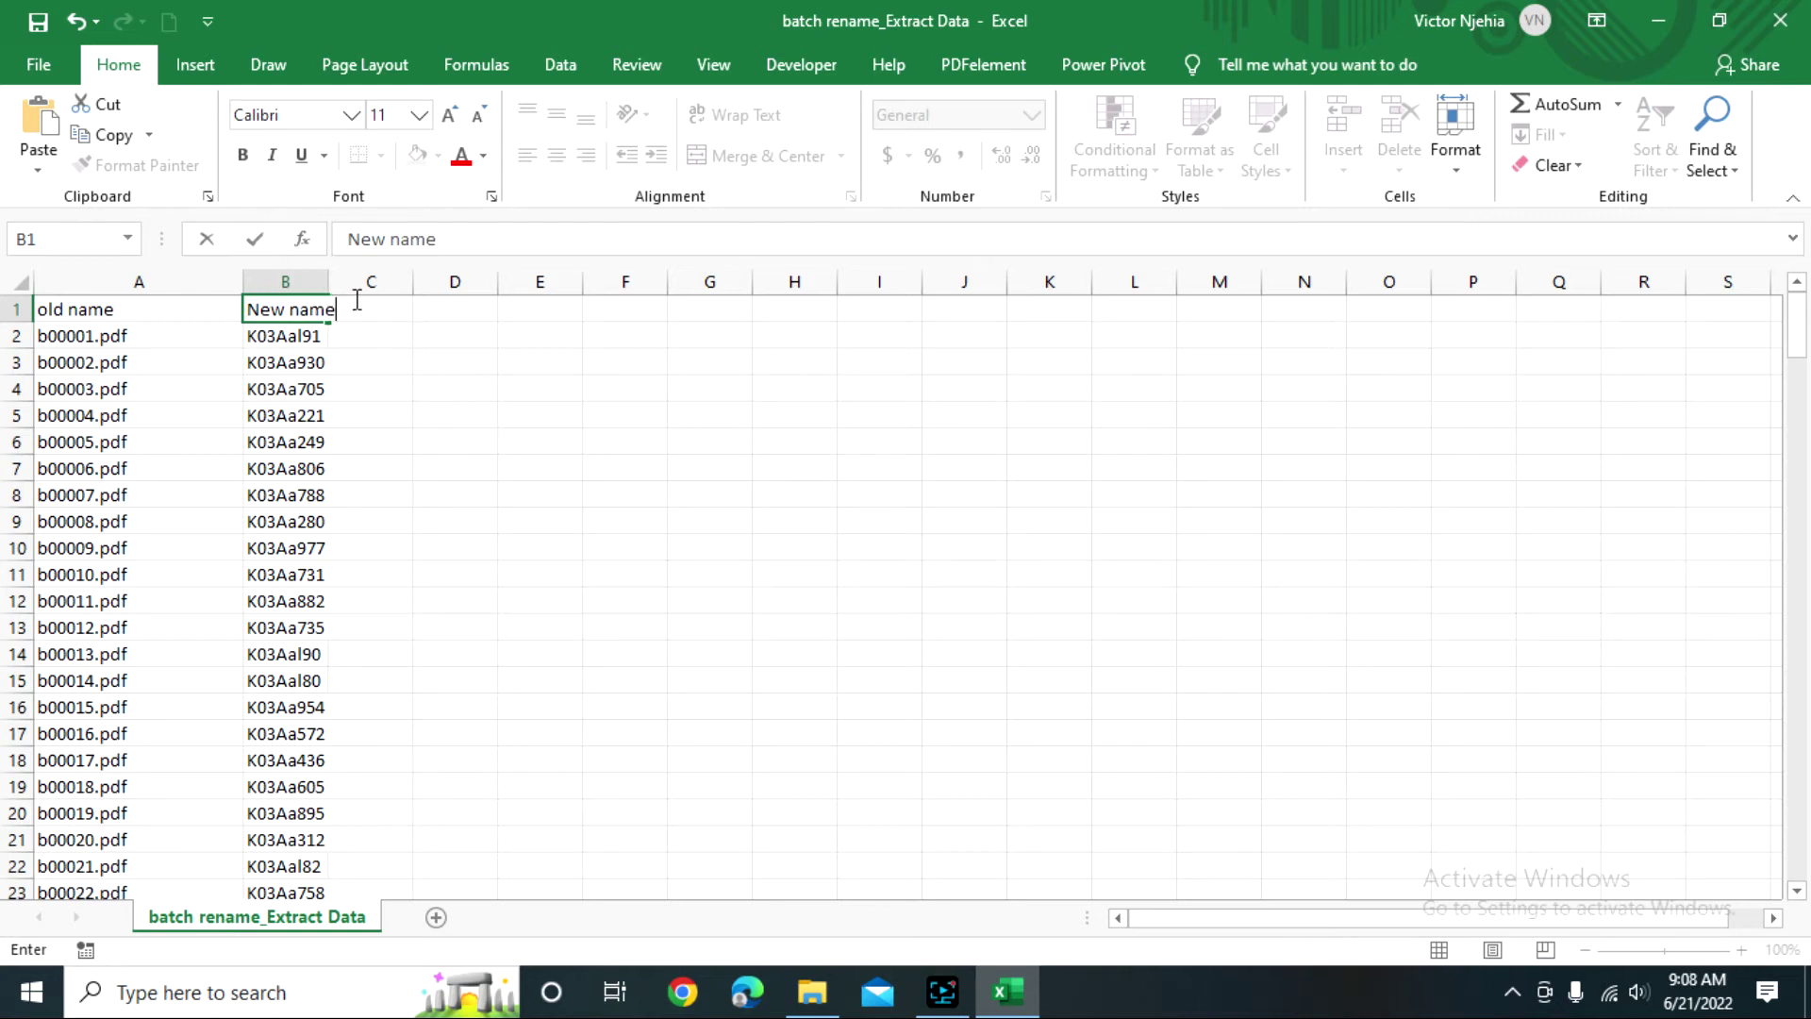
pyautogui.click(359, 335)
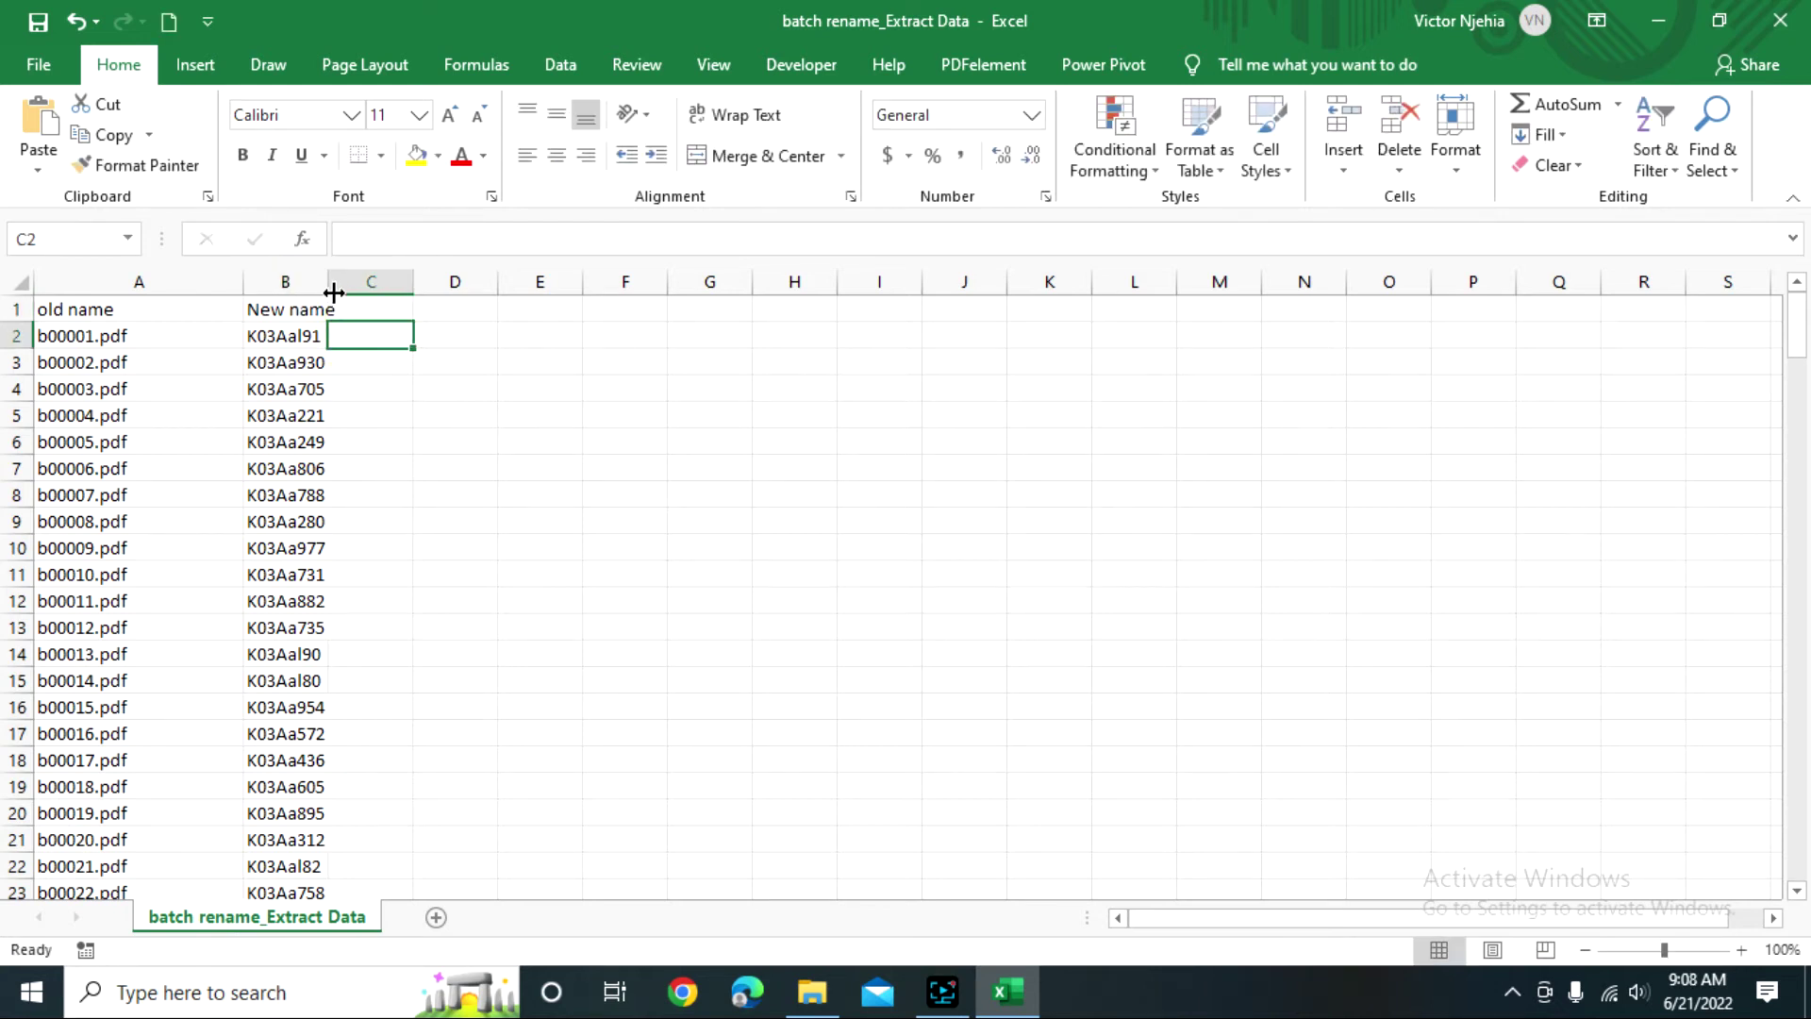
pyautogui.moveTo(328, 283); pyautogui.dragTo(381, 284)
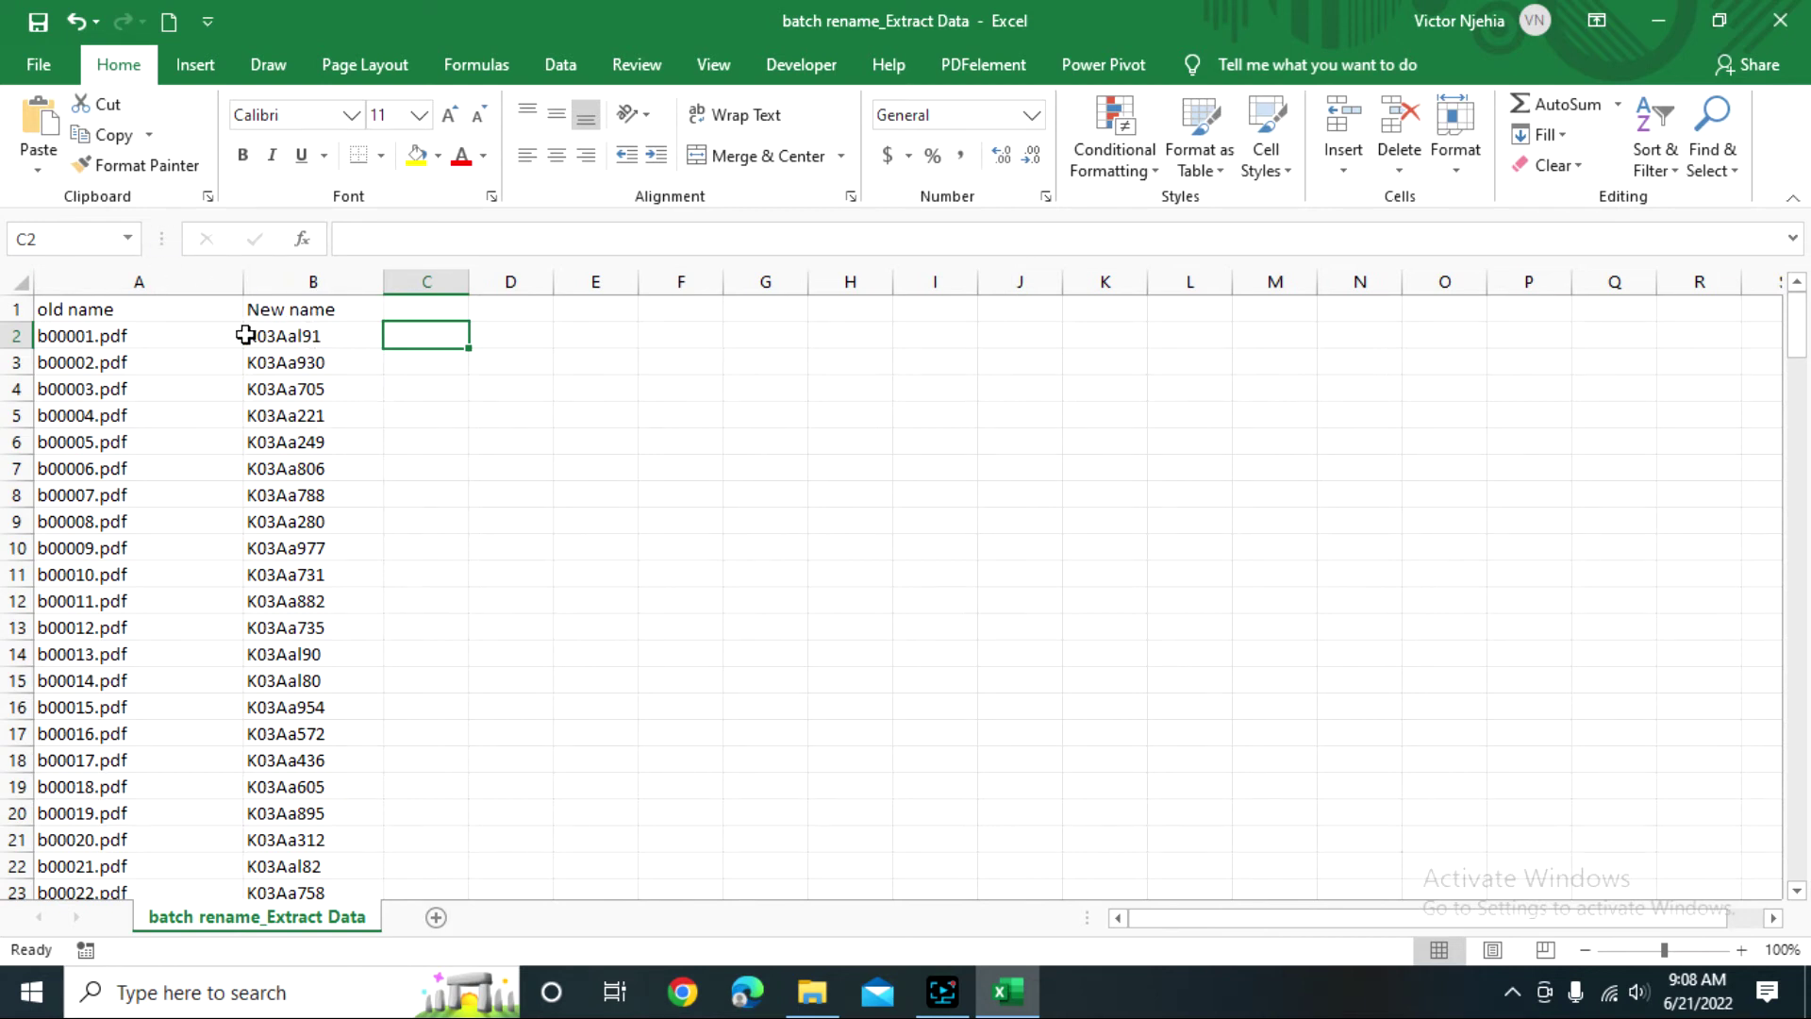
# - Replace every space in the sheet with .pdf so the names in column B get a file extension
pyautogui.click(307, 336)
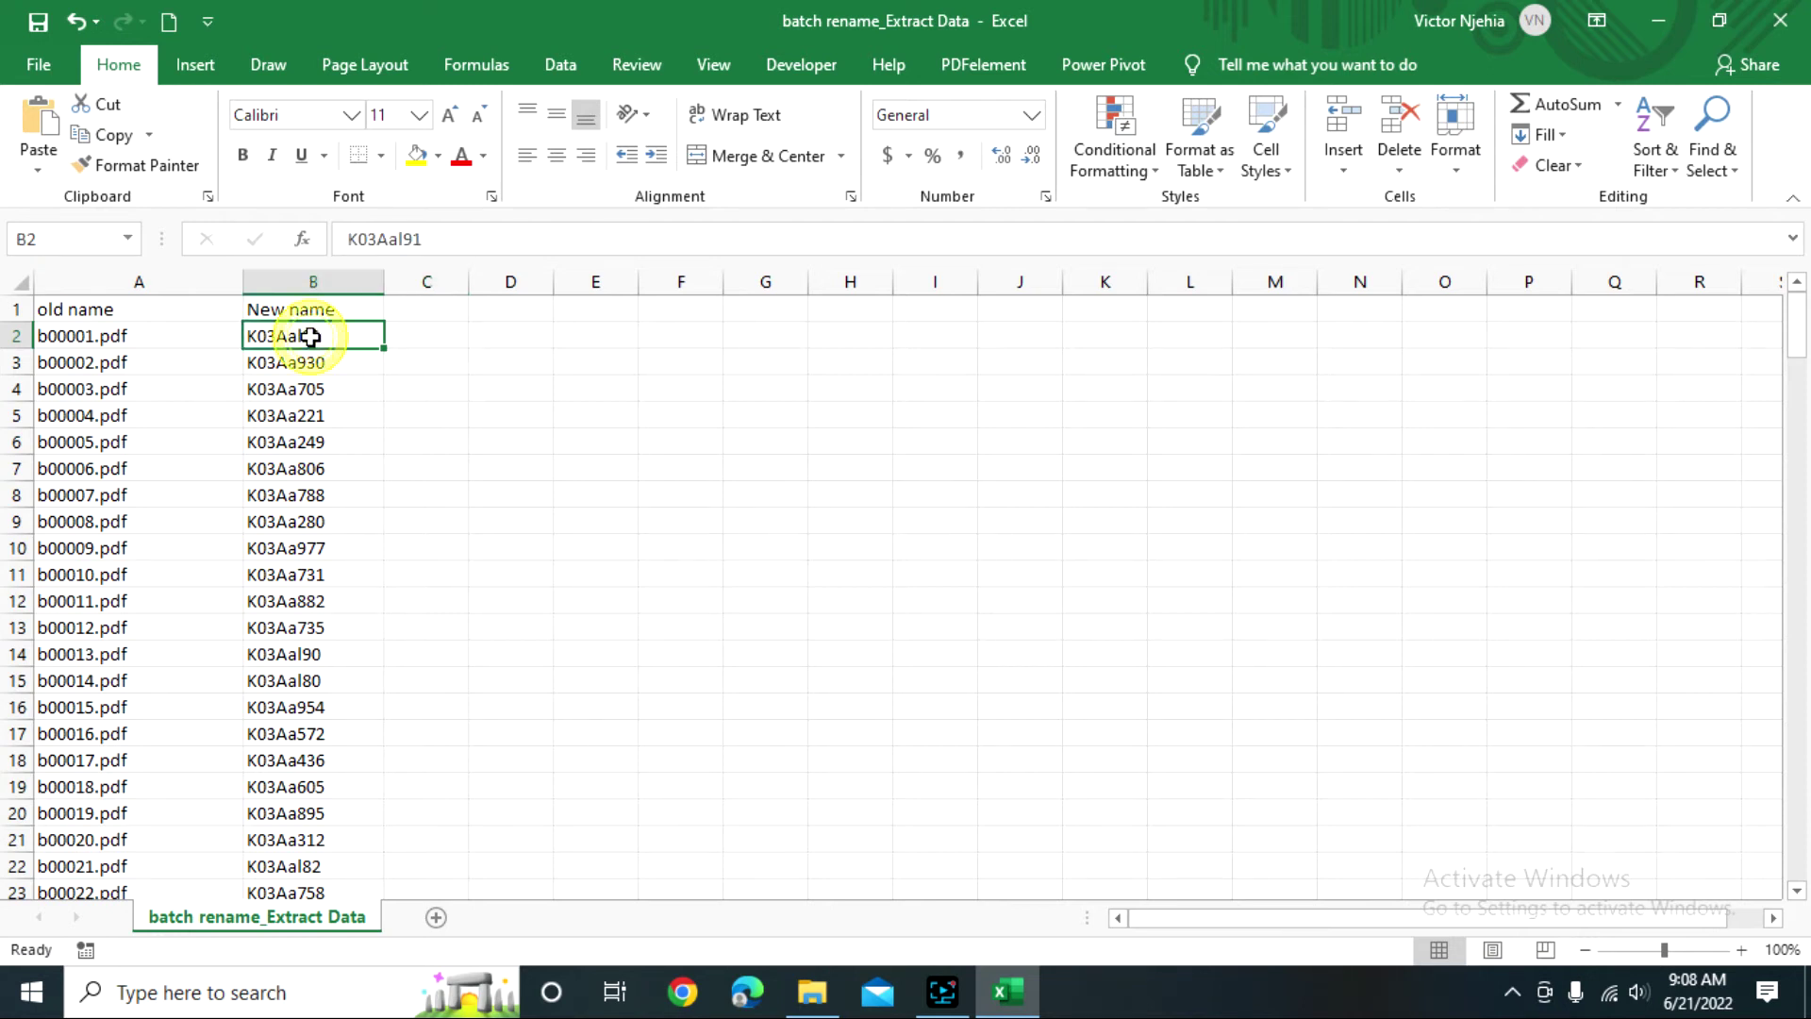
pyautogui.click(436, 240)
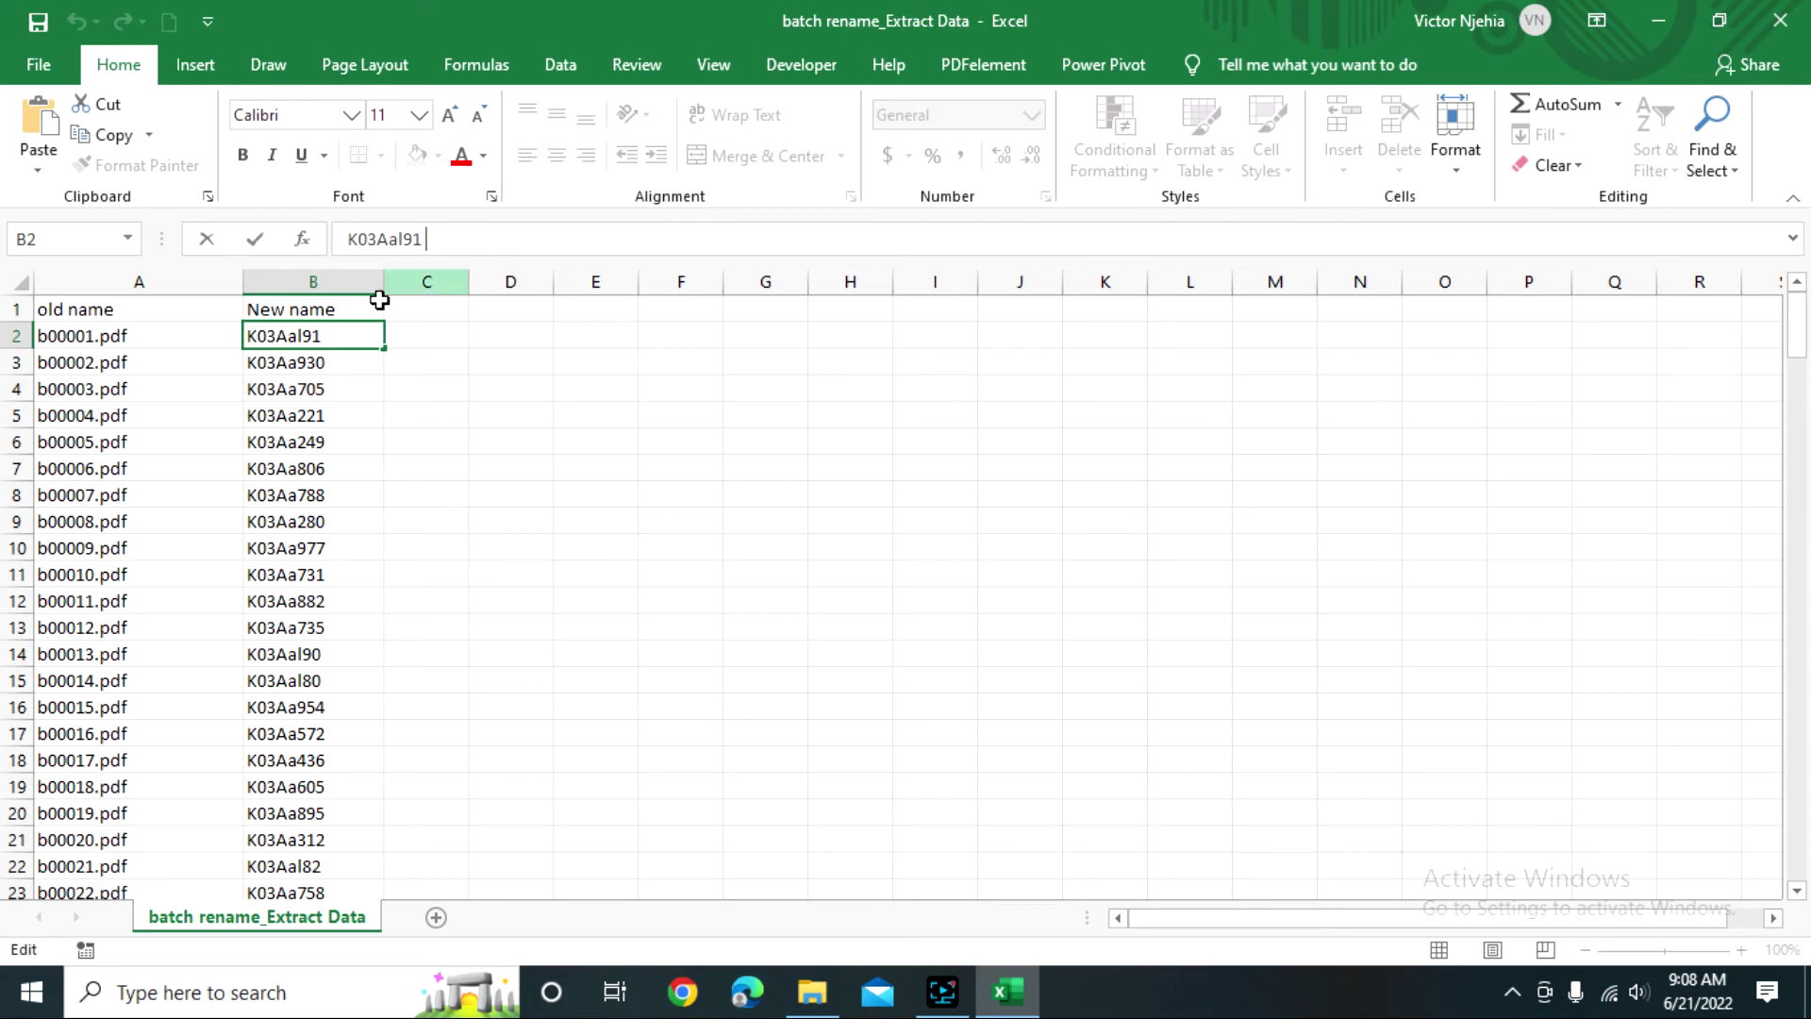
pyautogui.click(1723, 170)
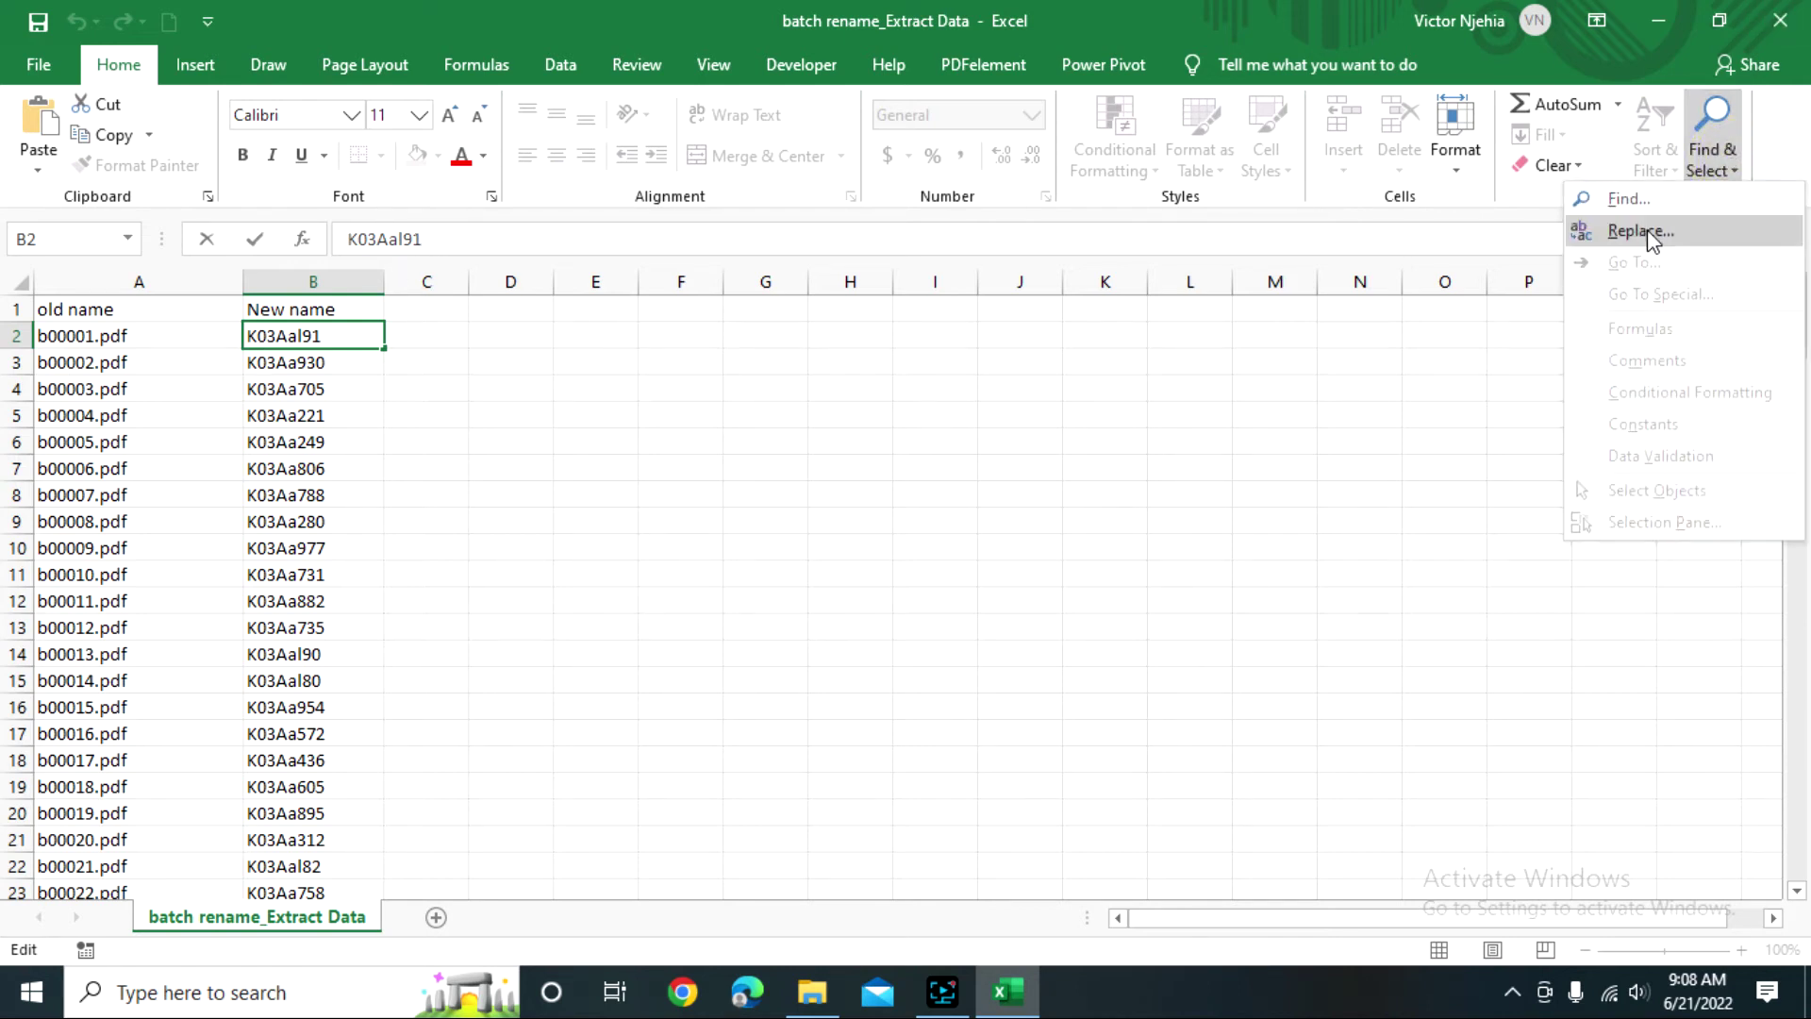
pyautogui.click(1647, 229)
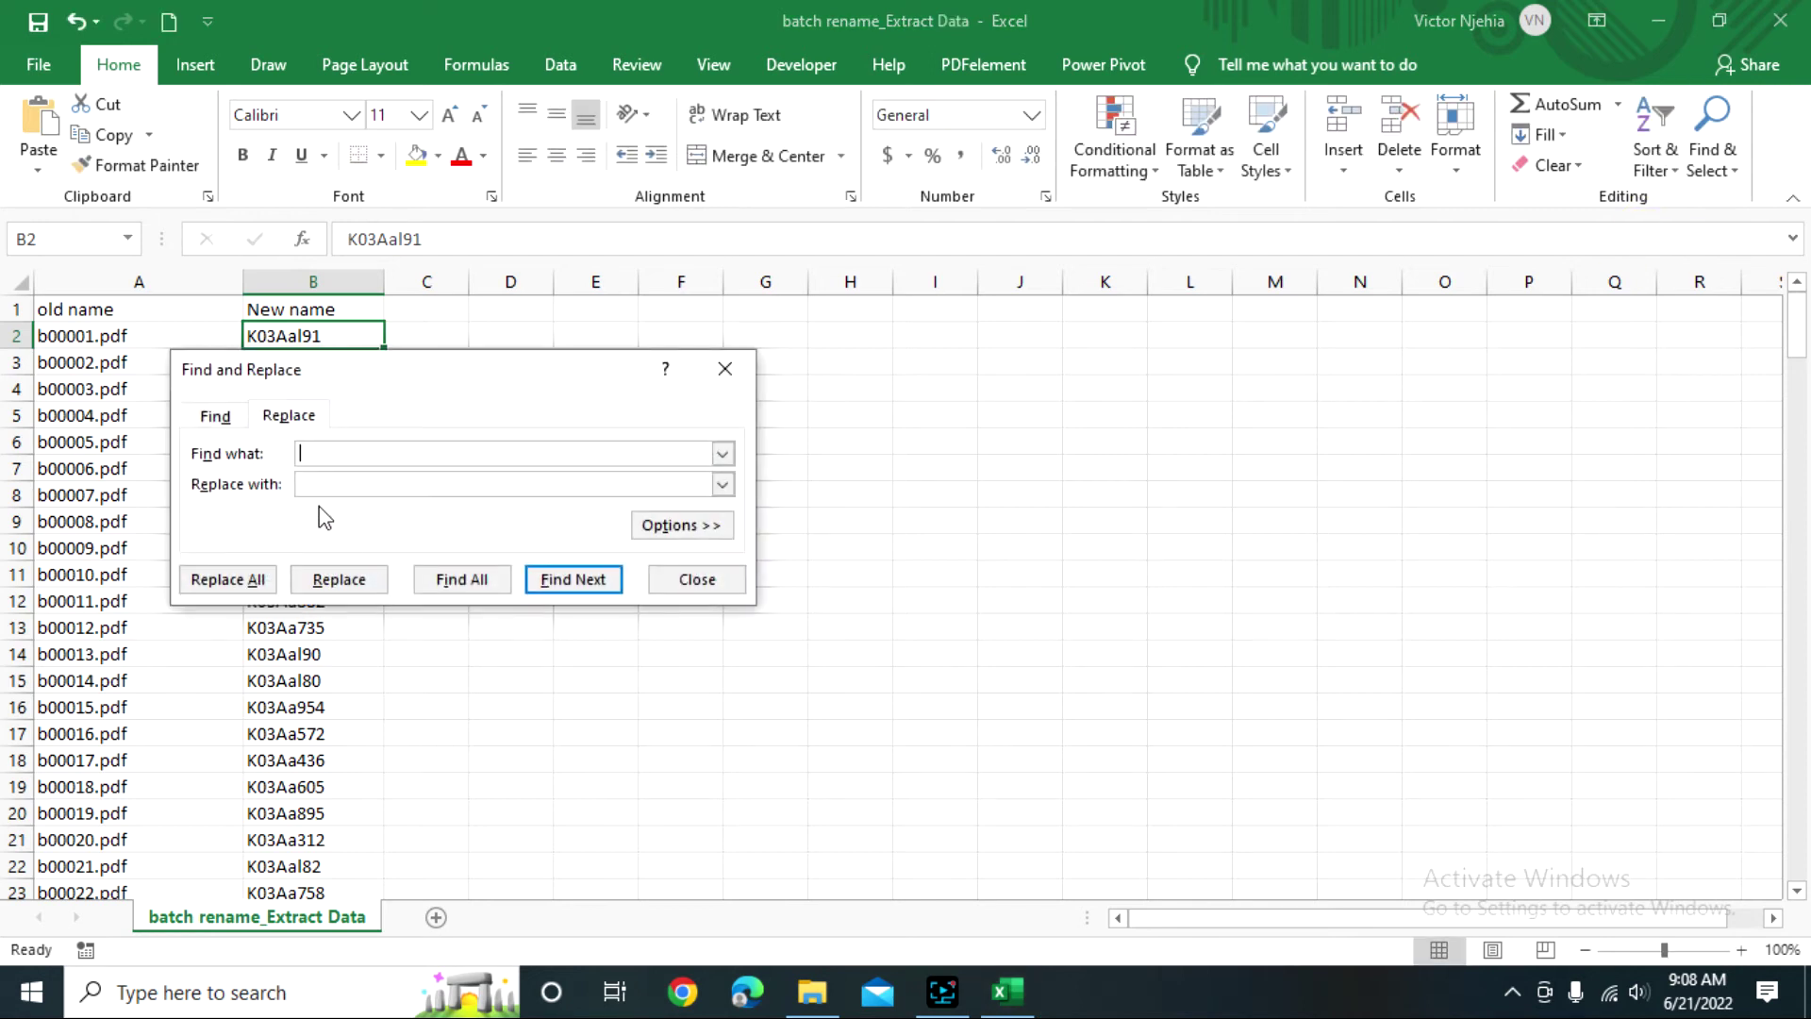
pyautogui.click(305, 482)
pyautogui.click(255, 582)
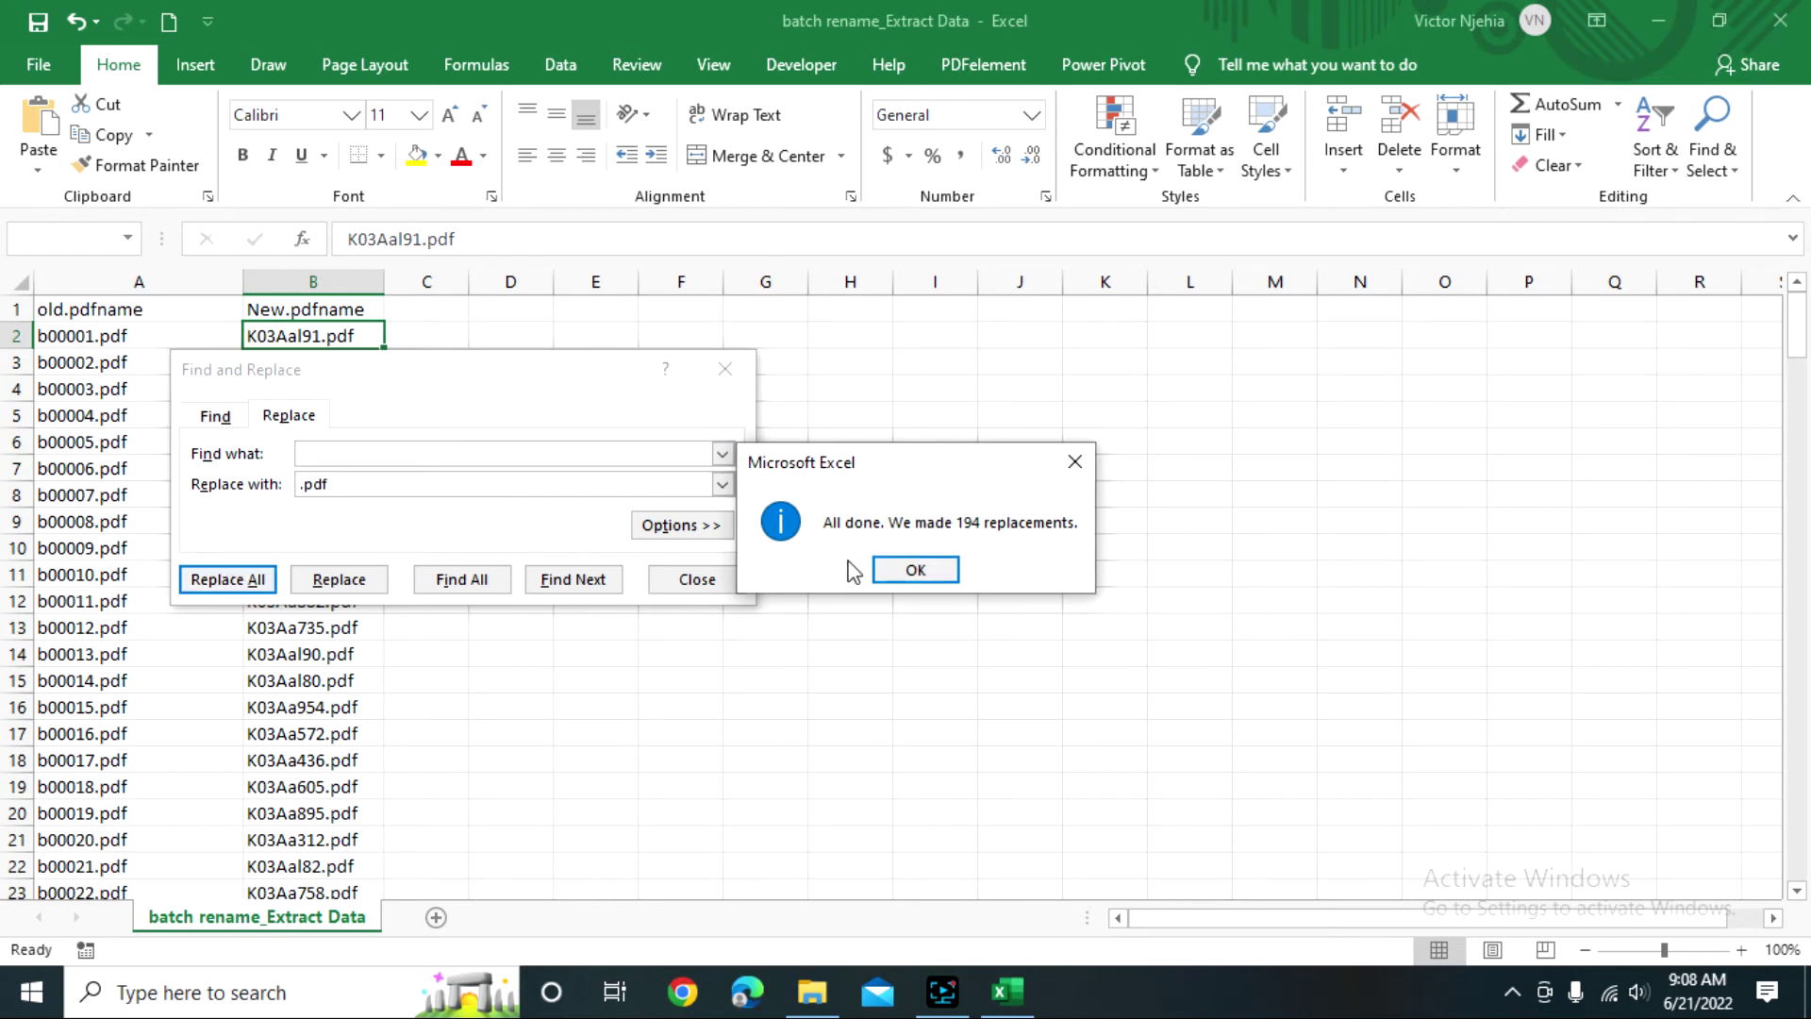
pyautogui.click(914, 569)
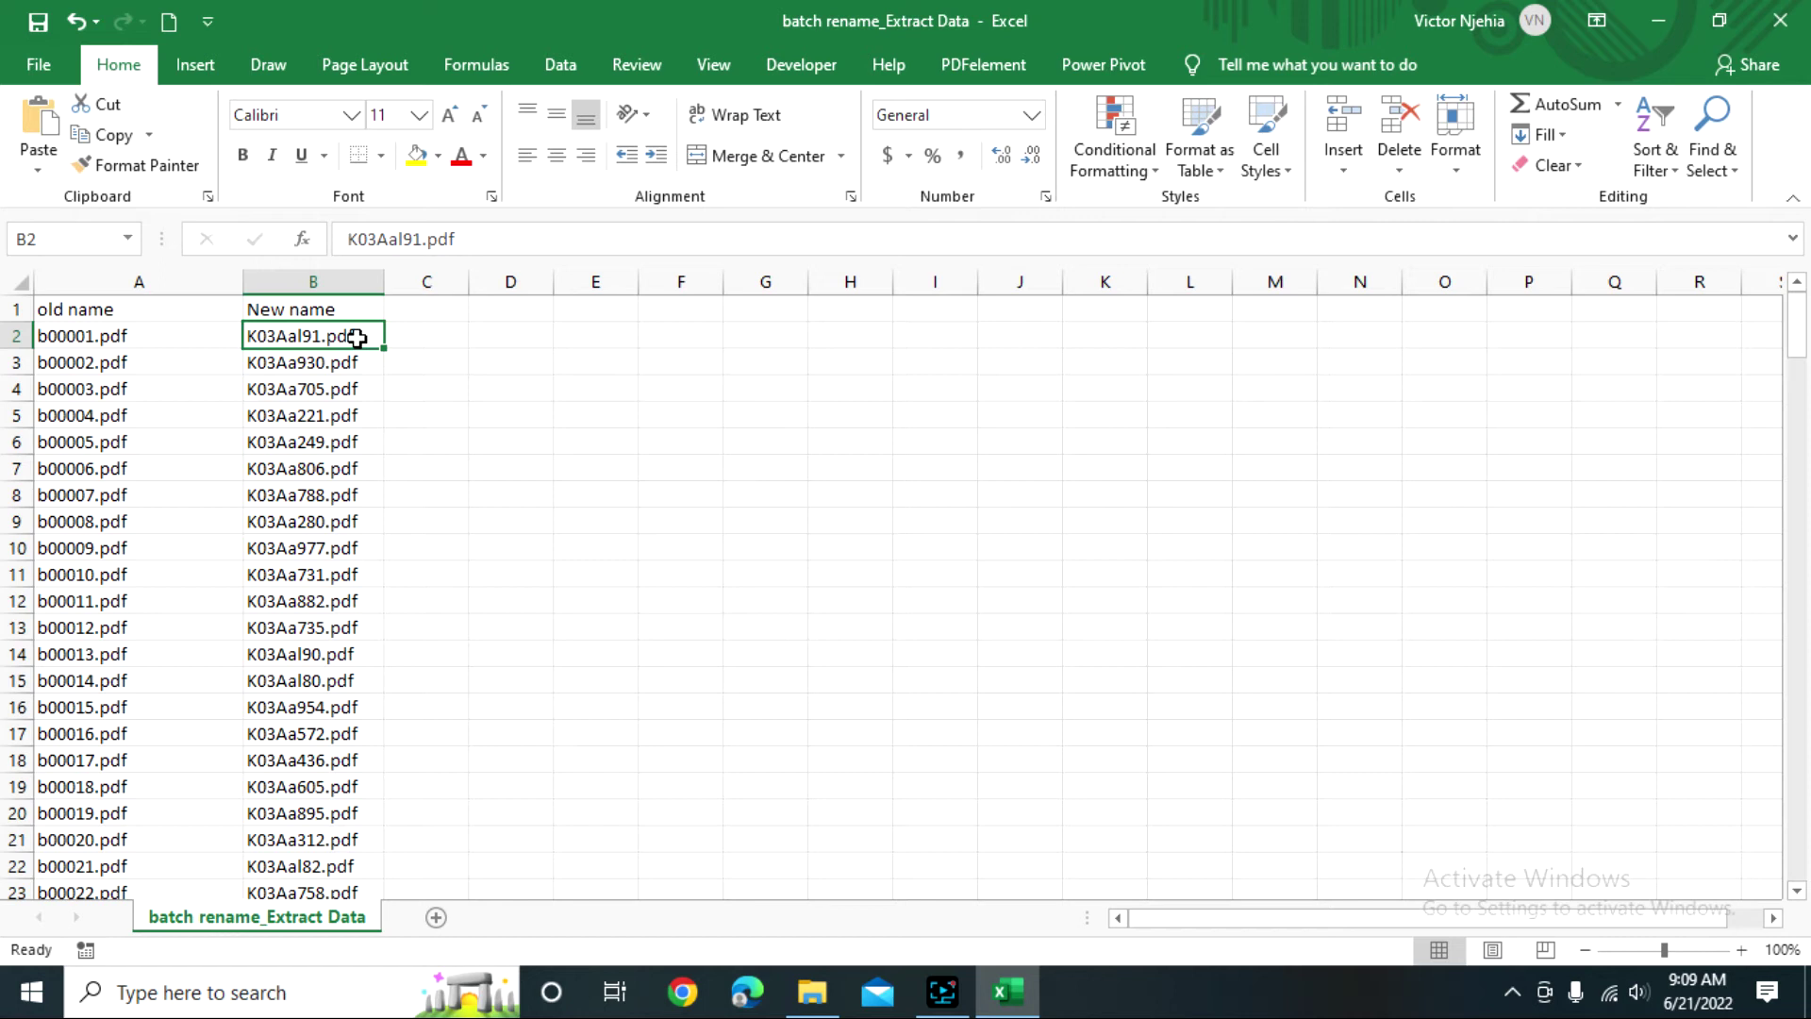
# - Remove the .pdf extension from the new name in cell B2
pyautogui.click(477, 242)
pyautogui.doubleClick(477, 242)
pyautogui.press('BackSpace')
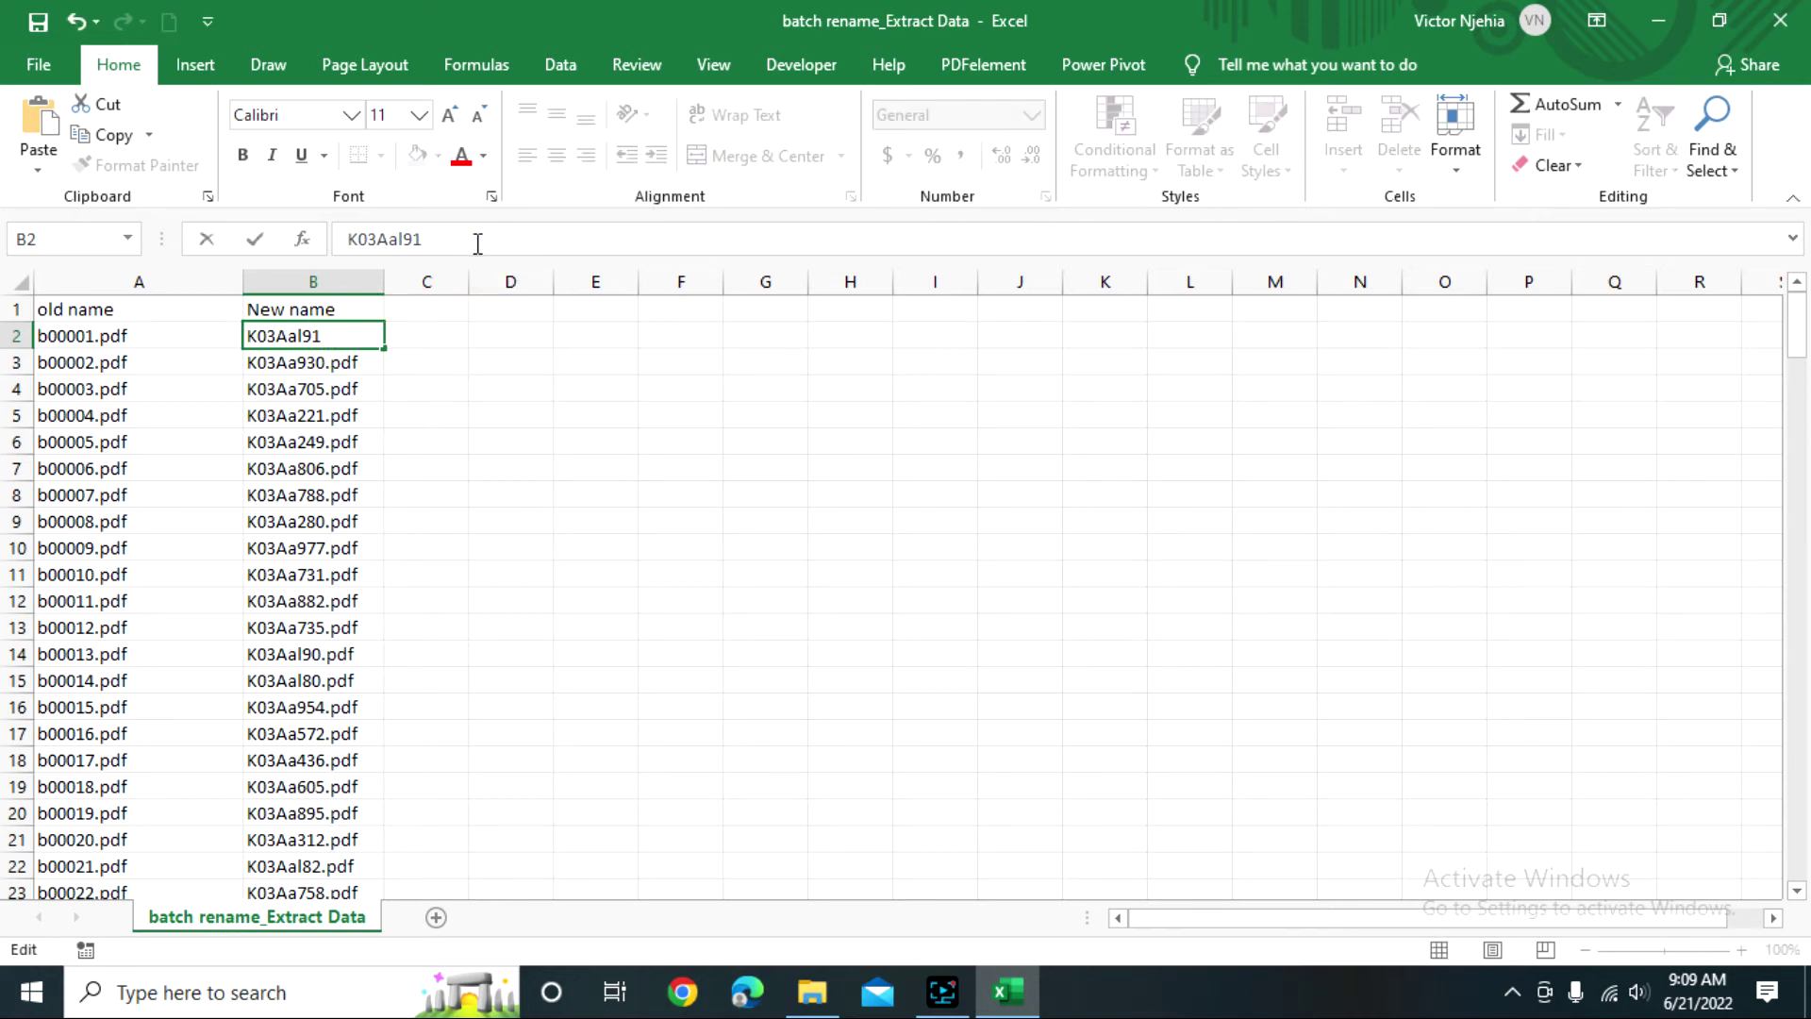
# - Enter the formula =B2&".pdf" in cell C2 to append the extension to the new name
pyautogui.click(436, 337)
pyautogui.write('=')
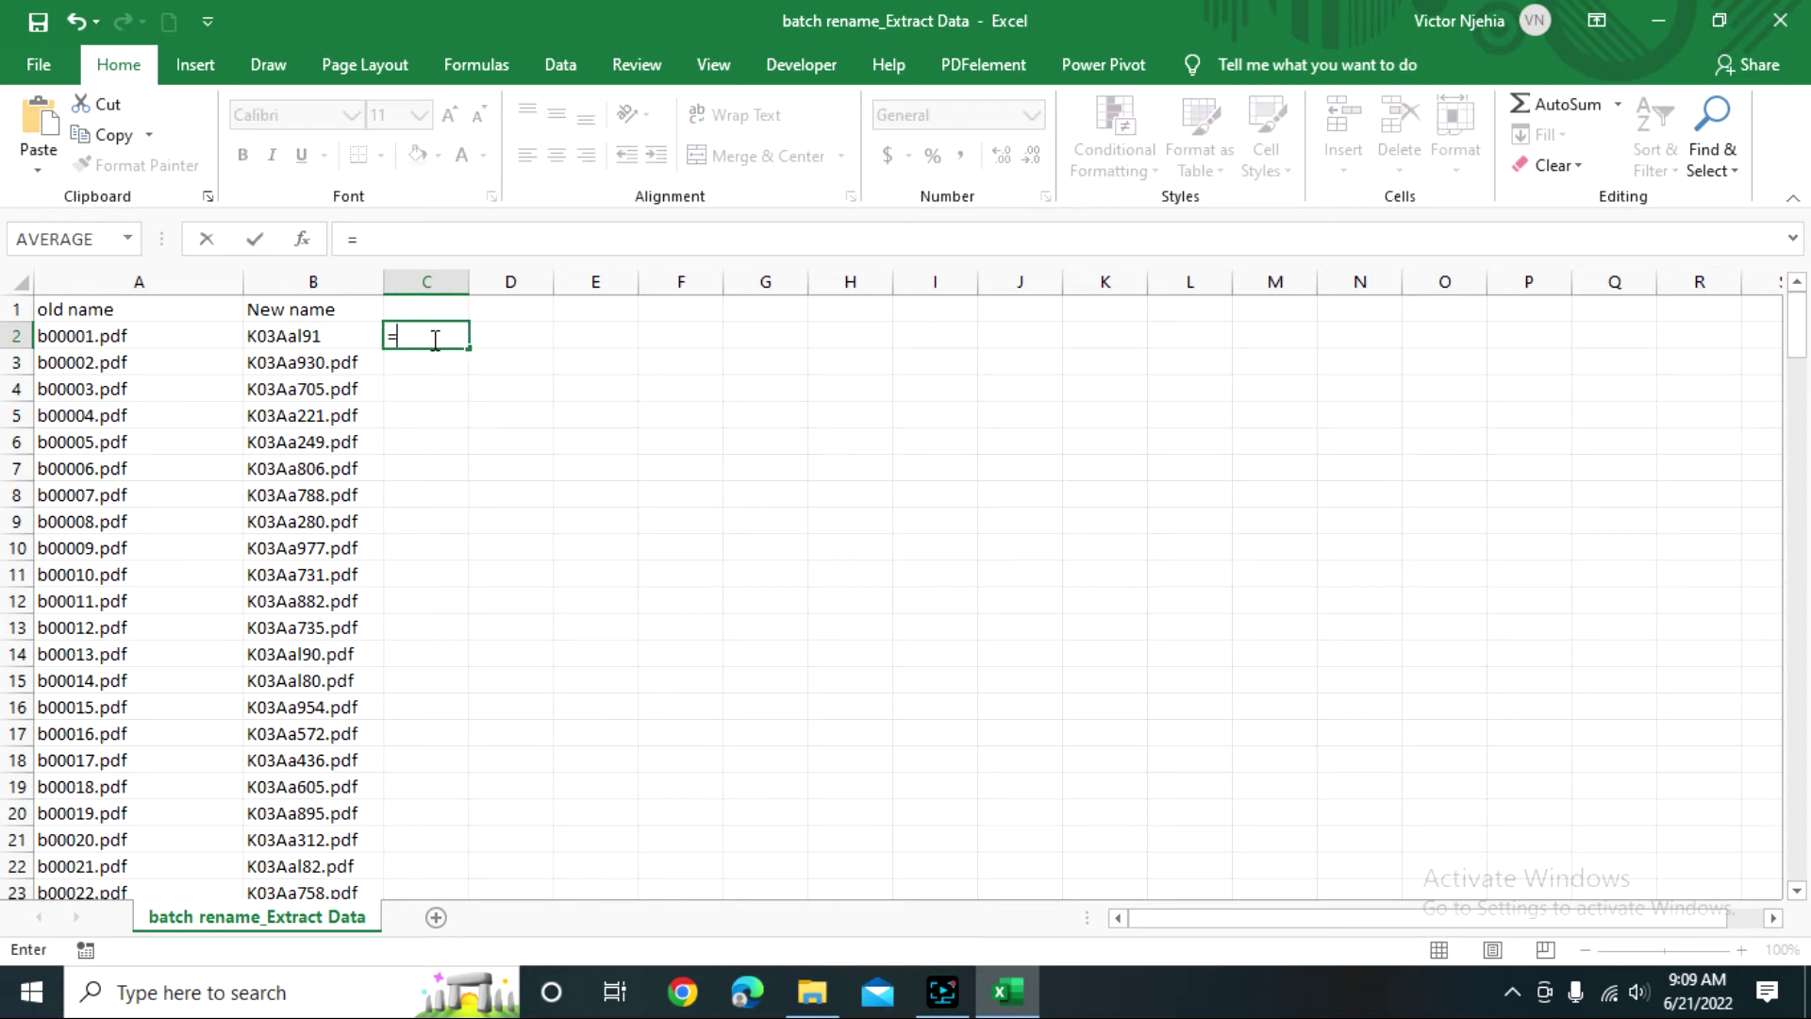
pyautogui.click(304, 336)
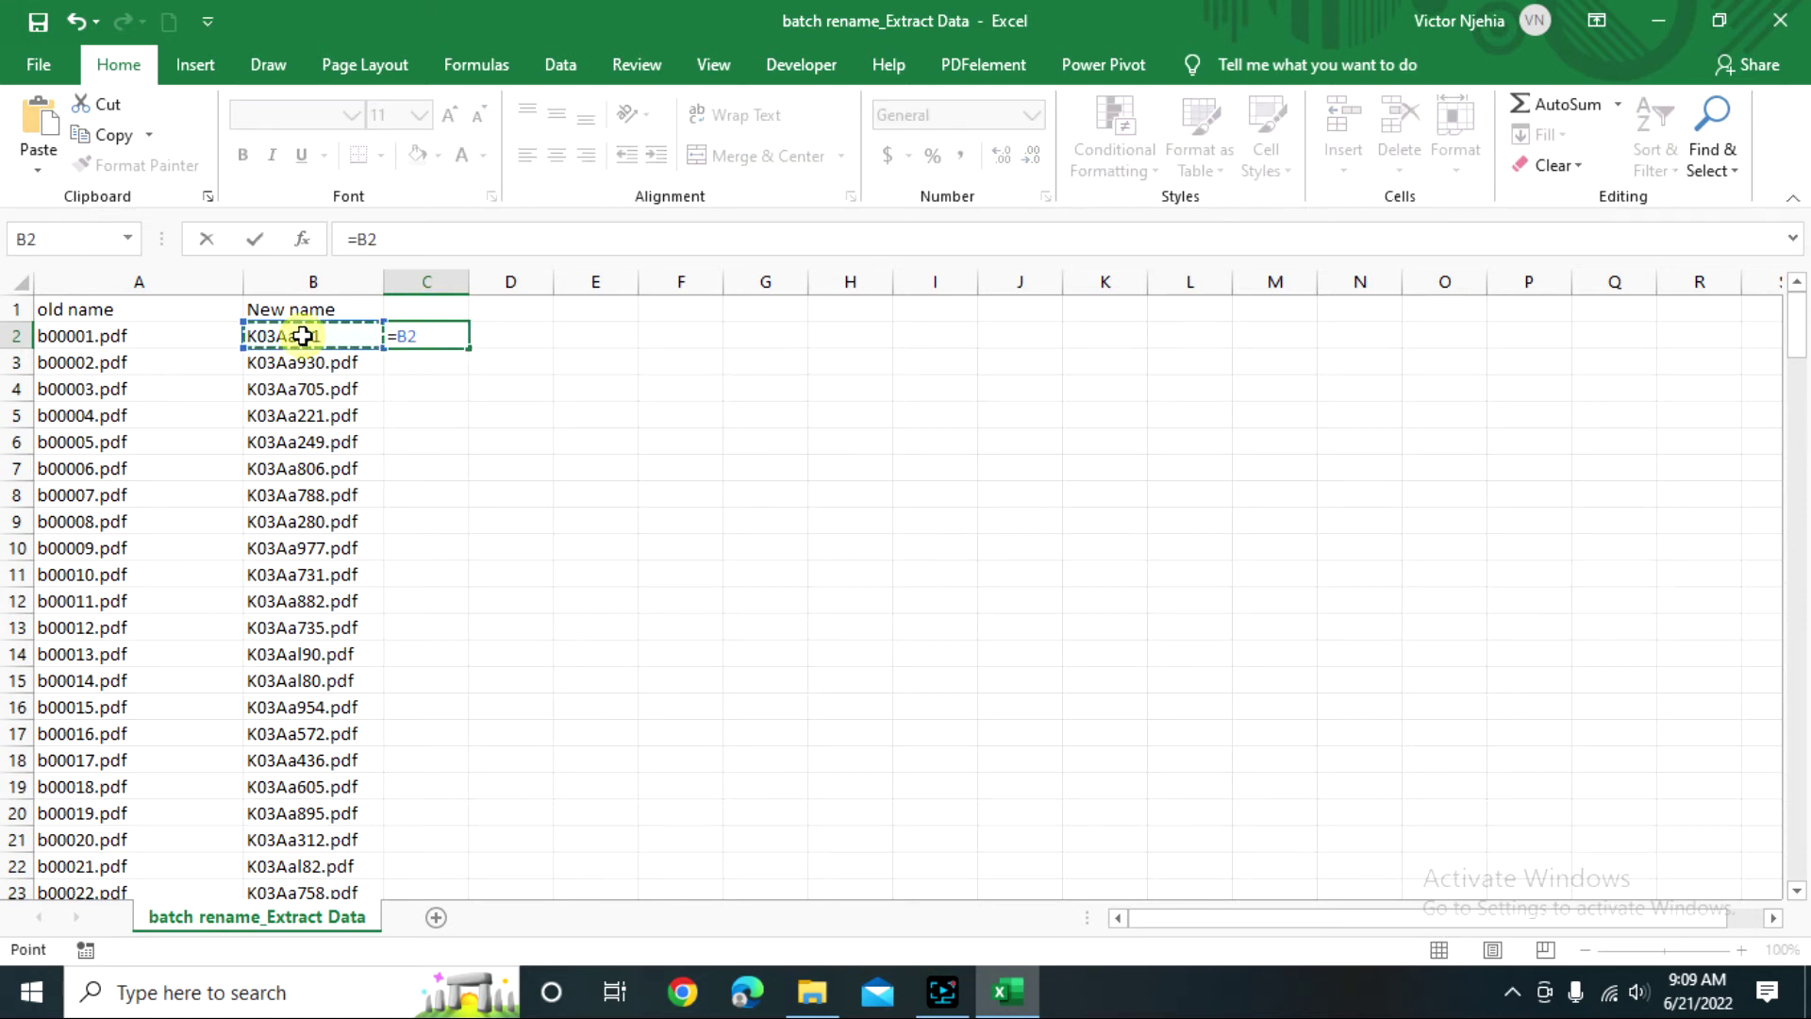
pyautogui.write('&')
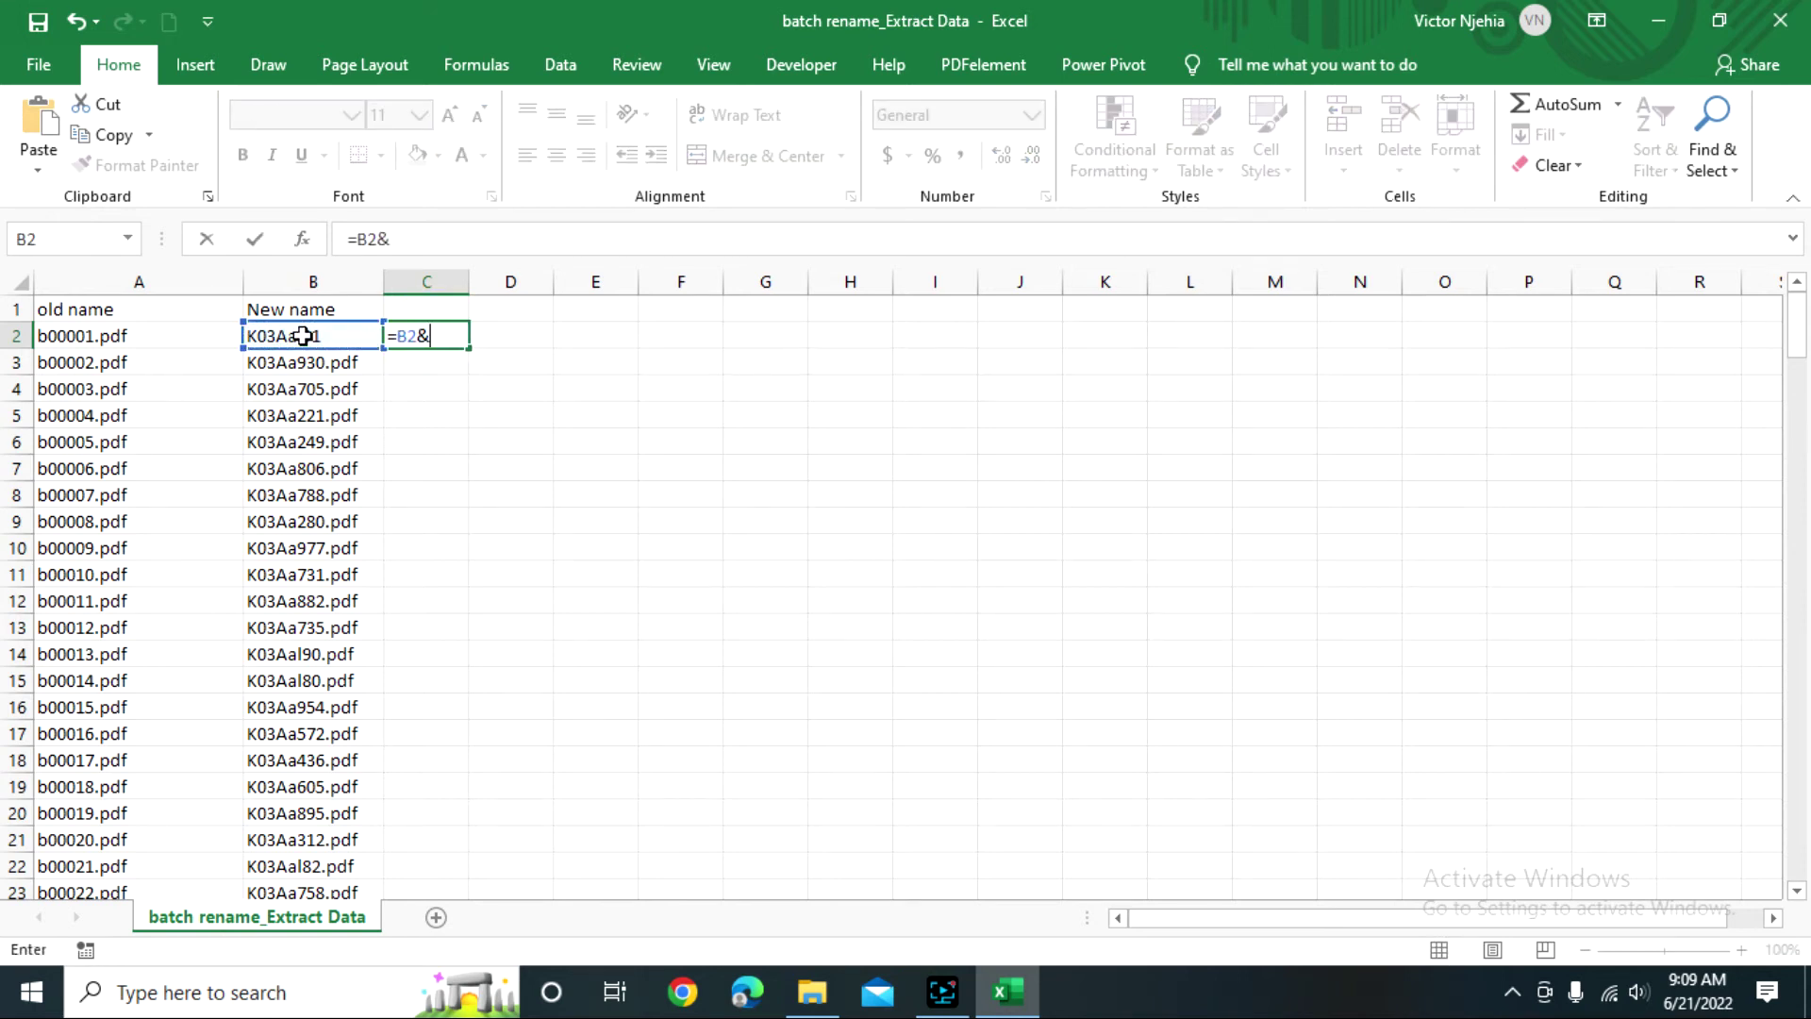
pyautogui.click(397, 238)
pyautogui.write('".pdf"')
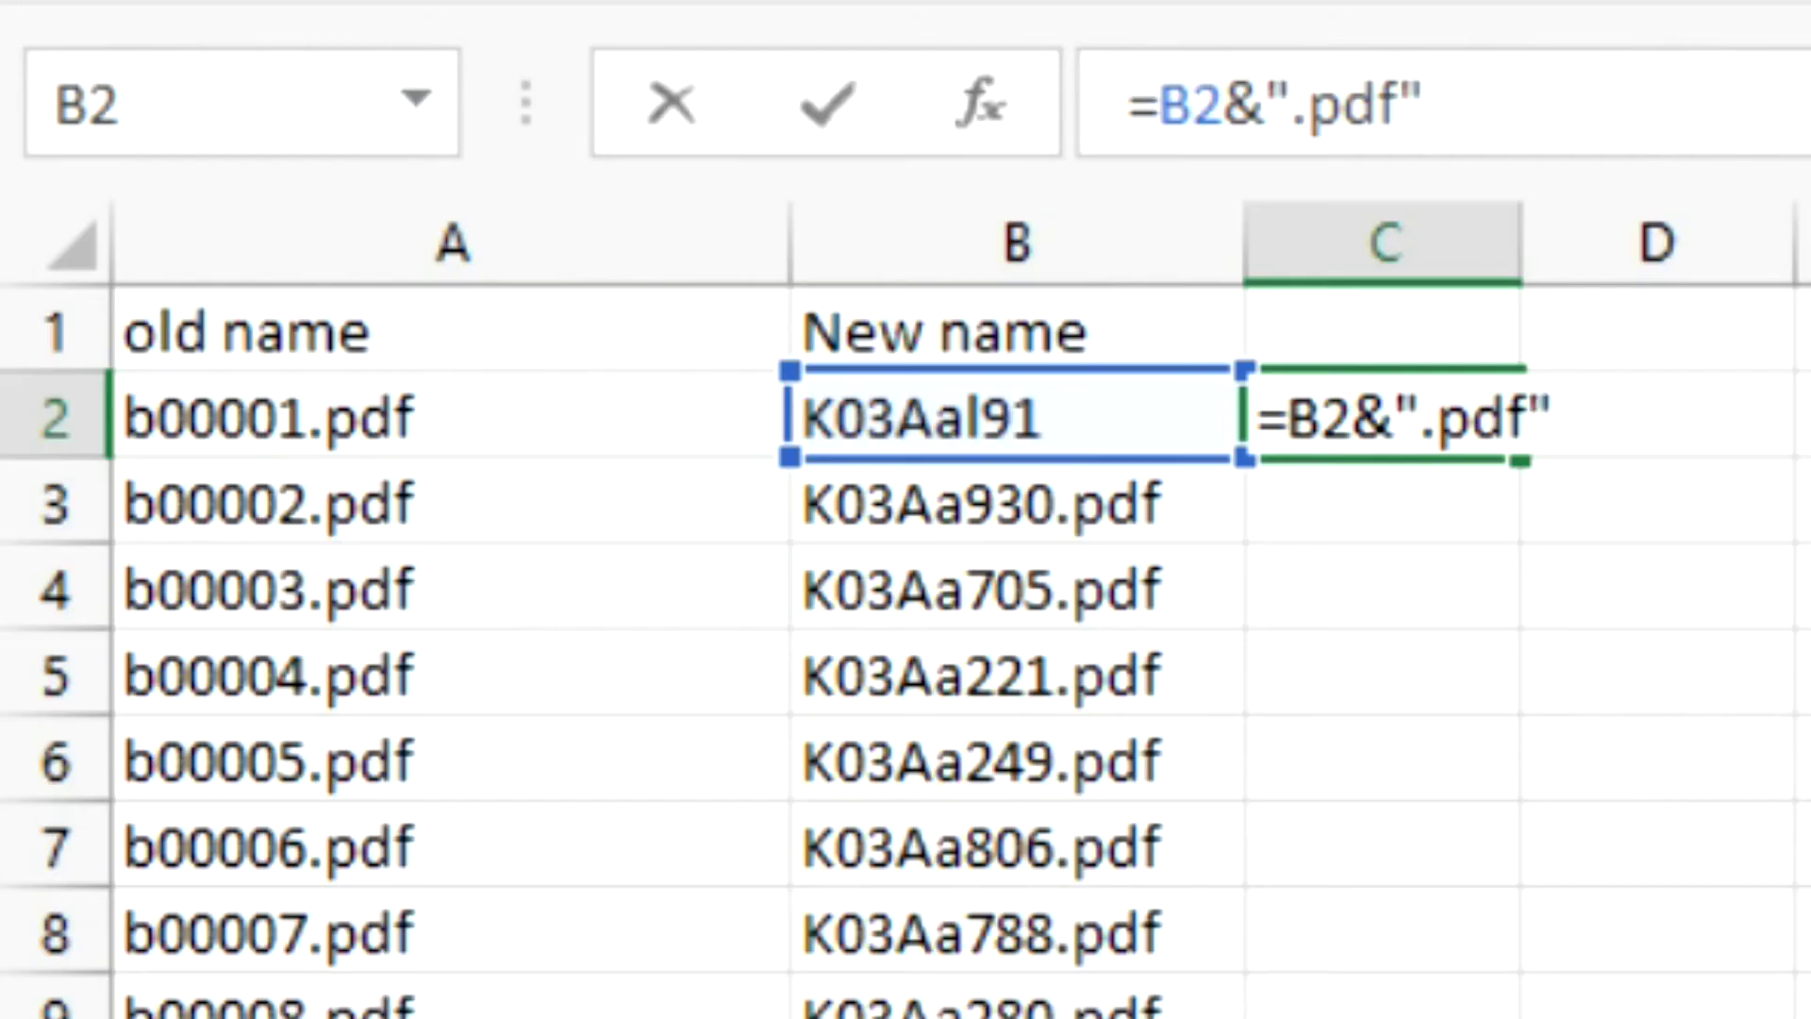
pyautogui.press('Return')
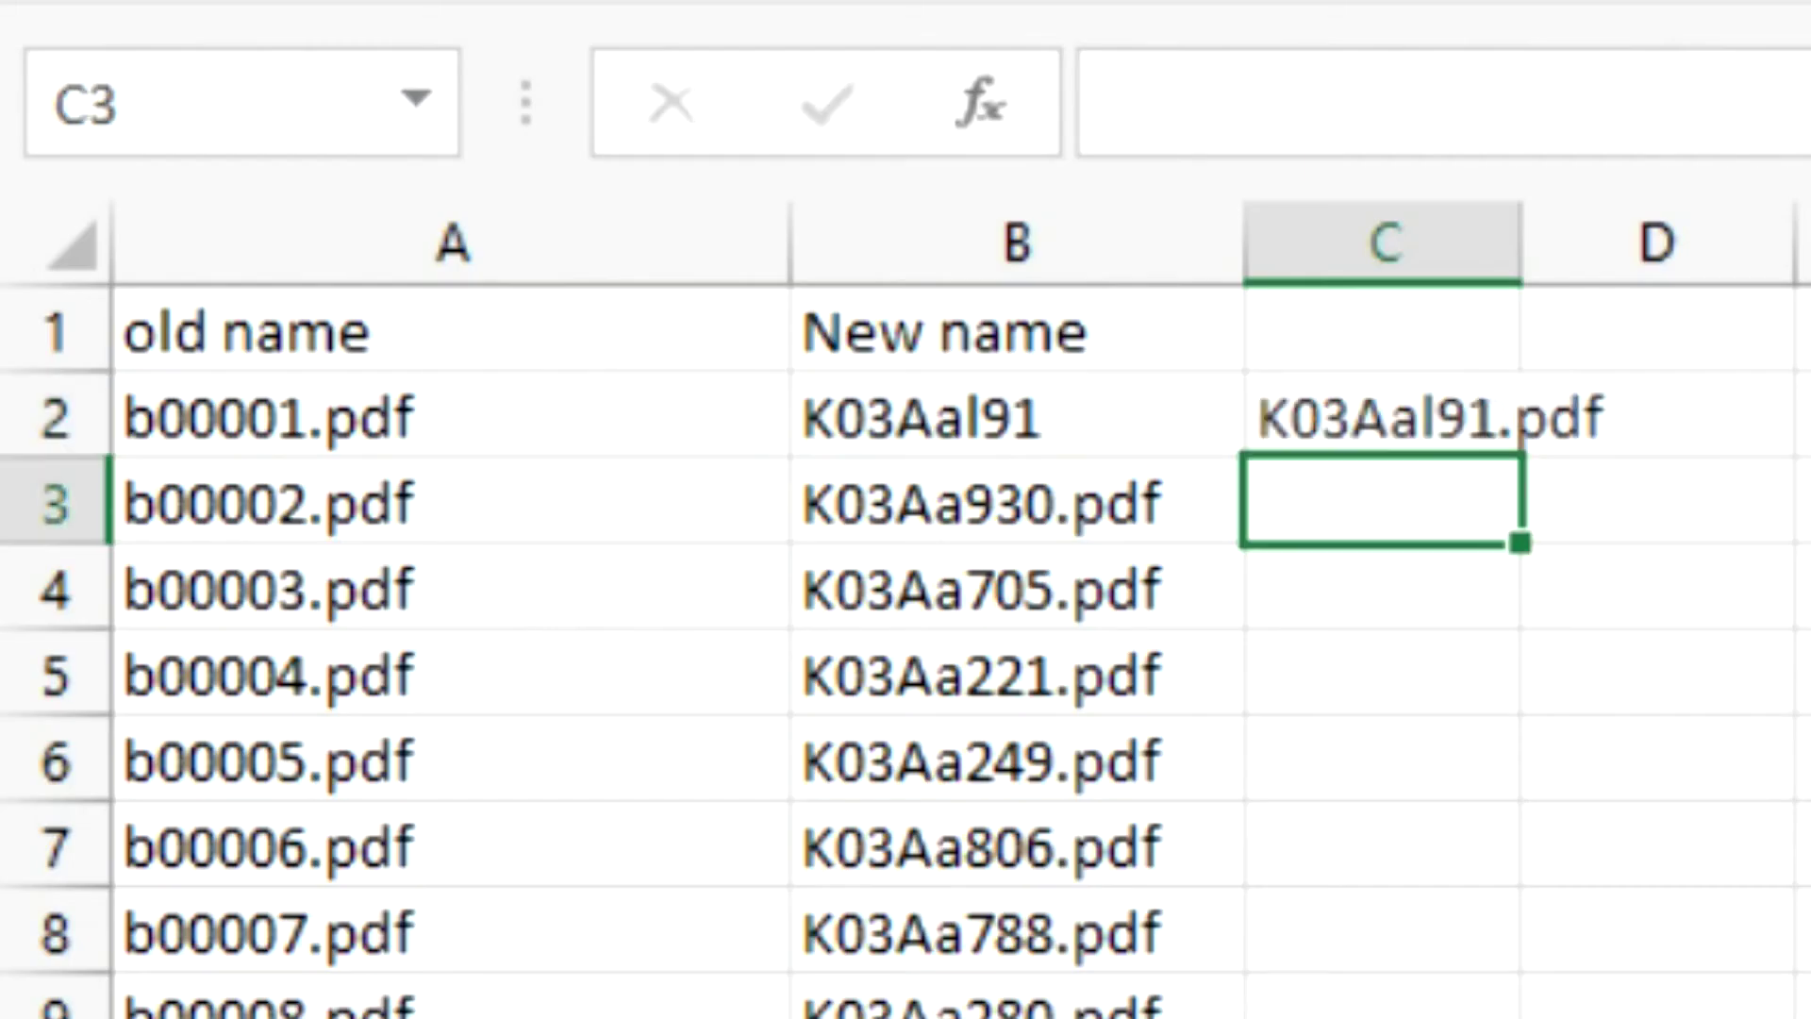
# - Widen column C and build the rename command in C2 with =CONCATENATE("ren ",A2," ",B2)
pyautogui.moveTo(1513, 254); pyautogui.dragTo(1810, 253)
pyautogui.click(1502, 415)
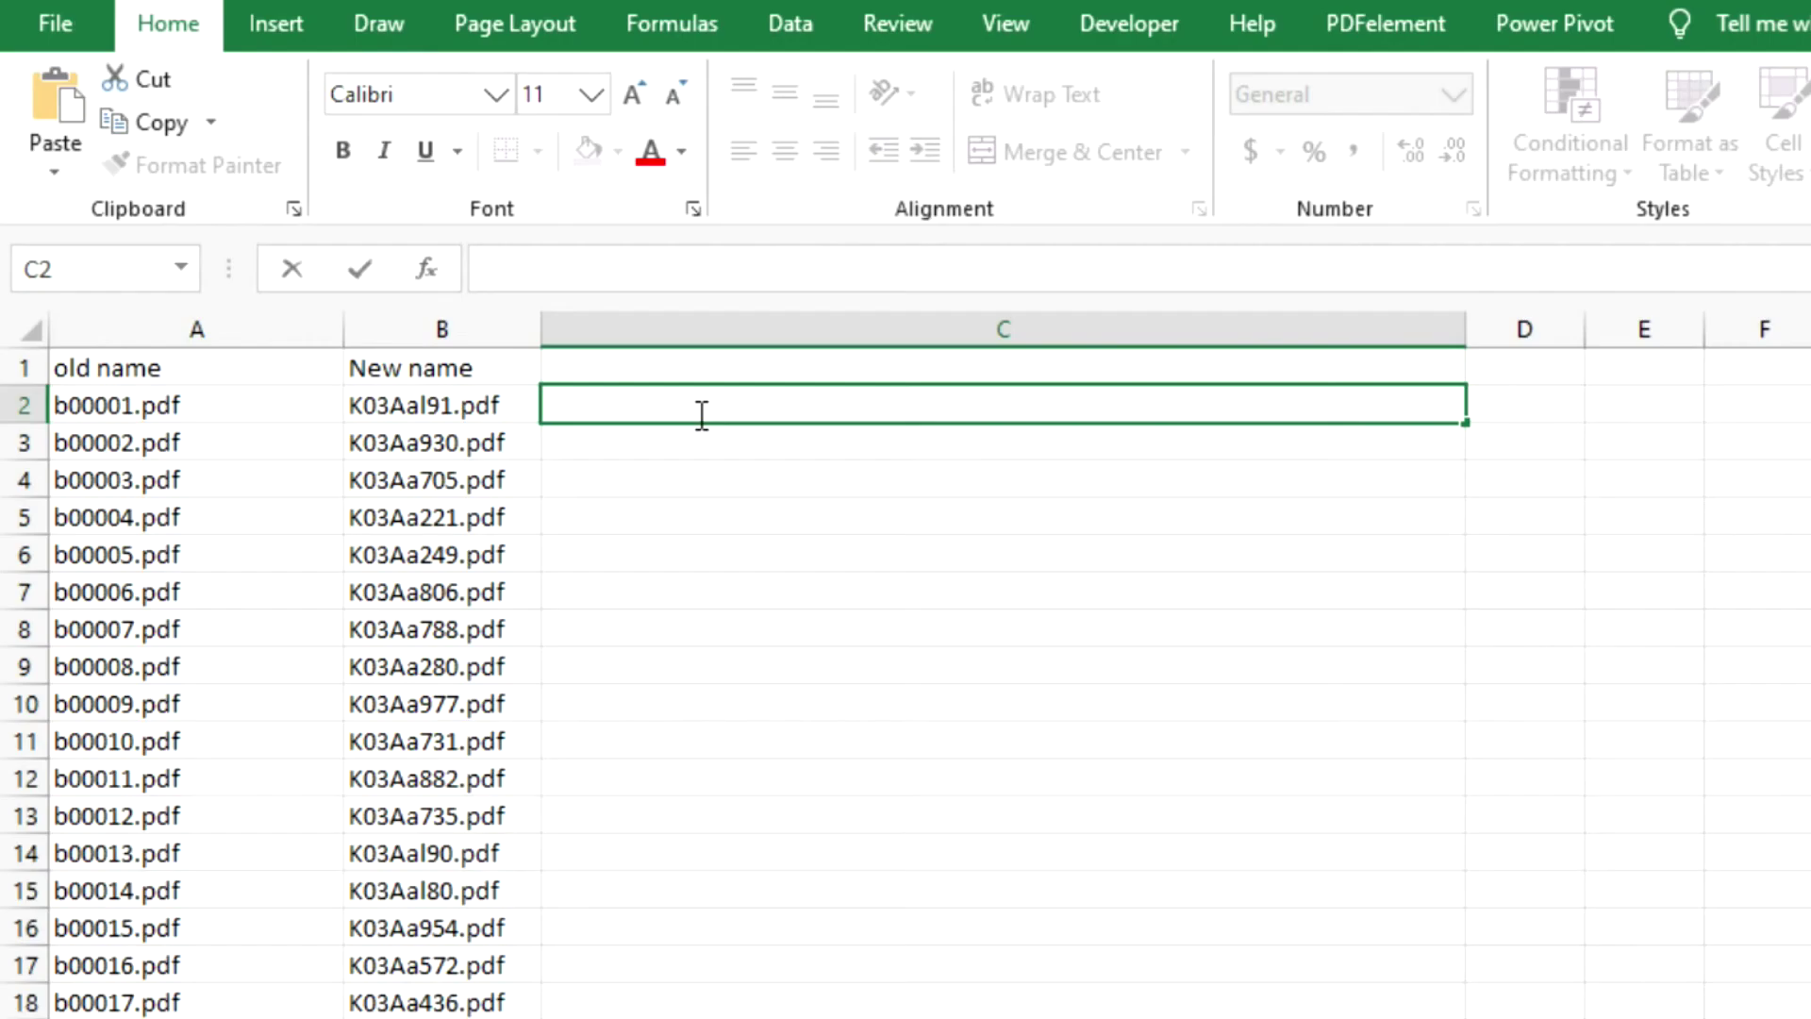
pyautogui.write('=')
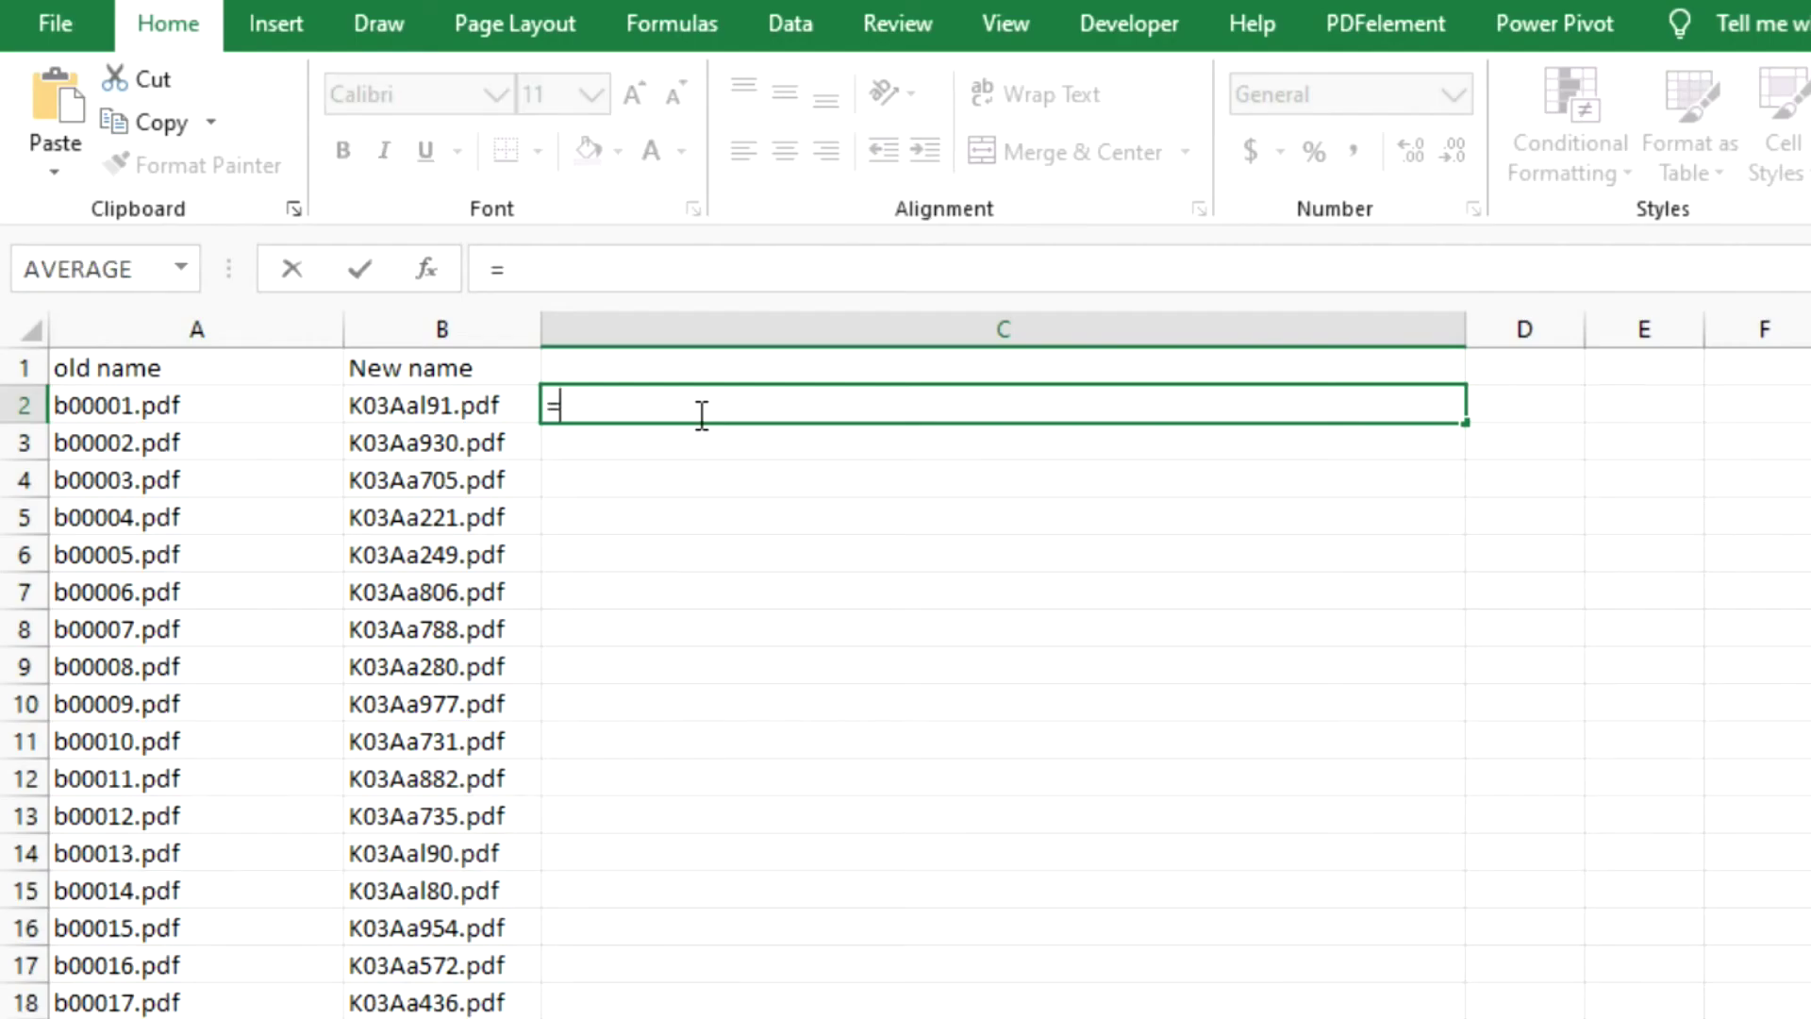
pyautogui.write('con')
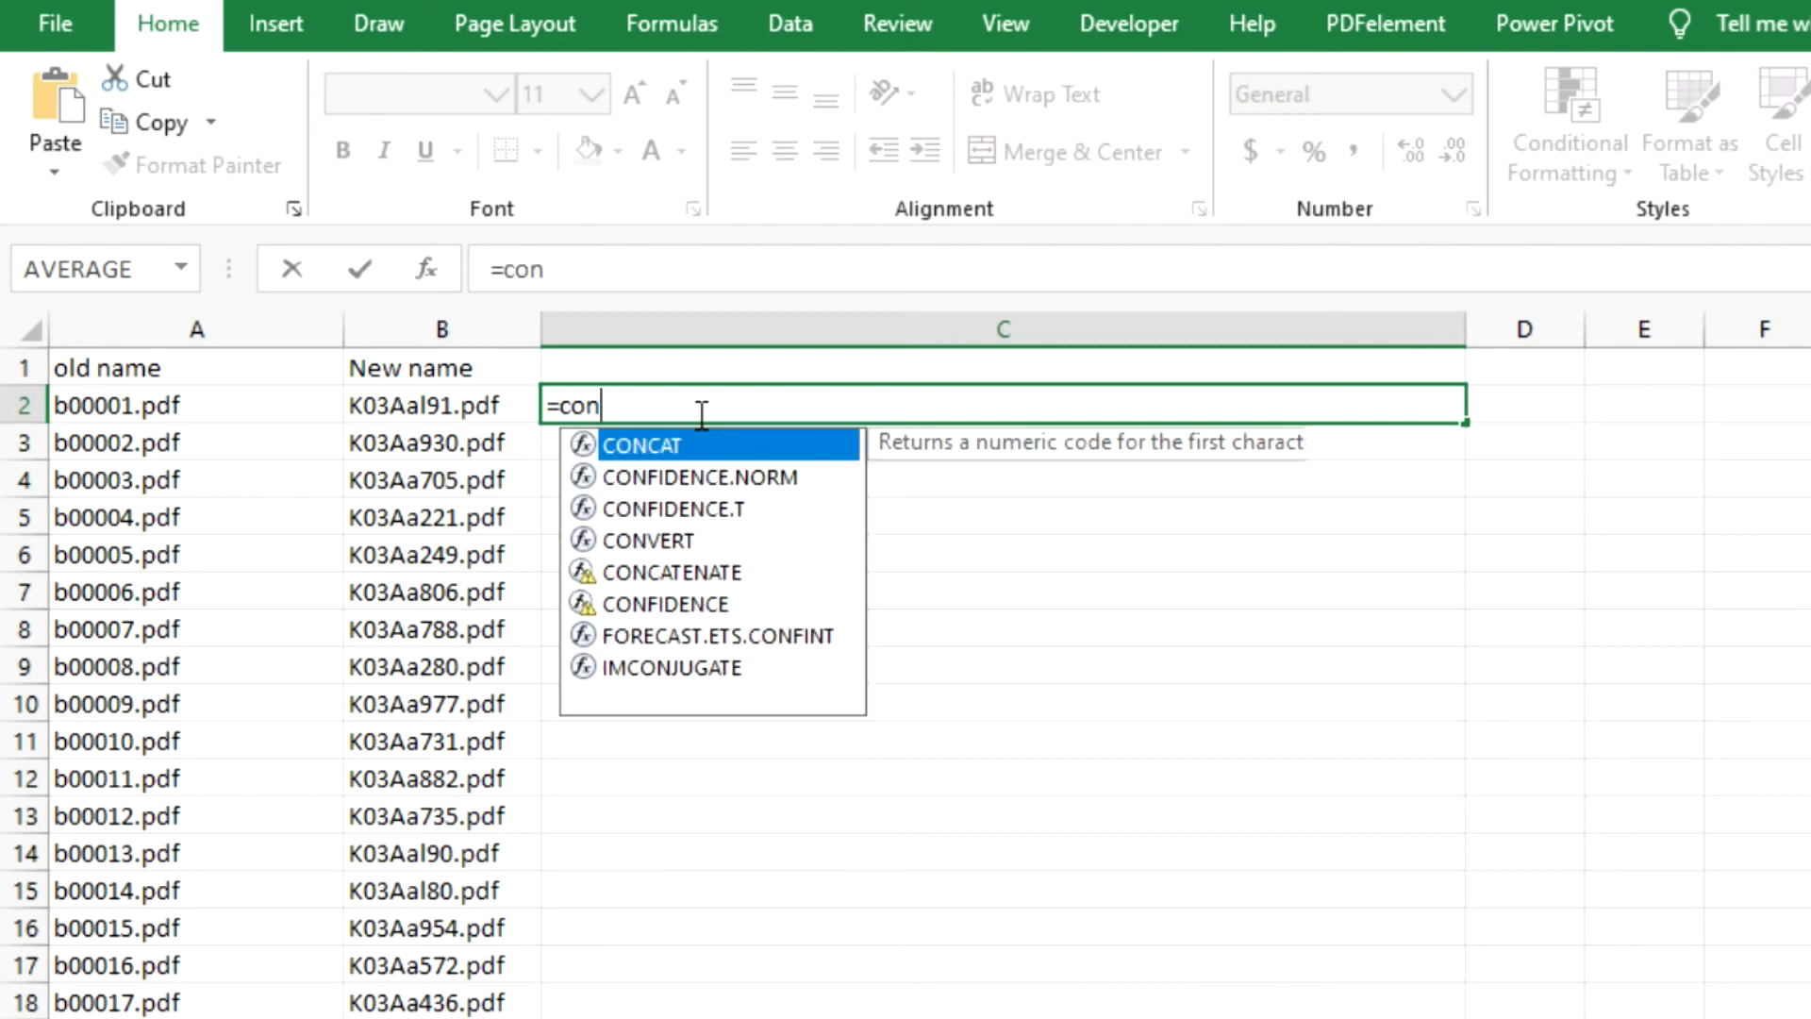
pyautogui.click(681, 573)
pyautogui.press('Tab')
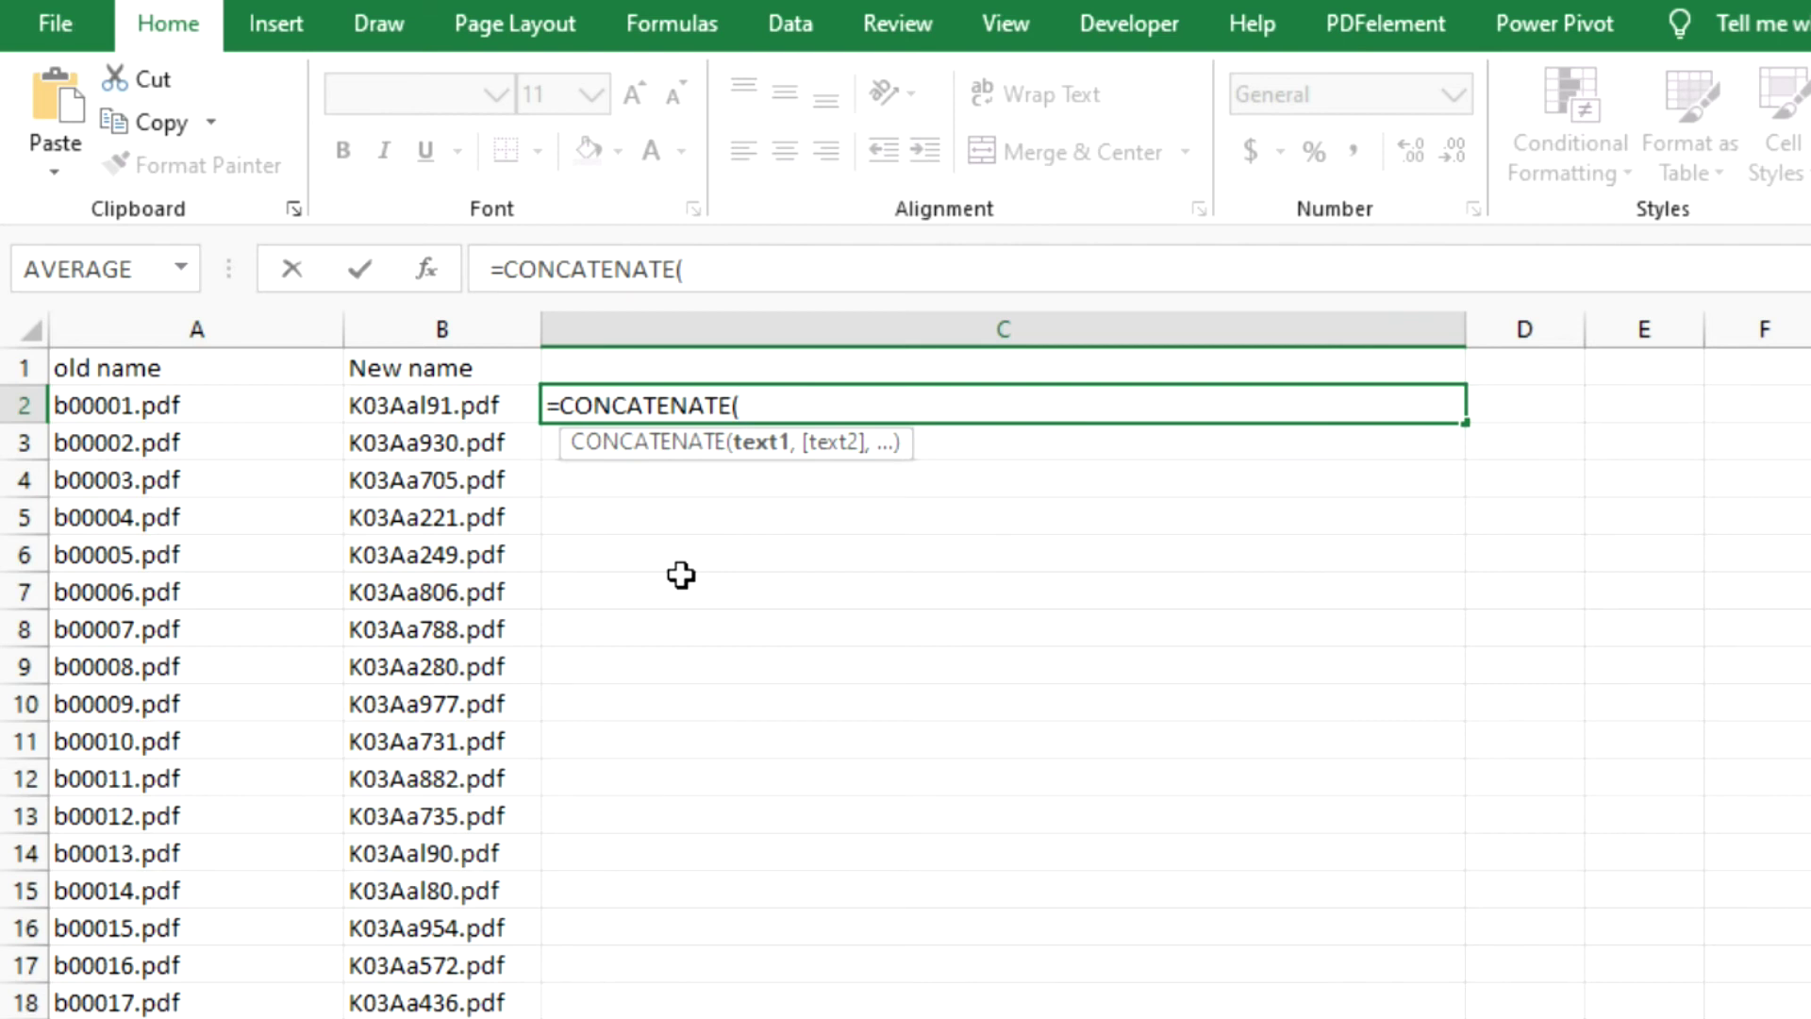
pyautogui.write('"ren ",')
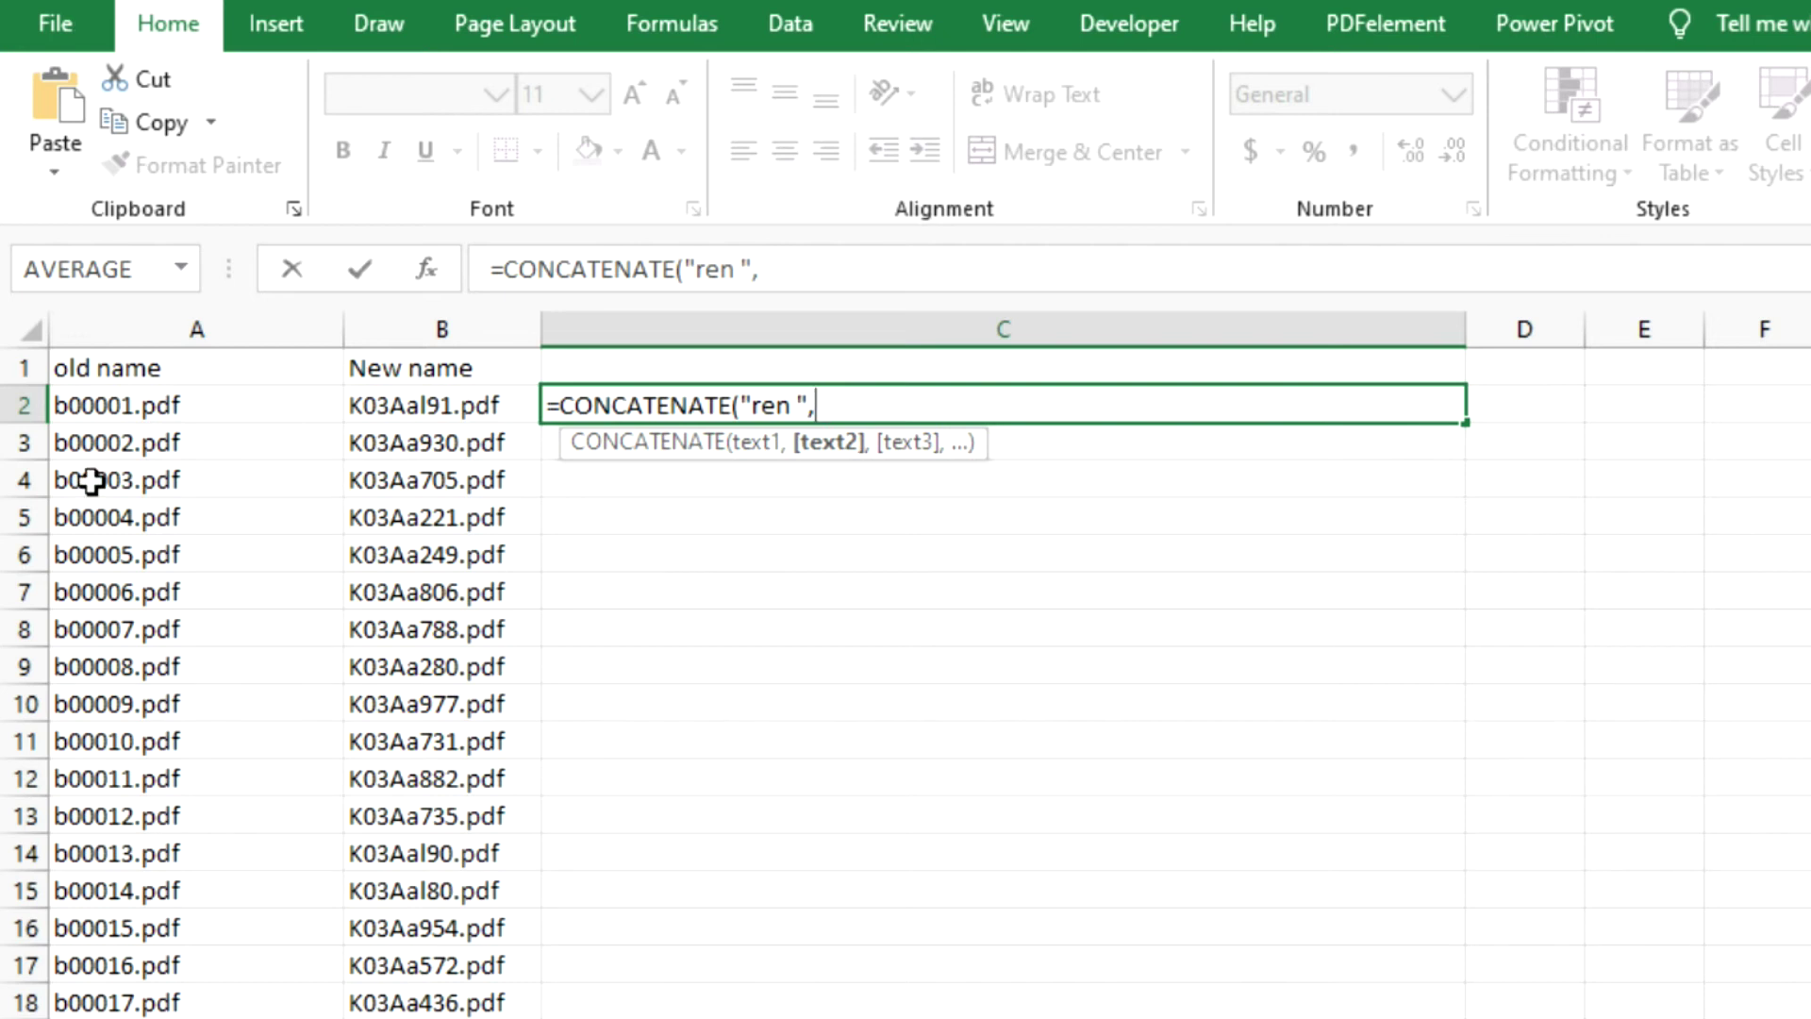
pyautogui.click(106, 402)
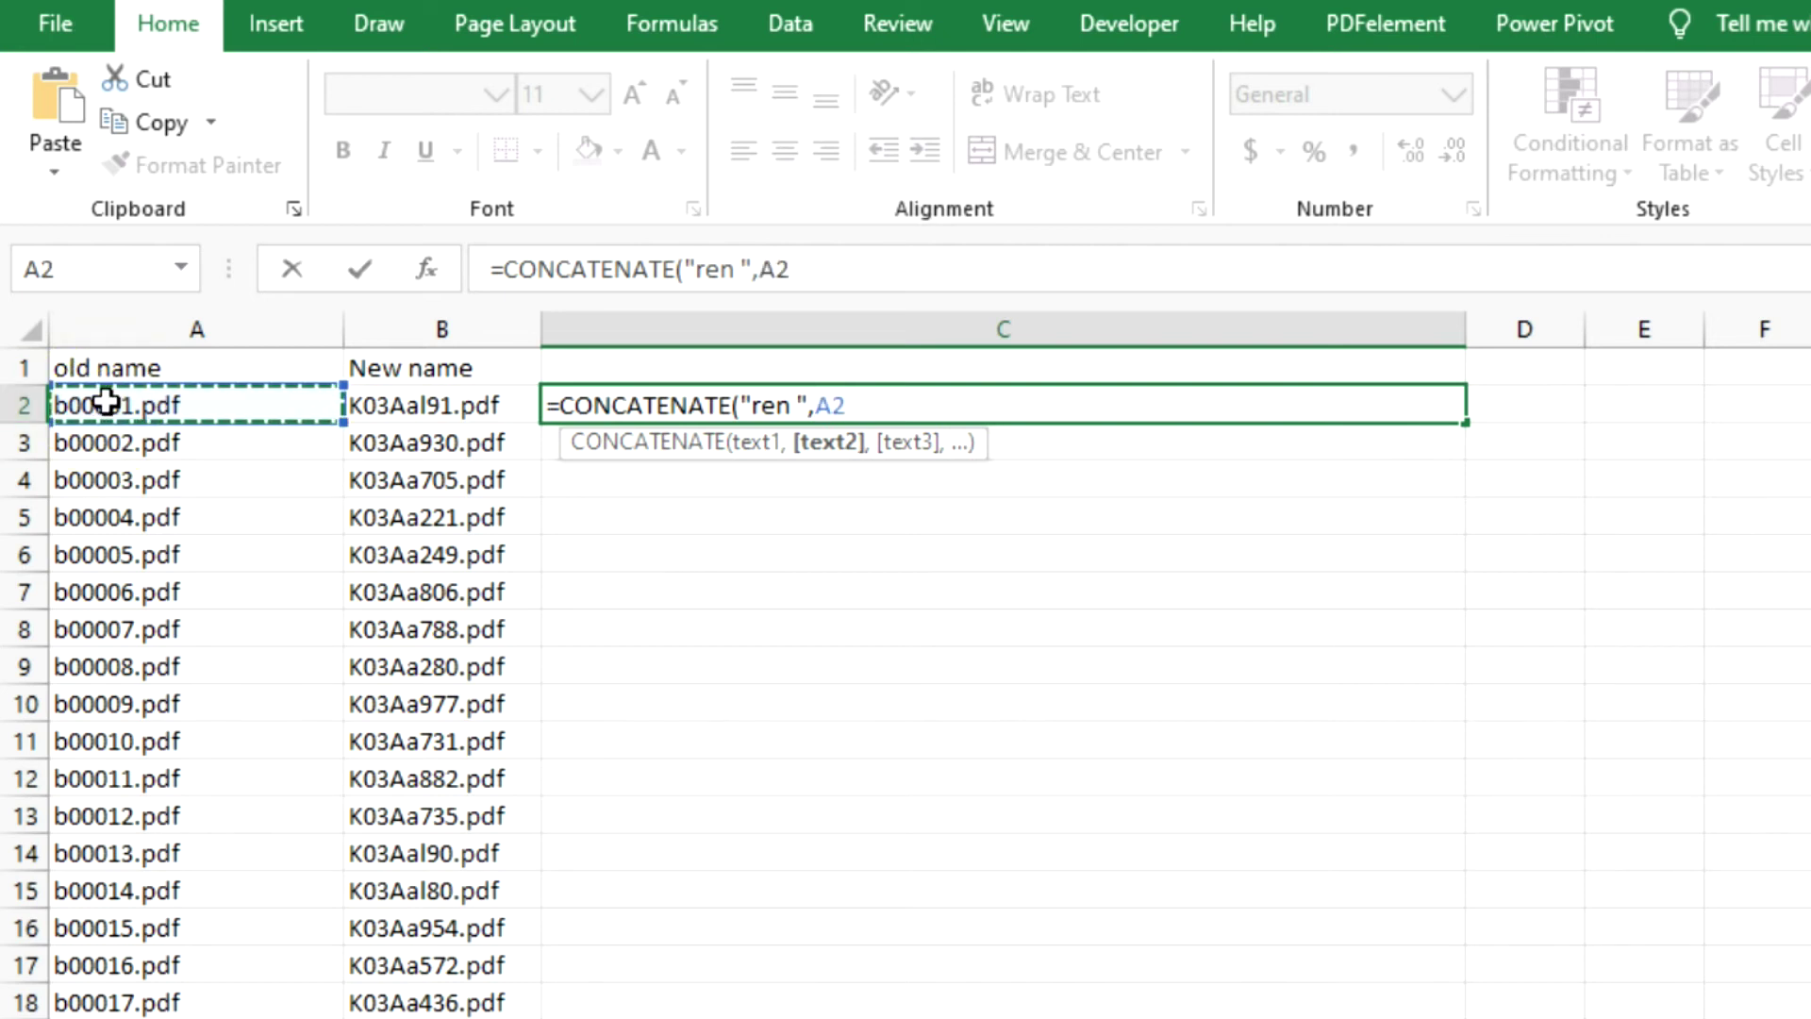
pyautogui.write(',')
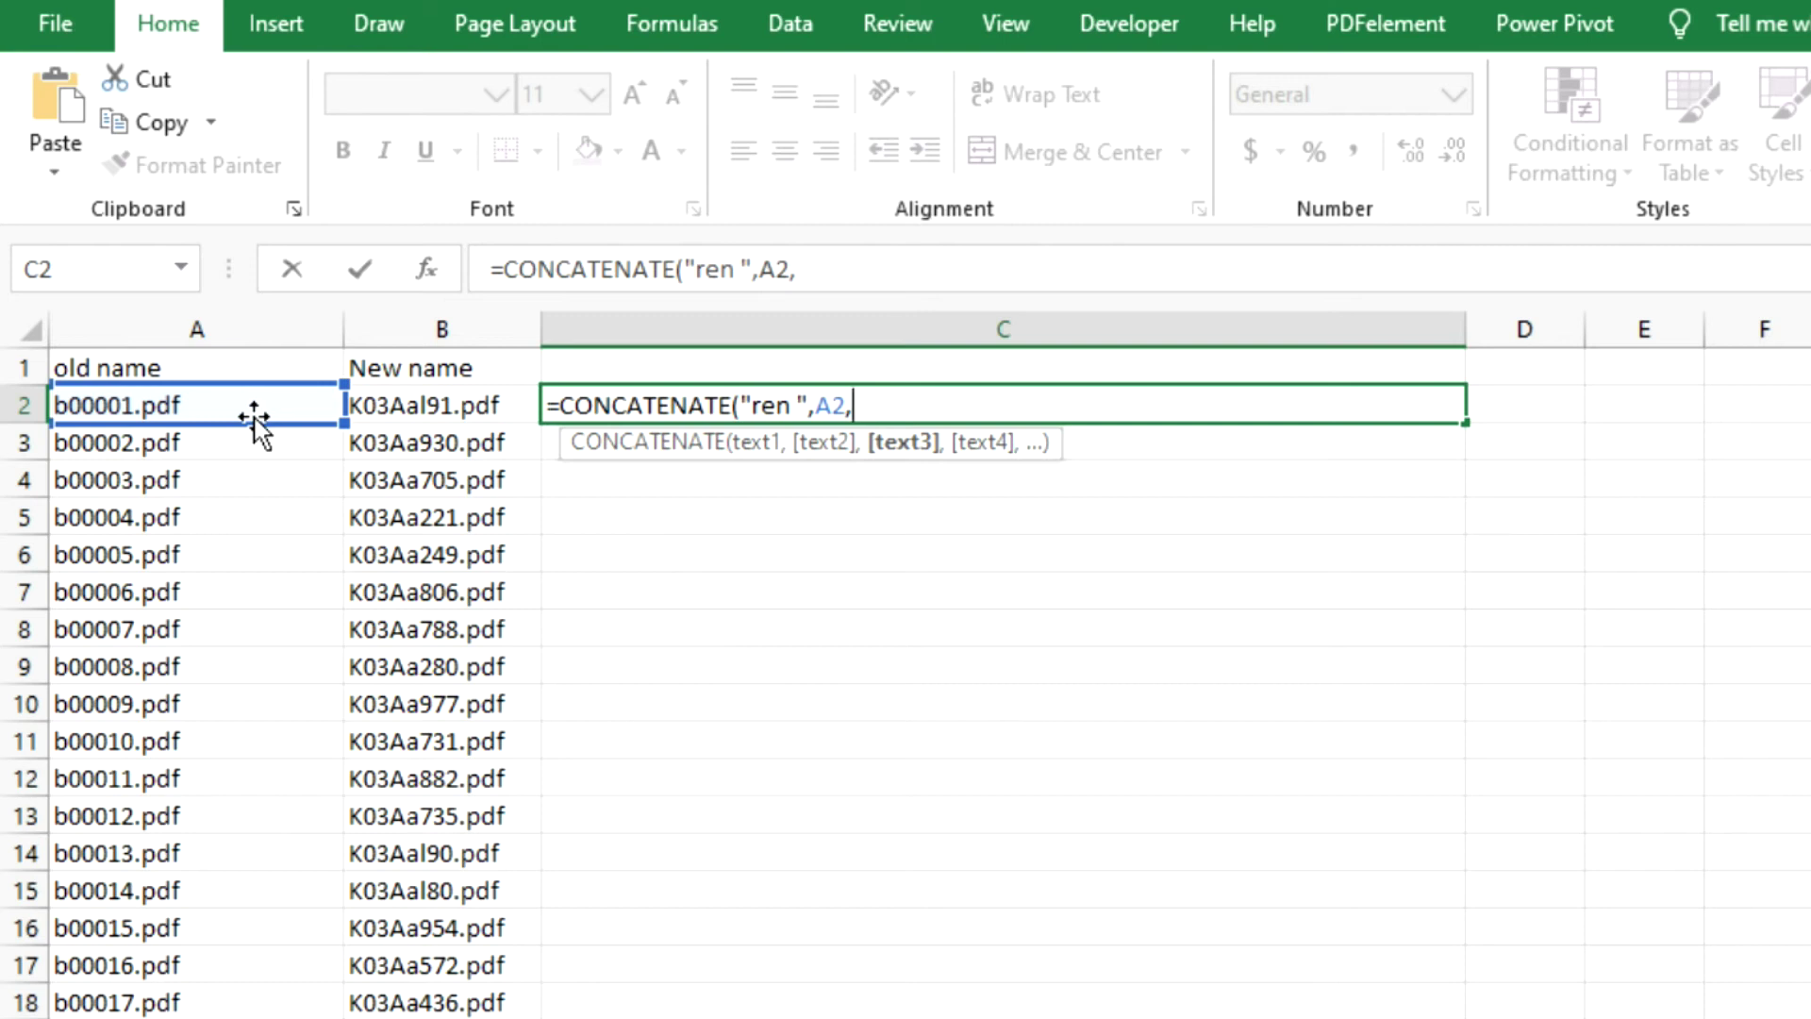
pyautogui.write('""')
pyautogui.click(864, 400)
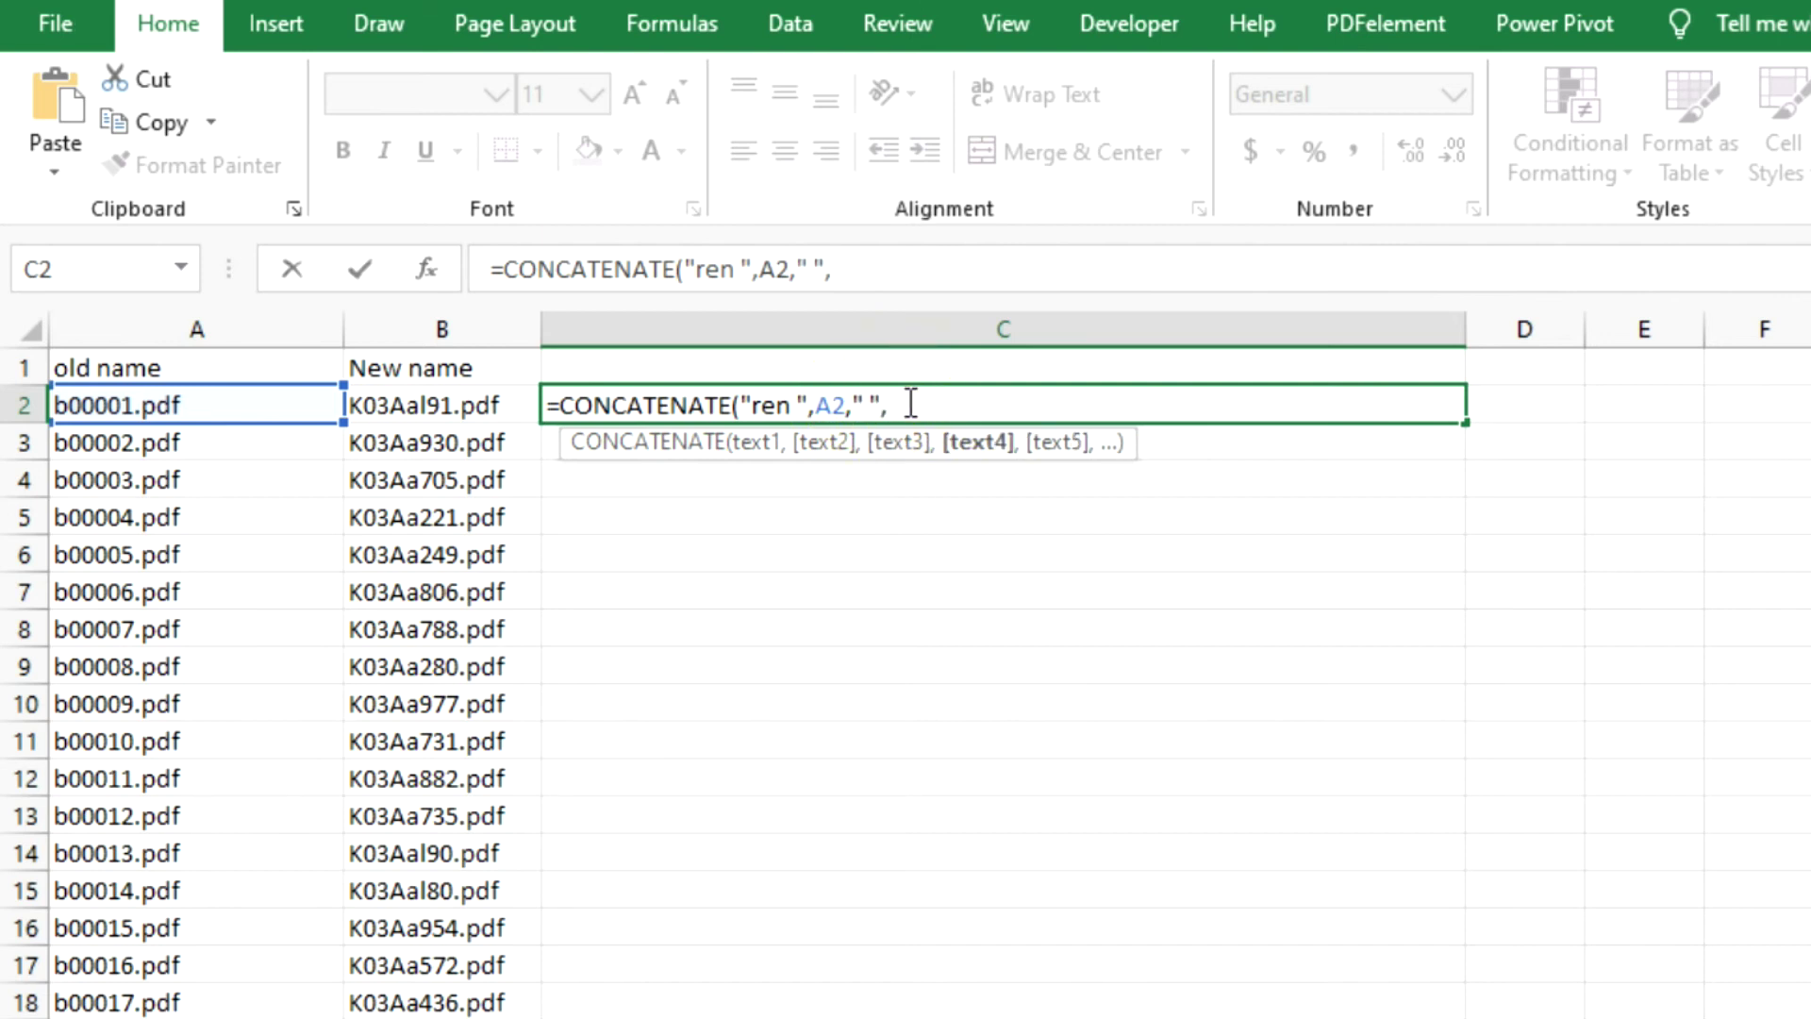
pyautogui.click(422, 406)
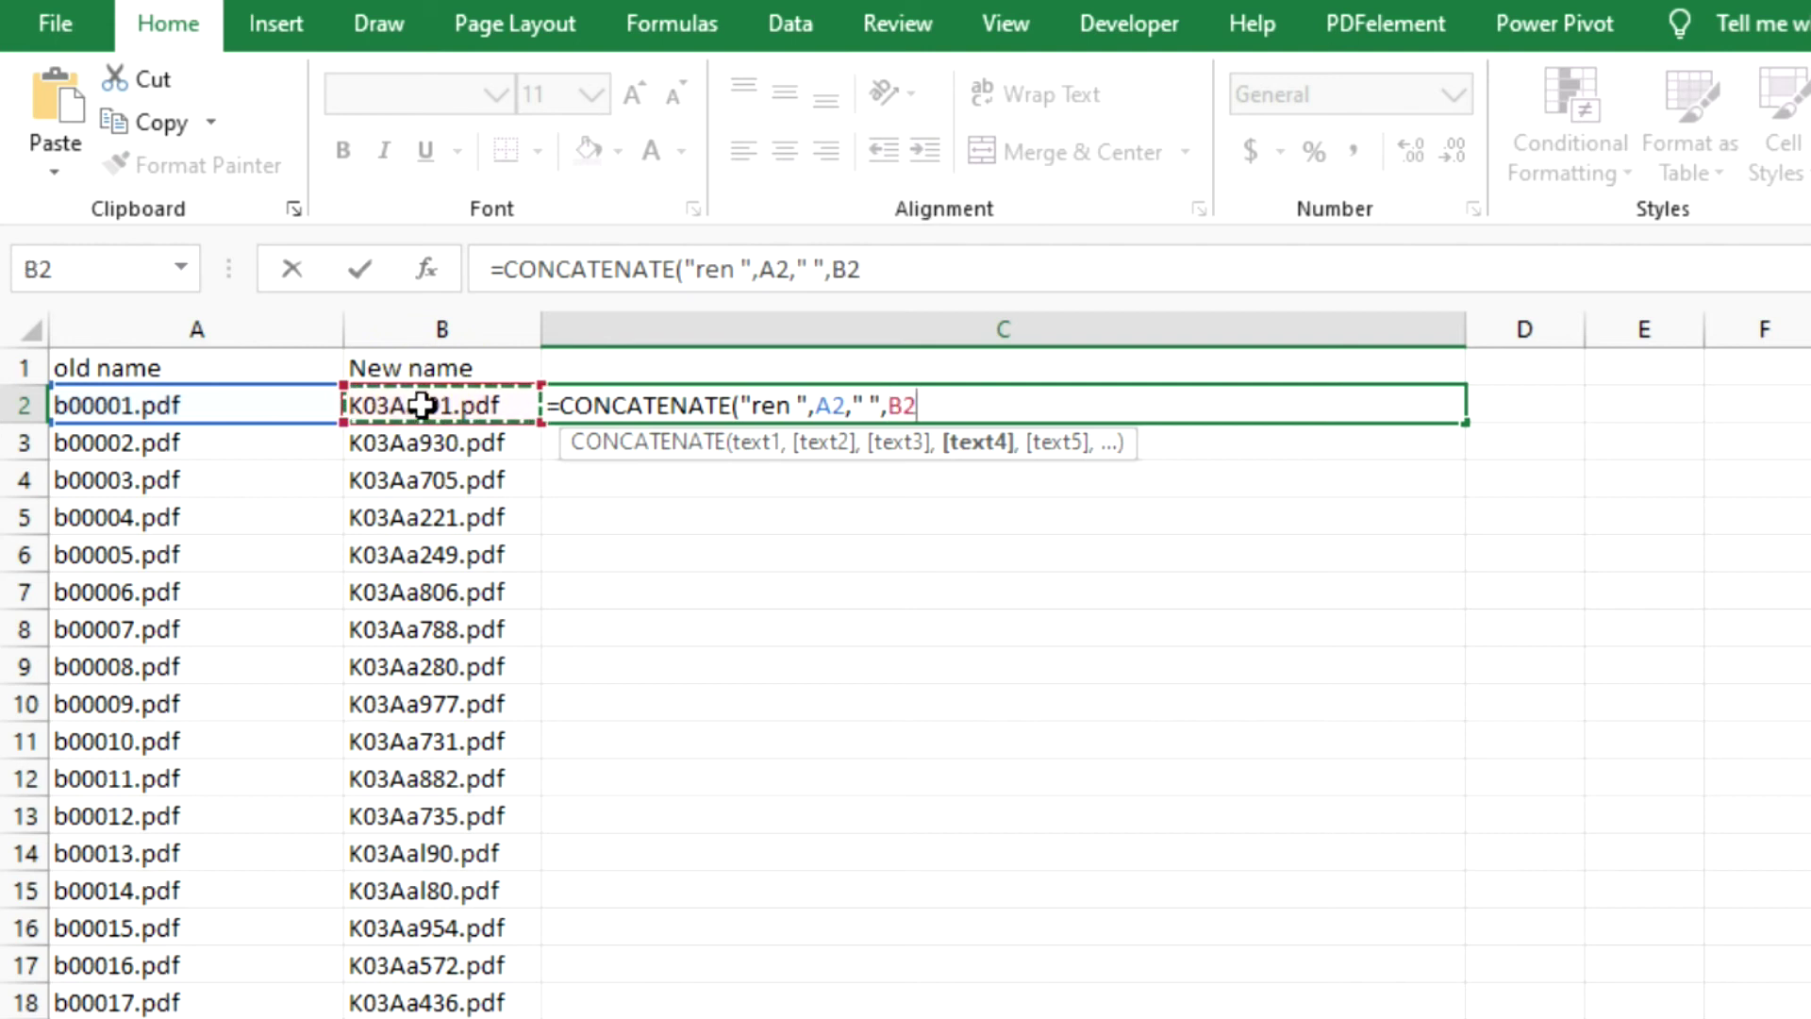
pyautogui.press('Return')
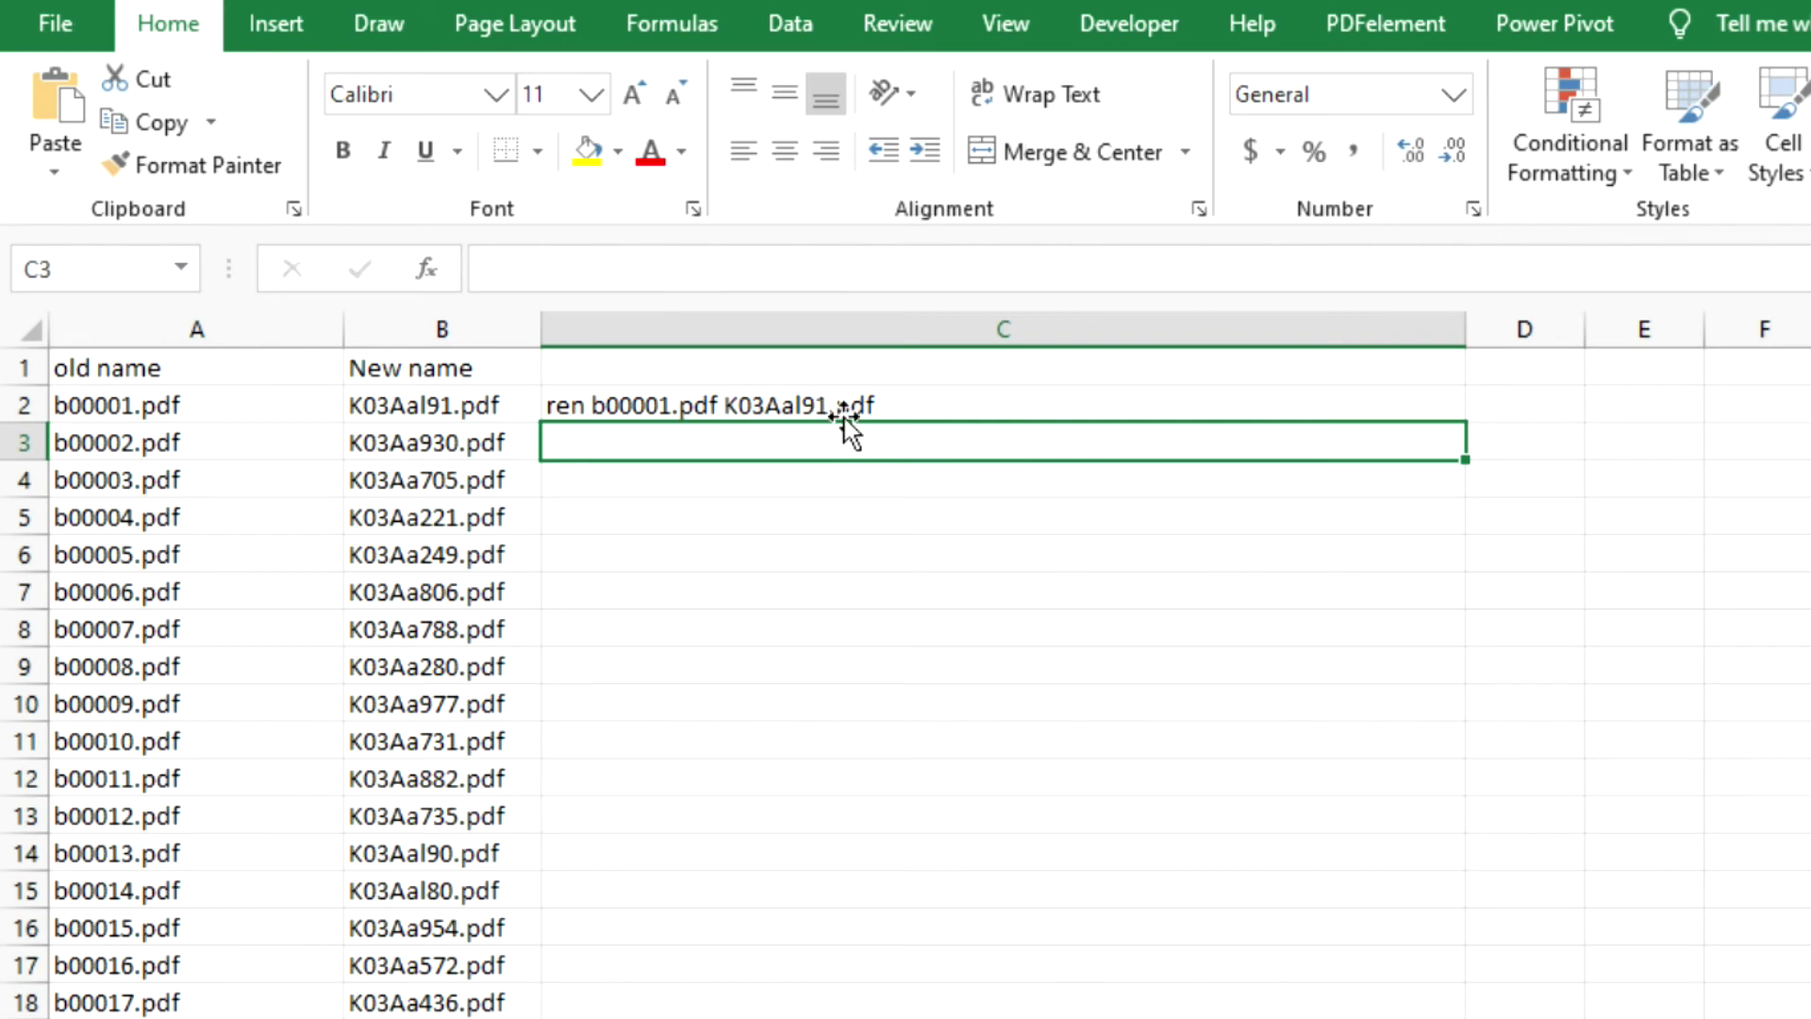
# - Fill the C2 formula down column C for all listed files and copy the rename commands
pyautogui.click(946, 407)
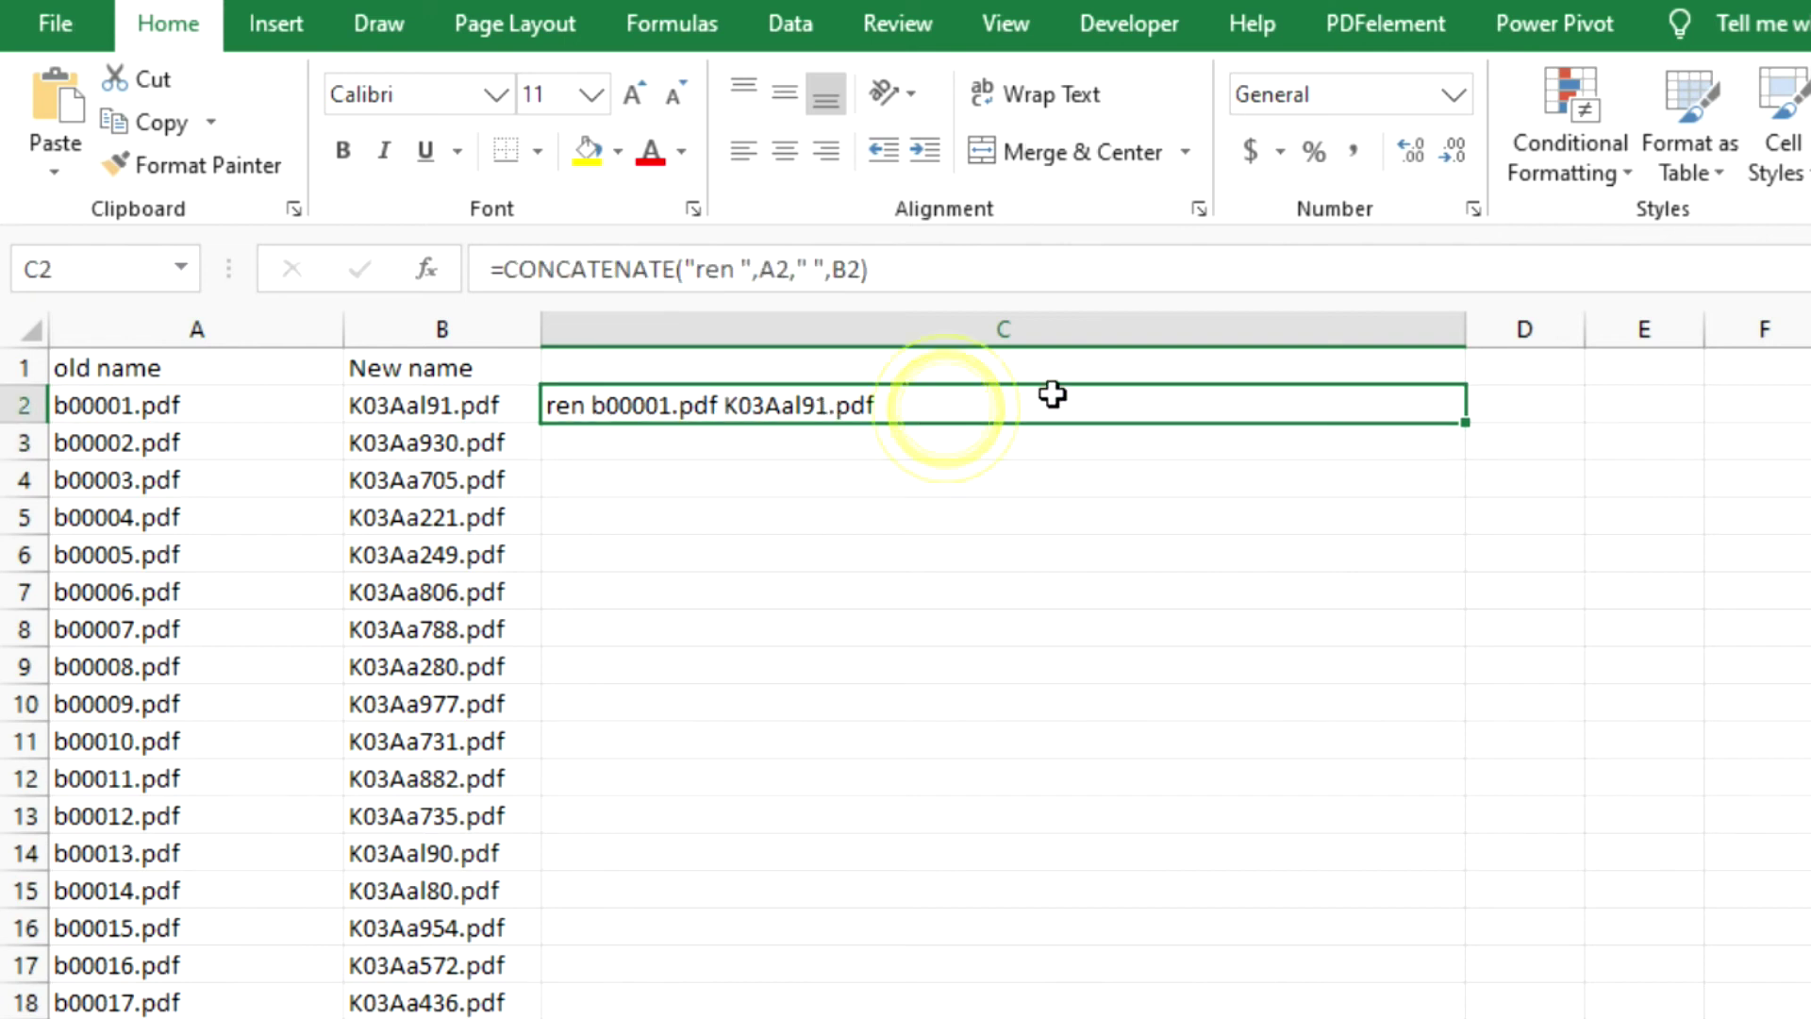
pyautogui.doubleClick(1469, 429)
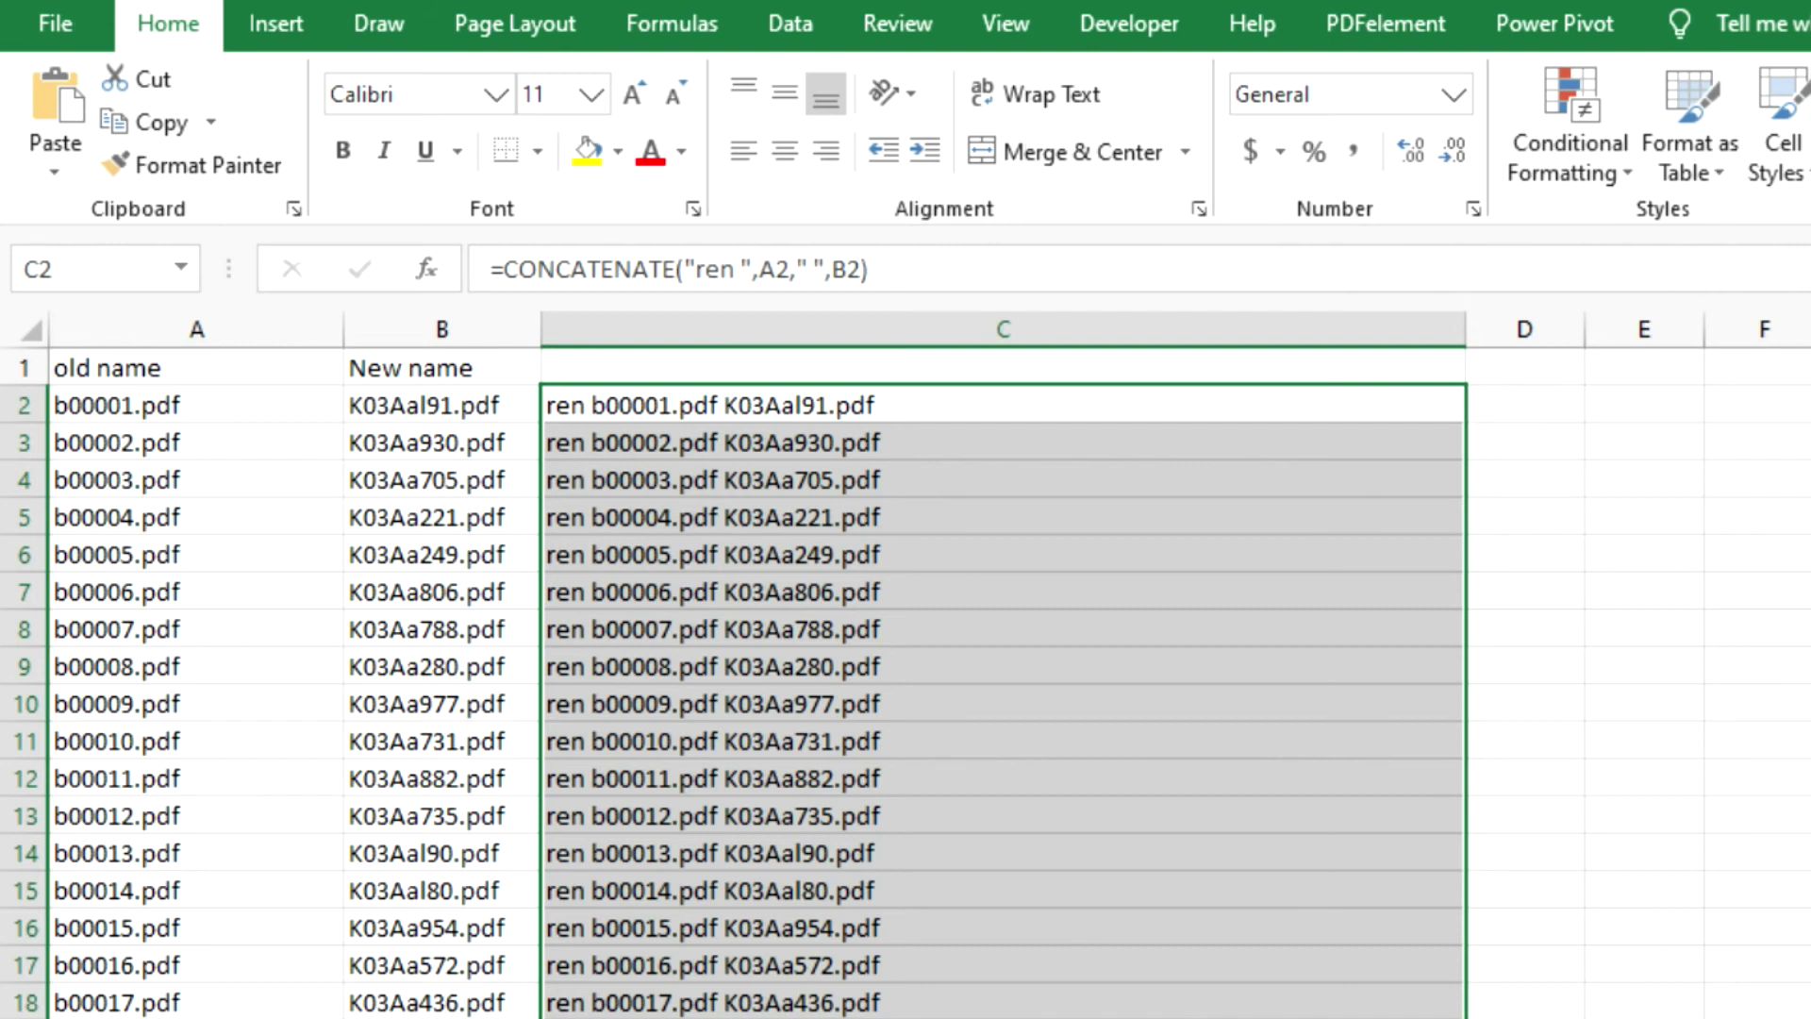
pyautogui.scroll(-20, 1003, 679)
pyautogui.scroll(20, 1003, 679)
pyautogui.hotkey('ctrl', 'c')
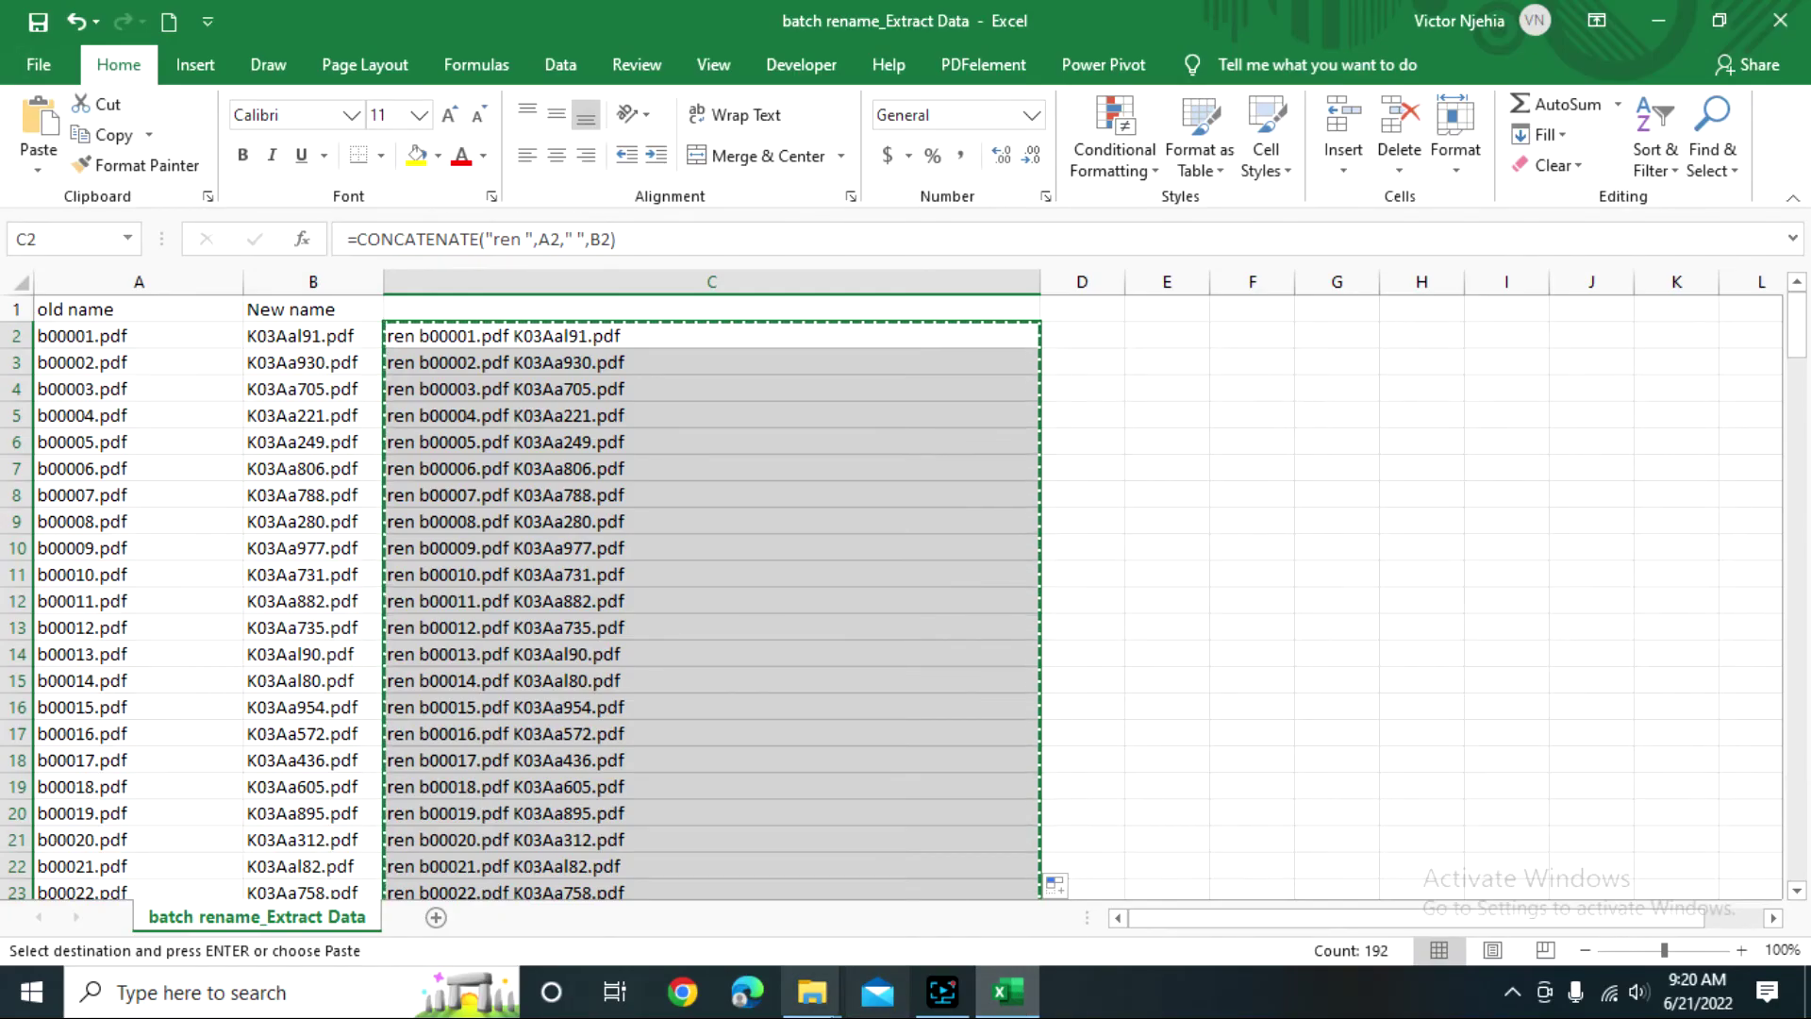
# - Open a command prompt in the Batch rename1 folder on the Desktop and run the copied rename commands there
pyautogui.click(812, 991)
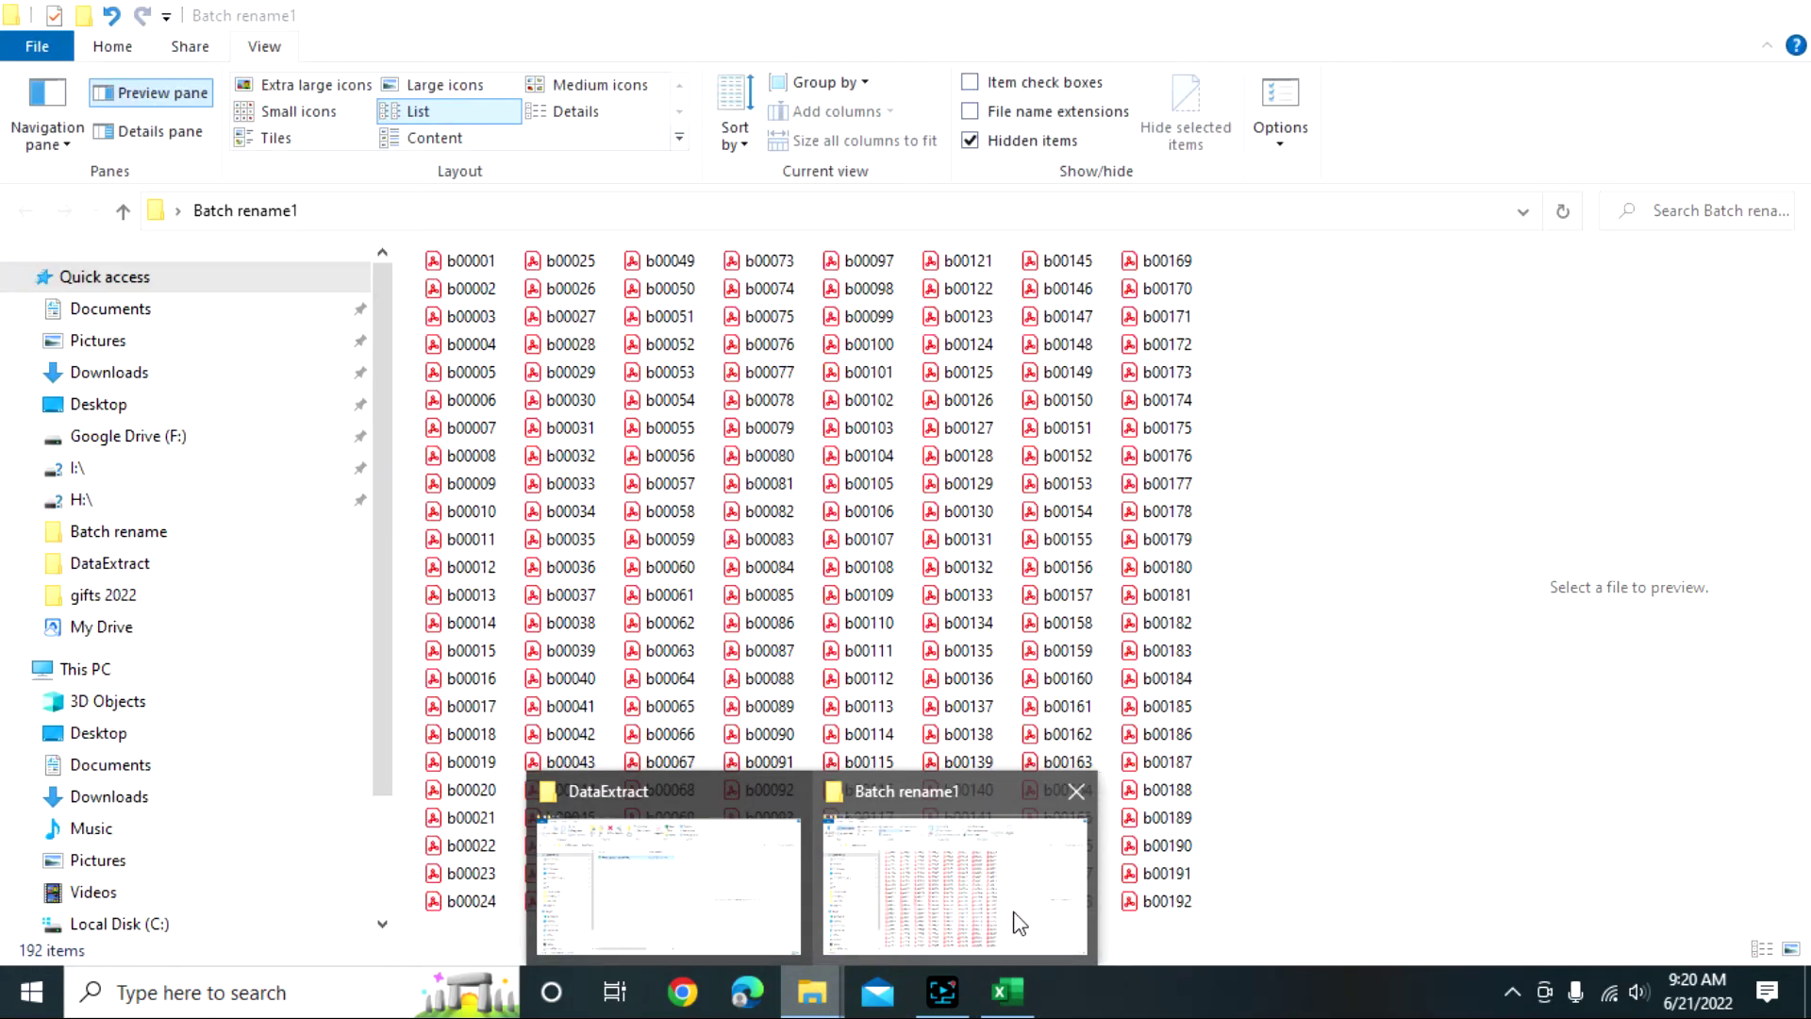
pyautogui.click(1015, 922)
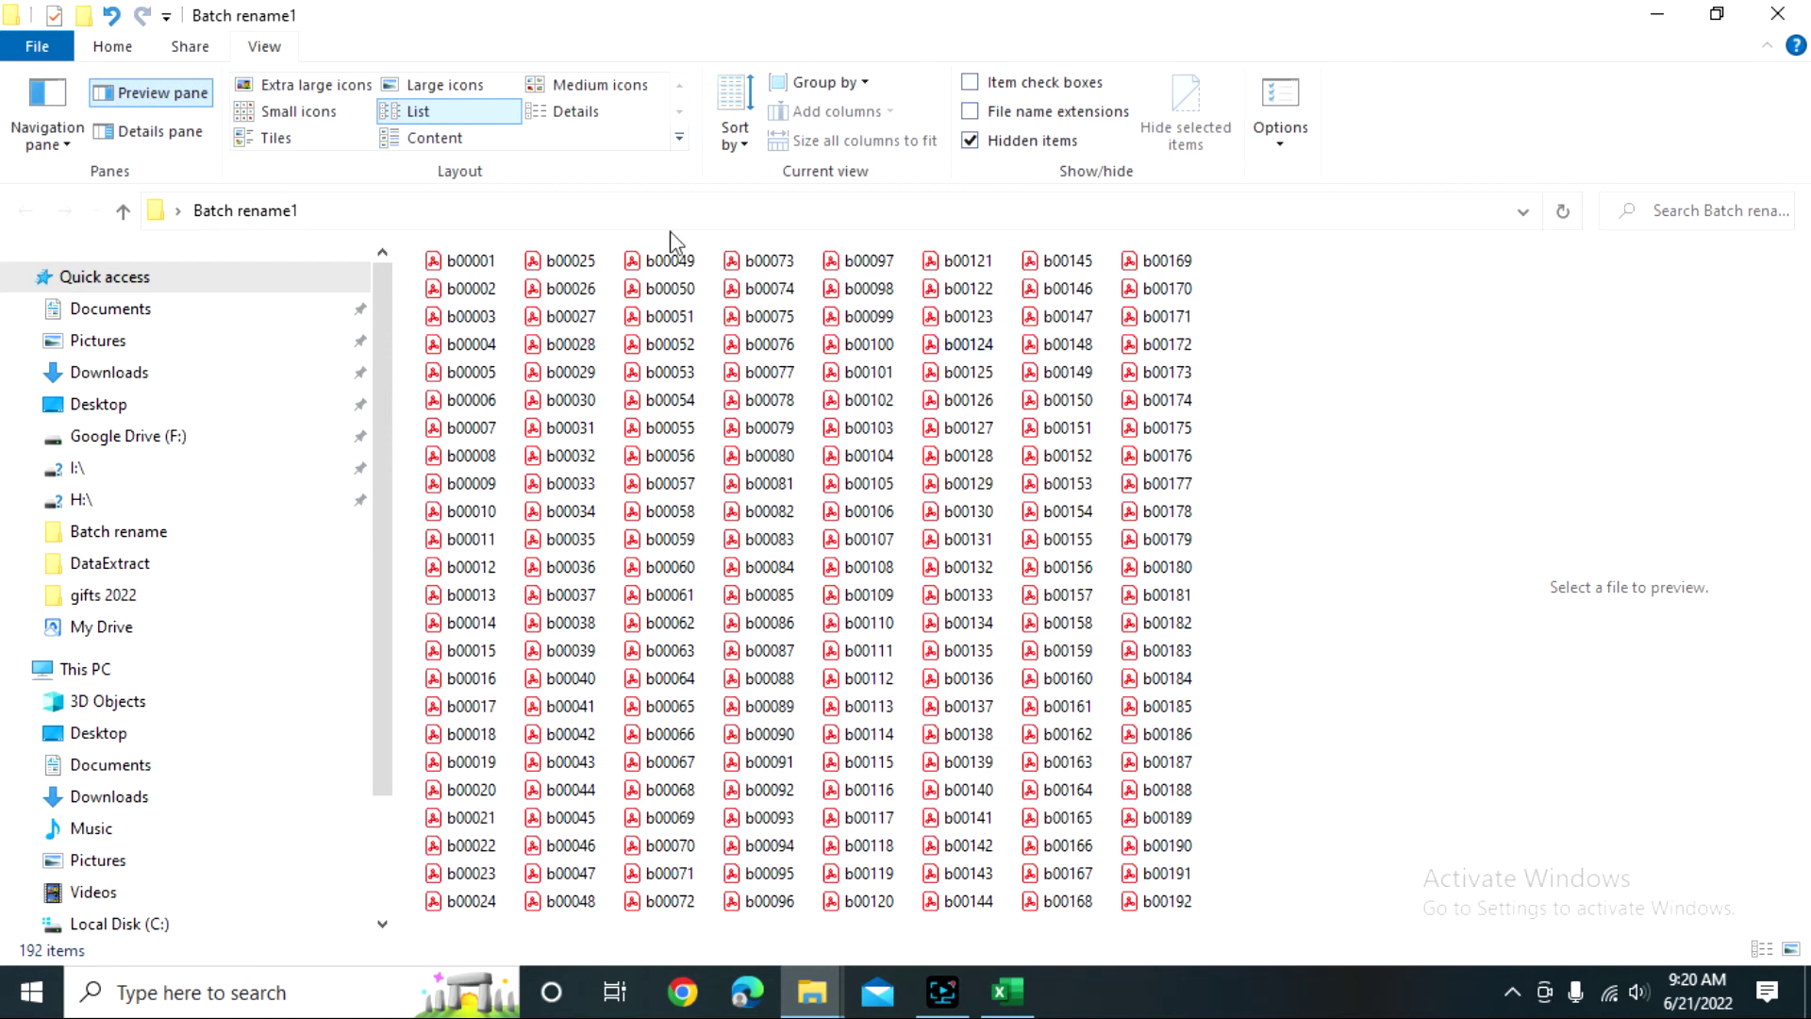
pyautogui.click(360, 215)
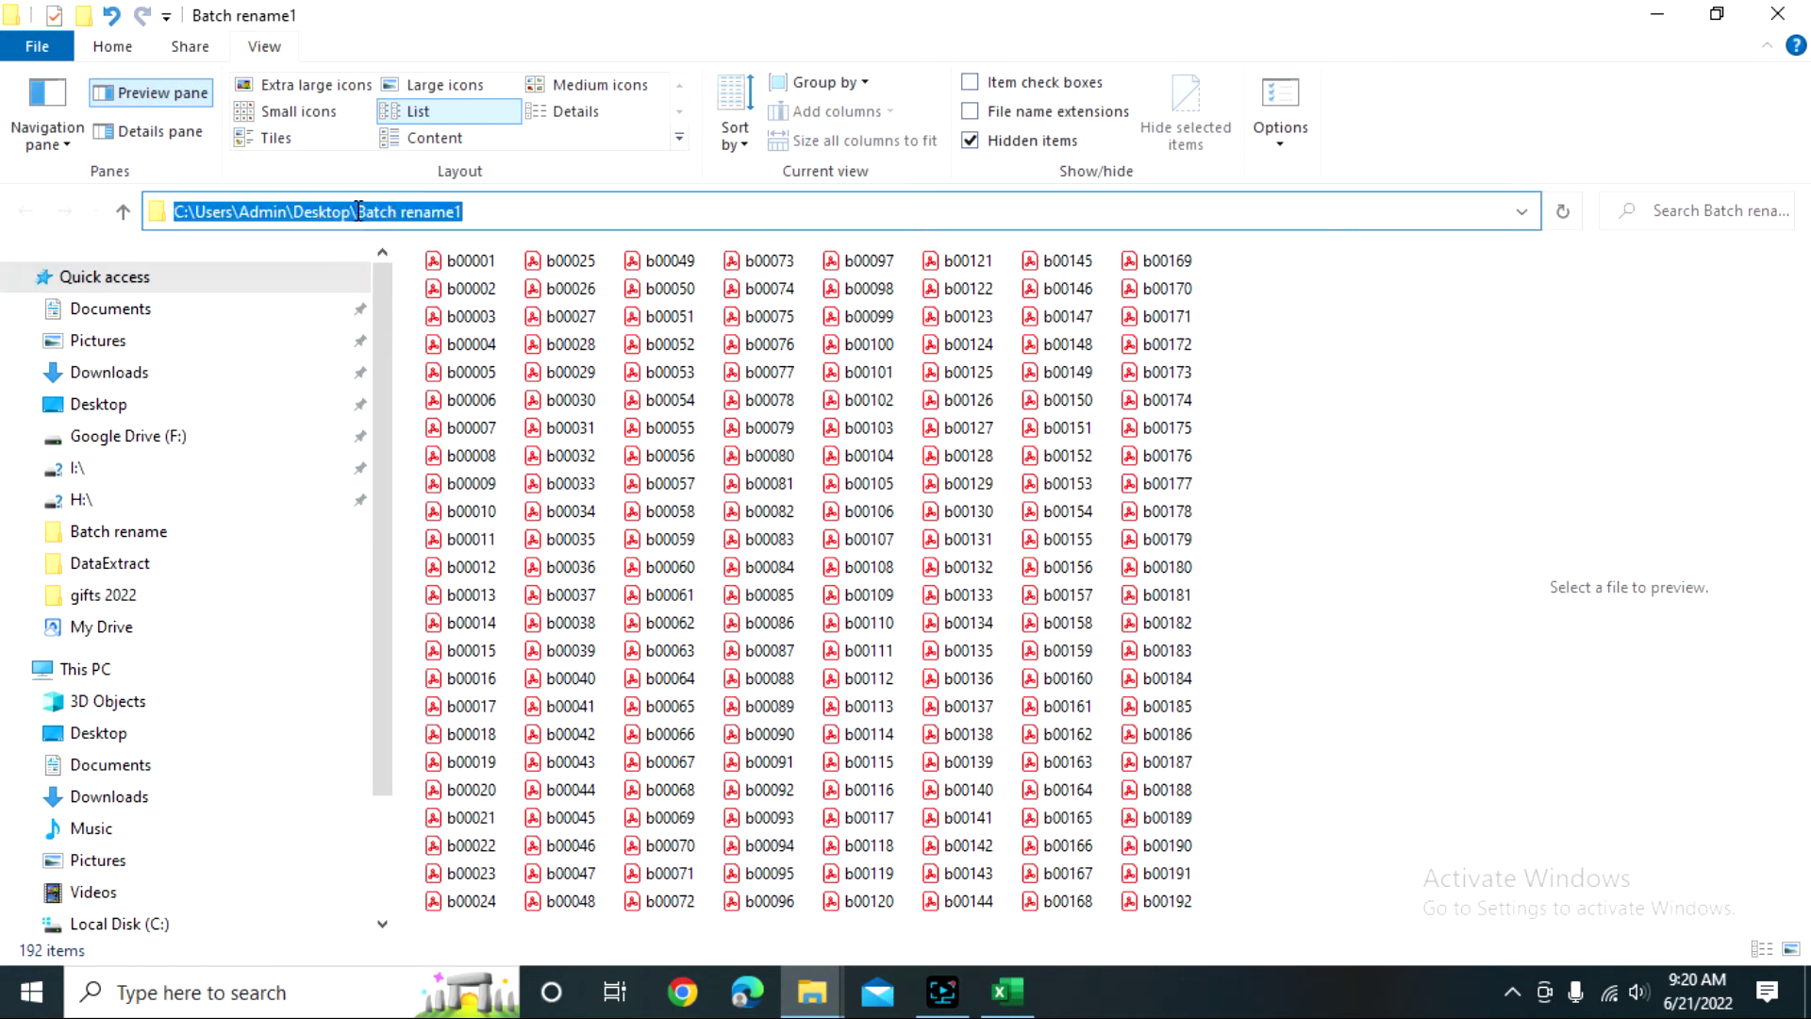
pyautogui.write('cmd')
pyautogui.press('Return')
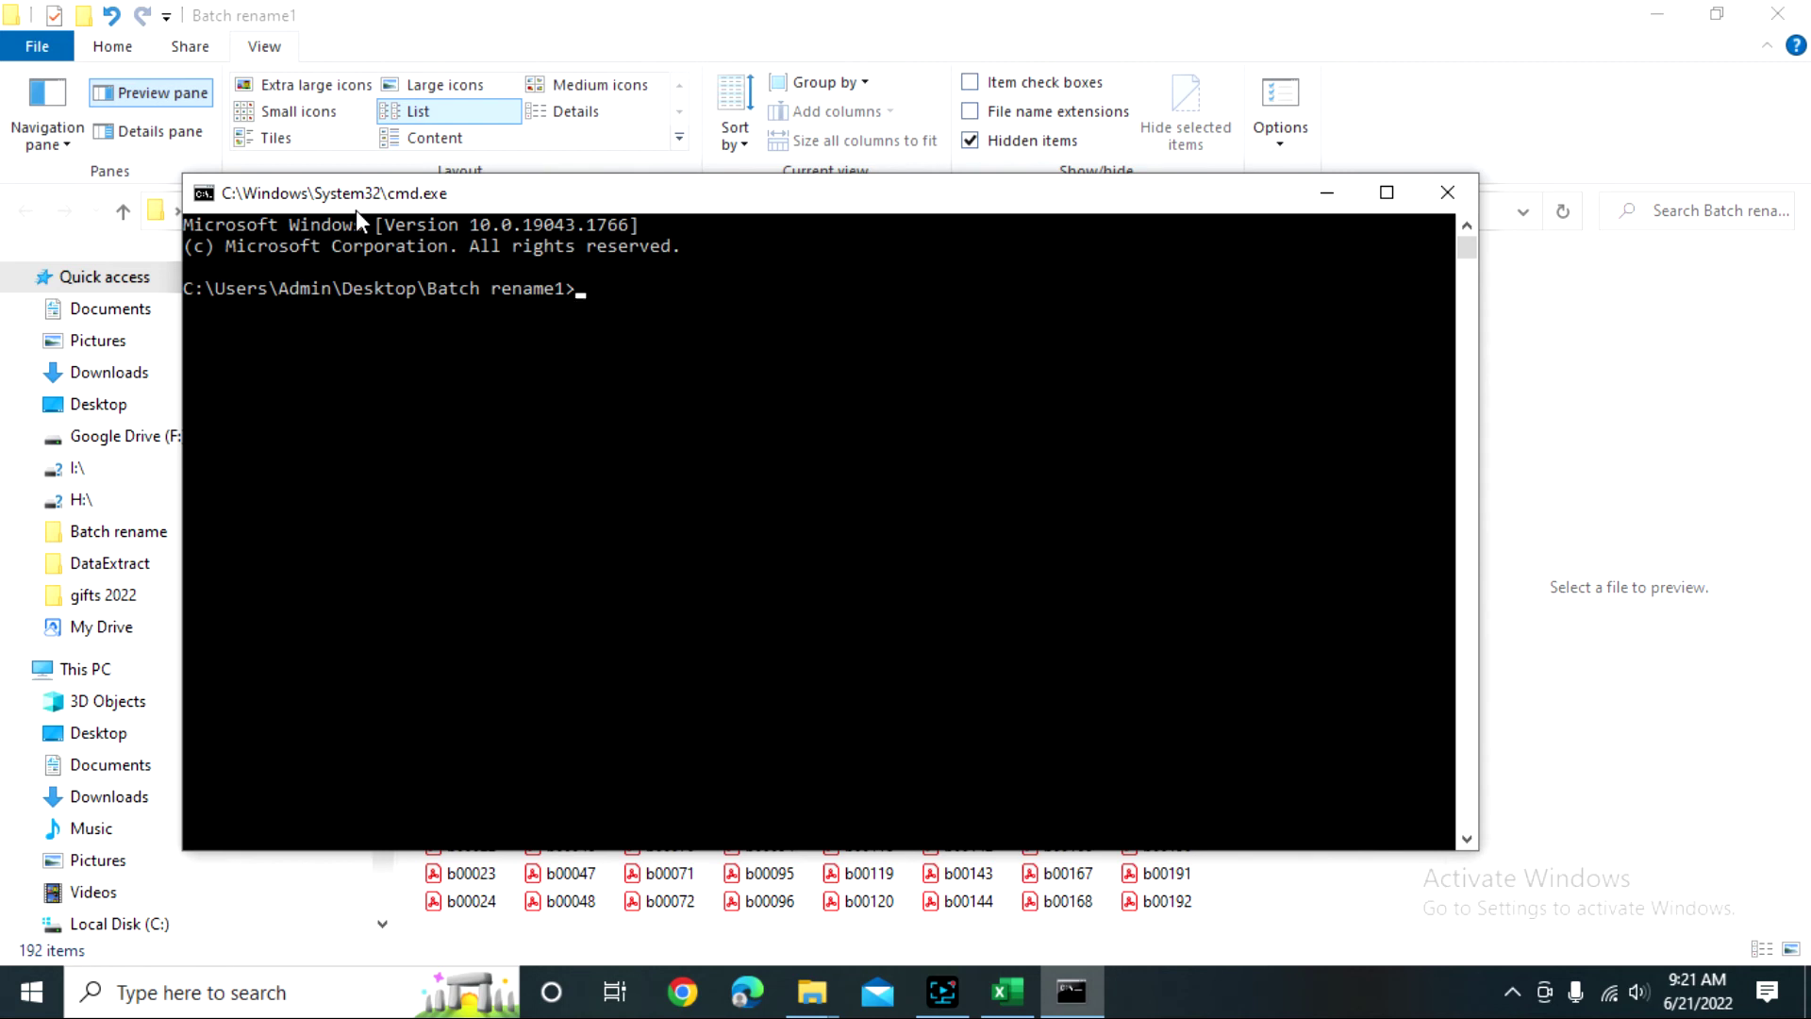
pyautogui.hotkey('ctrl', 'v')
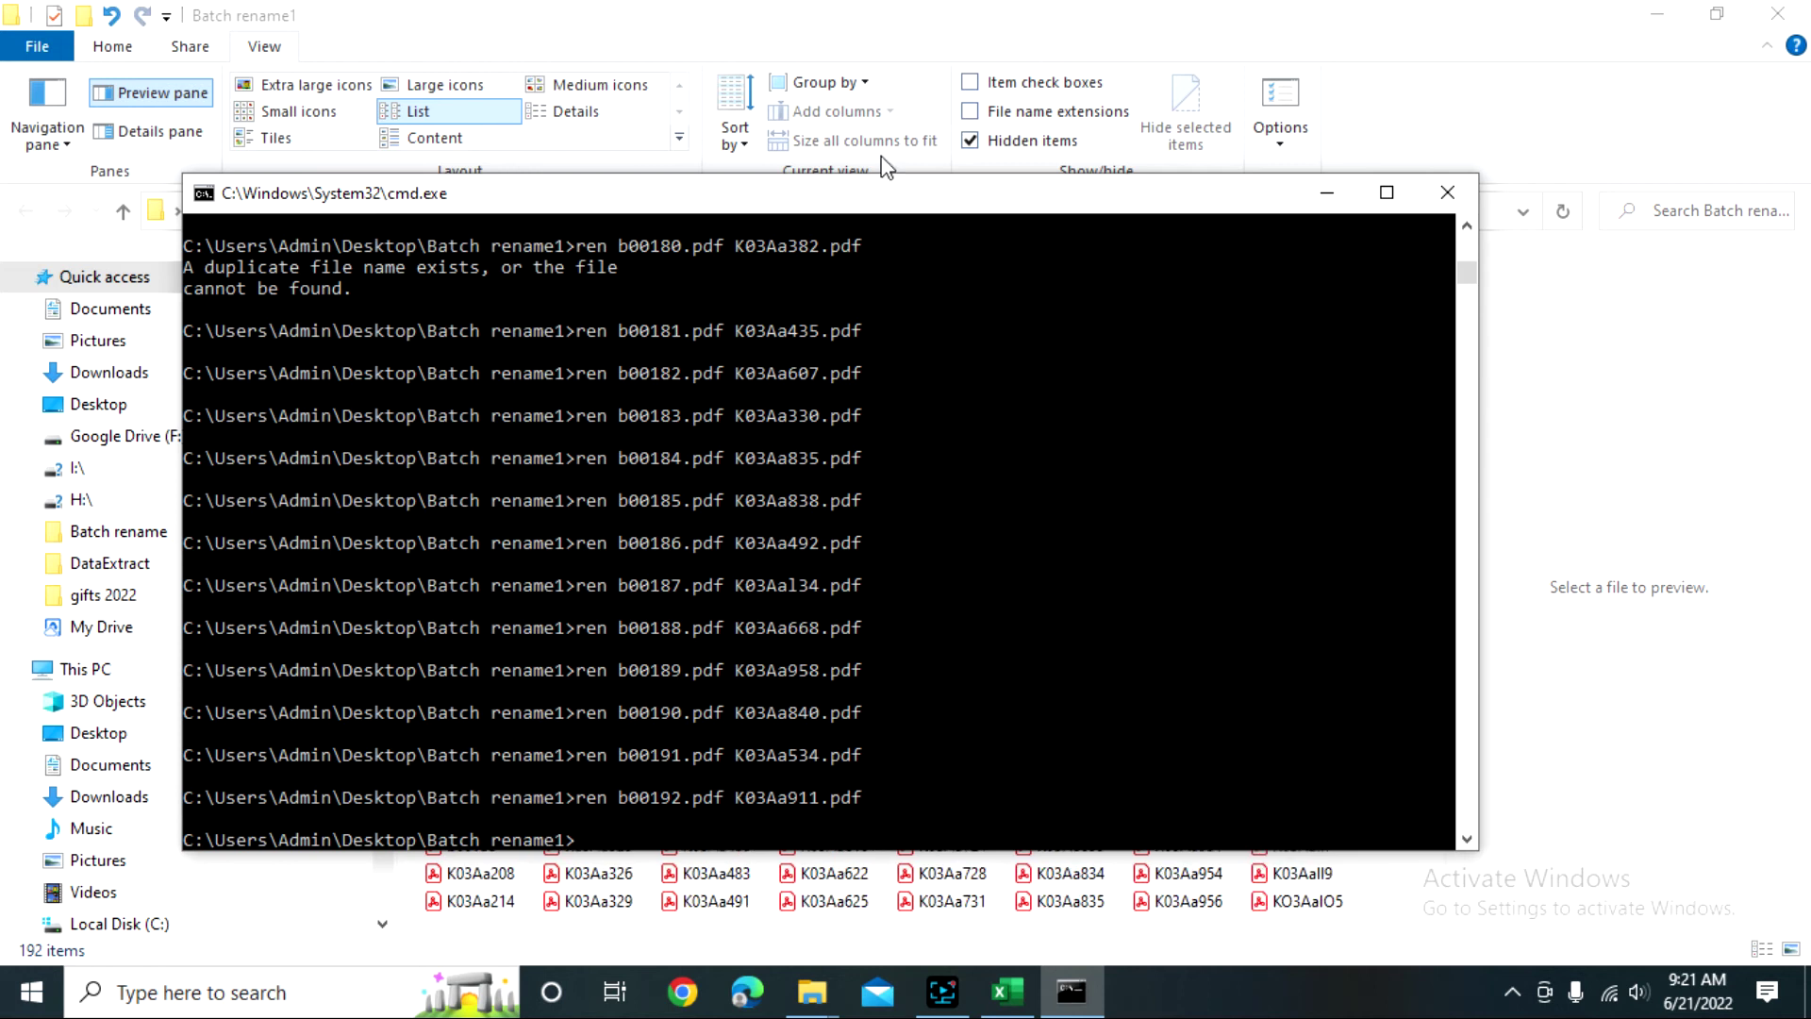
# - Move the command prompt window aside, review the rename output against the folder's files, and close the command prompt
pyautogui.moveTo(890, 189); pyautogui.dragTo(1541, 59)
pyautogui.moveTo(1314, 64); pyautogui.dragTo(1319, 119)
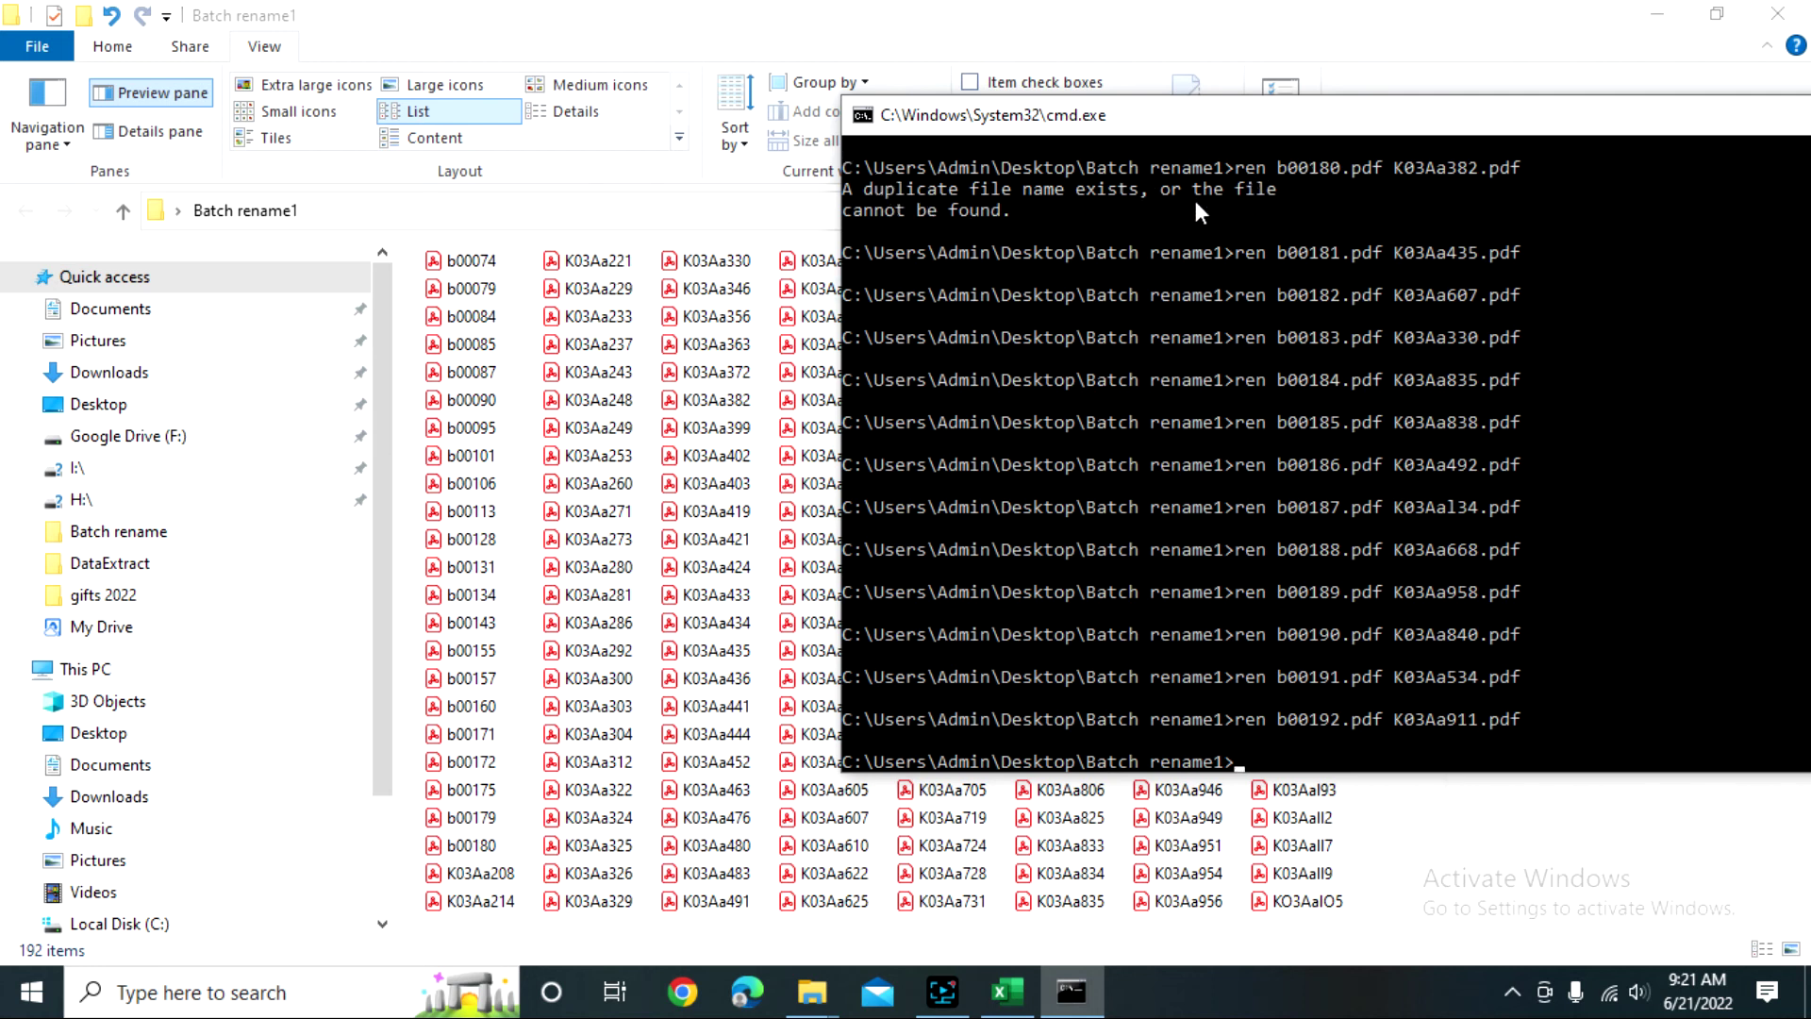
pyautogui.moveTo(1276, 149); pyautogui.dragTo(1406, 55)
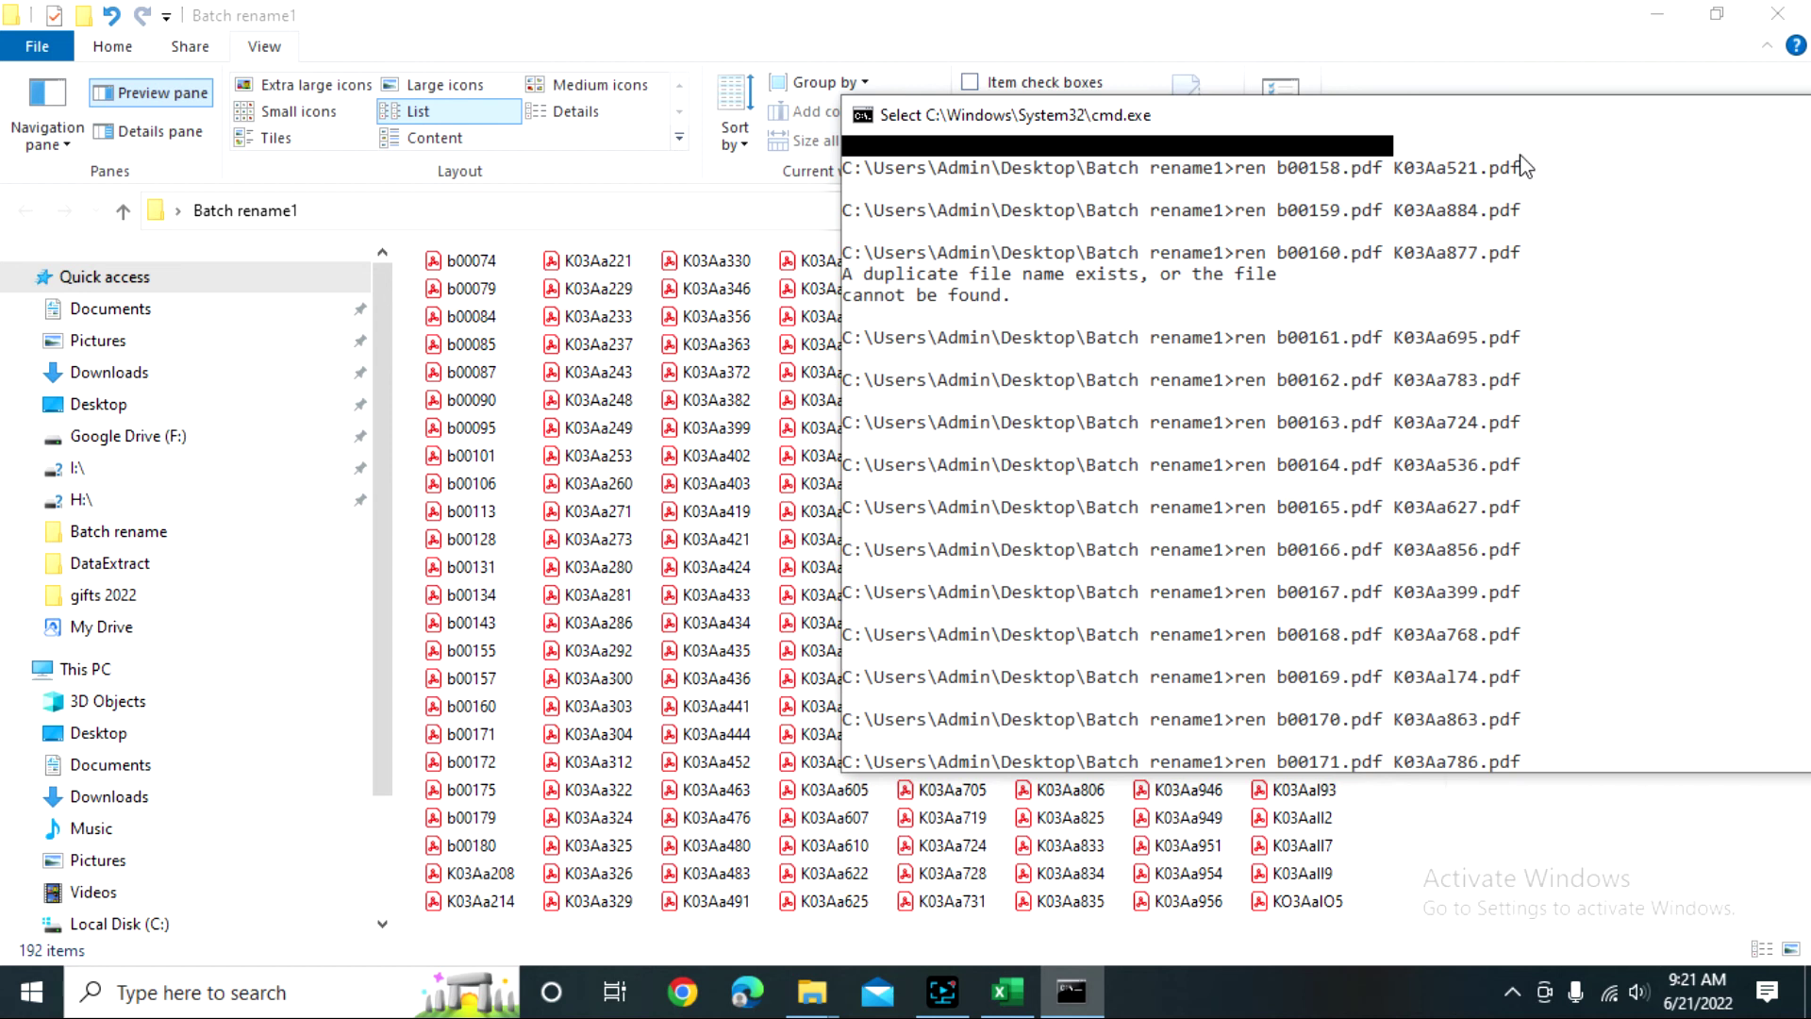
pyautogui.click(1548, 139)
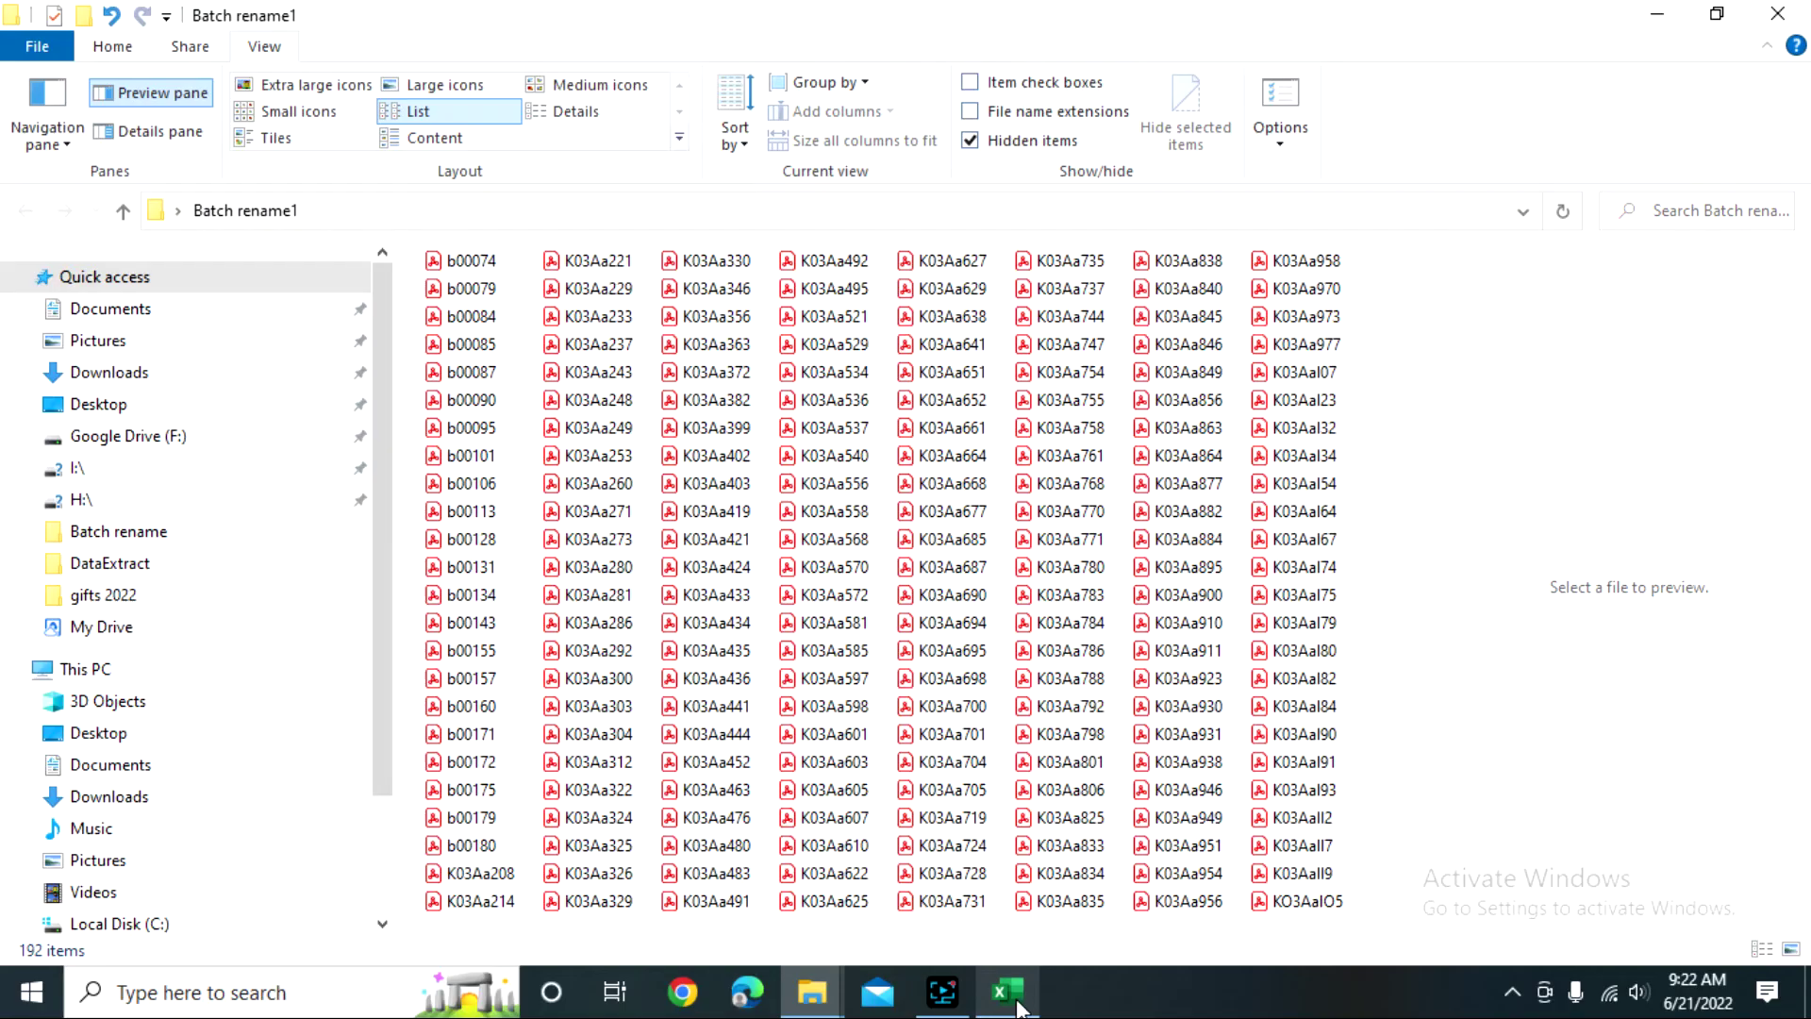
# - Switch to the Excel workbook and change the C2 formula to =CONCATENATE("rename-item ",A2," ",B2)
pyautogui.hotkey('alt', 'Tab')
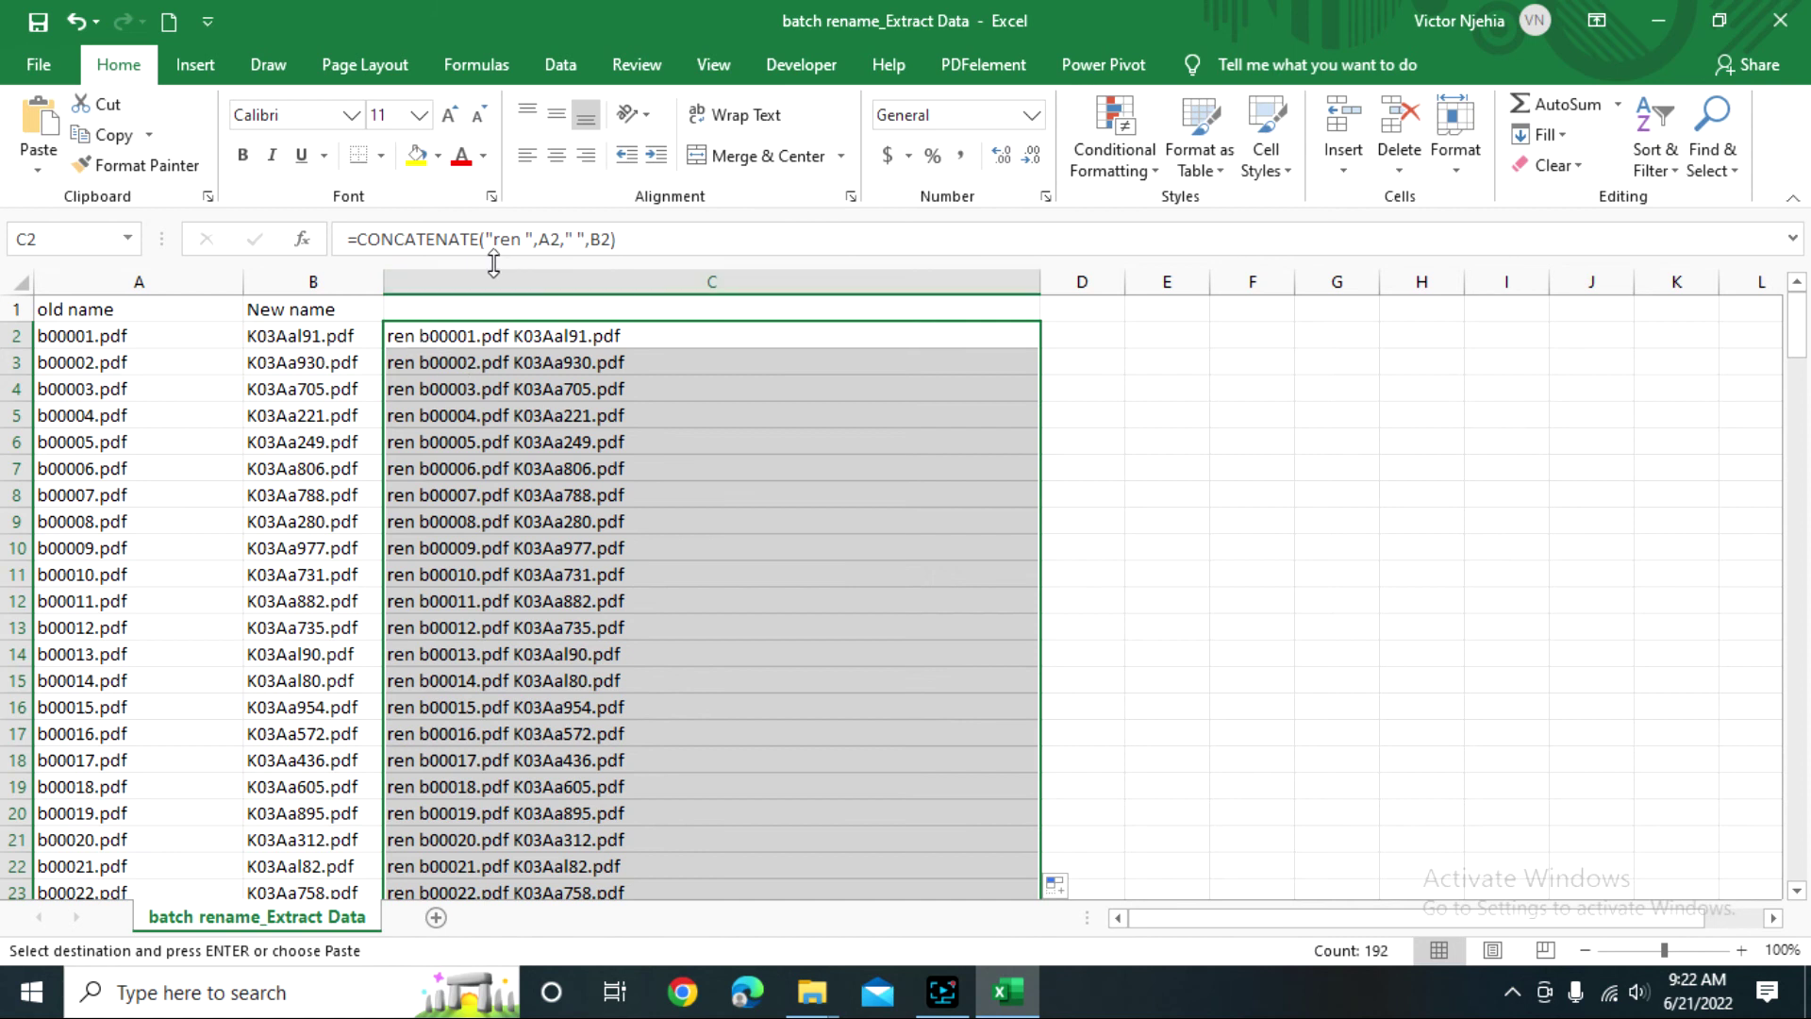
pyautogui.click(517, 241)
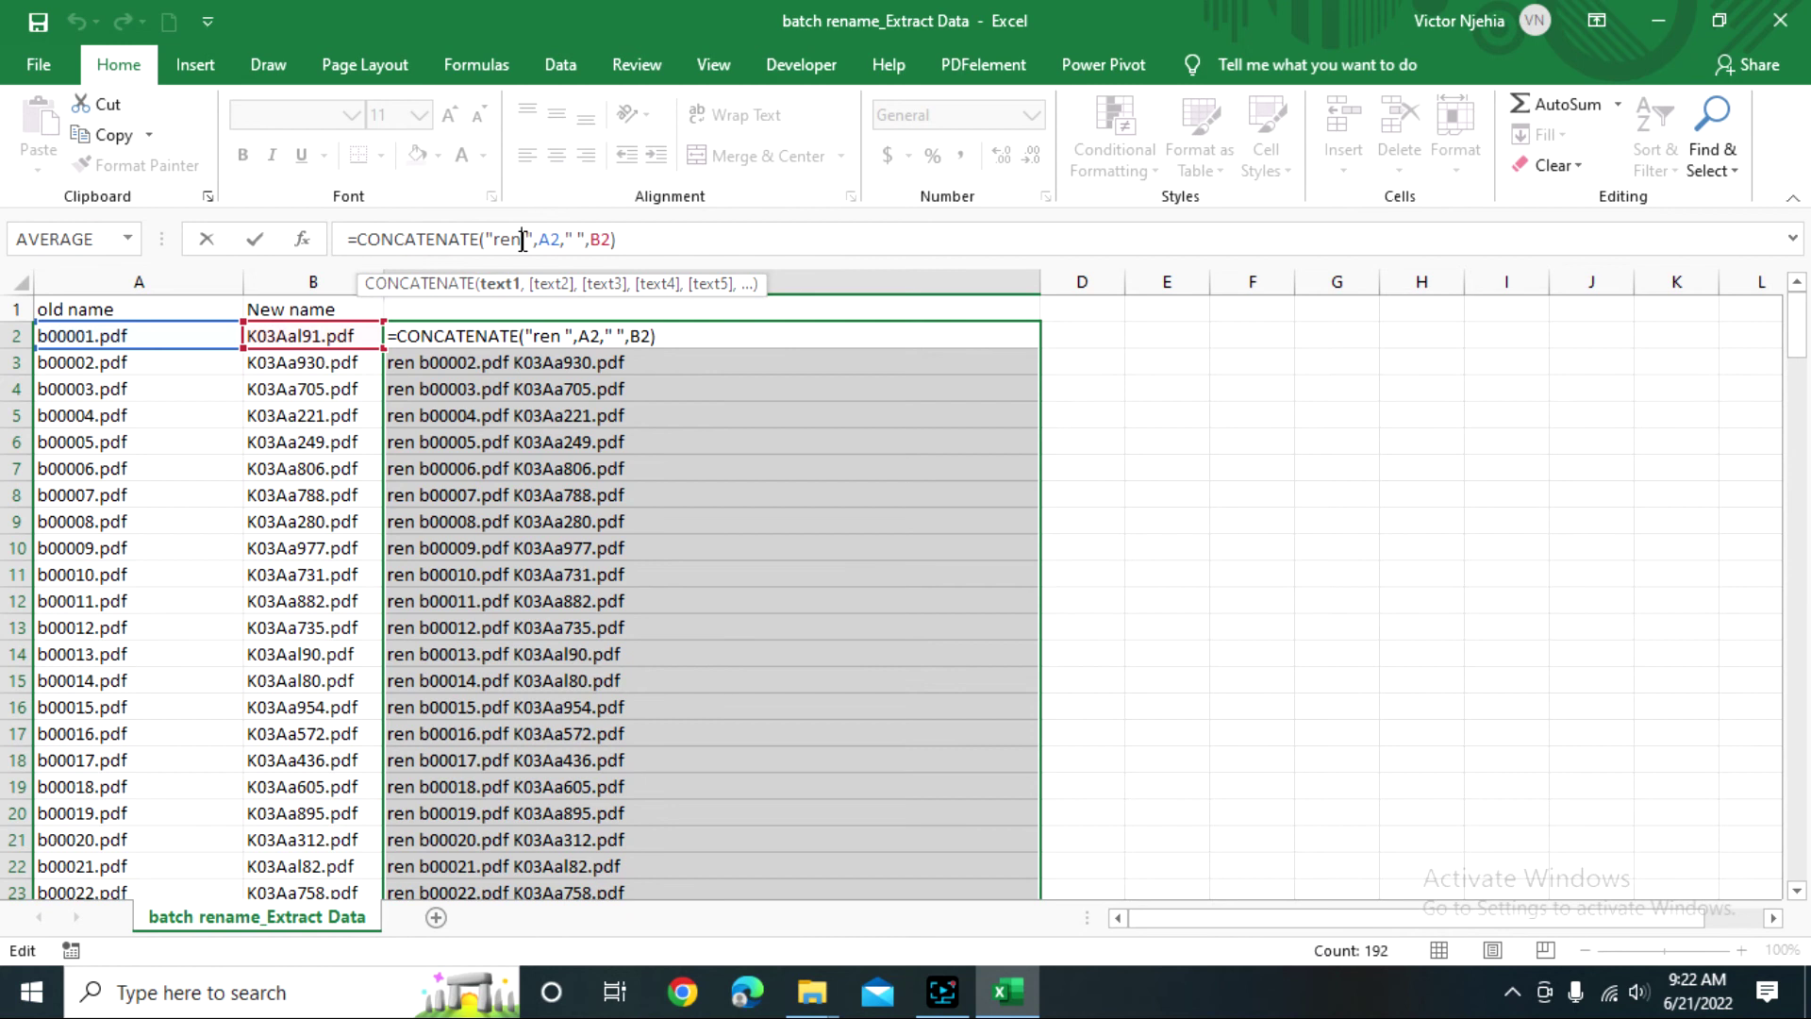
pyautogui.write('ame')
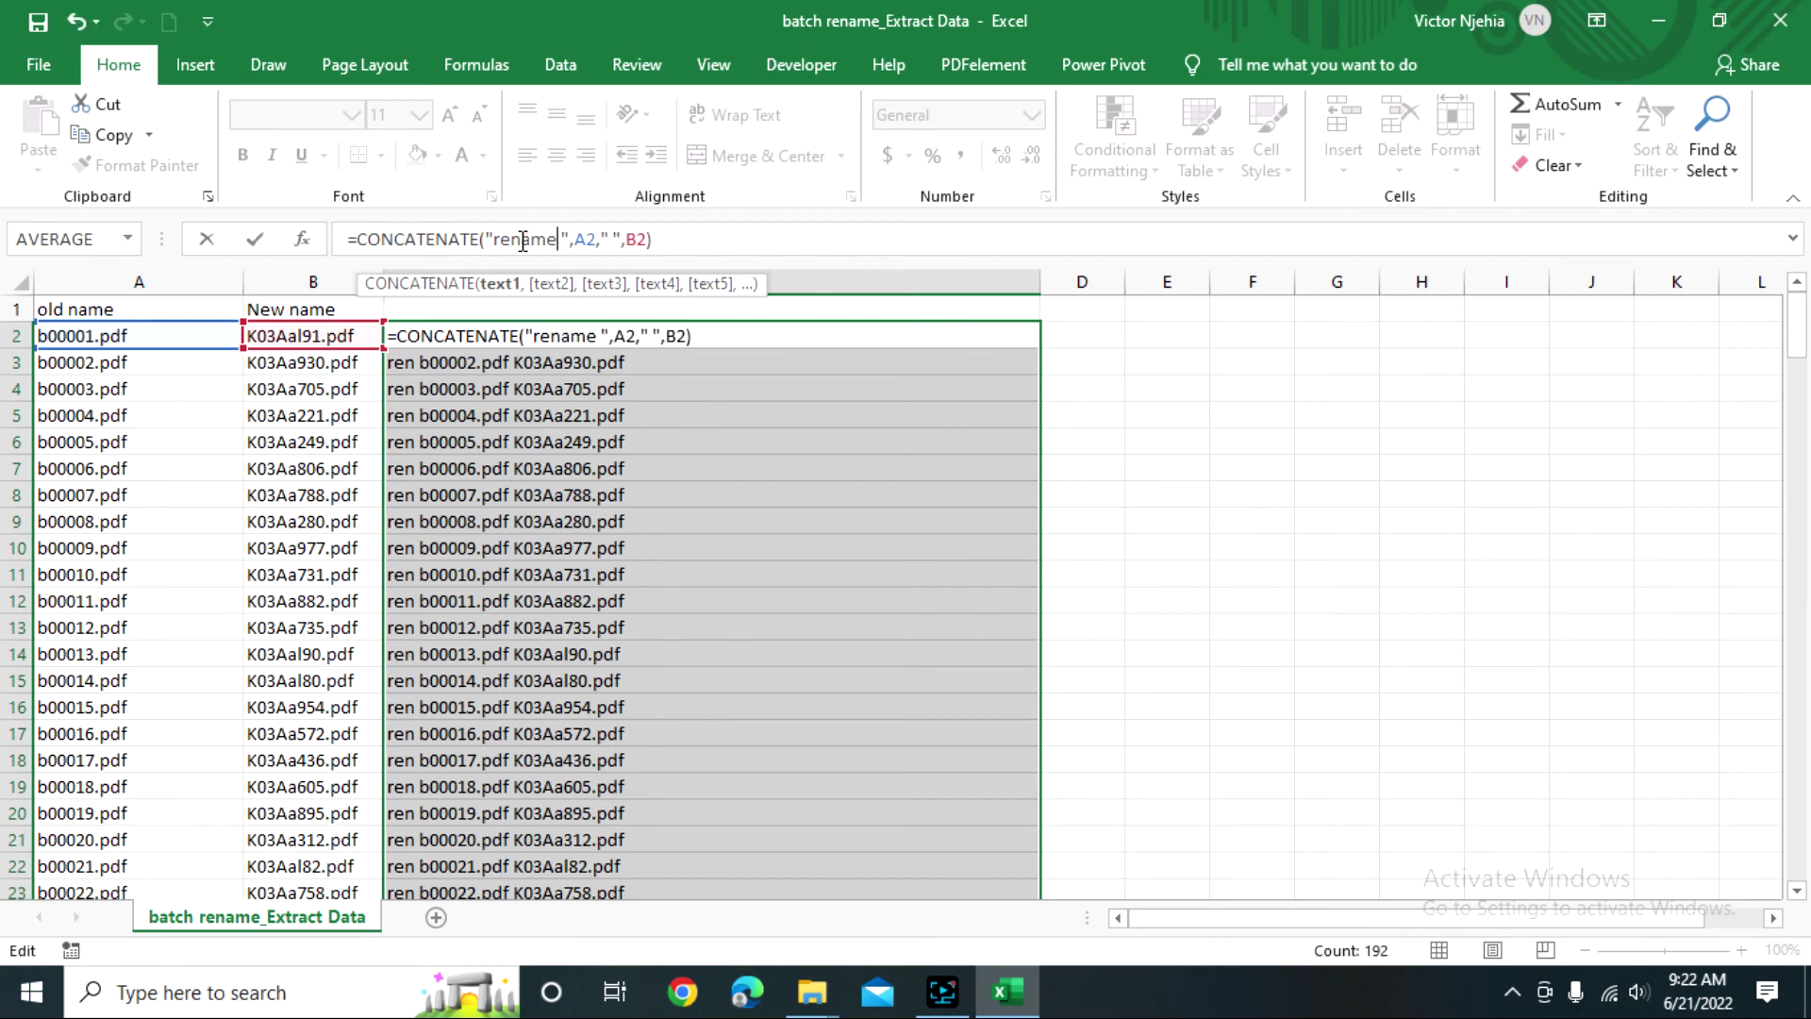
pyautogui.write('item')
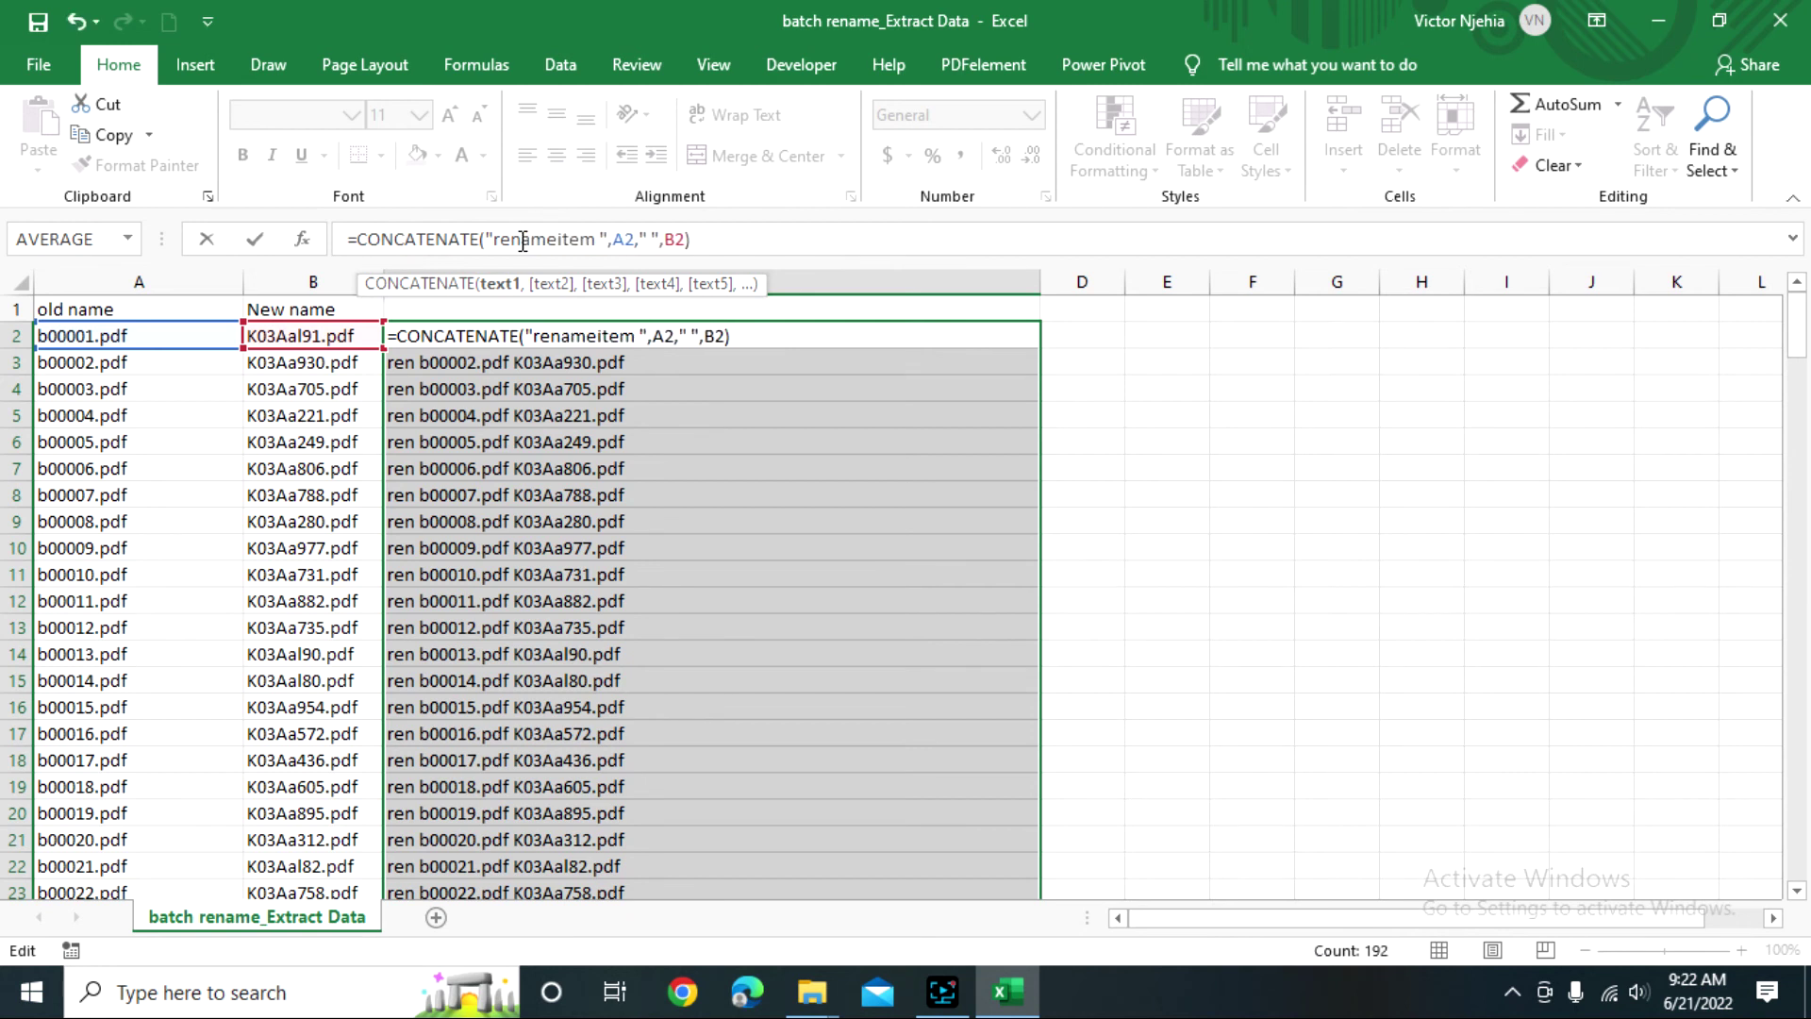
pyautogui.press('BackSpace')
pyautogui.press('BackSpace')
pyautogui.press('BackSpace')
pyautogui.press('BackSpace')
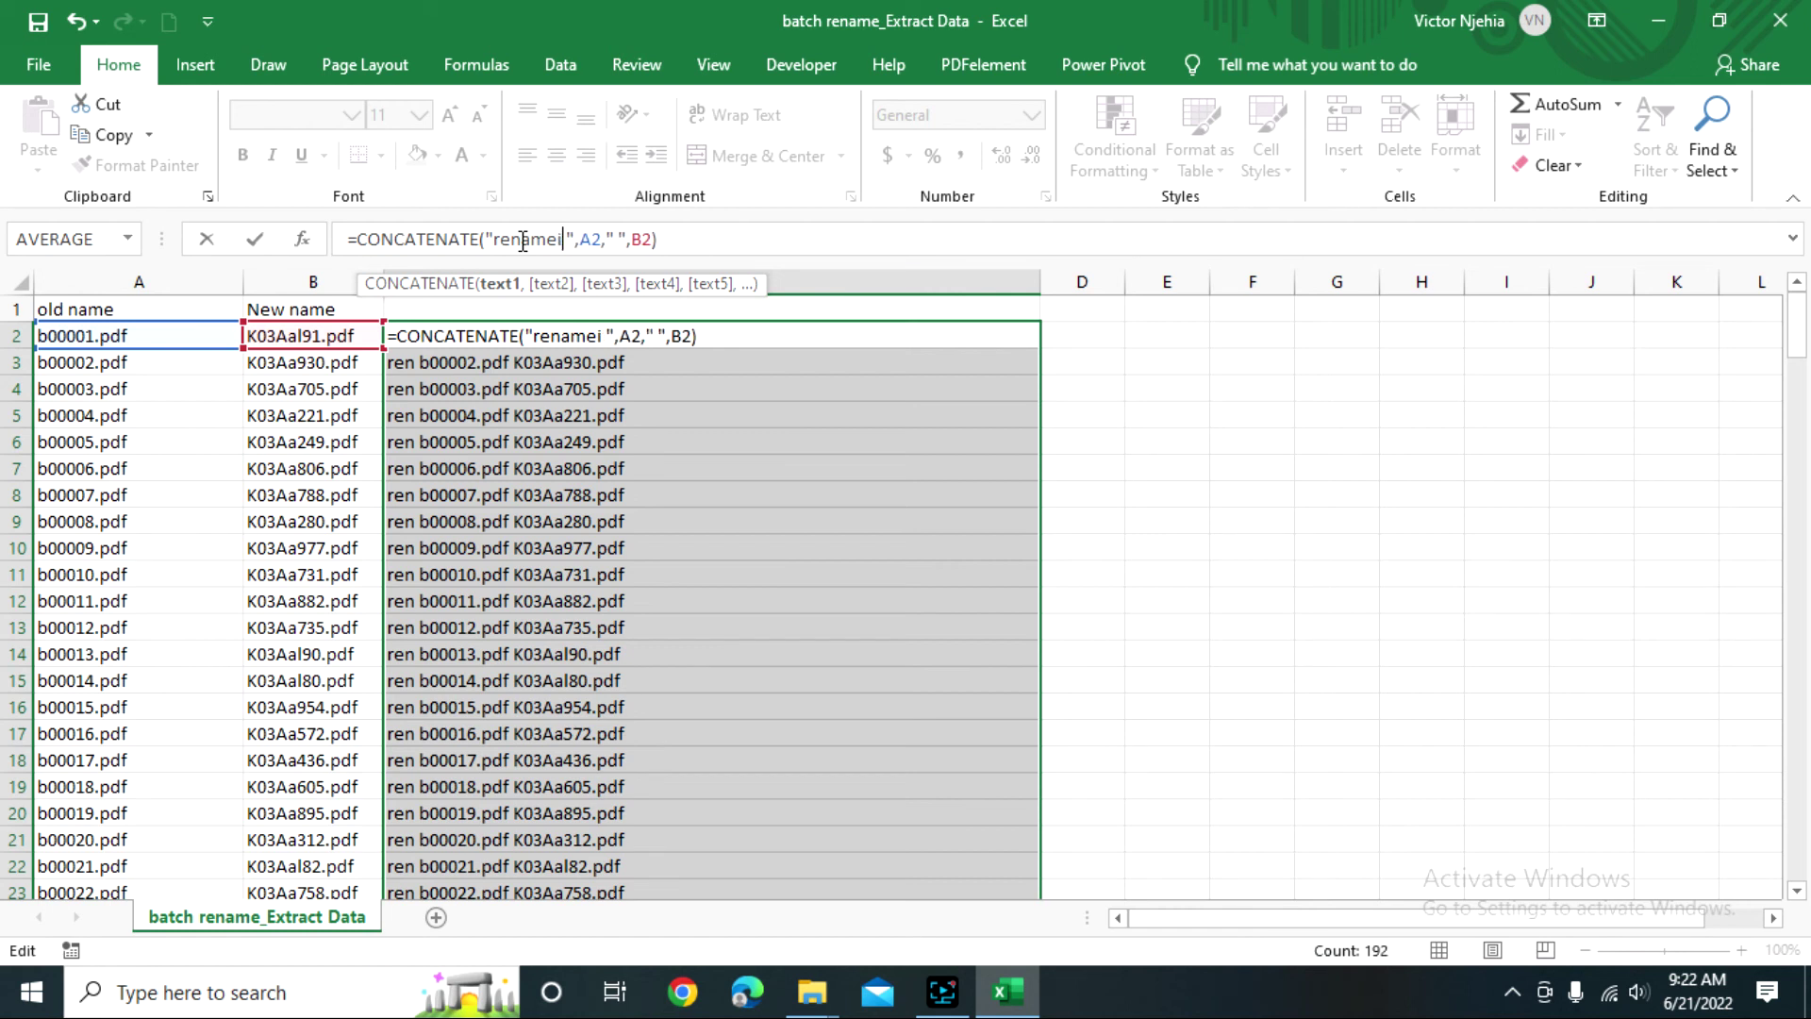
pyautogui.write('-item')
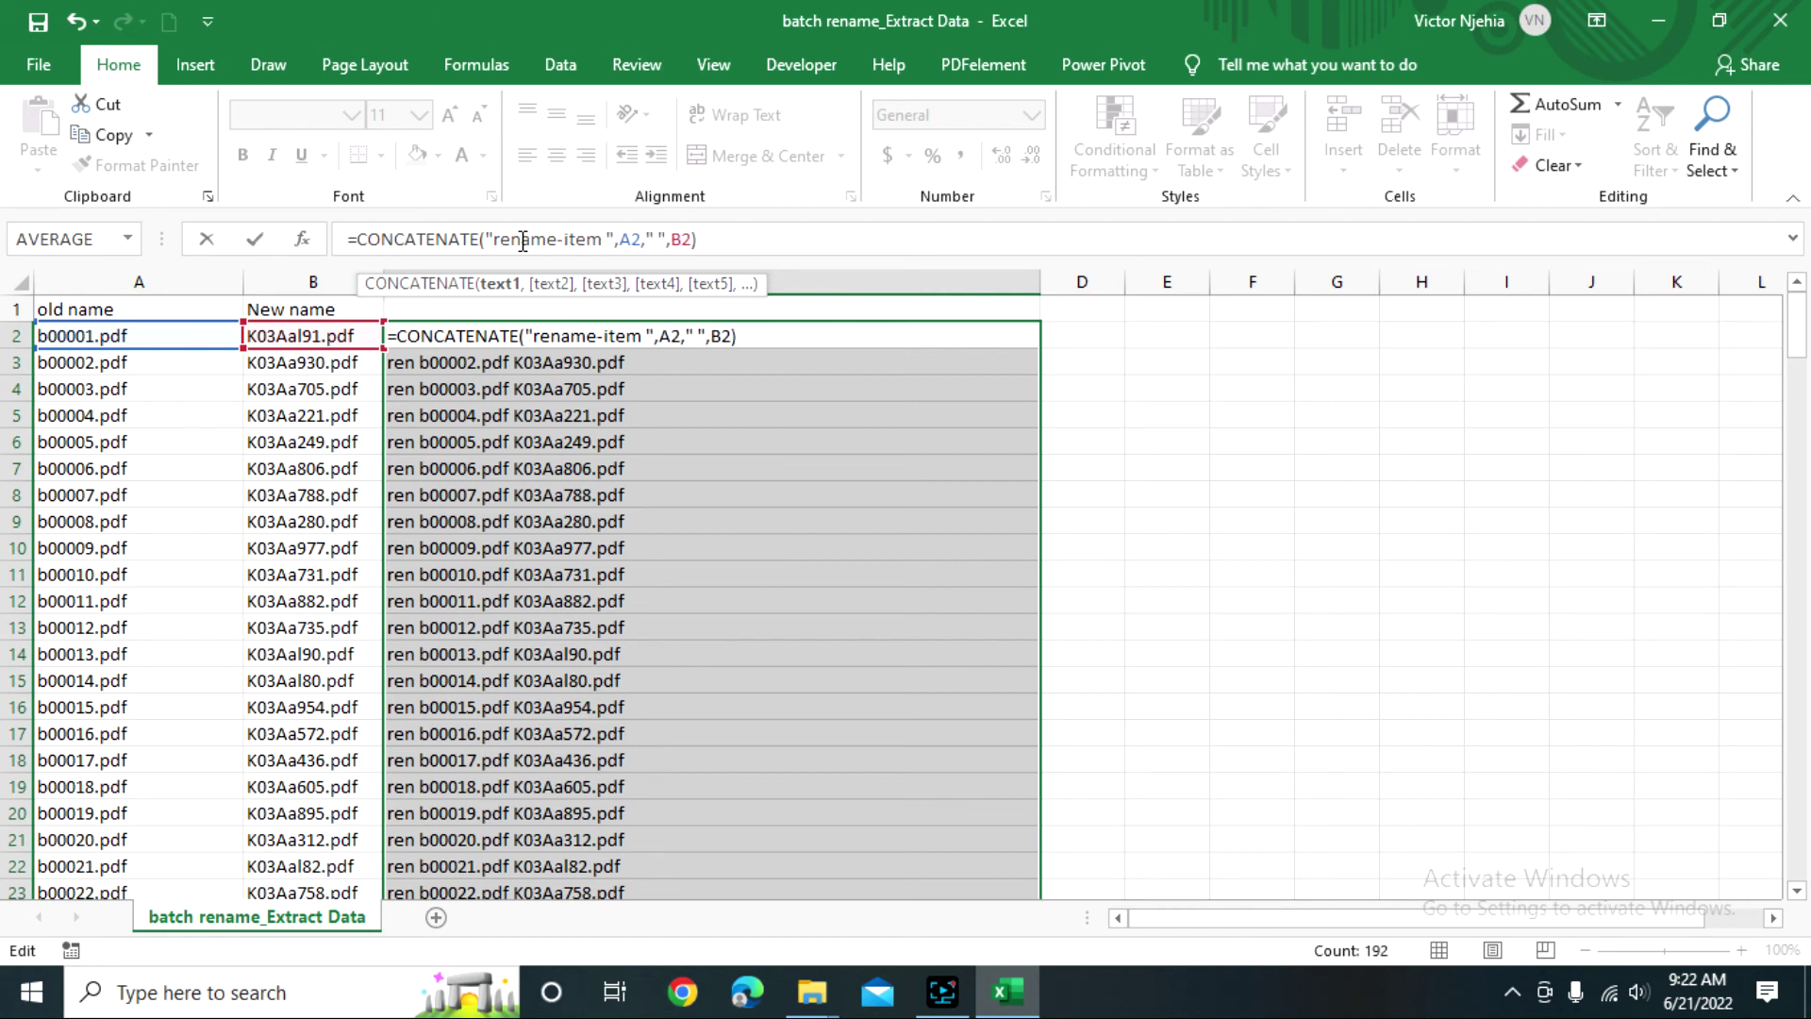
pyautogui.press('Return')
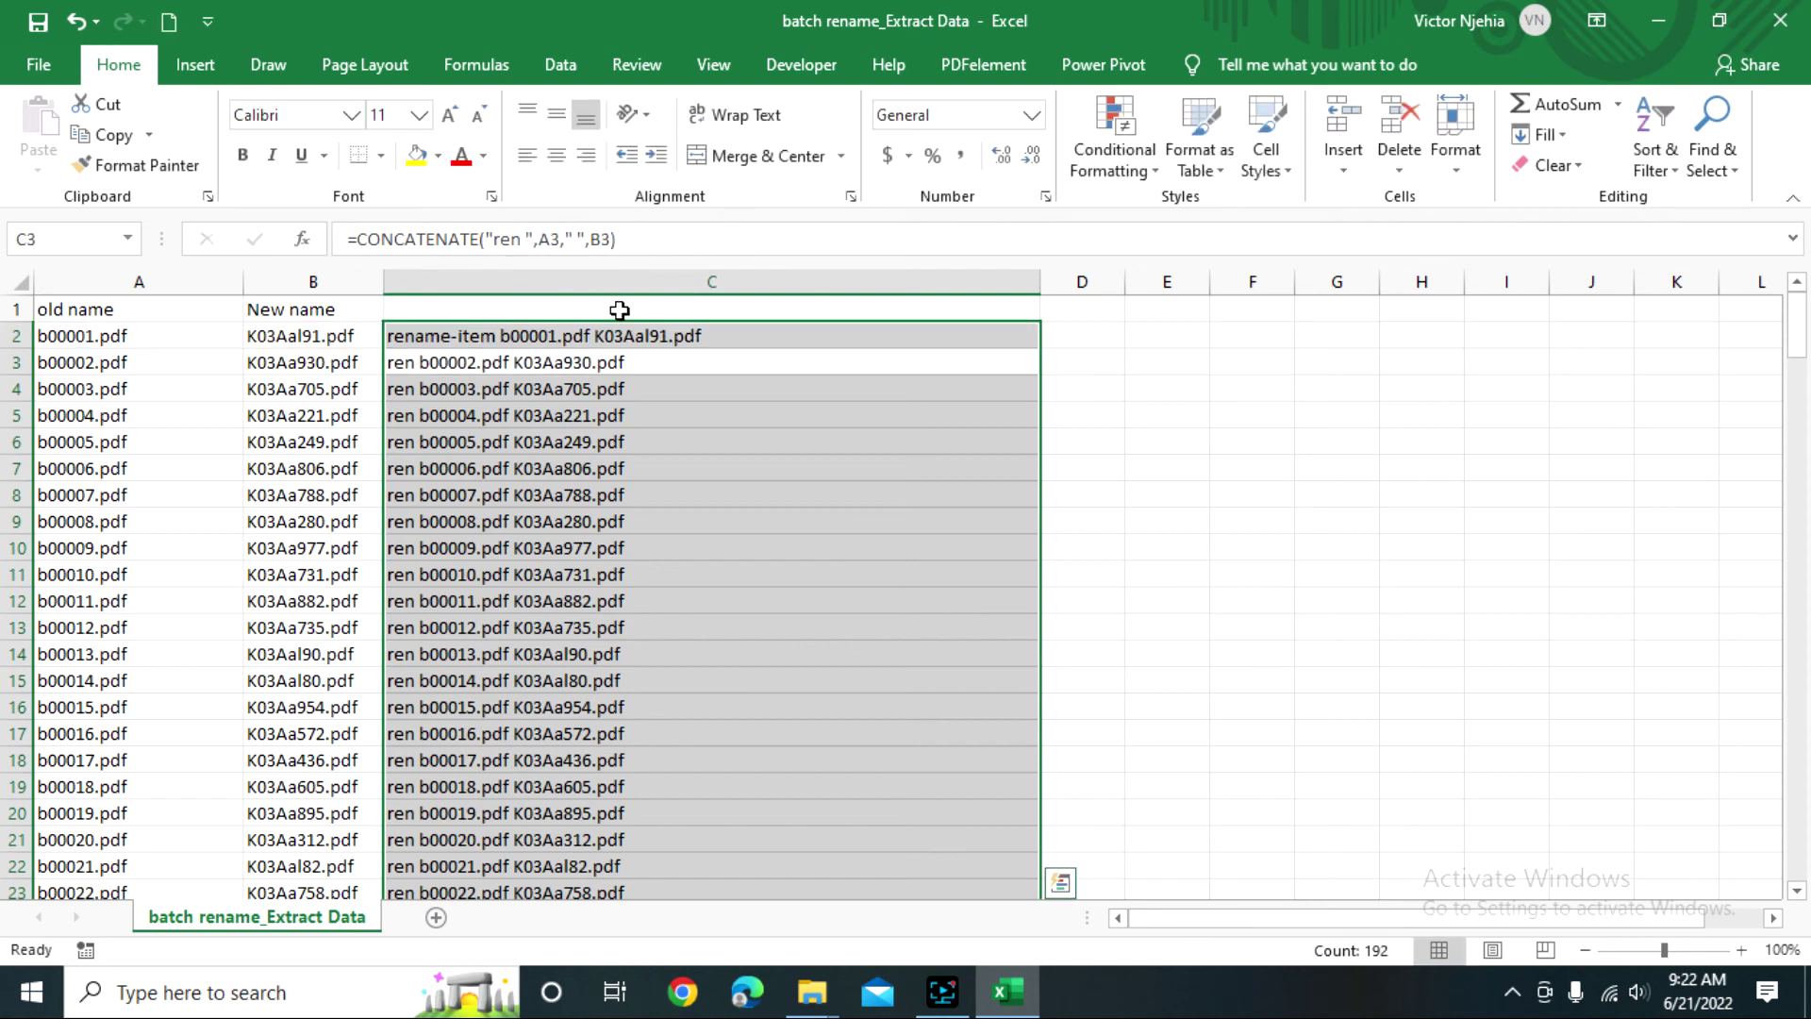
# - Fill the rename-item formula from C2 down column C for all listed files and copy the resulting commands
pyautogui.click(582, 332)
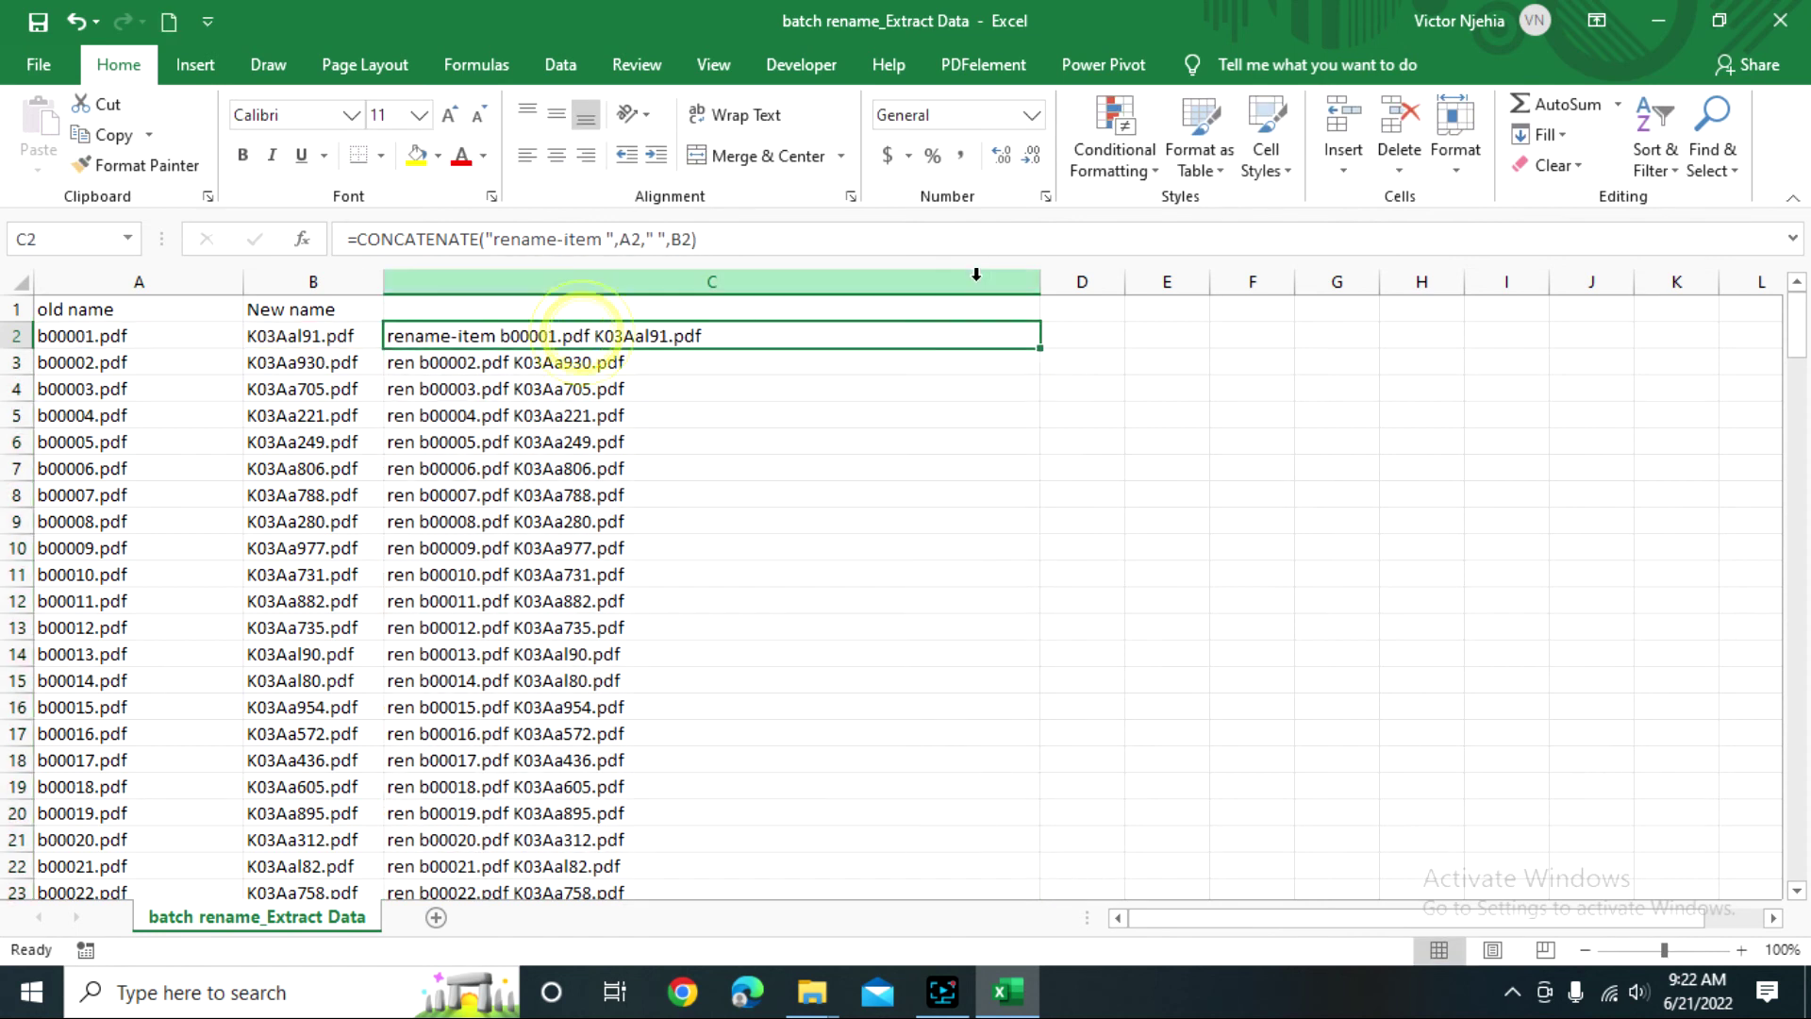
pyautogui.doubleClick(1039, 347)
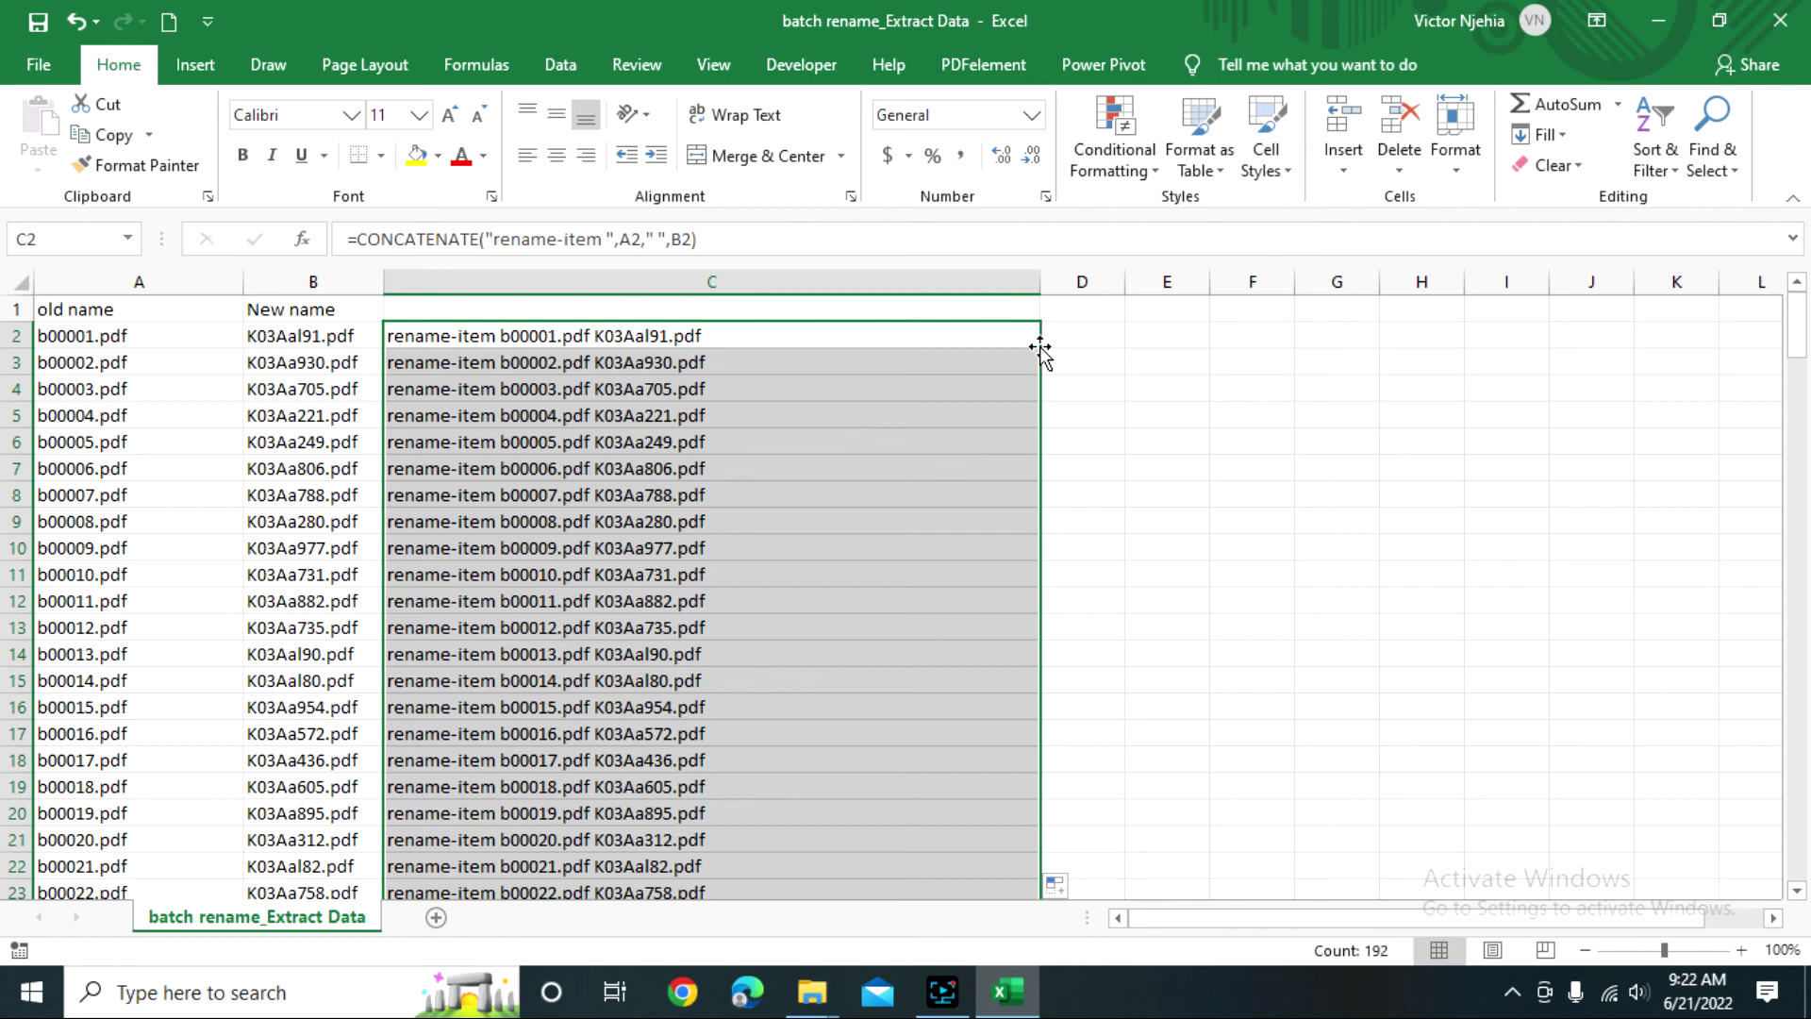
pyautogui.hotkey('ctrl', 'c')
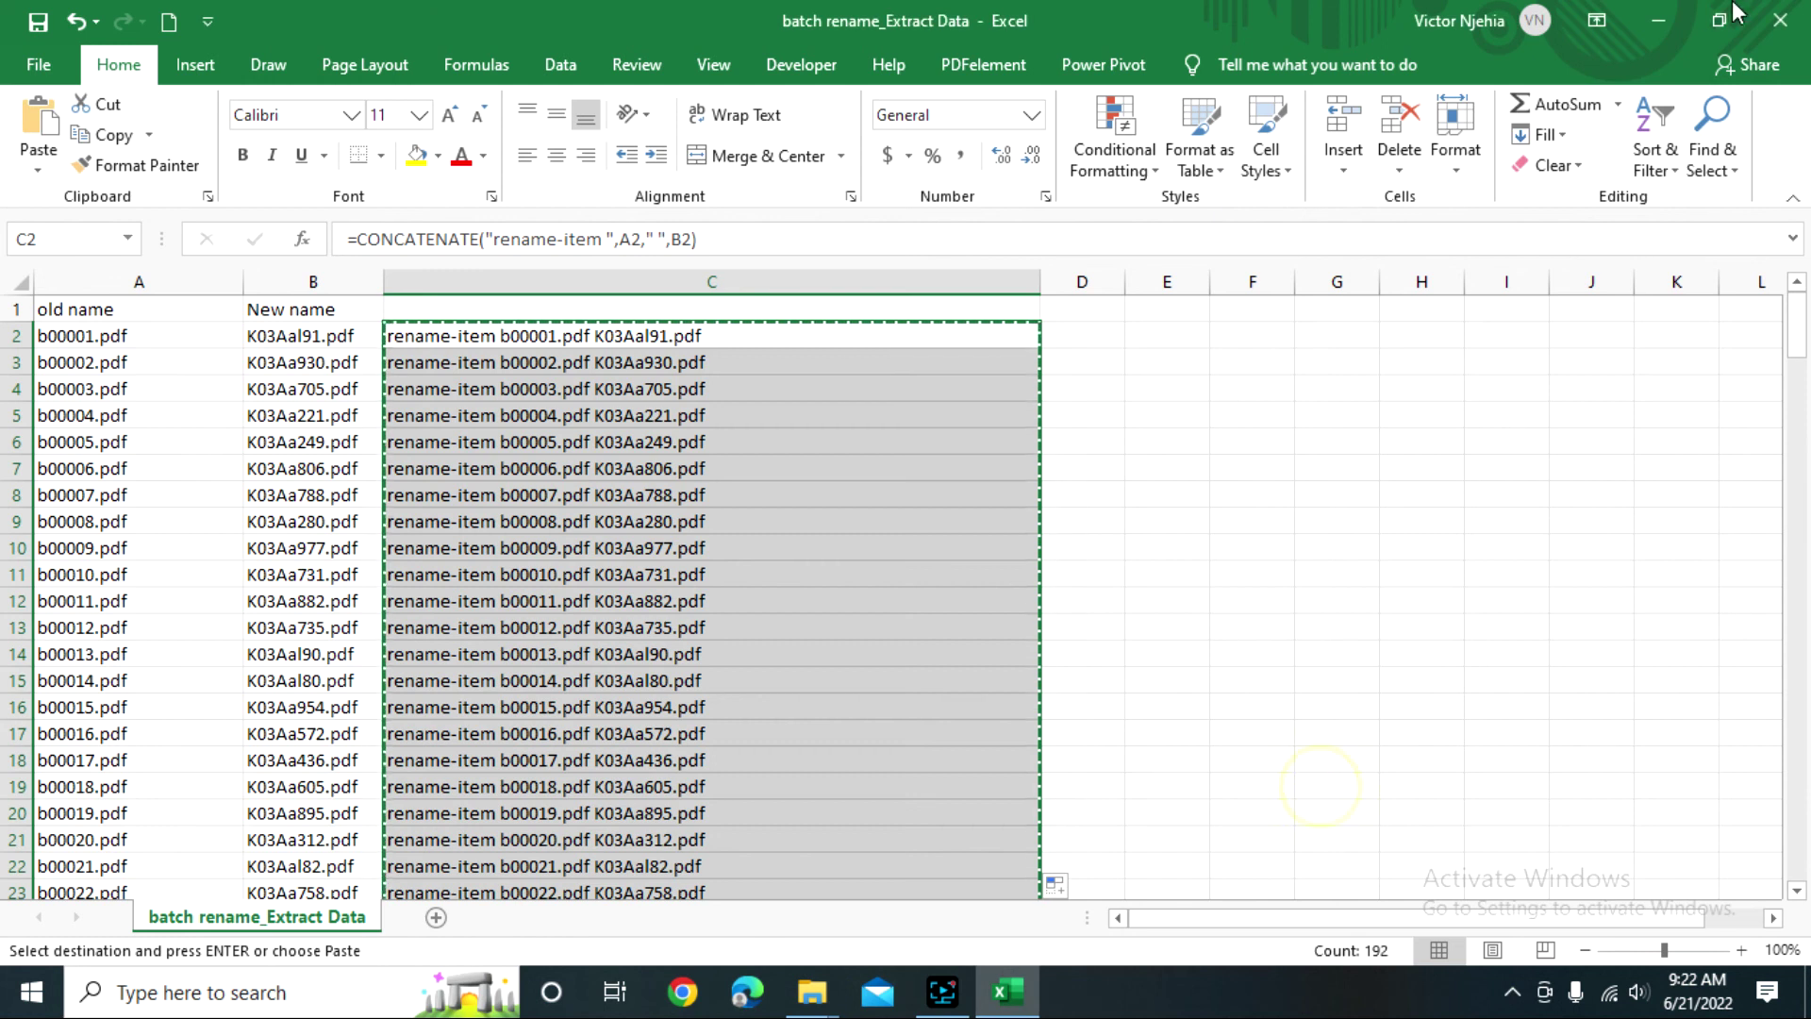
# - Open Windows PowerShell in the Batch rename2 folder, run the copied rename-item commands there, and close PowerShell
pyautogui.click(1657, 19)
pyautogui.click(45, 38)
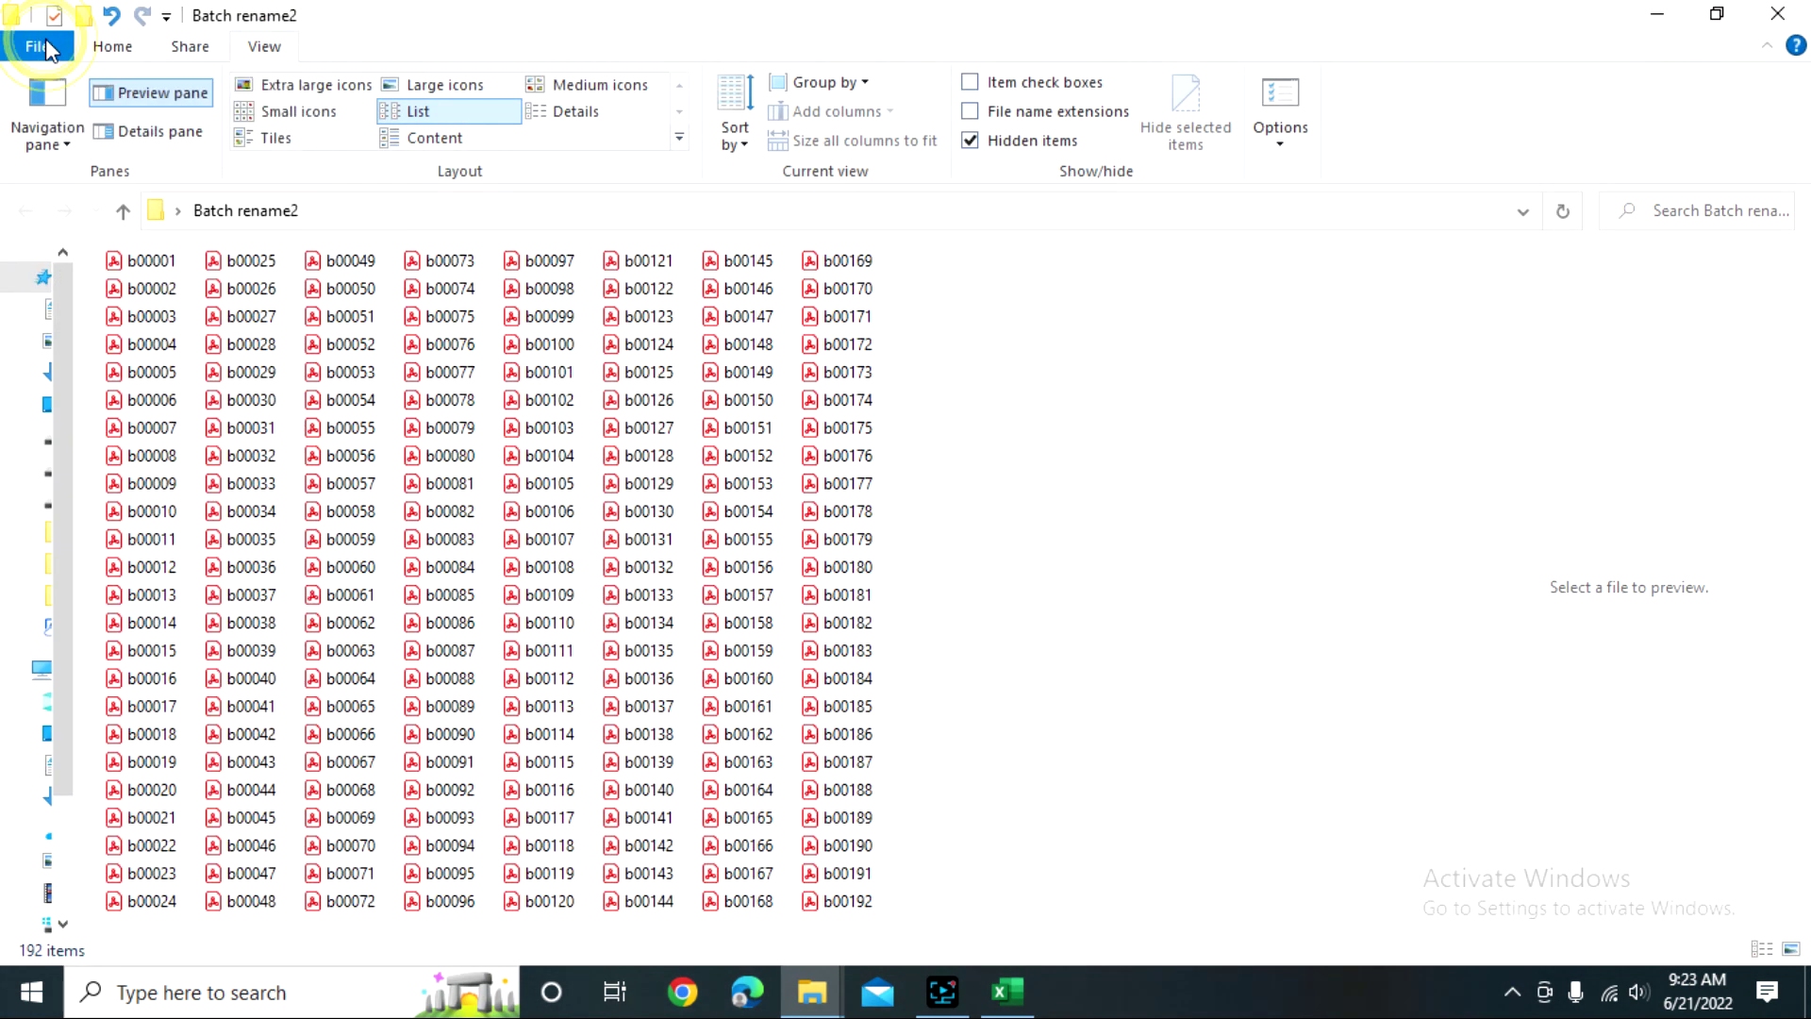
pyautogui.moveTo(139, 163)
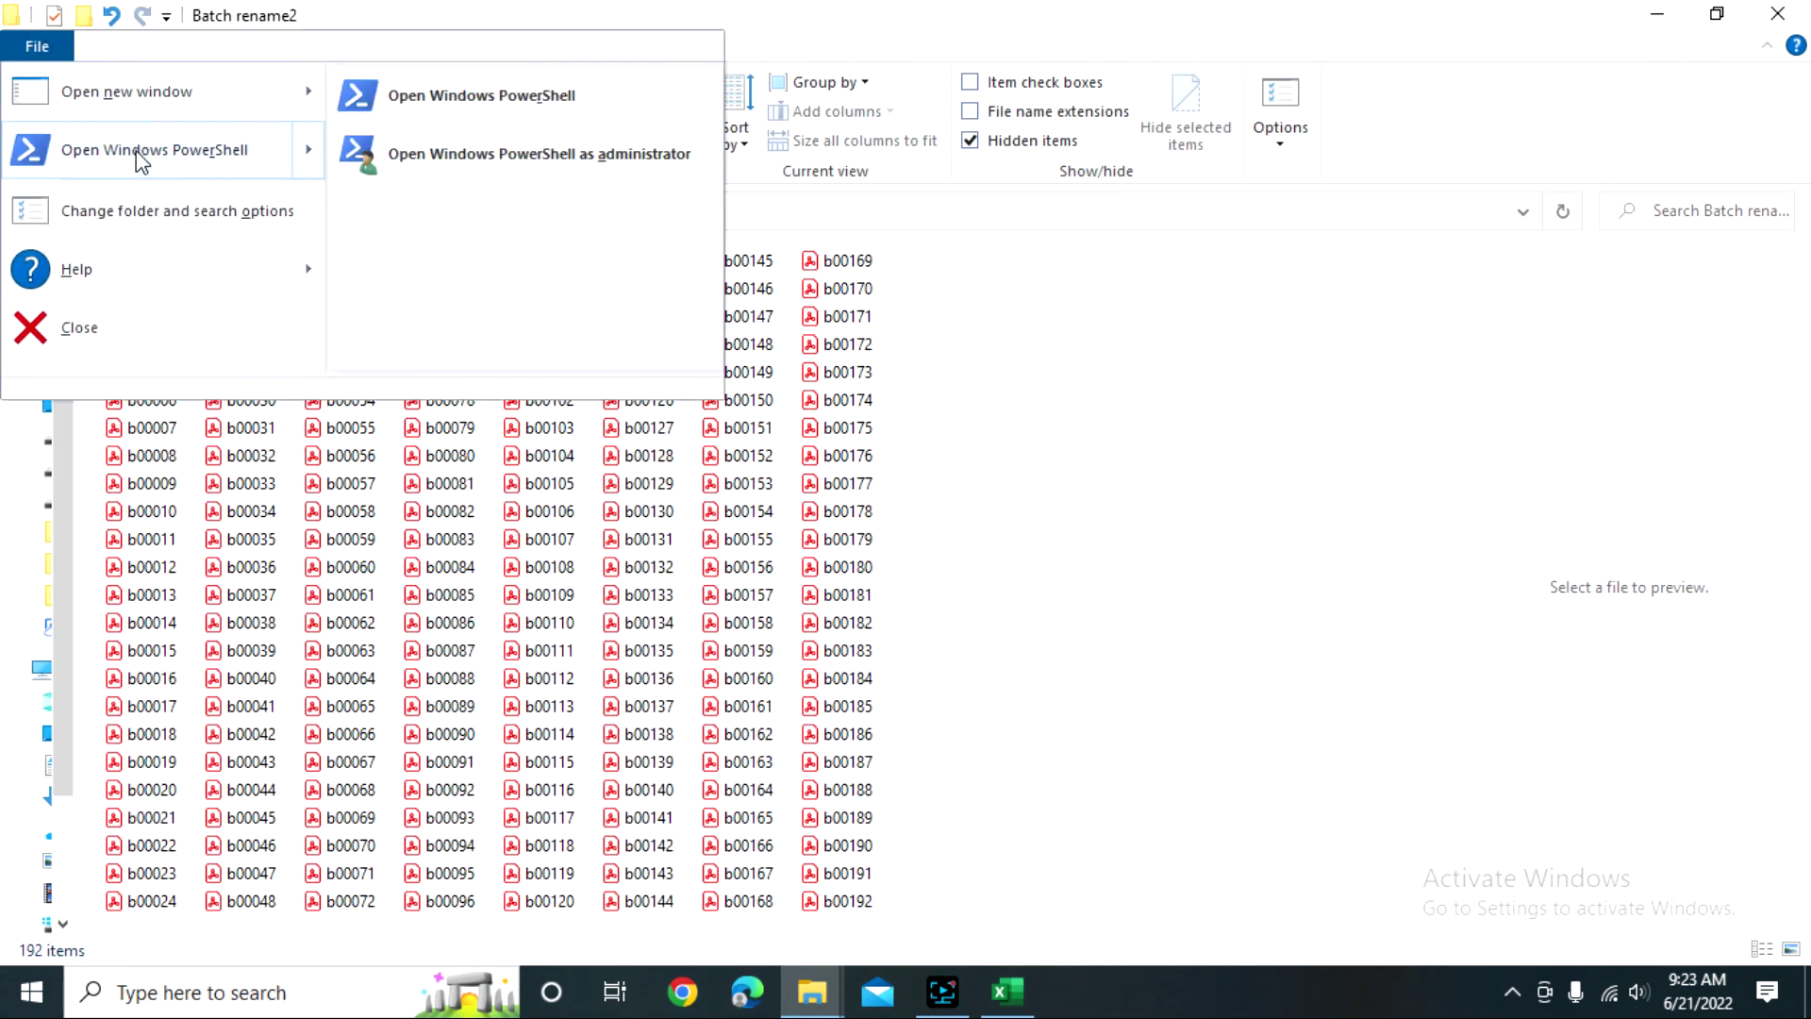
pyautogui.click(138, 156)
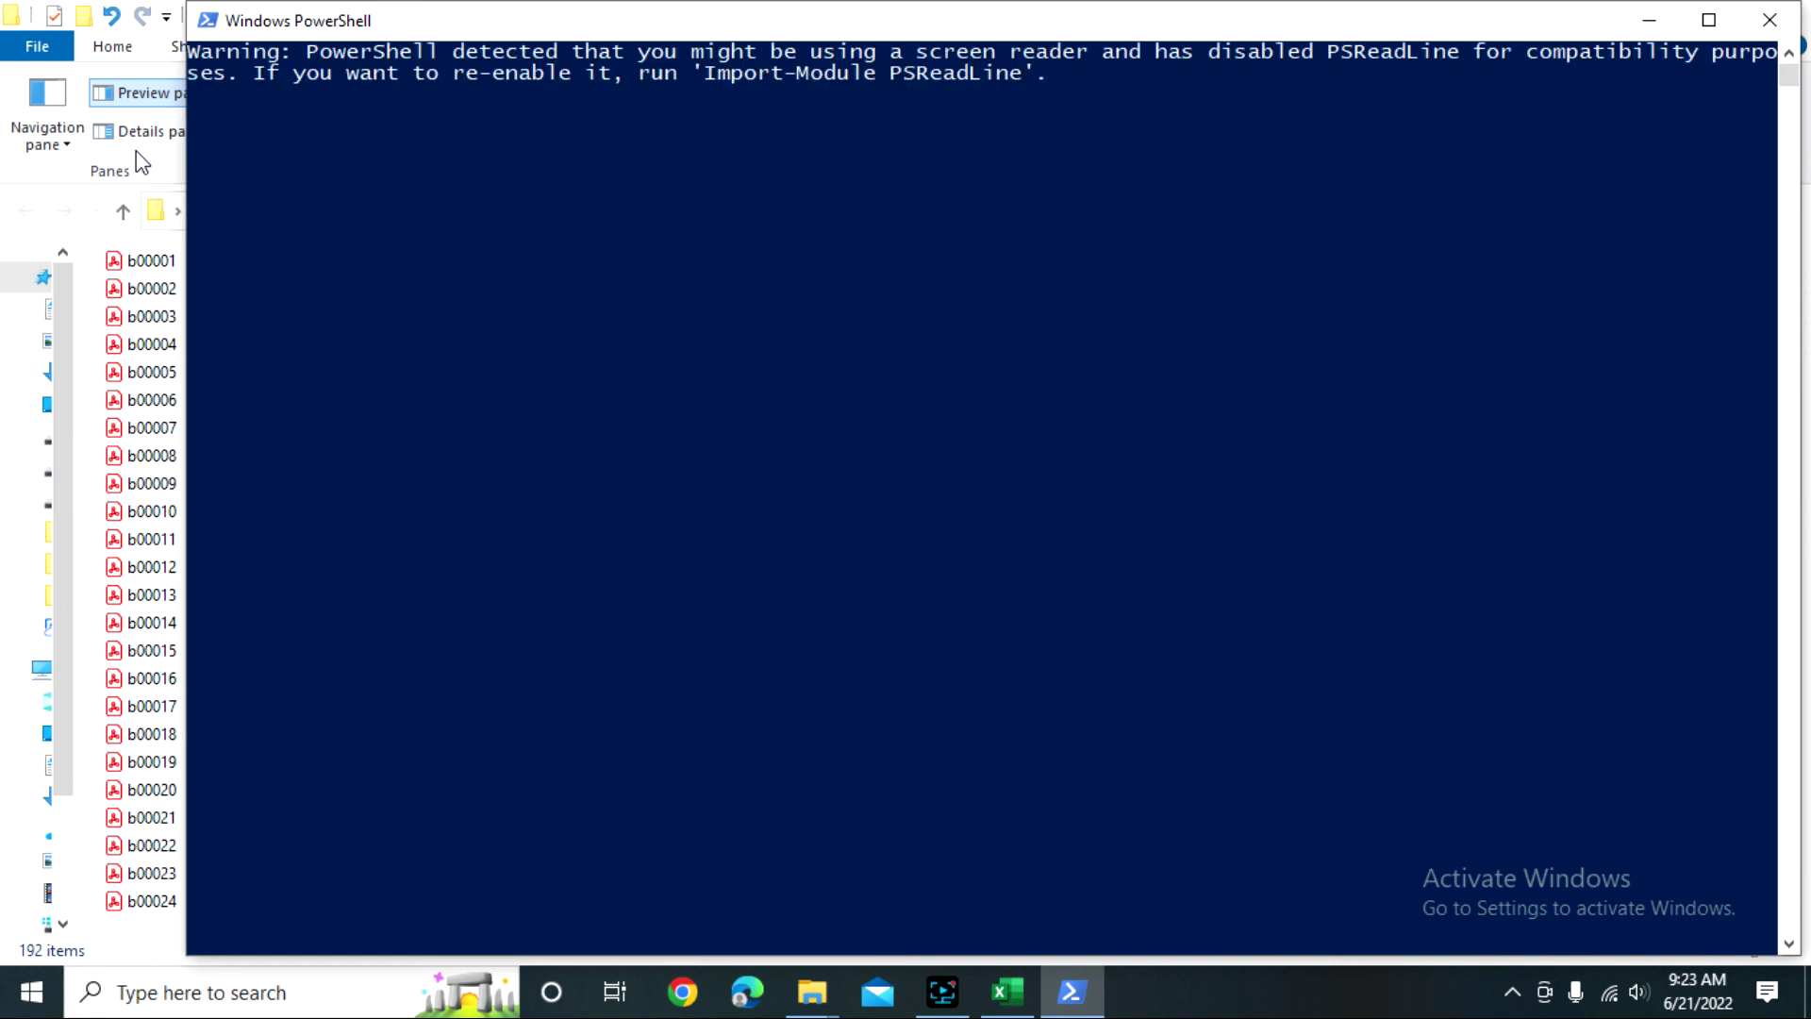
pyautogui.hotkey('ctrl', 'v')
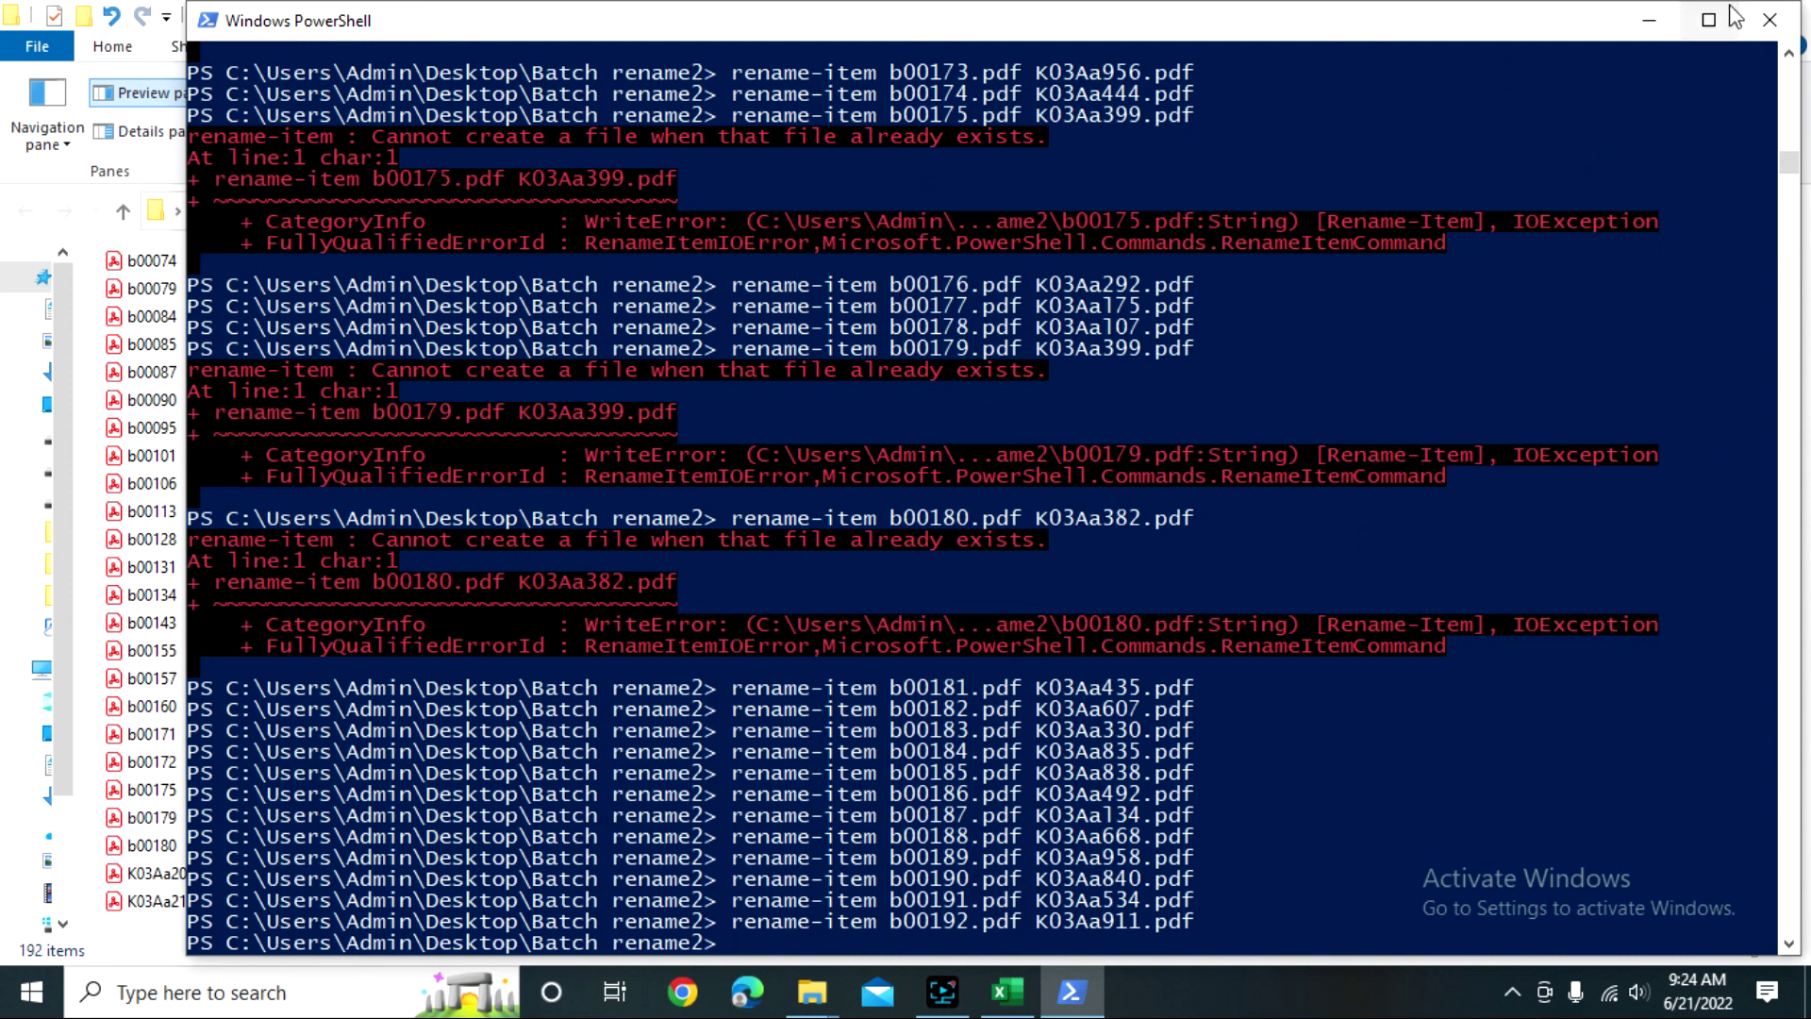
pyautogui.click(1771, 19)
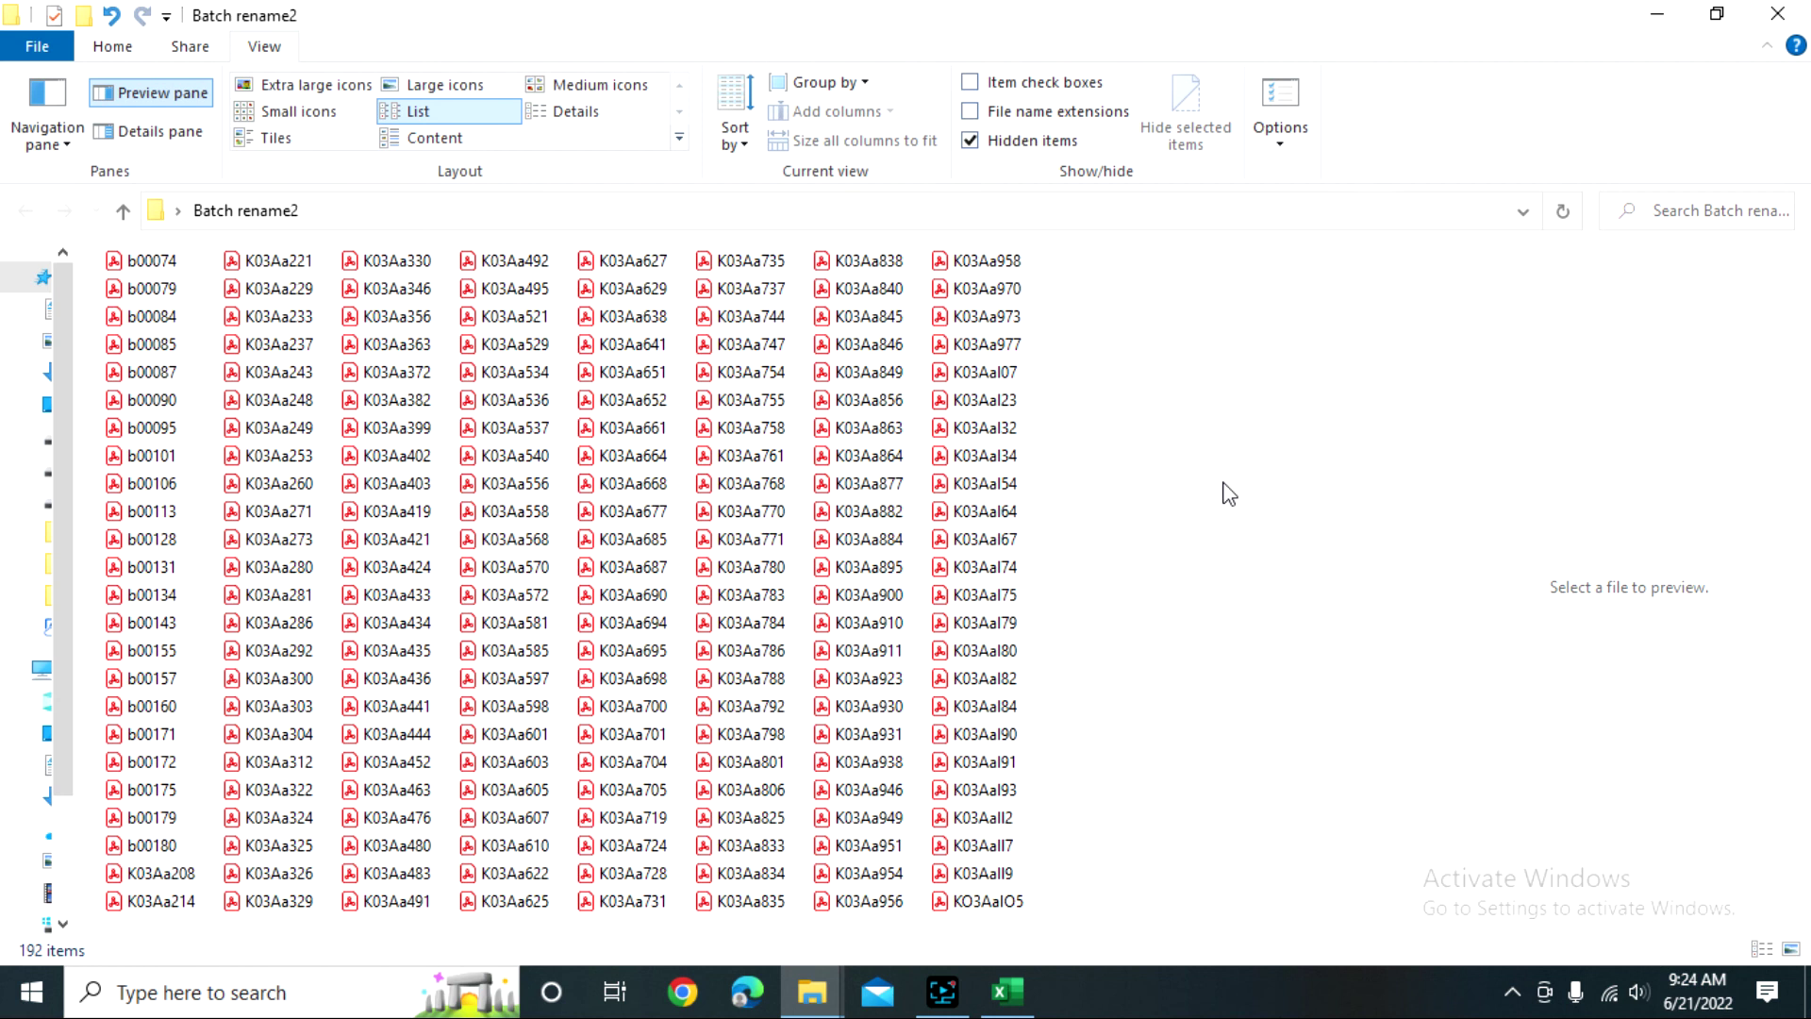
# - Return to the Excel workbook and select the New name column B
pyautogui.click(1007, 990)
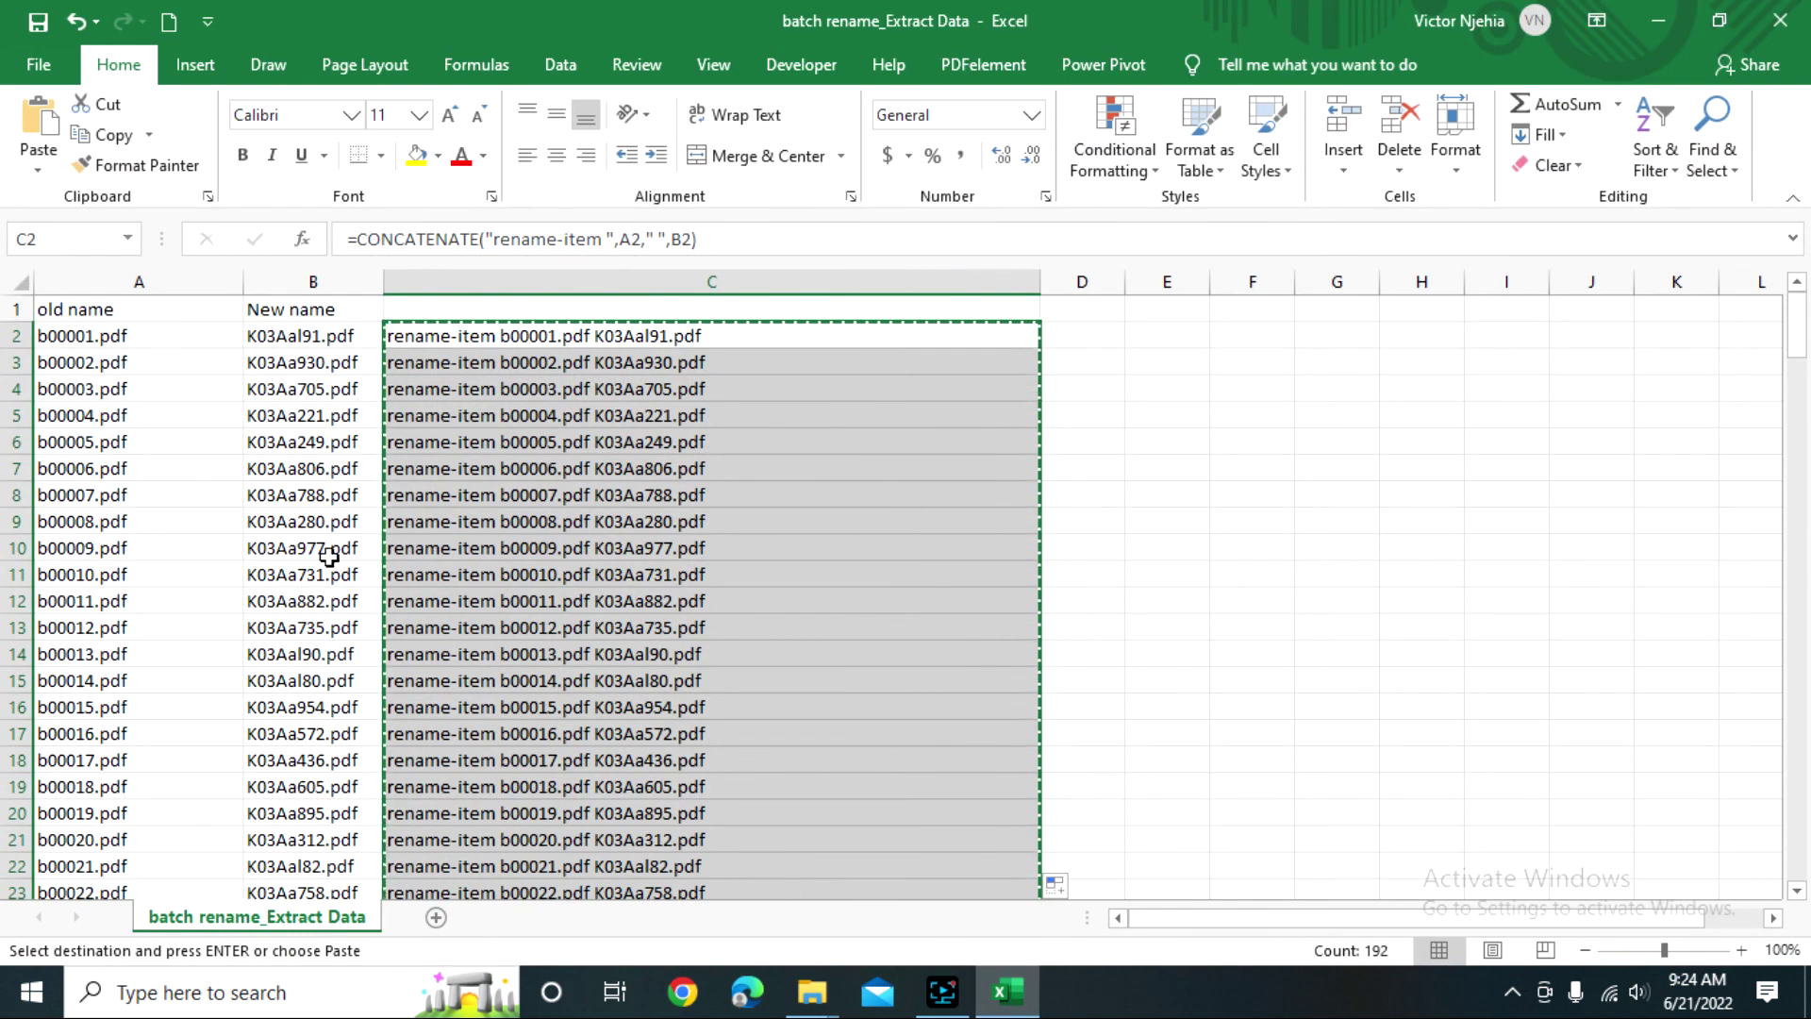
pyautogui.click(294, 281)
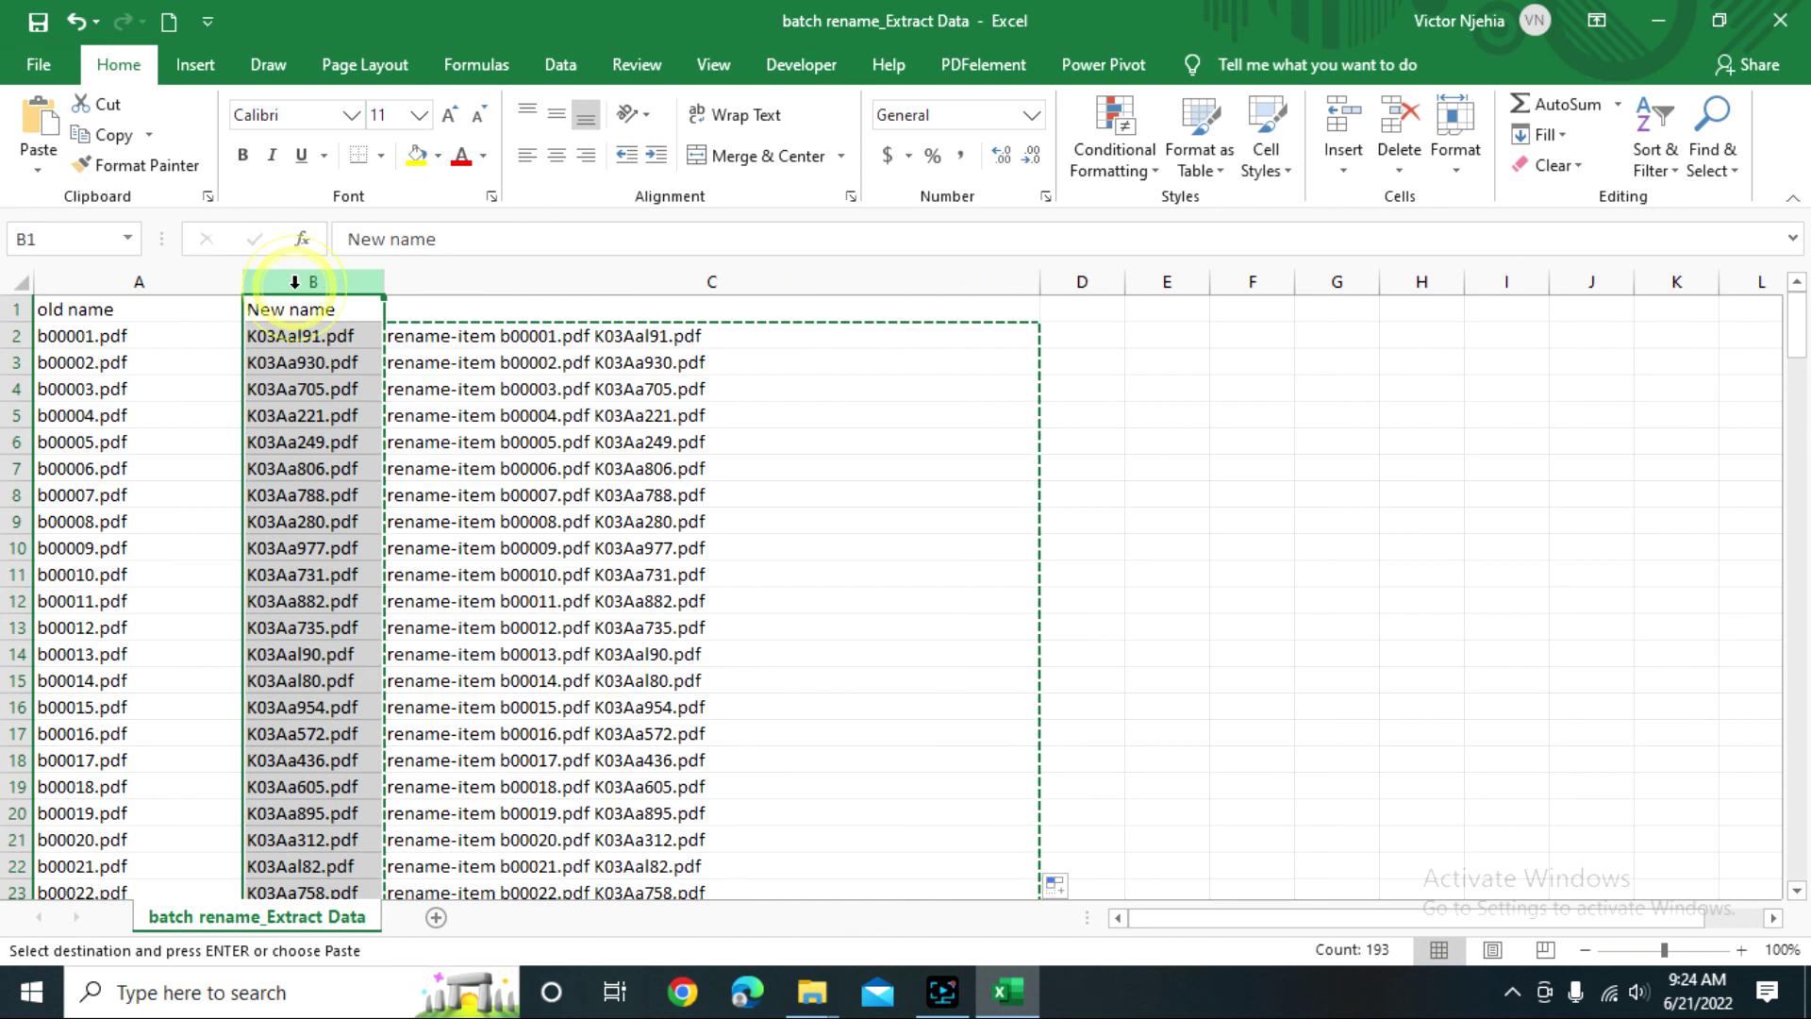